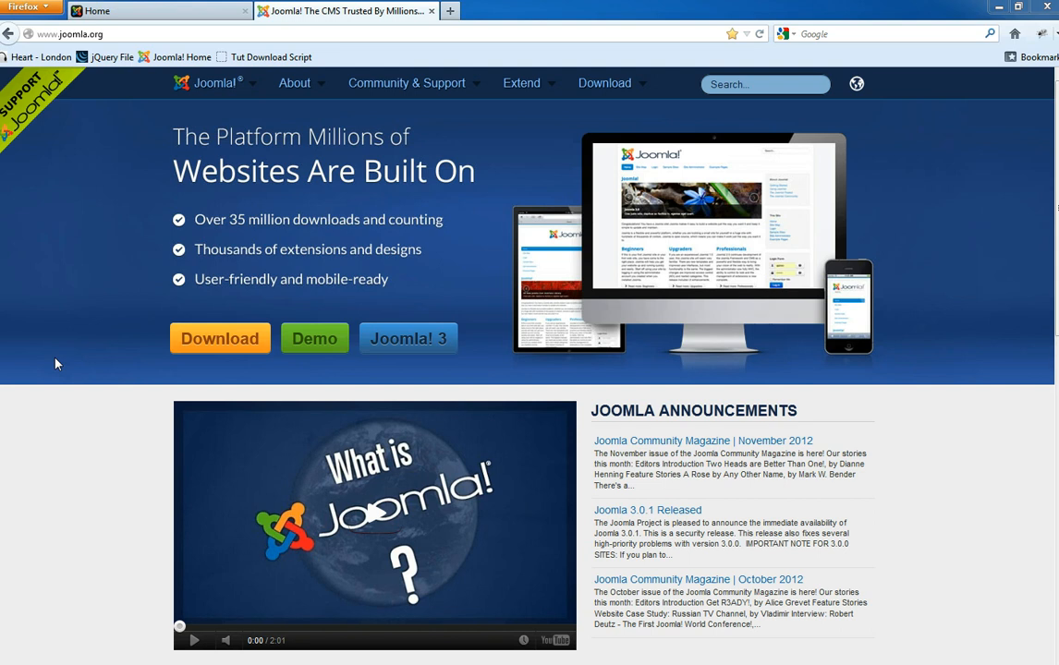
- Switch to the local Joomla site's home page tab and scroll through it
left_click(146, 9)
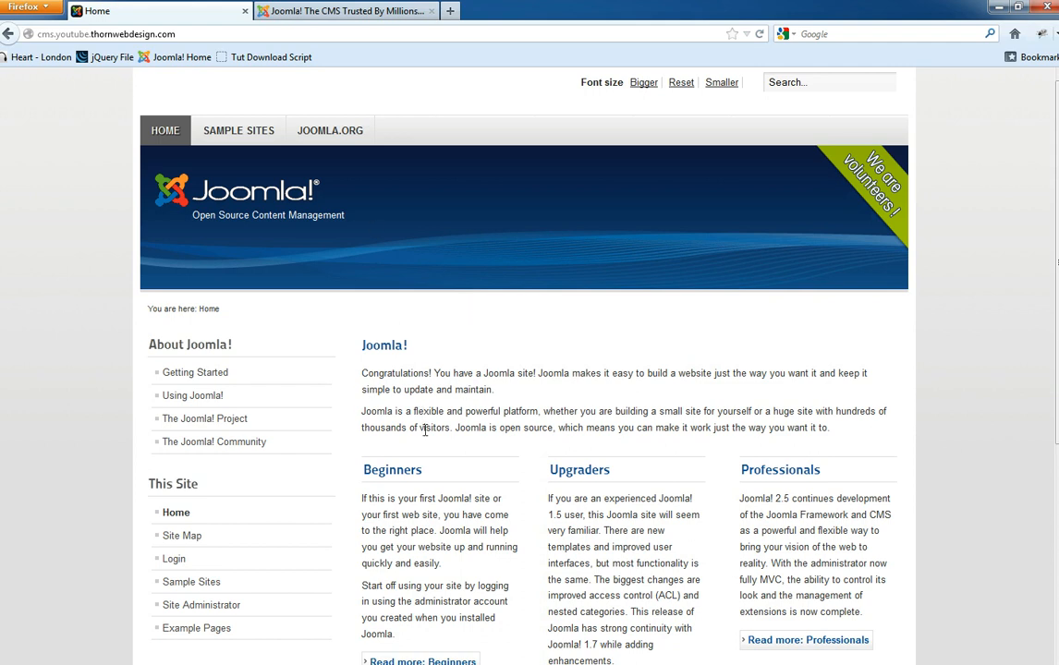
scroll(495, 490, "down", 3)
scroll(501, 492, "down", 3)
scroll(499, 495, "up", 3)
- Select the Beginners and Joomla! intro paragraphs, then clear the selection
left_click_drag(410, 471, 363, 328)
left_click_drag(859, 258, 457, 177)
left_click(18, 260)
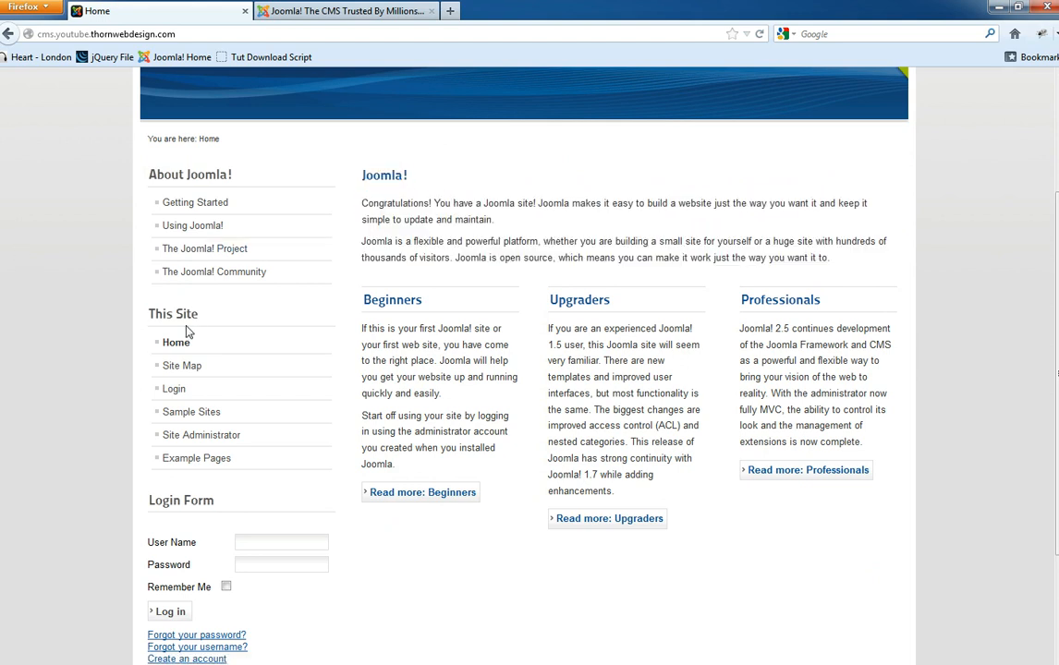
scroll(342, 429, "down", 3)
scroll(332, 421, "up", 6)
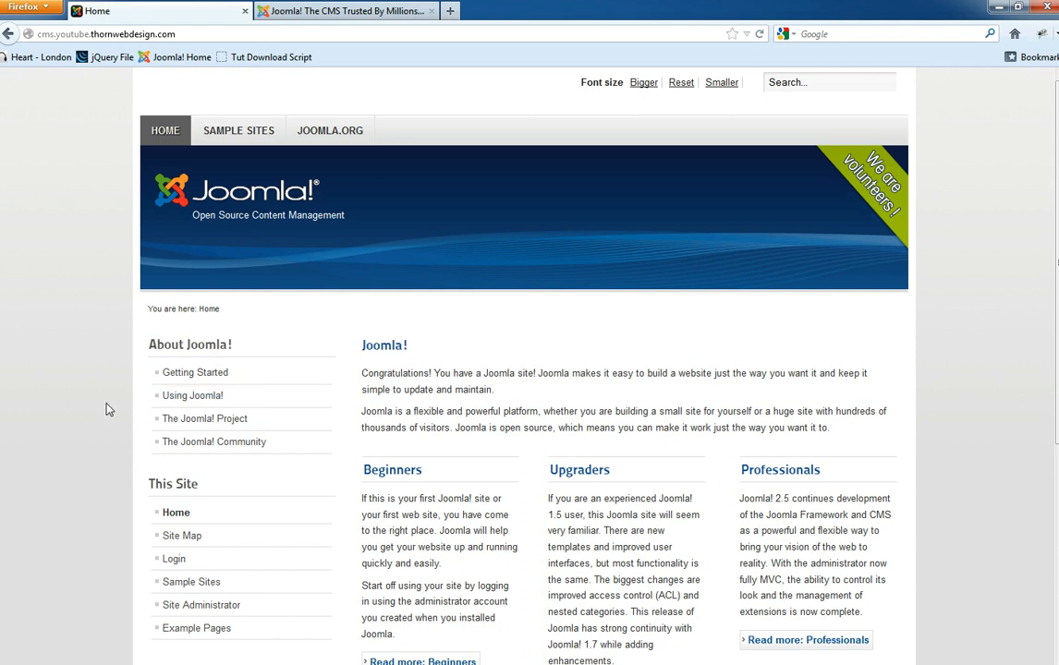
scroll(185, 202, "down", 3)
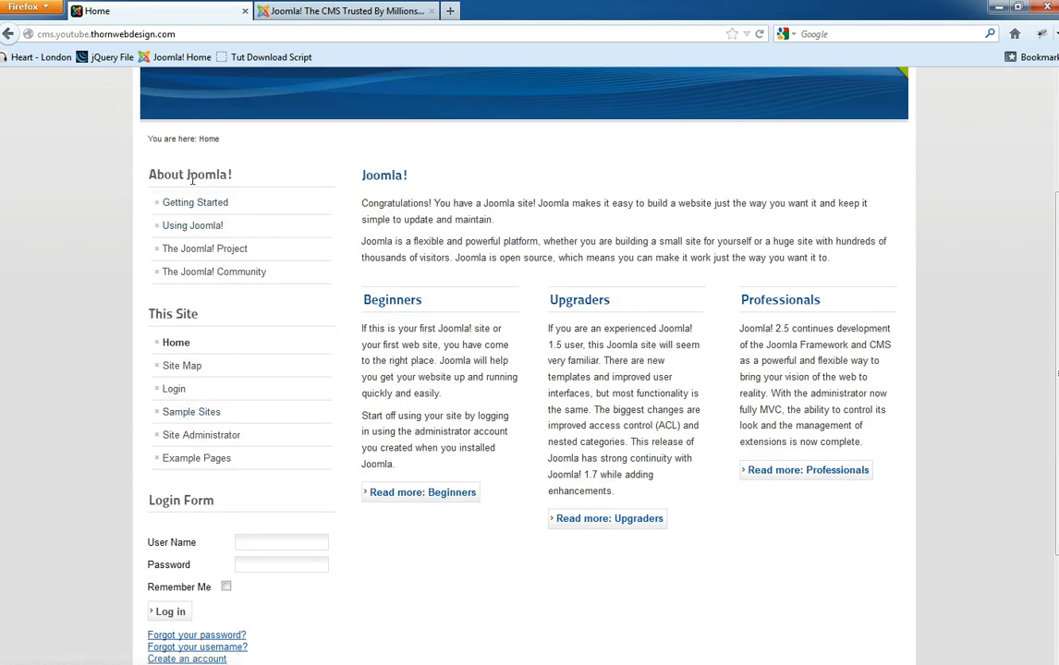
scroll(139, 222, "up", 3)
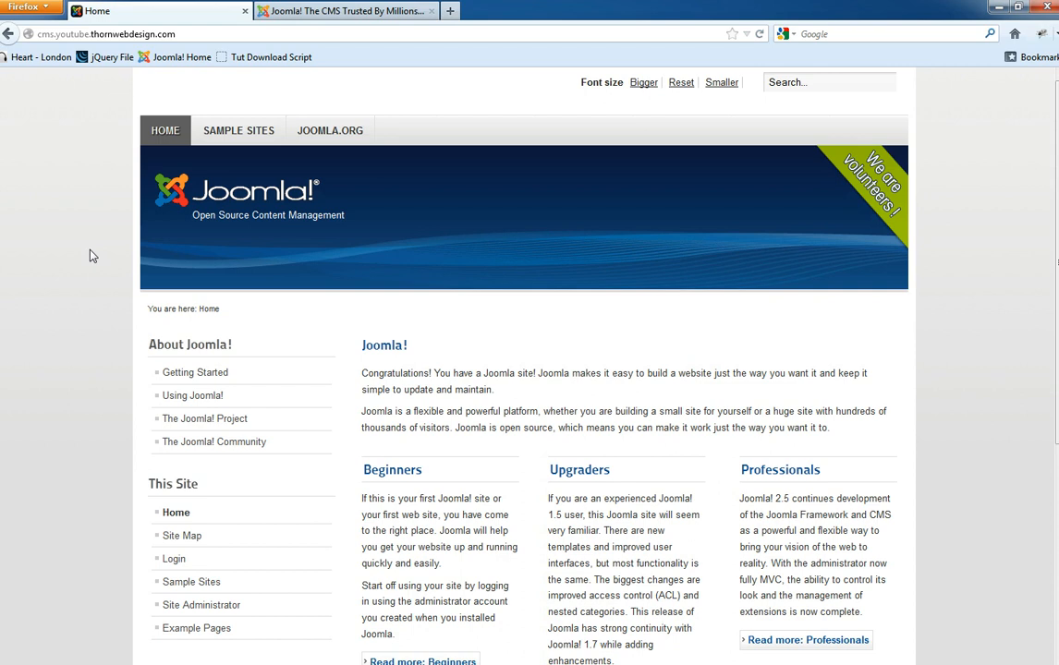
- Copy the site address into a new browser tab and load it
left_click(245, 37)
key("ctrl+c")
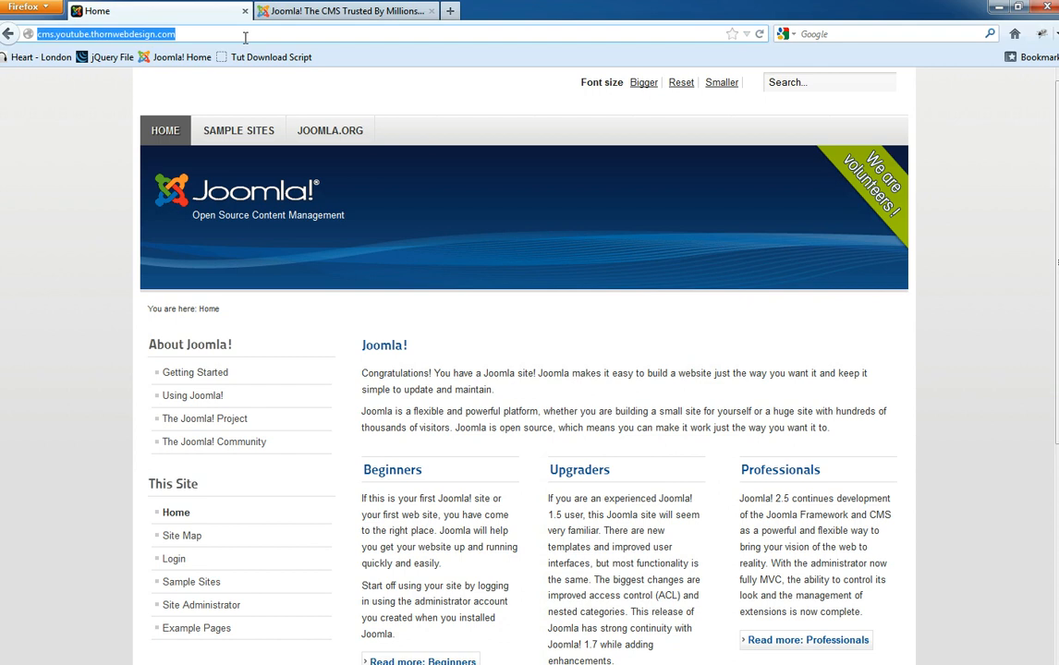
left_click(450, 10)
key("ctrl+v")
key("Return")
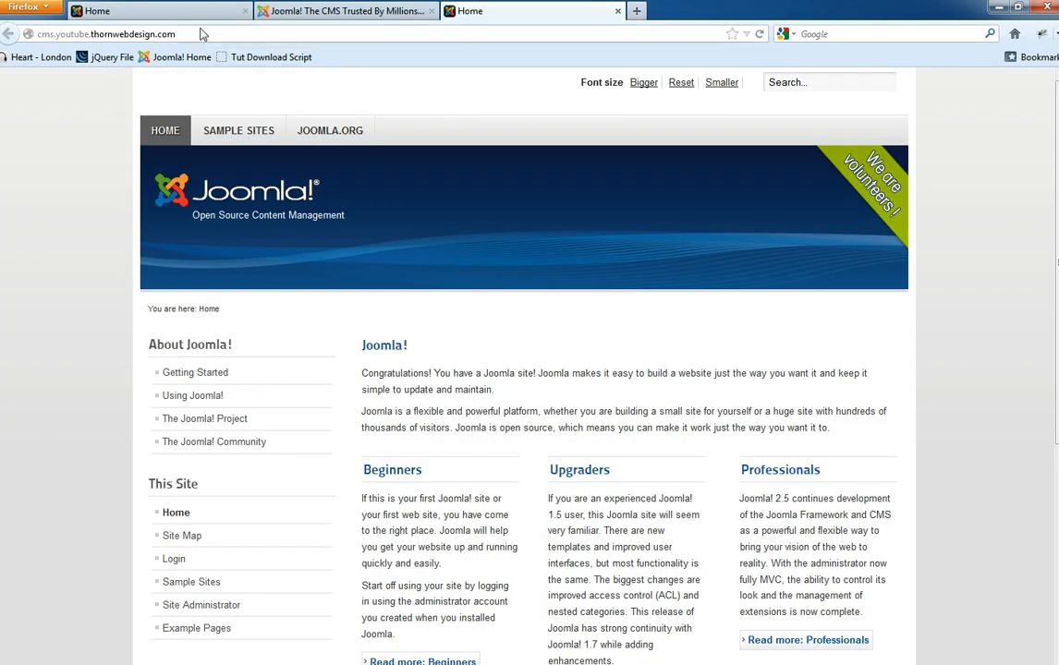
- Append /administrator to the site address to reach the administrator login page
left_click(211, 34)
left_click(212, 35)
type("/administrator")
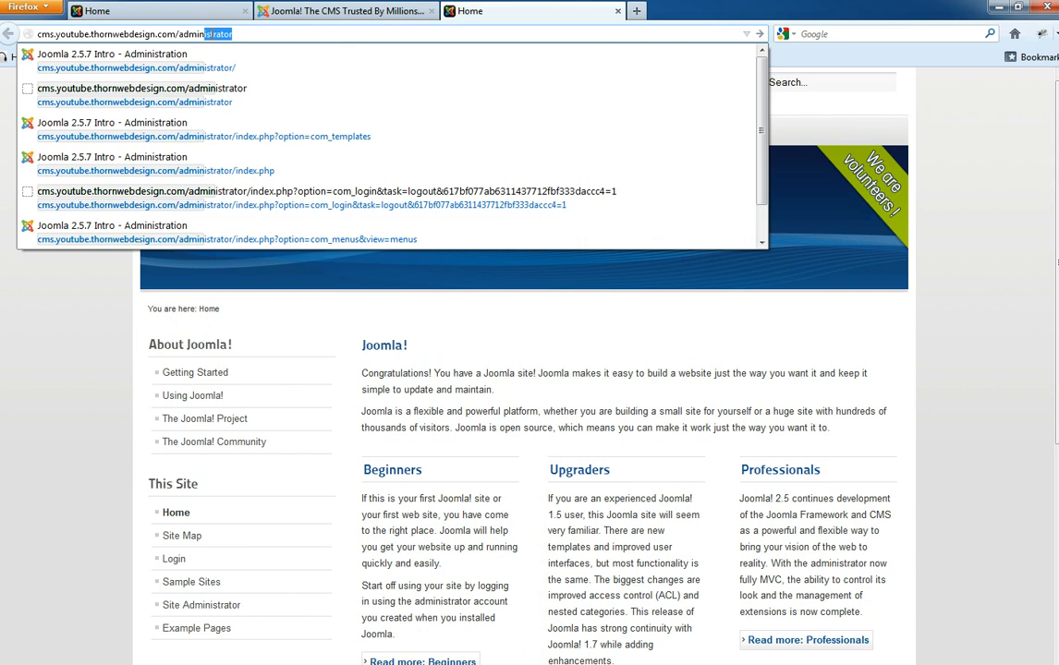
key("Right")
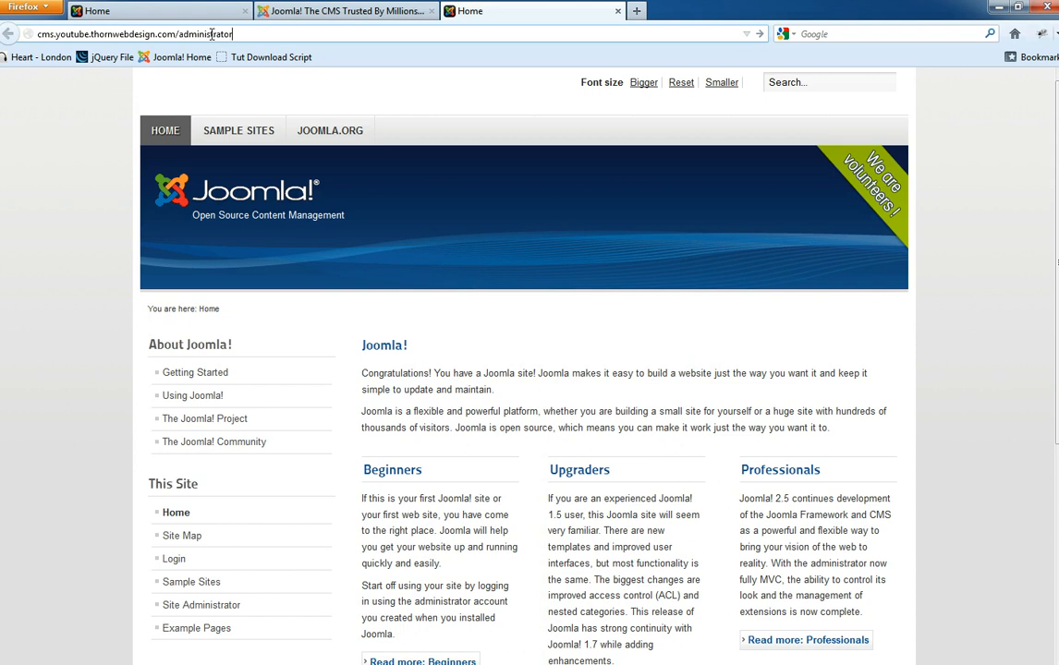
key("Return")
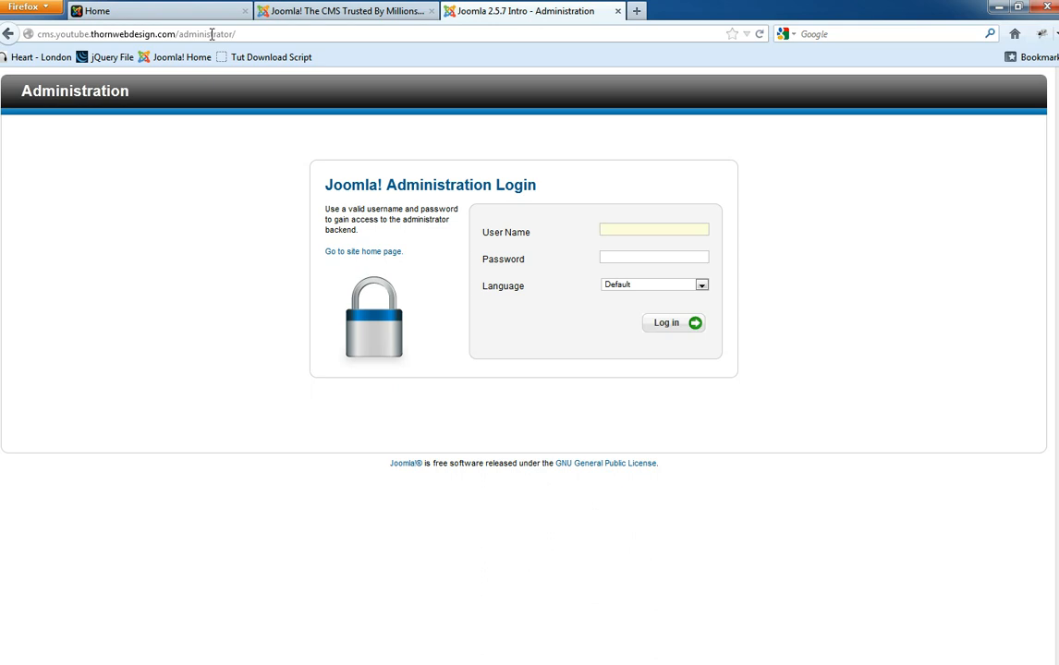
- Log in with the administrator user name and password
type("davidthorn")
key("Tab")
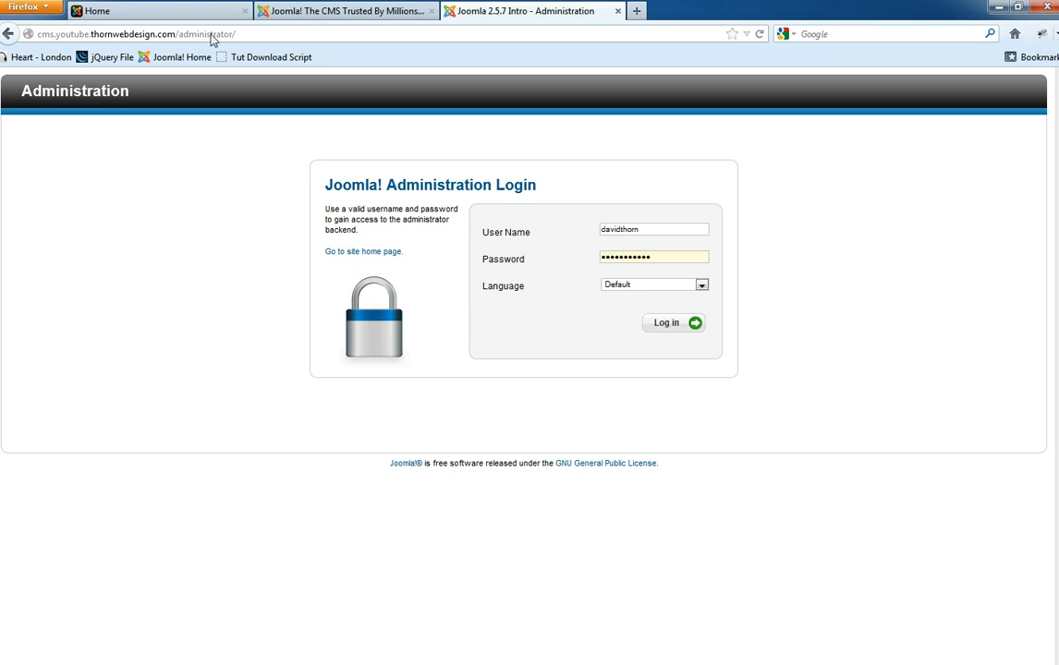
key("Return")
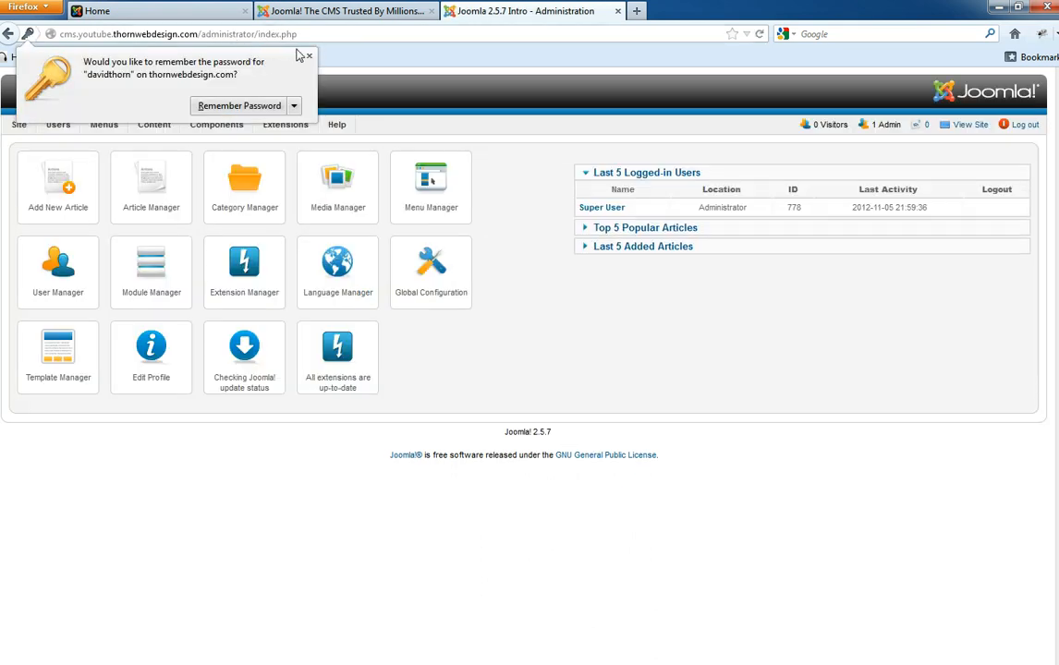
- Dismiss the Remember Password prompt and bring up Content > Article Manager's Add New Article option
left_click(309, 57)
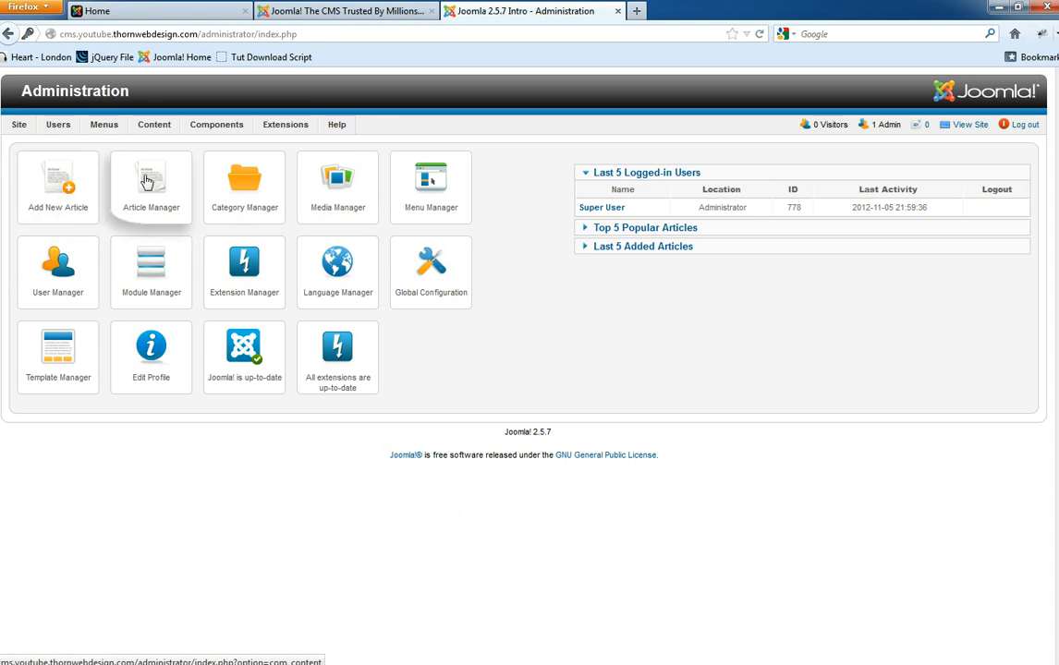
mouse_move(199, 130)
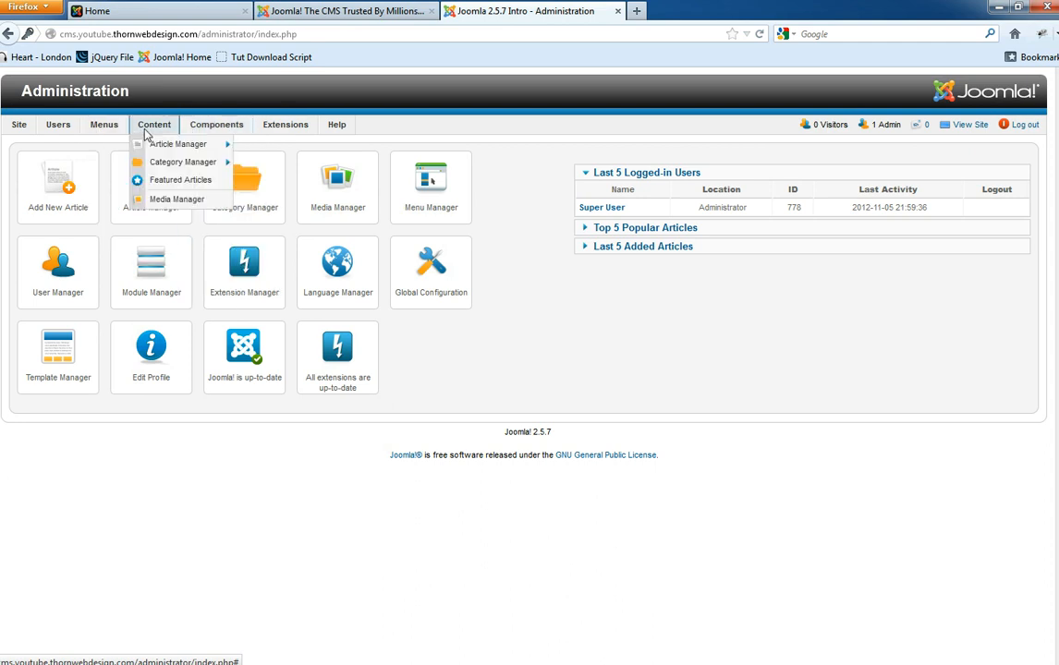
mouse_move(142, 146)
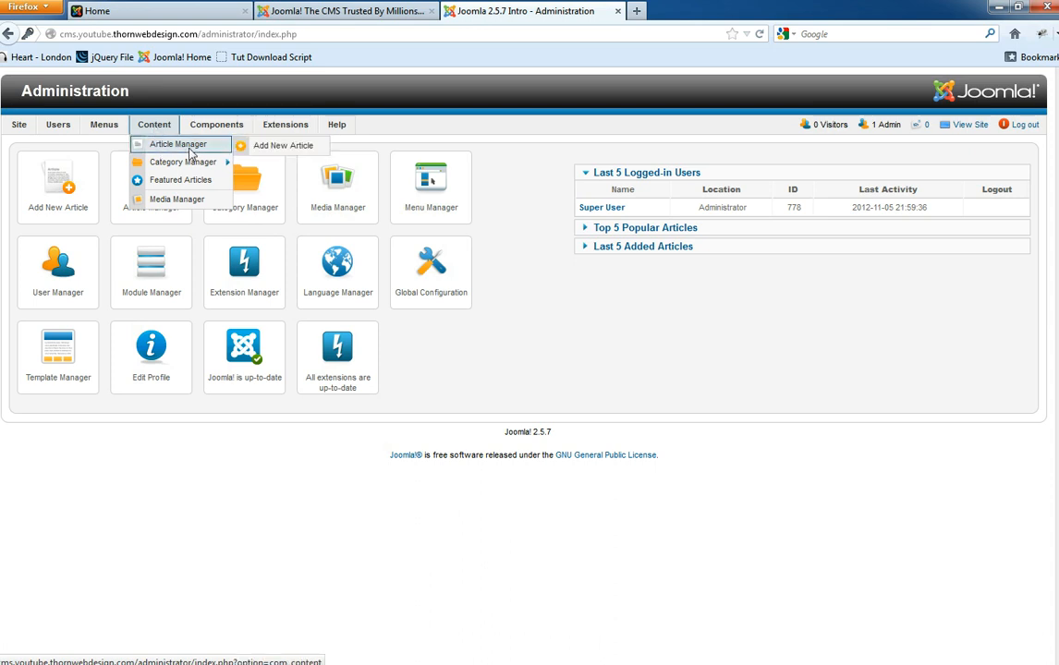
- Start a new article titled 'Default Article' with alias 'default-article'
left_click(273, 151)
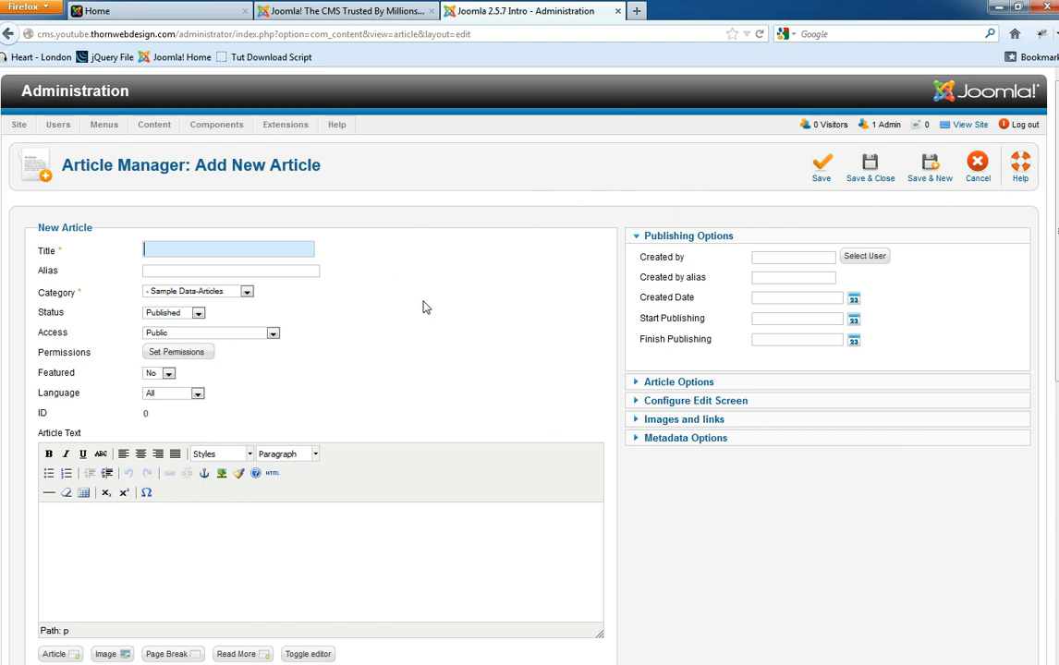
type("De")
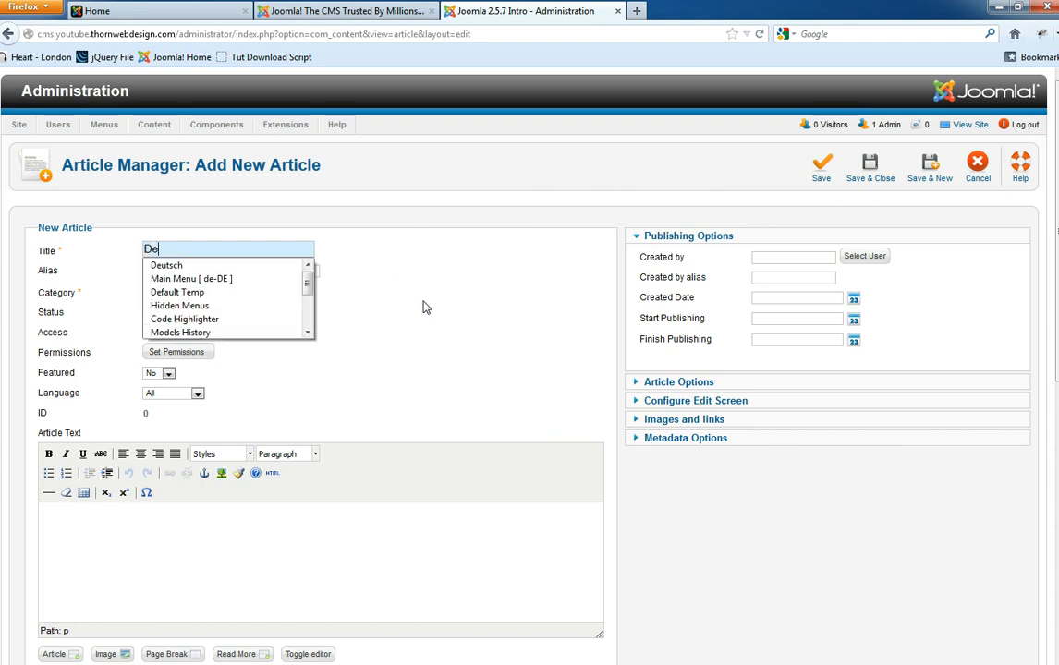
type("fault Article")
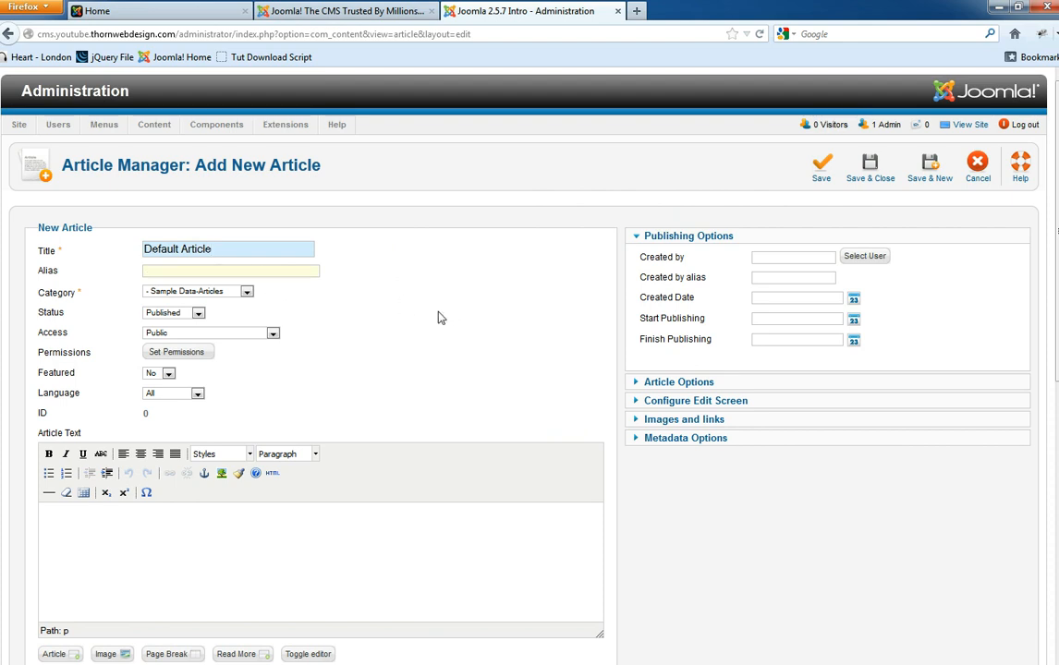
key("Tab")
type("default-arti")
- Set the article's Category to Uncategorised and keep Access at Public
left_click(247, 291)
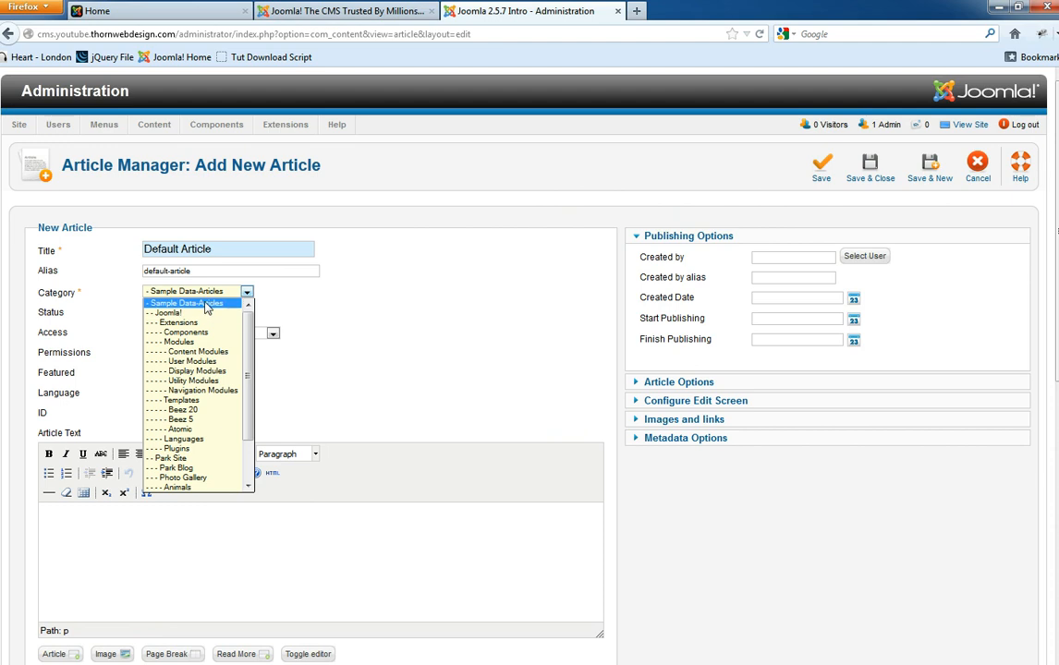
left_click_drag(247, 426, 247, 464)
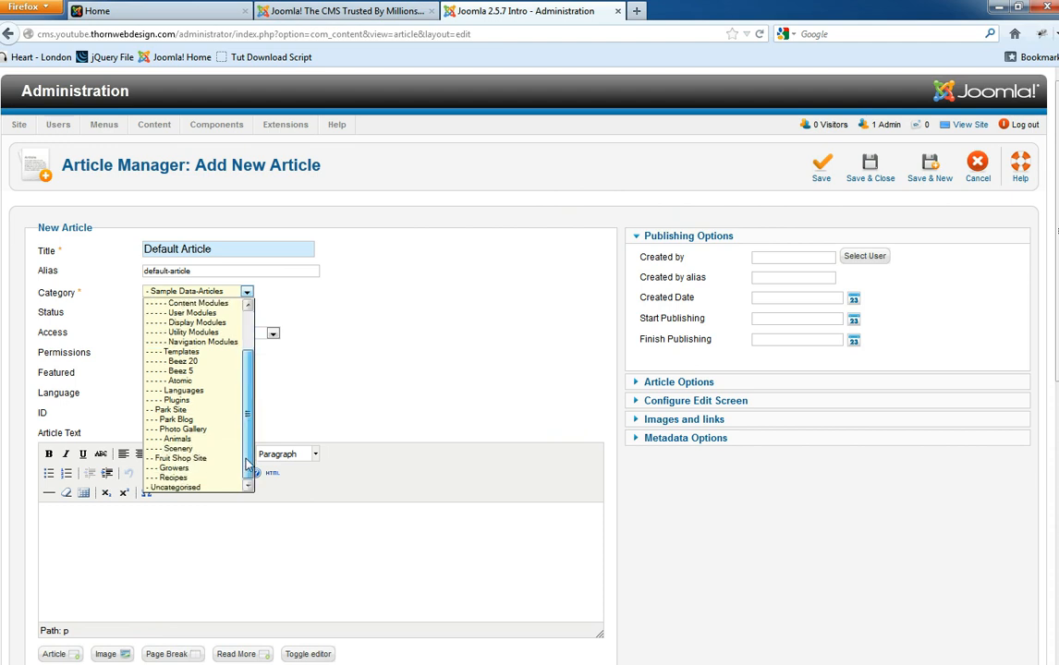
left_click(196, 487)
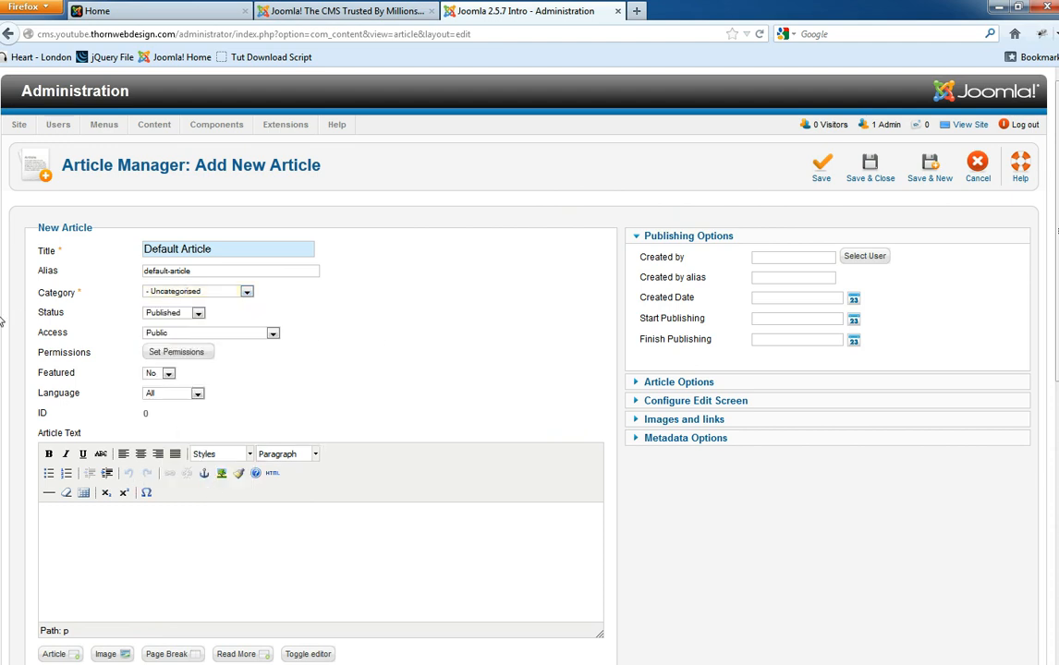
left_click(185, 335)
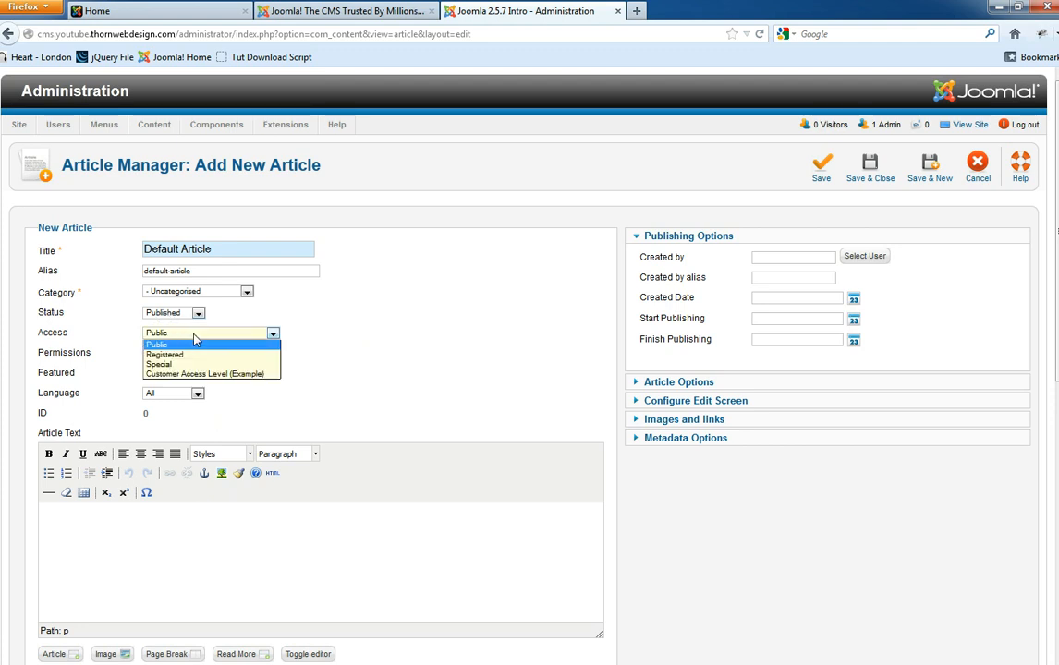
left_click(272, 329)
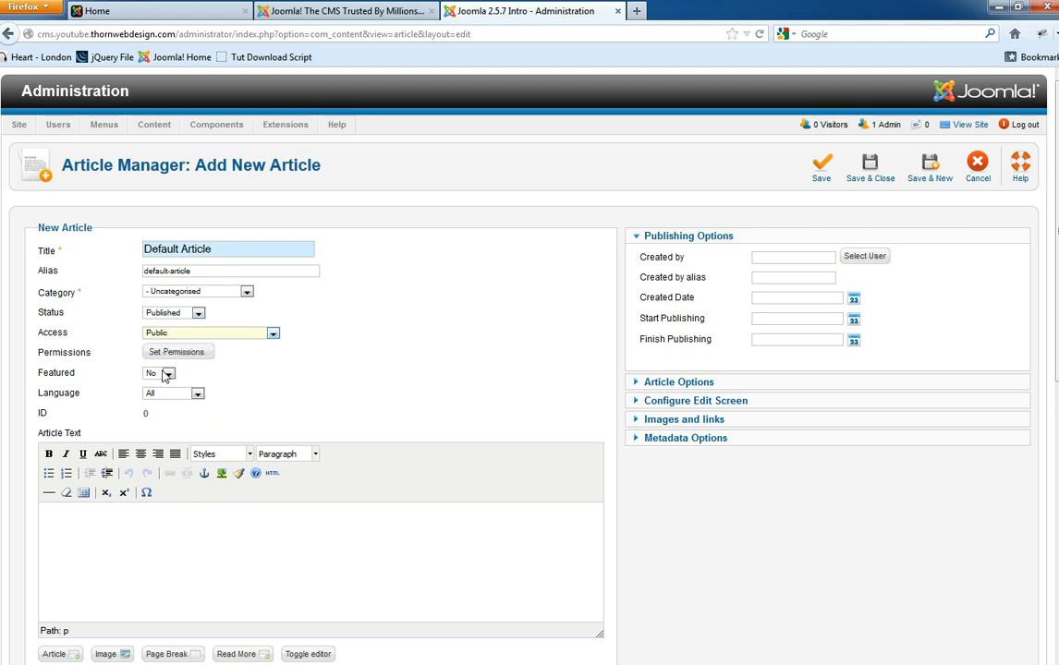
- Write the body text 'Test Text for default article'
left_click(138, 534)
type("Test Text for default article")
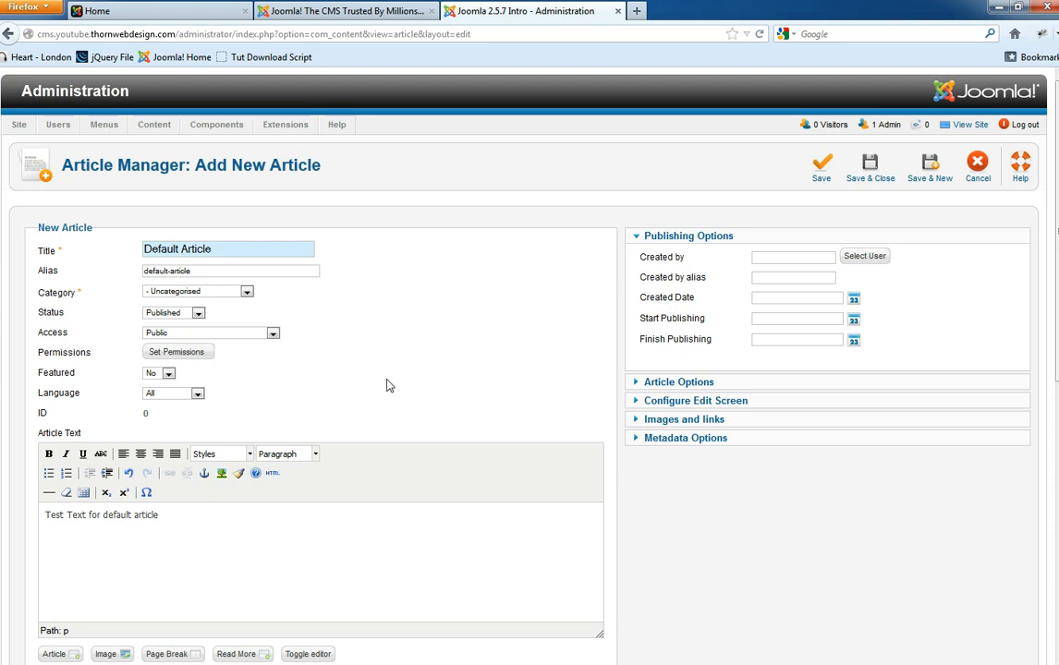
scroll(279, 548, "down", 5)
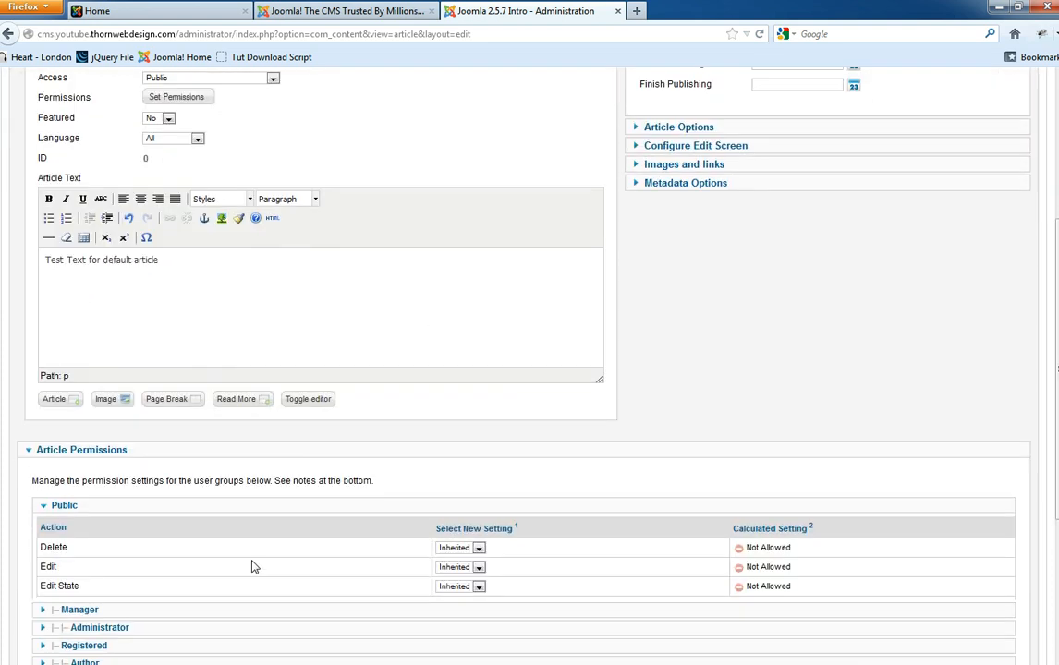
scroll(208, 568, "down", 5)
scroll(236, 492, "up", 10)
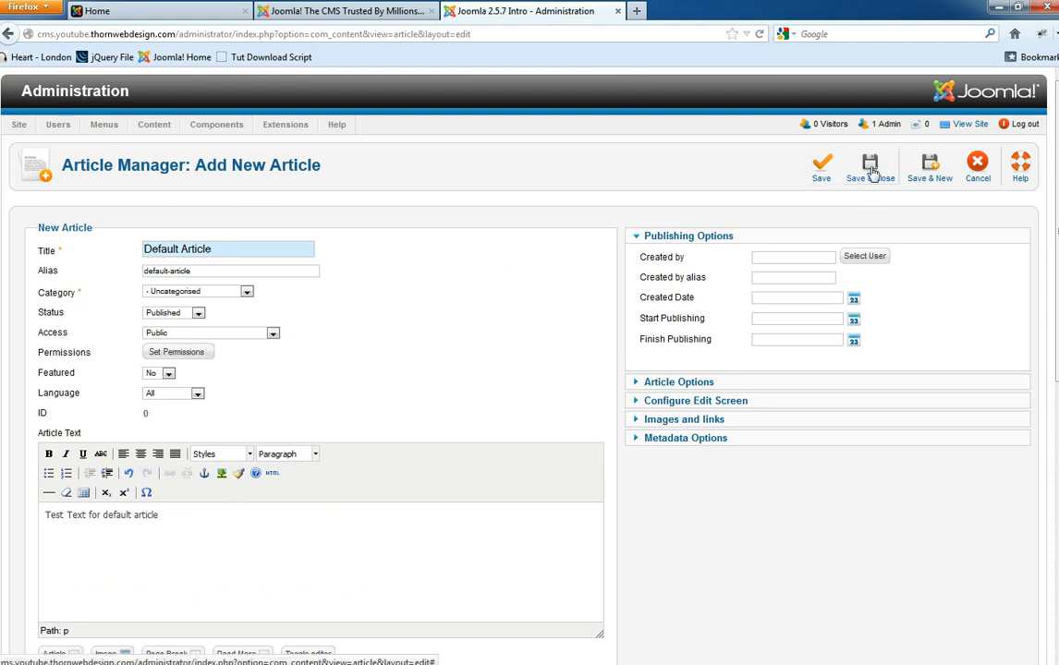
- Save & Close Default Article and reopen Article Manager to find it listed as ID 71
left_click(873, 173)
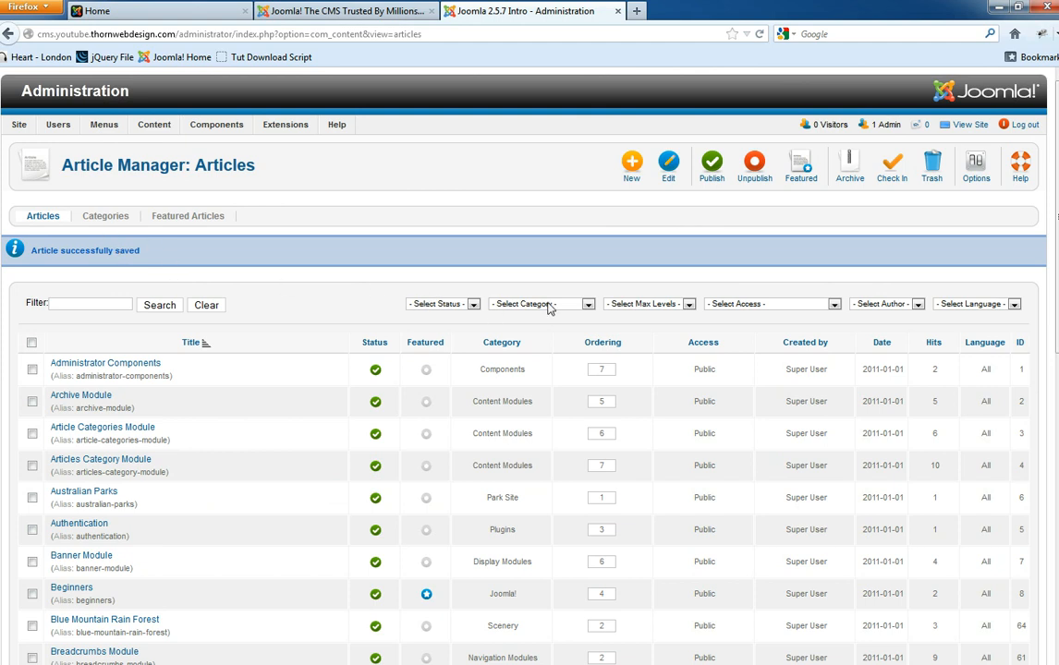
mouse_move(157, 132)
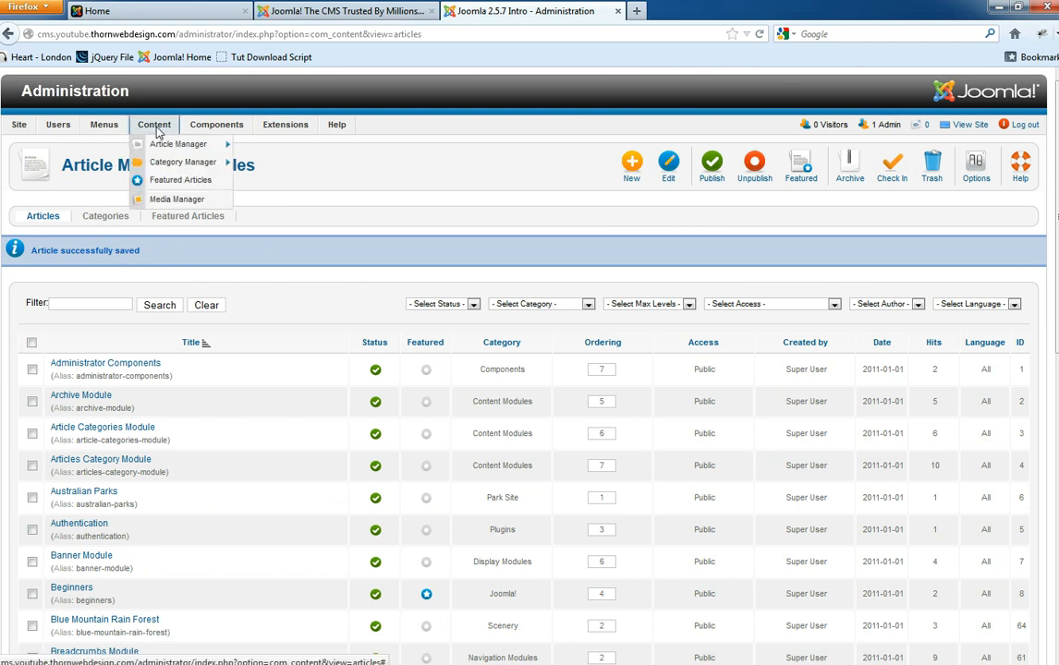
mouse_move(172, 151)
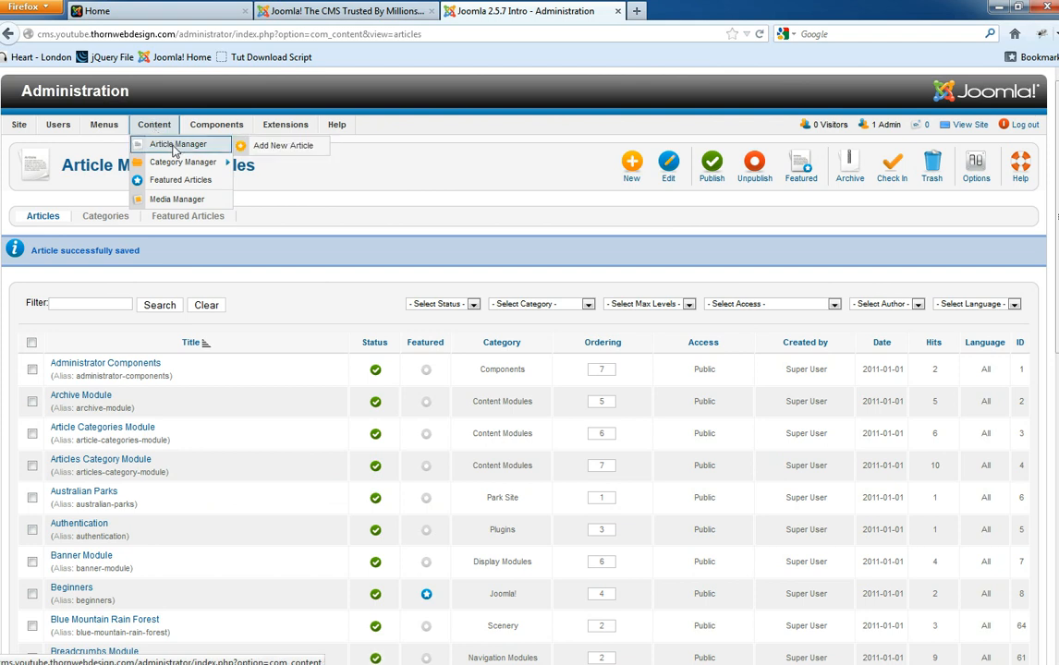
left_click(175, 145)
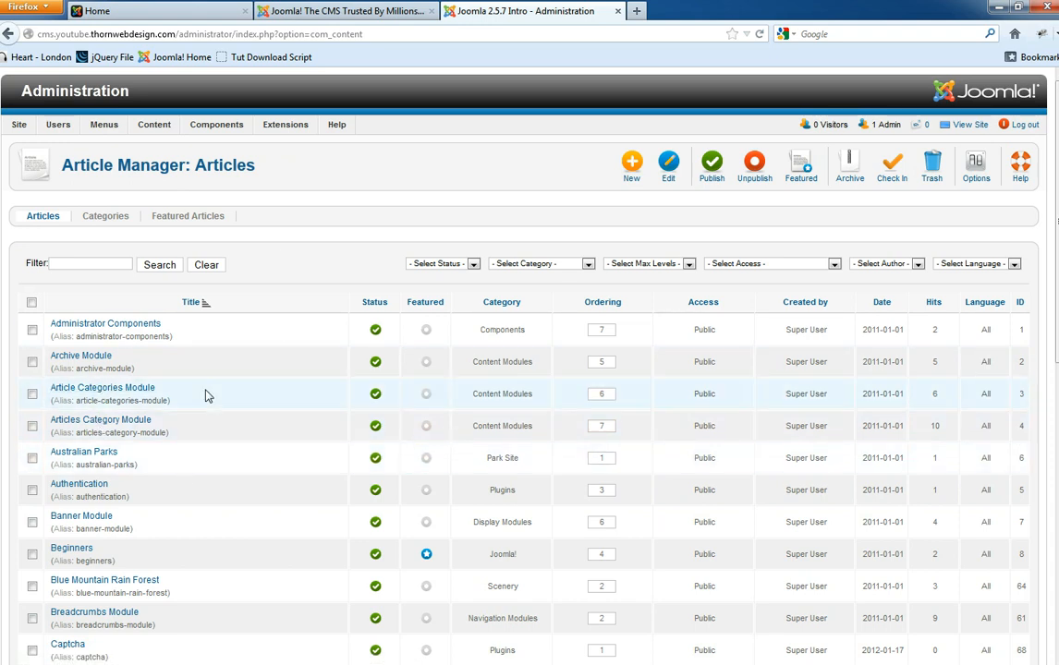
scroll(207, 396, "down", 8)
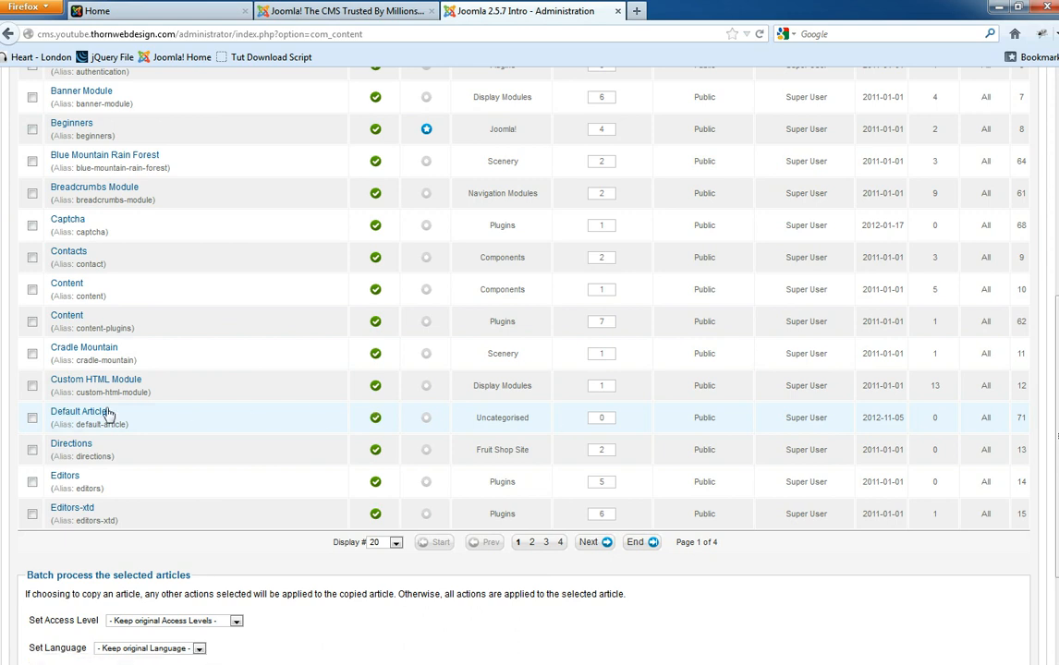
scroll(354, 367, "up", 8)
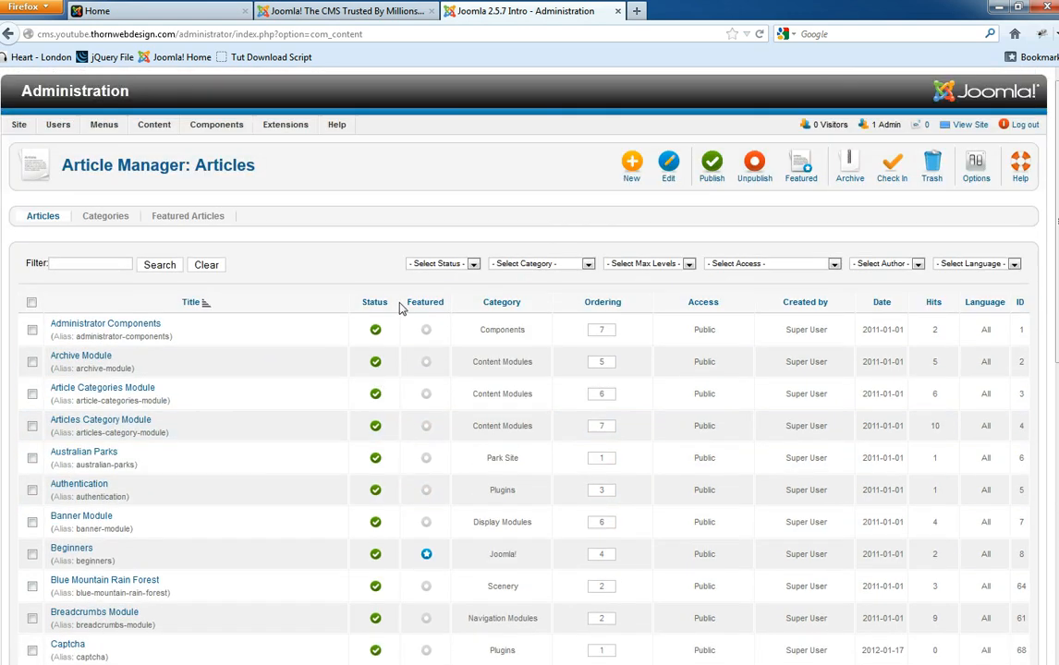
- Filter the article list to Uncategorised, then reset the category filter to Select Category
left_click(545, 267)
scroll(541, 398, "down", 3)
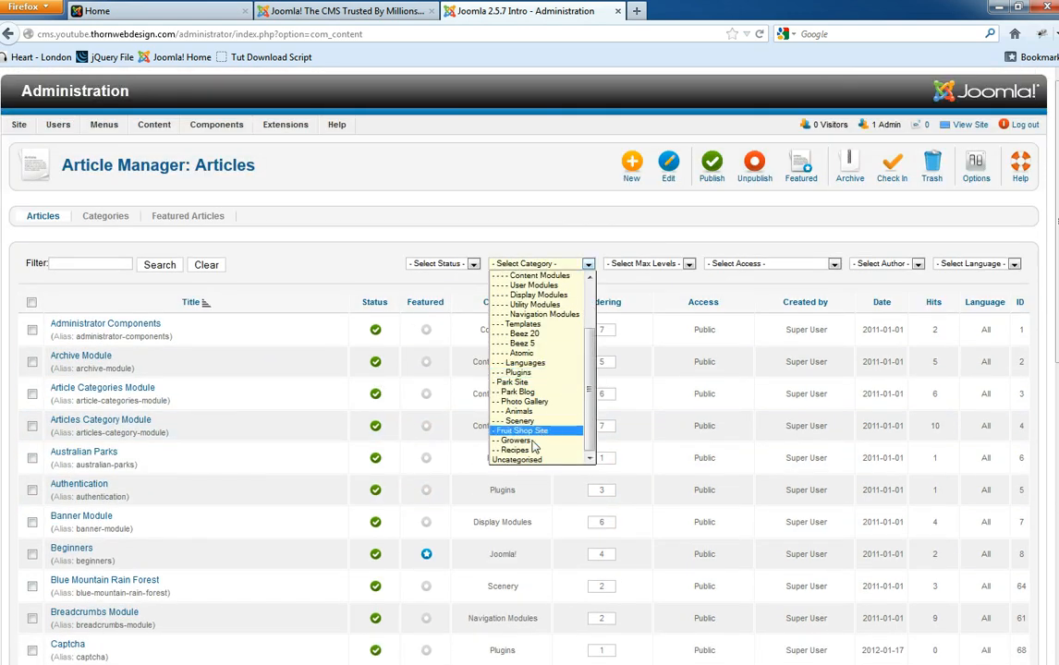
left_click(533, 460)
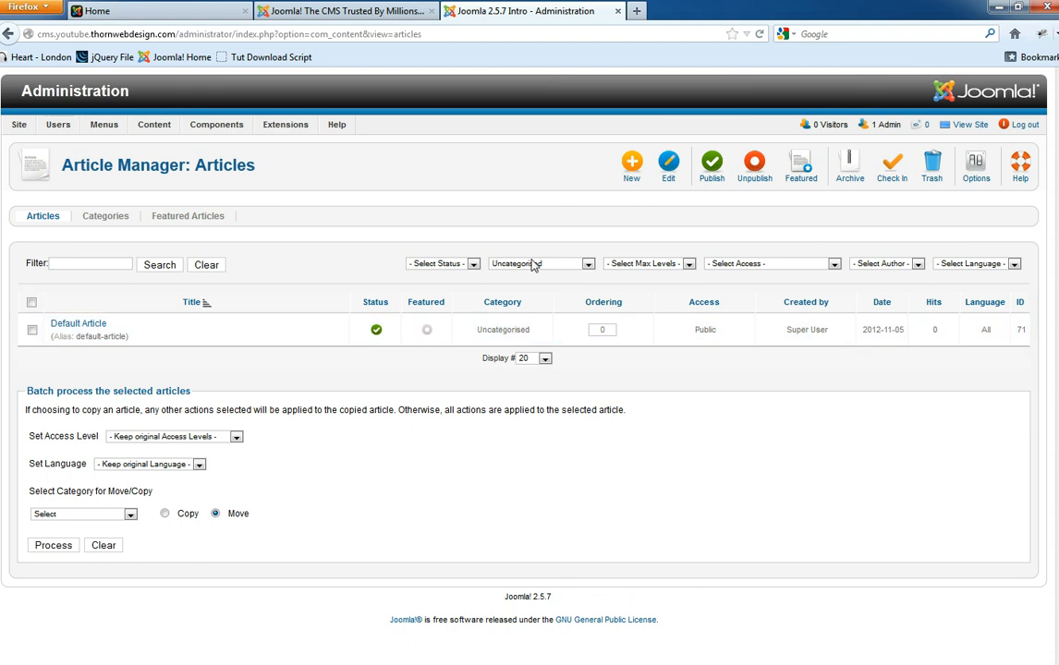
left_click(524, 267)
scroll(533, 282, "up", 5)
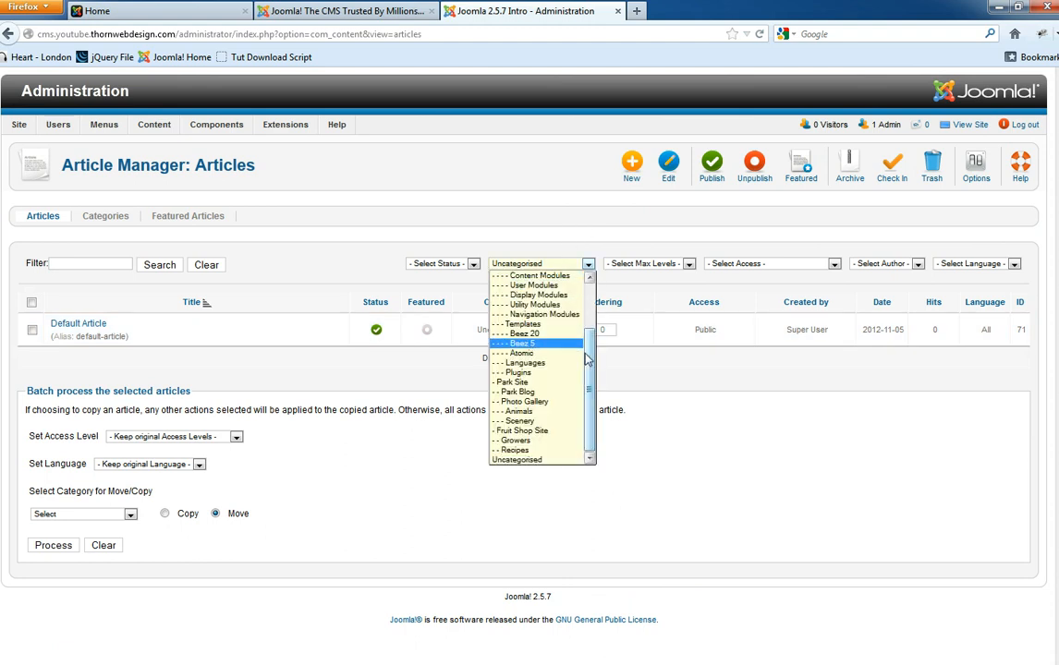
left_click(533, 277)
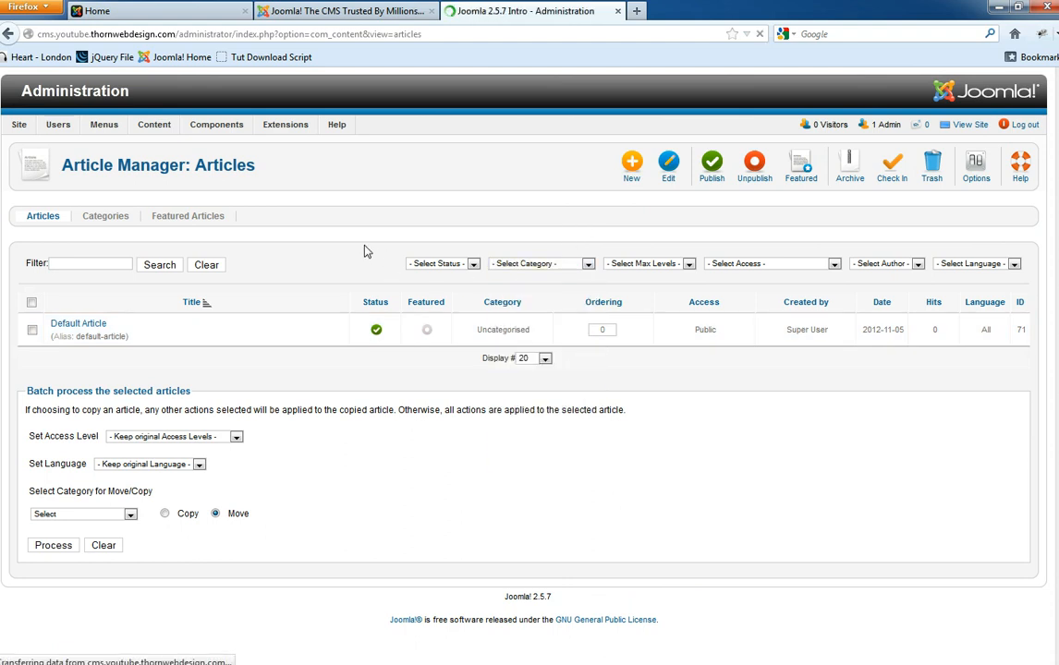
- Search the article list for 'default'
left_click(107, 265)
type("default")
left_click(142, 266)
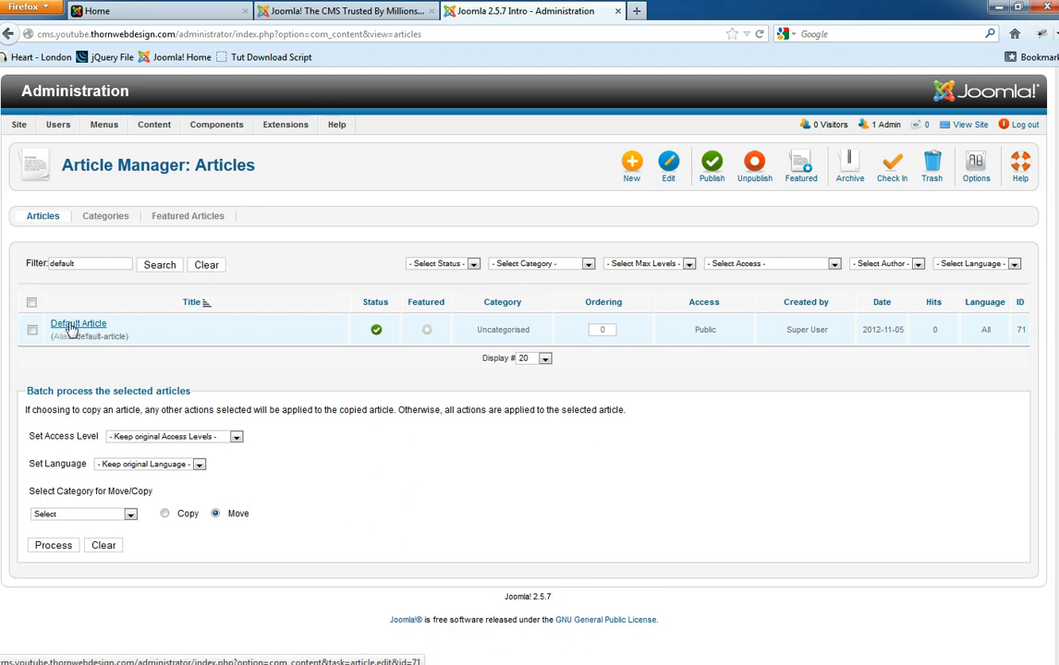
left_click_drag(128, 338, 83, 339)
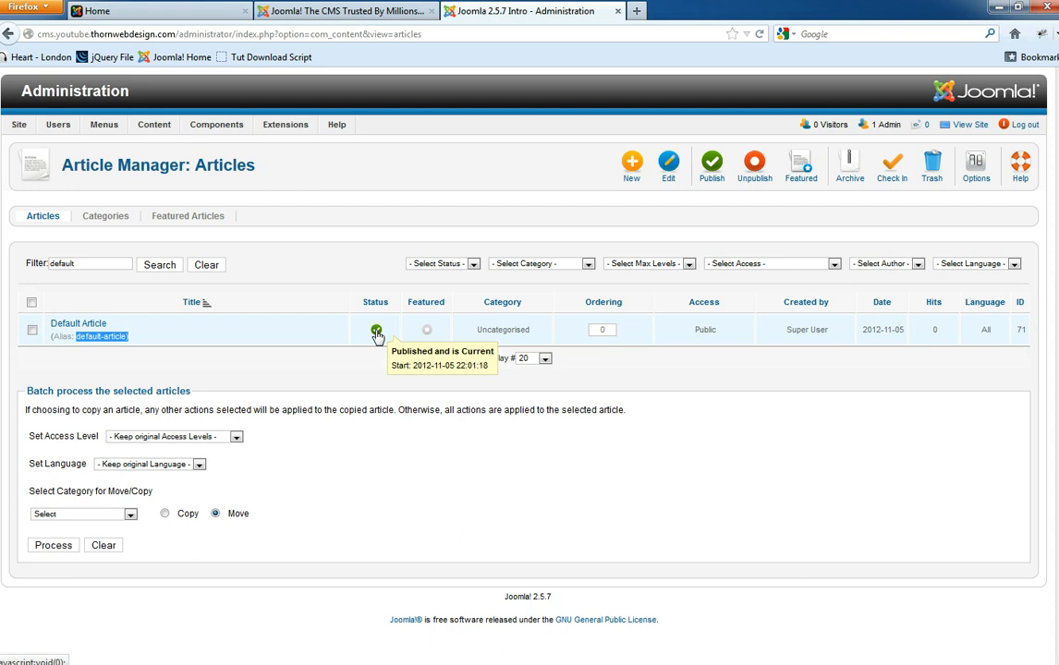
- Unpublish the Default Article and toggle its Featured status
left_click(376, 331)
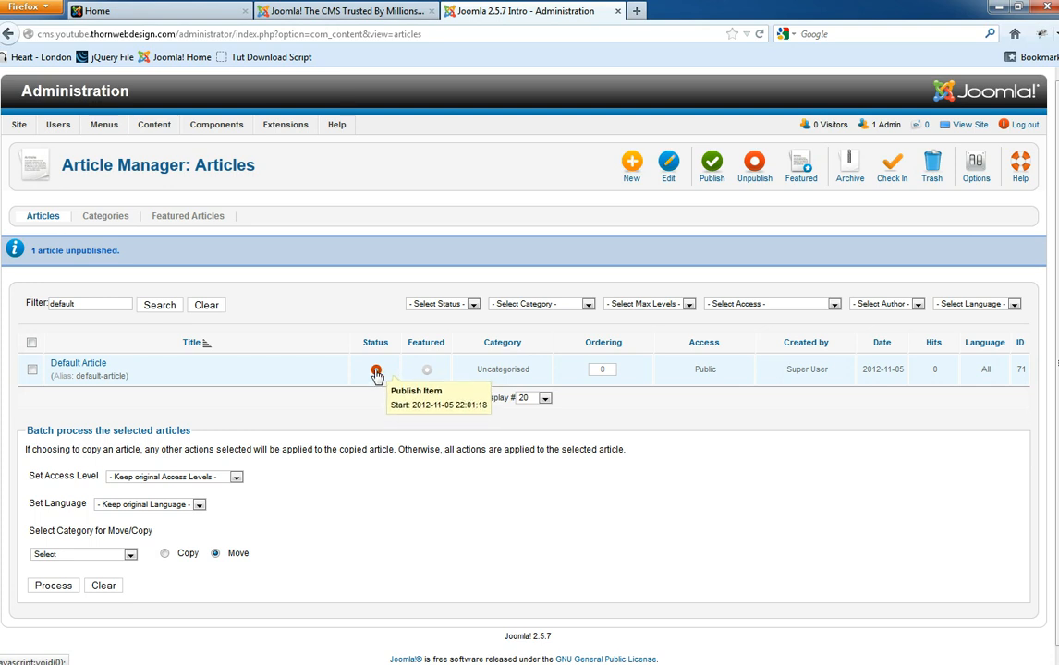
left_click(426, 370)
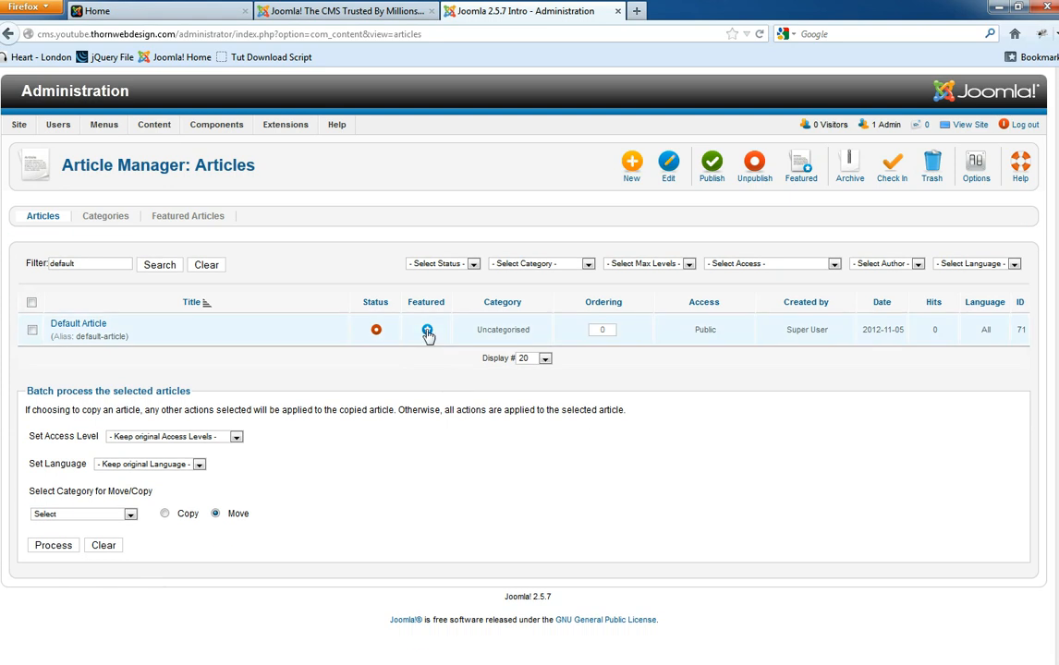
- Unfeature Default Article, check its Public access and Super User author, and deselect the row
left_click(427, 330)
double_click(699, 332)
left_click_drag(834, 338, 790, 335)
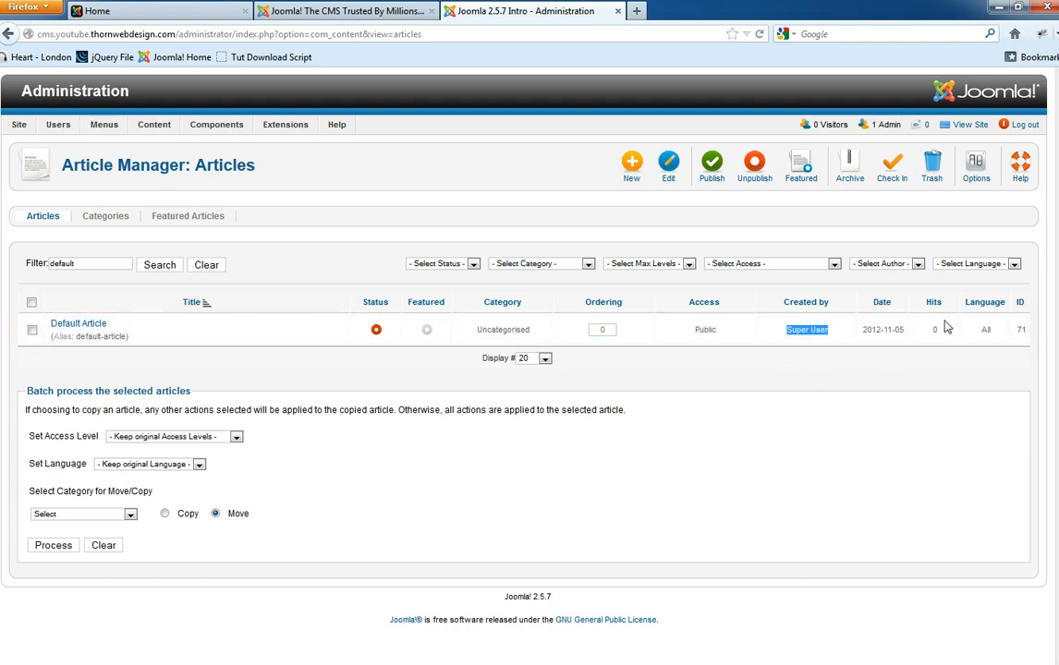
left_click(990, 330)
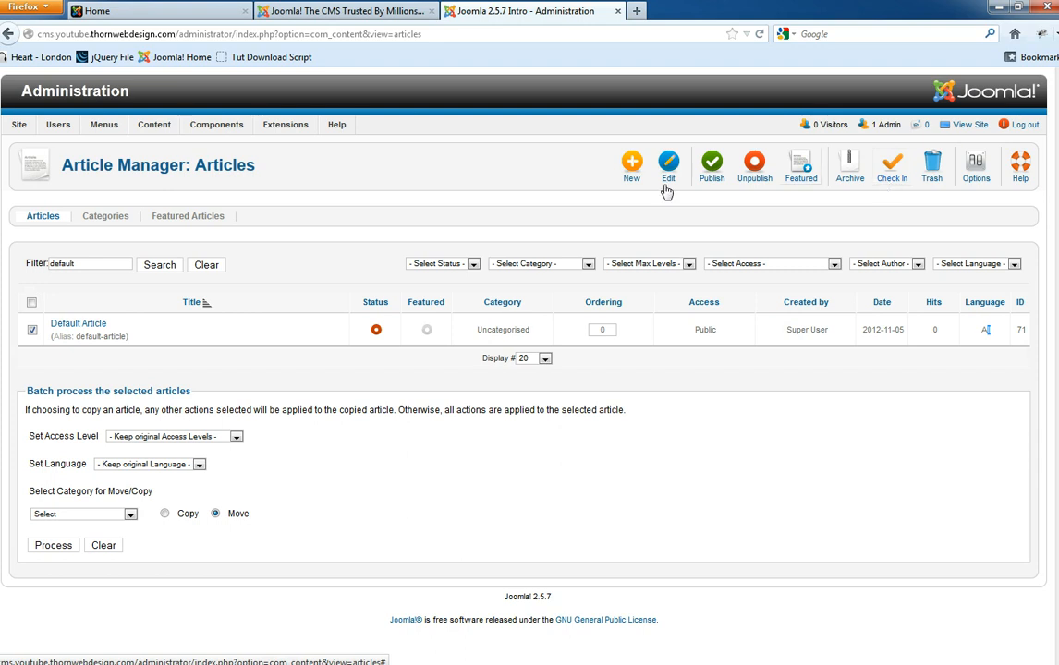
left_click(32, 329)
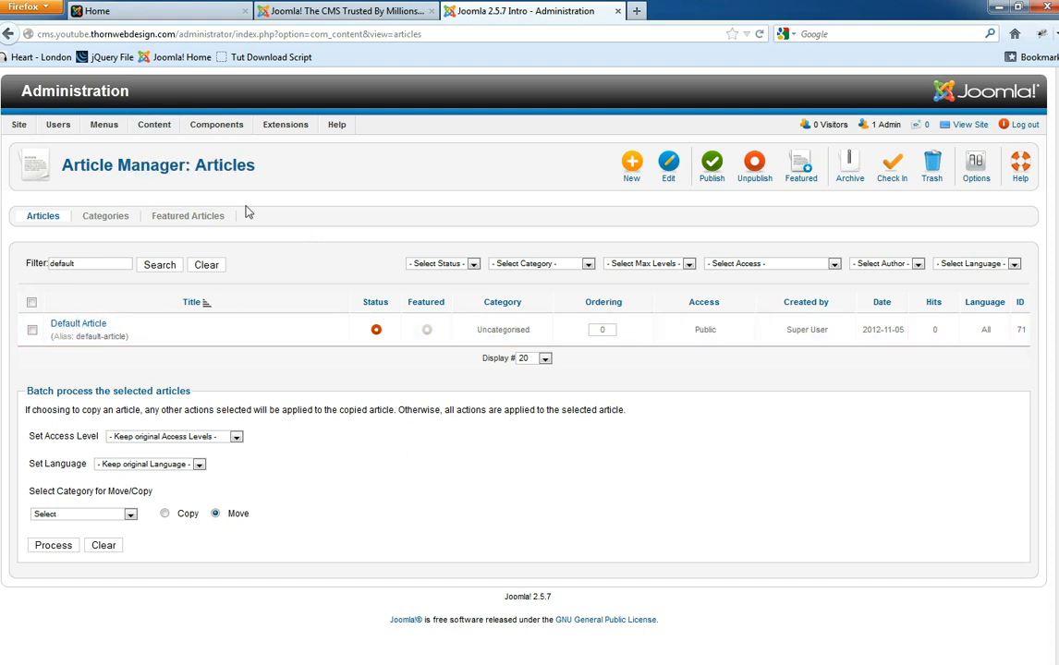
mouse_move(104, 123)
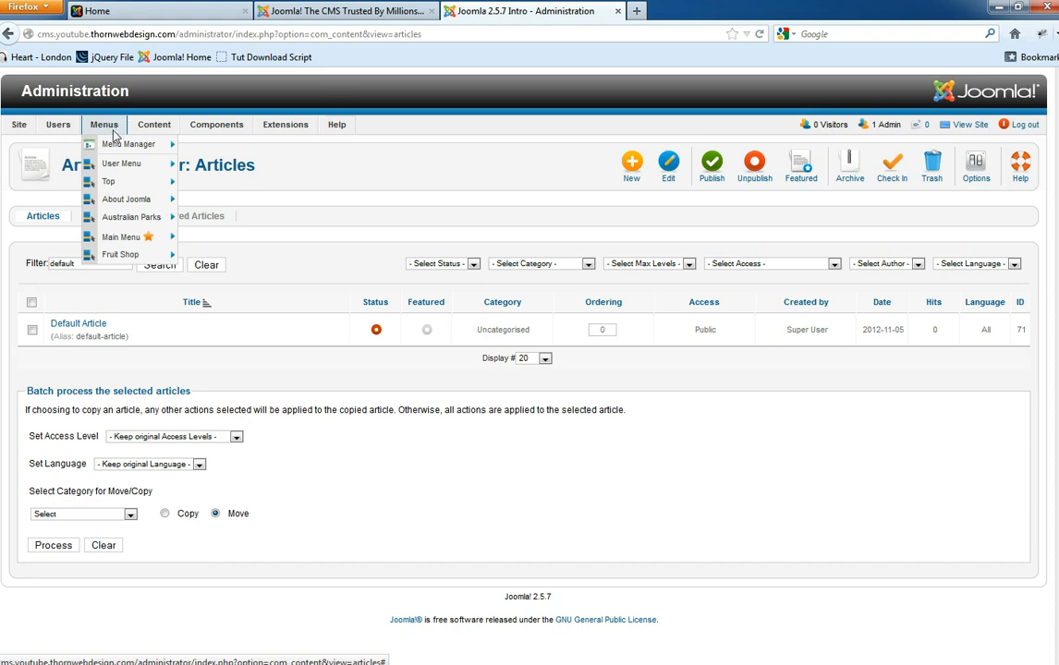
mouse_move(122, 147)
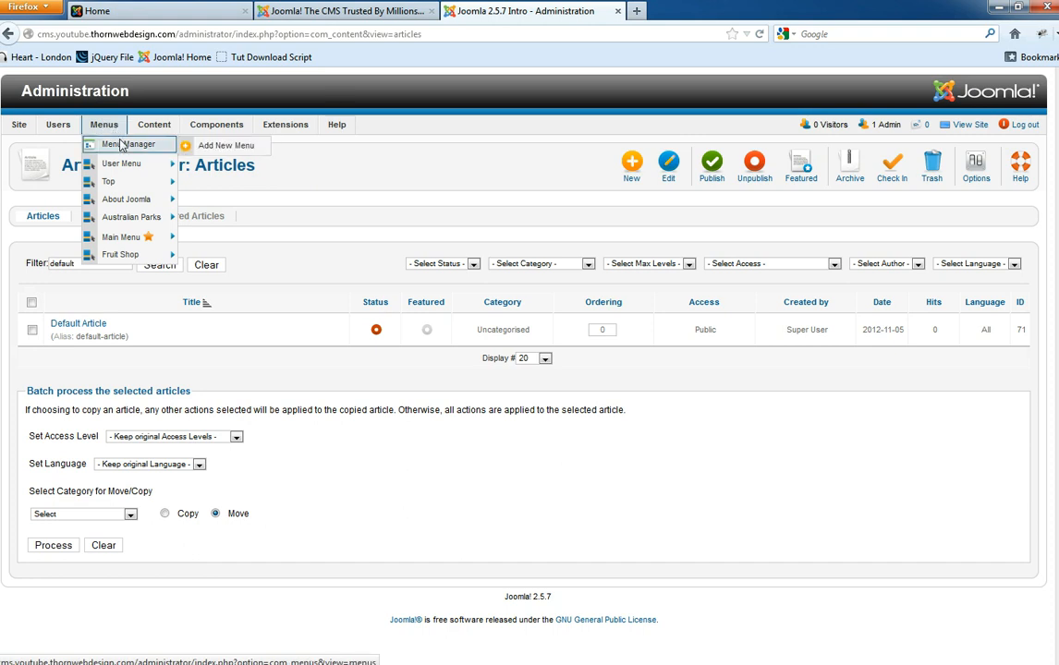
left_click(169, 12)
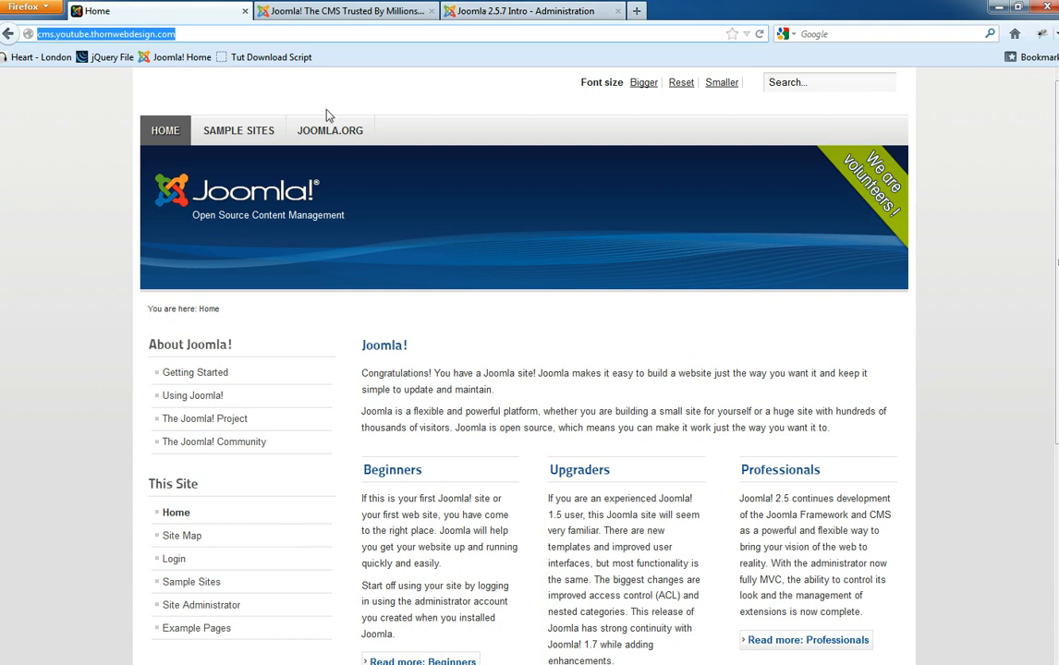
left_click(522, 10)
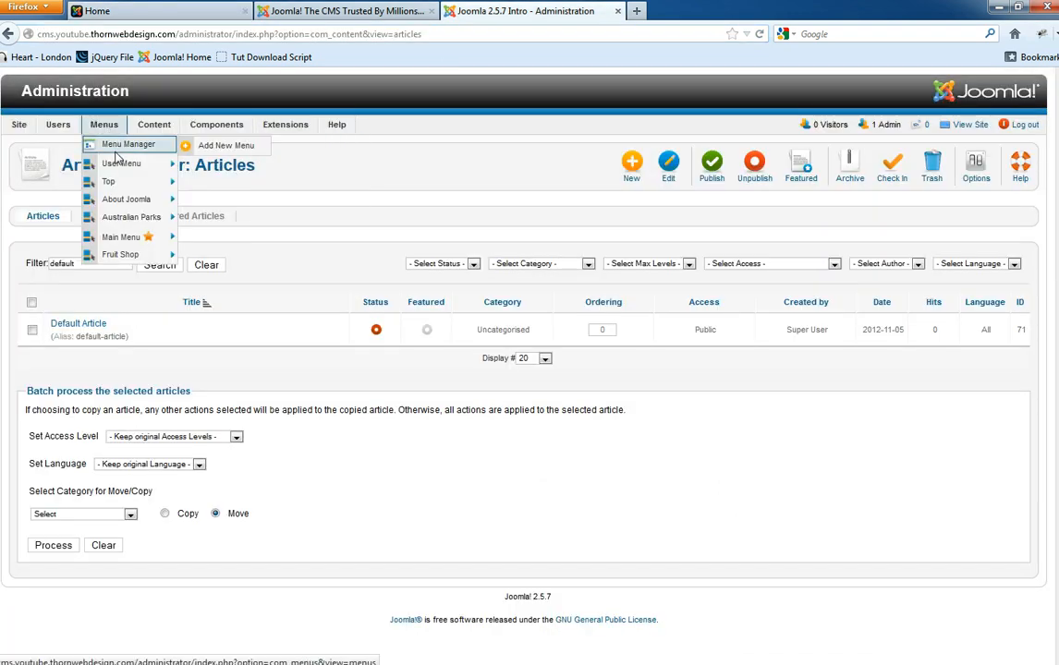
mouse_move(141, 242)
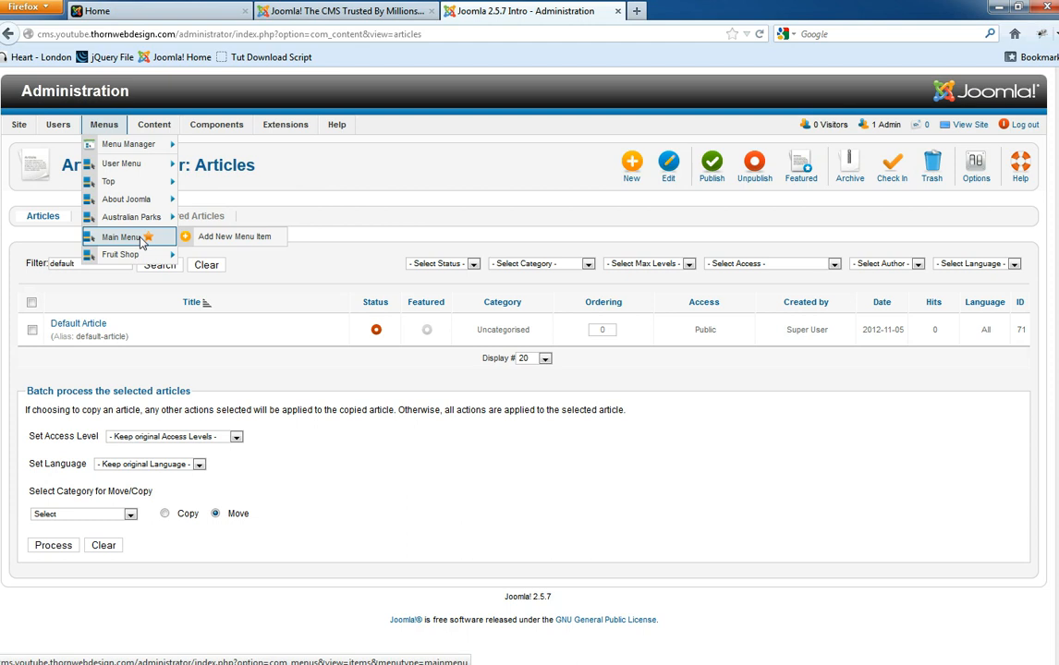
left_click(154, 10)
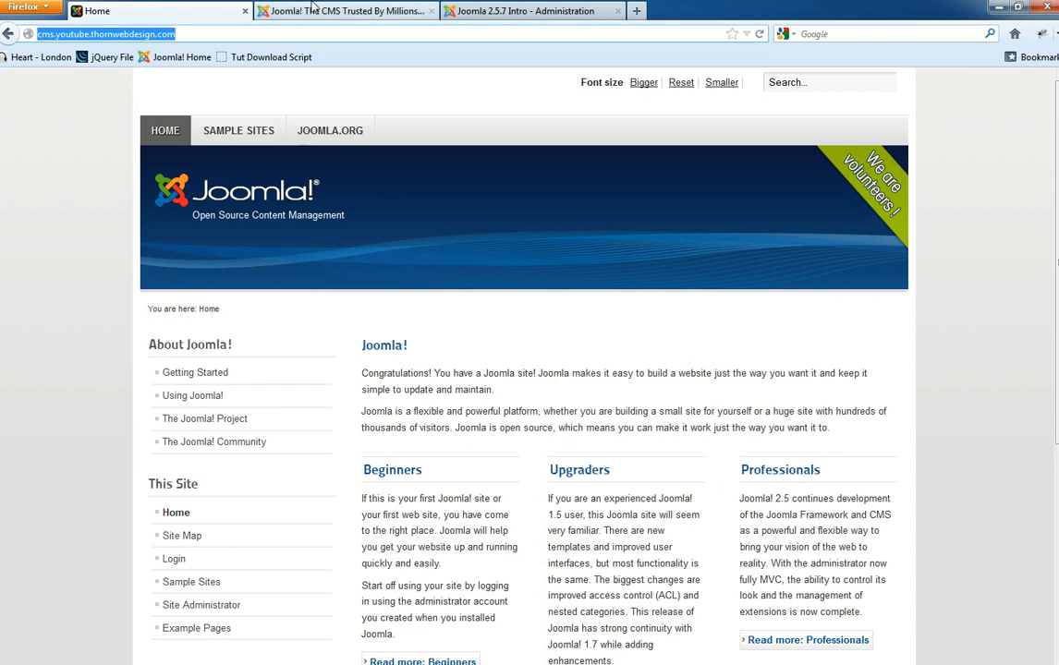
left_click(342, 11)
left_click(522, 10)
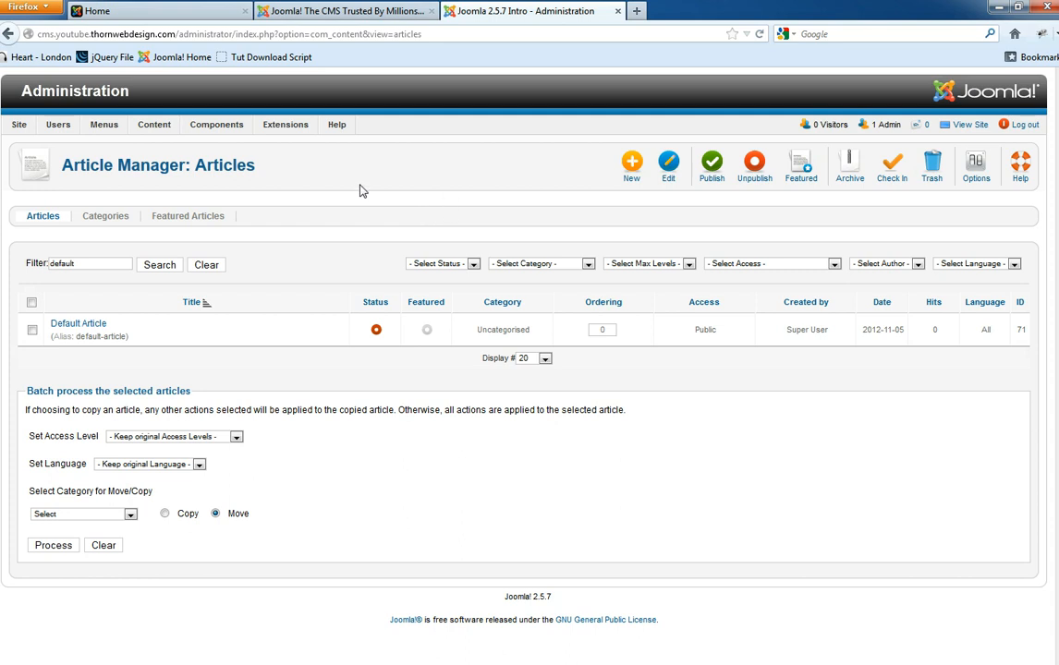
mouse_move(285, 124)
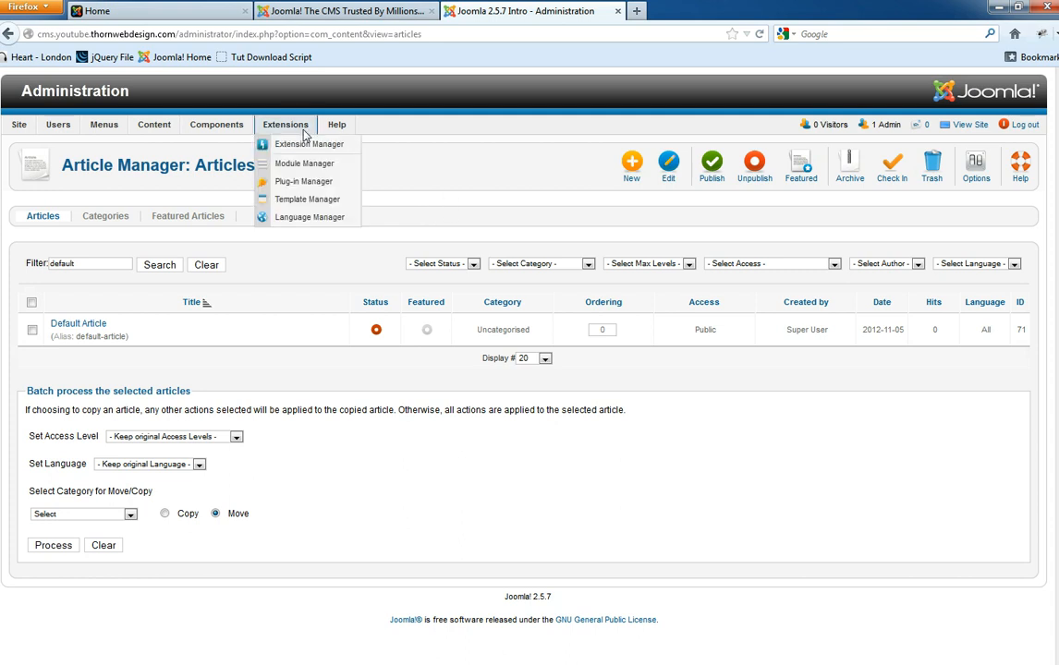
- In Template Manager styles, star the Beez5 - Default row as the default site style
left_click(305, 205)
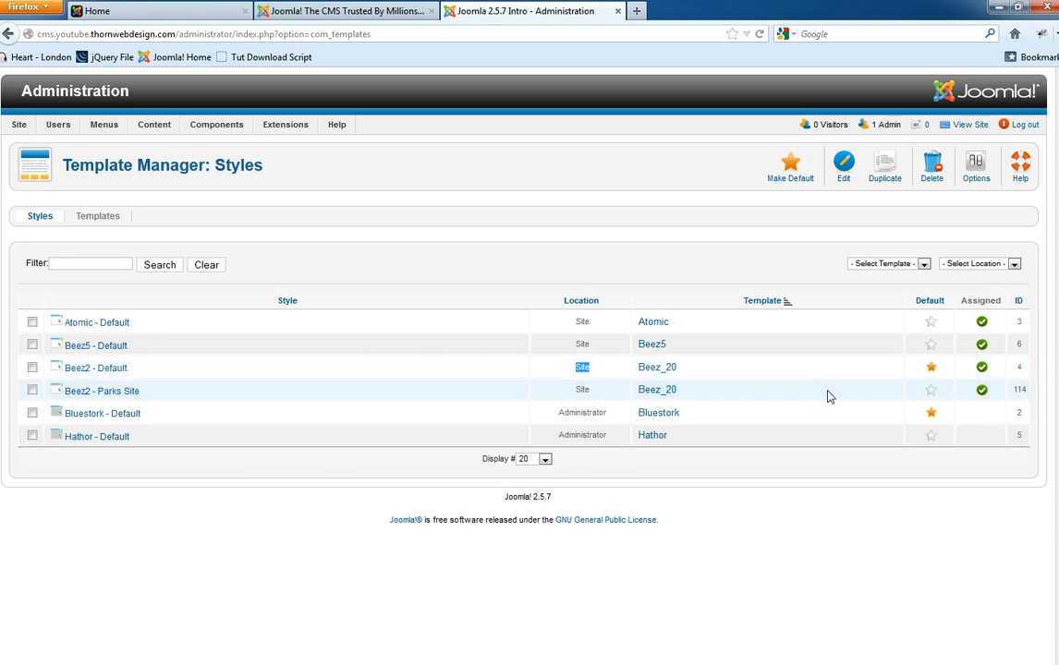
left_click_drag(681, 369, 639, 371)
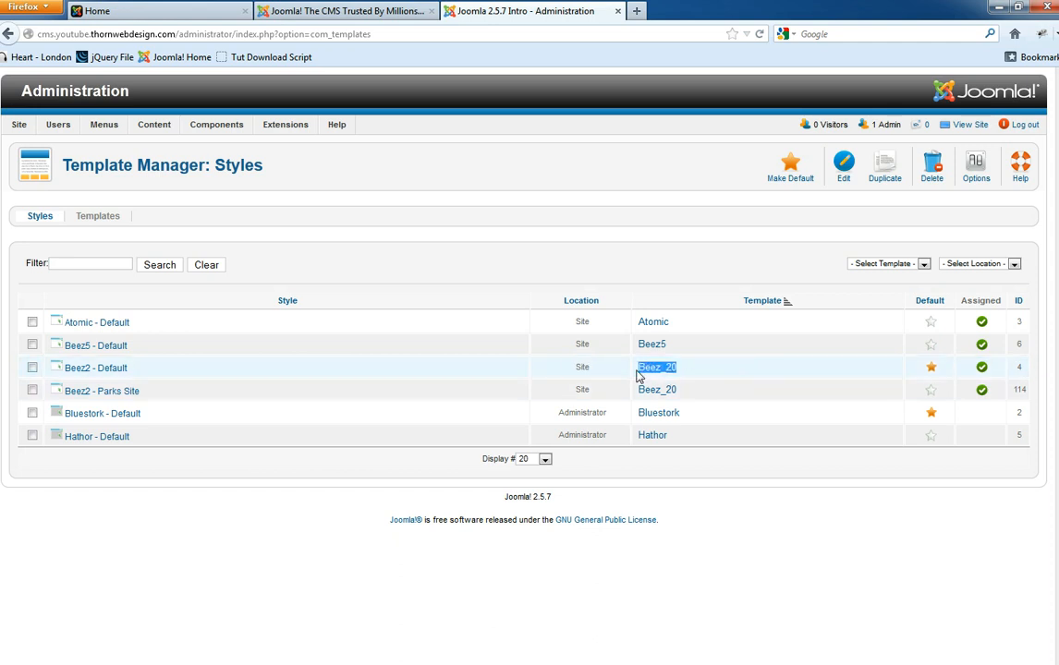
left_click(733, 370)
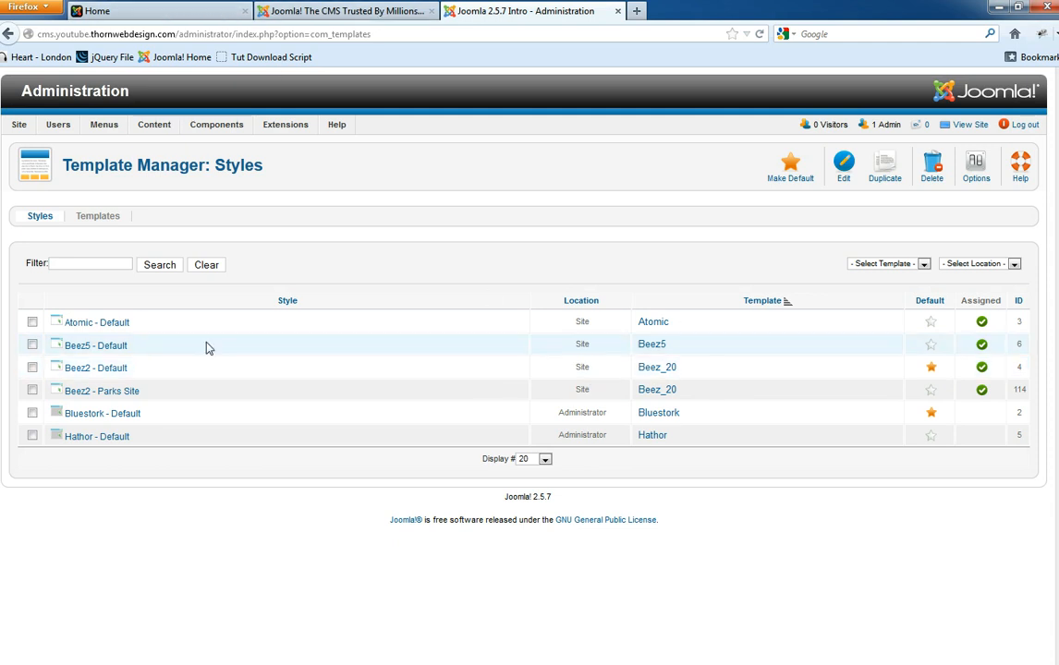
left_click(931, 346)
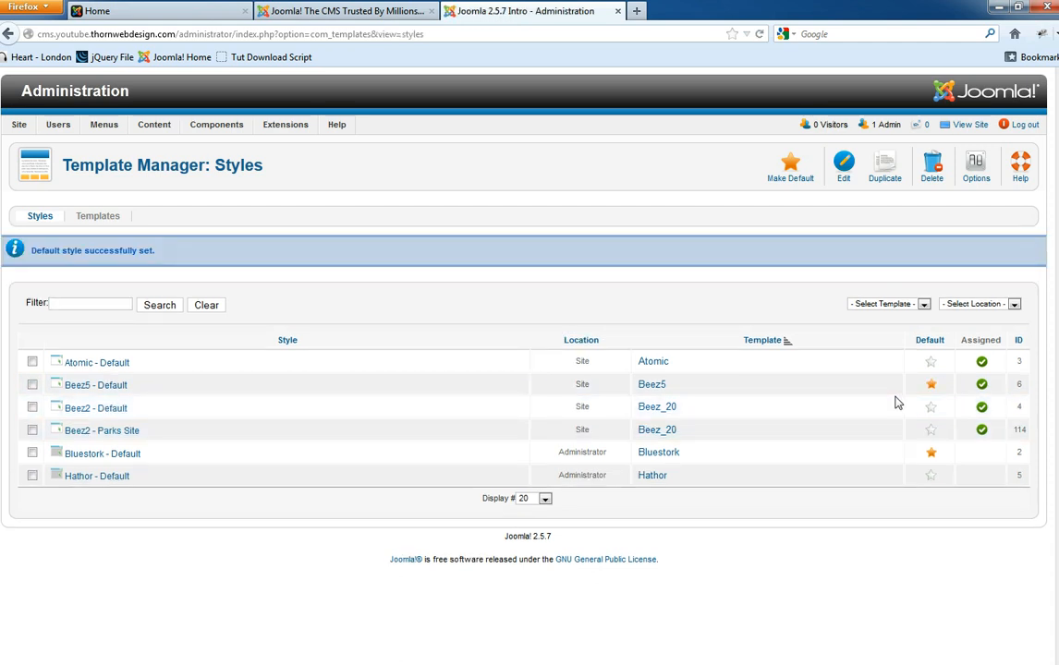
- Preview Beez5 on the front end, then re-star Beez2 - Default and reload to compare
left_click(196, 10)
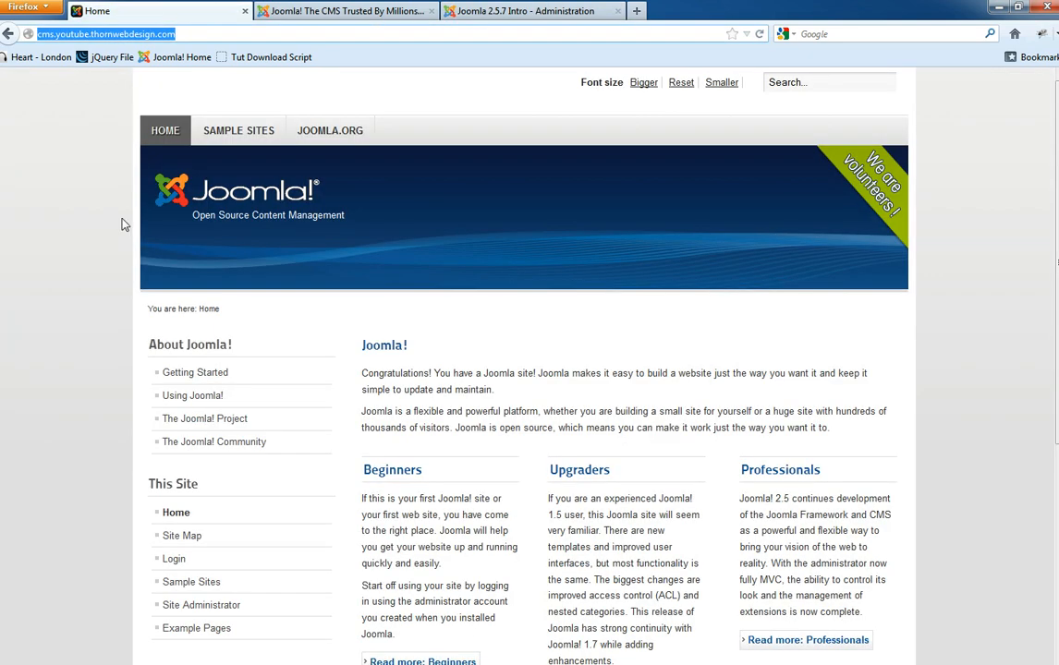
key("F5")
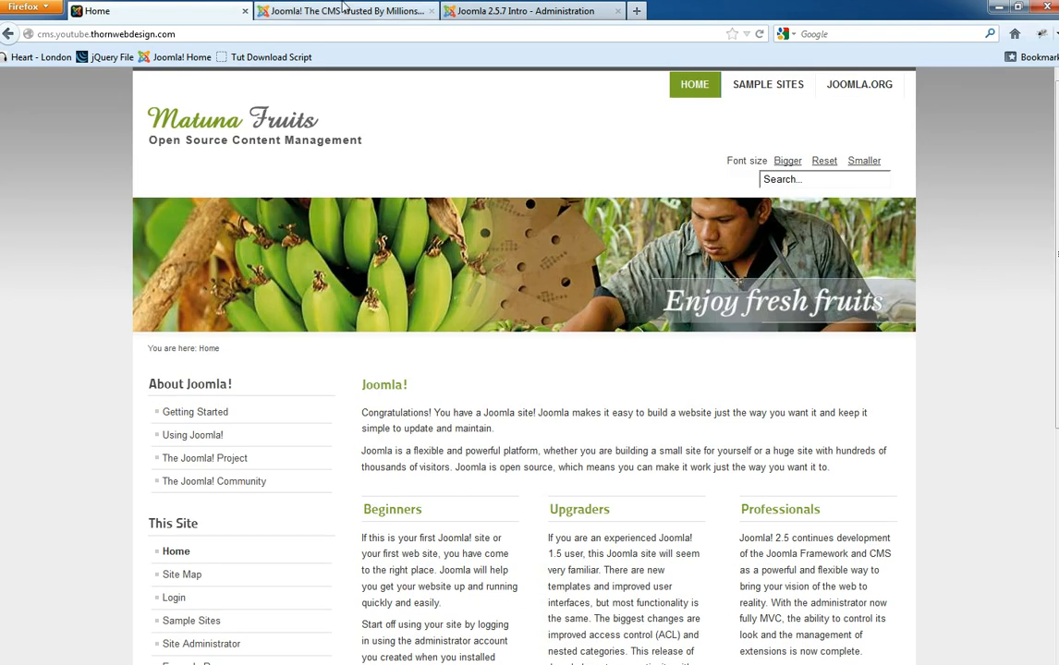
left_click(506, 9)
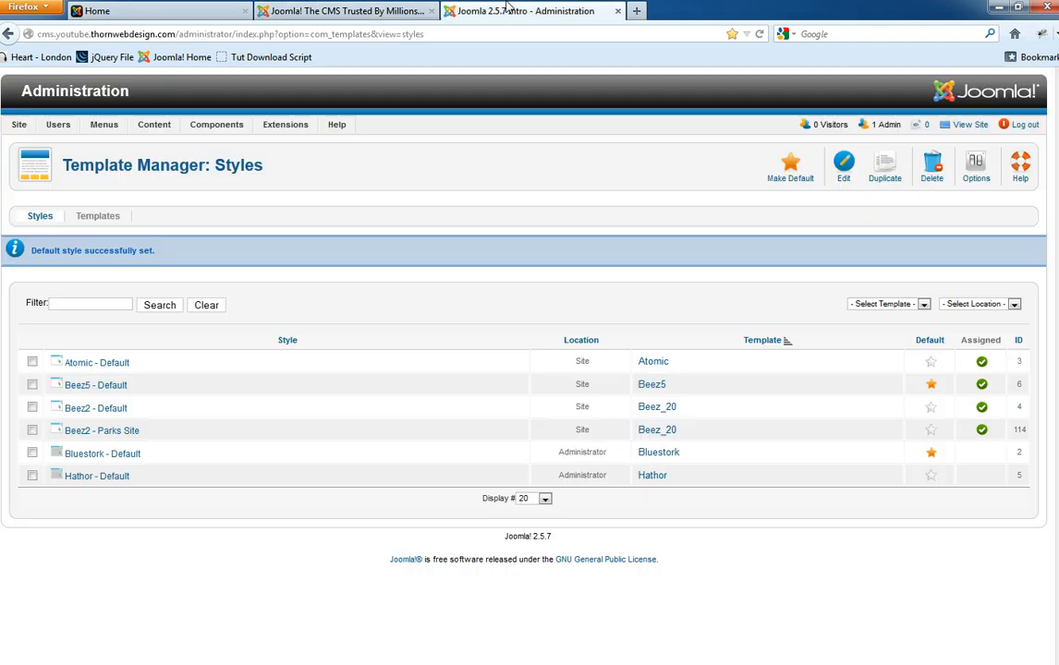
left_click(933, 411)
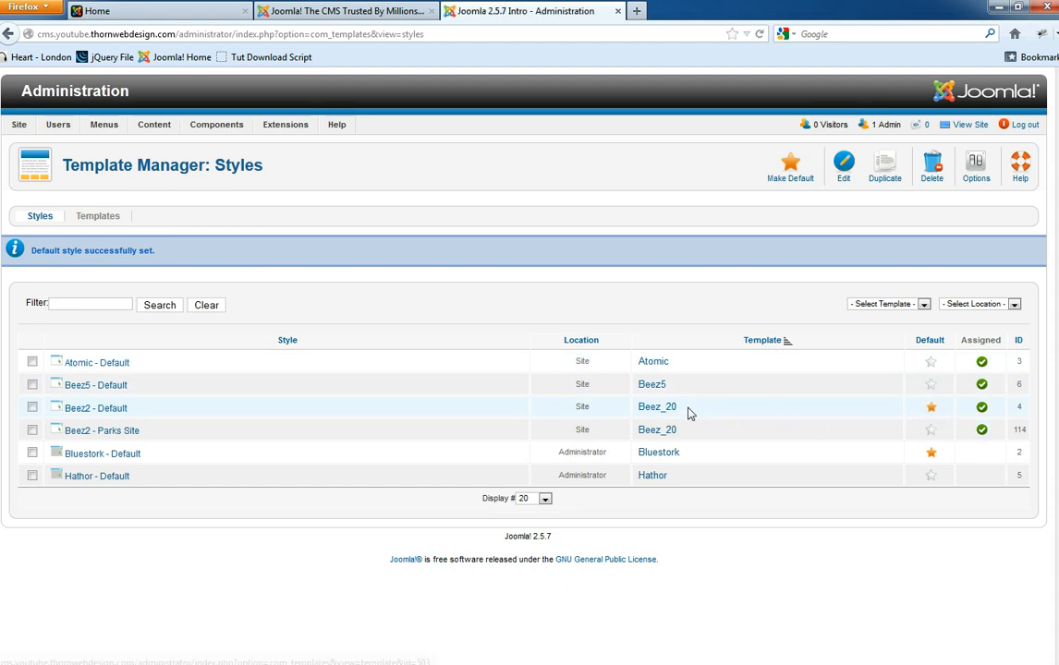
left_click(139, 10)
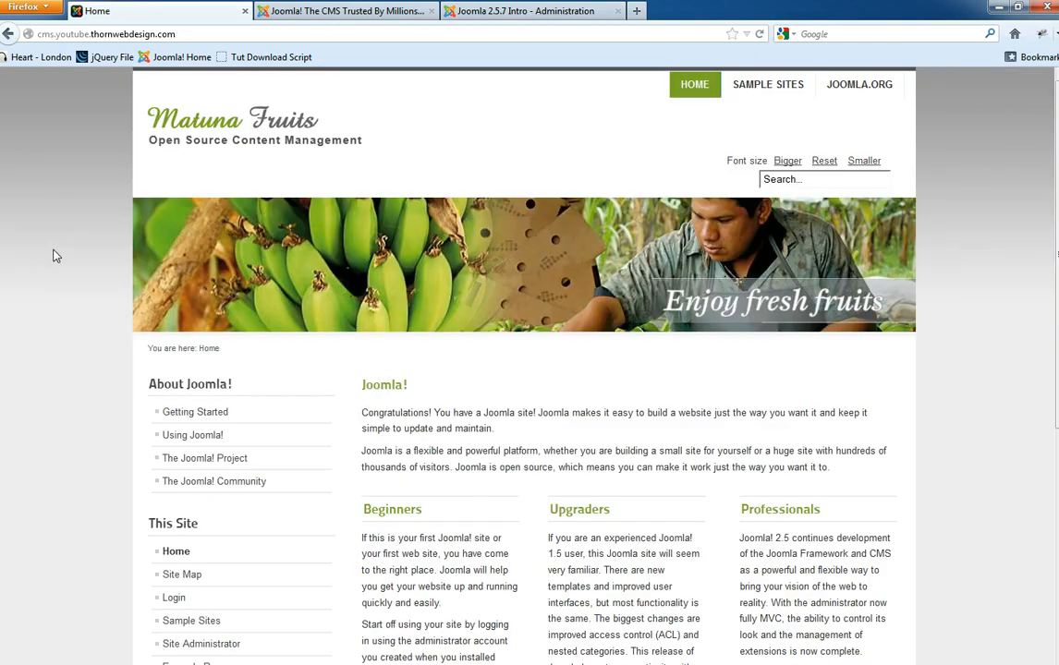
key("F5")
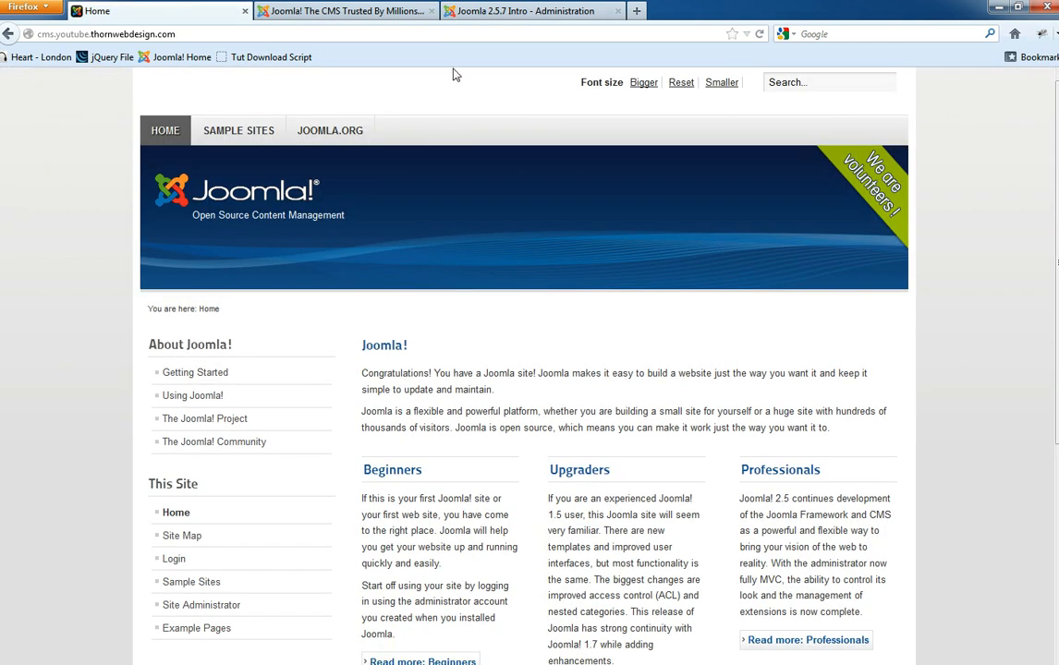
left_click(505, 9)
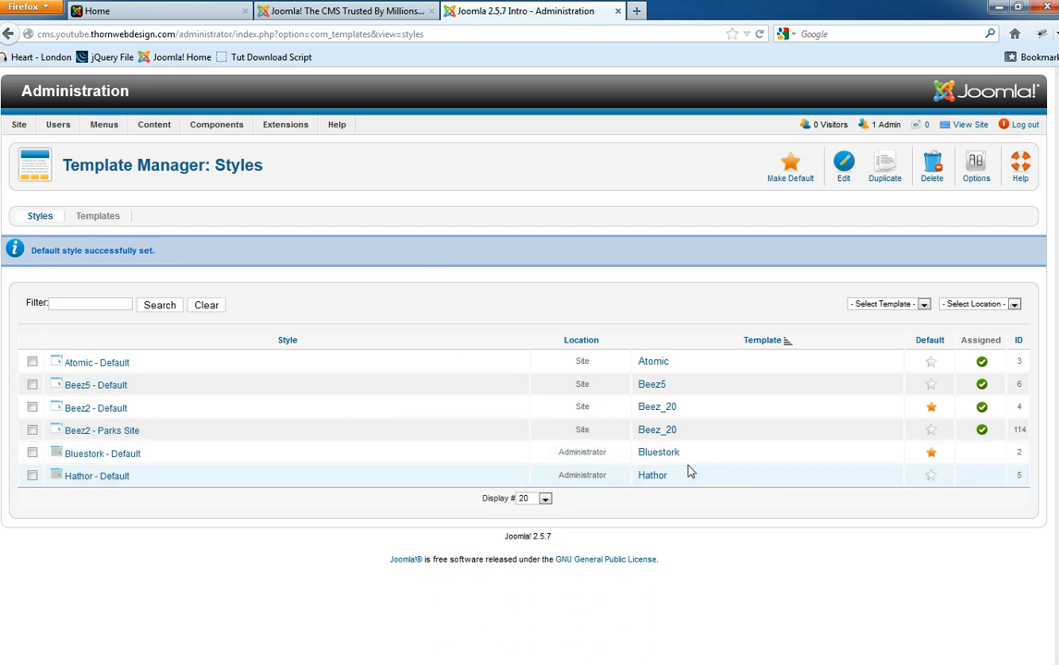
left_click(151, 8)
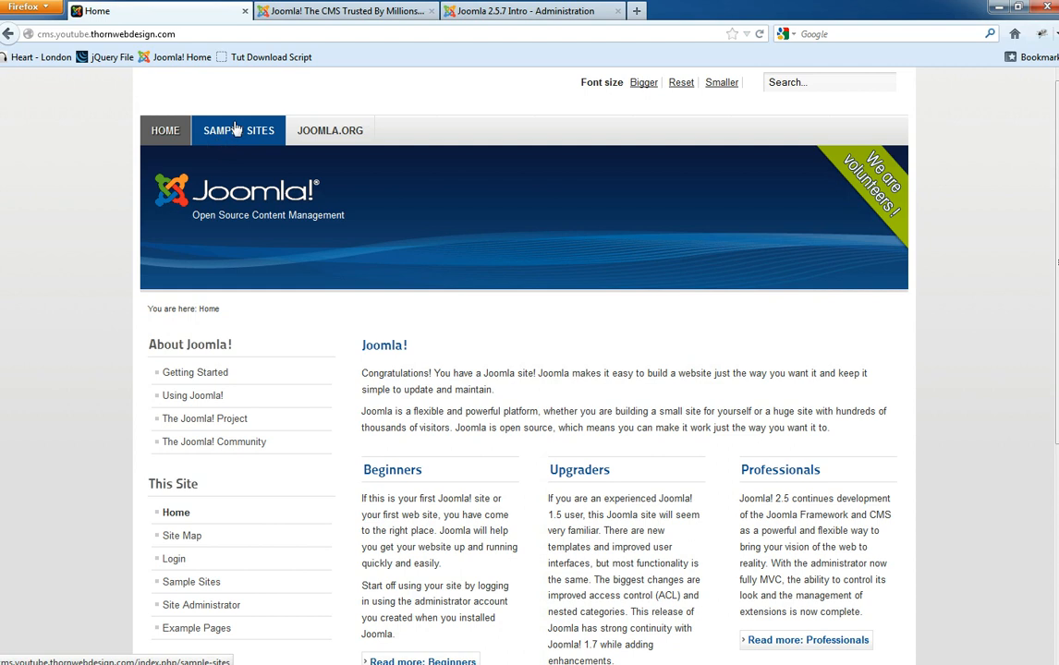
- Go back to the administration pages and open Menus > Menu Manager to list the six site menus
left_click(466, 10)
mouse_move(105, 123)
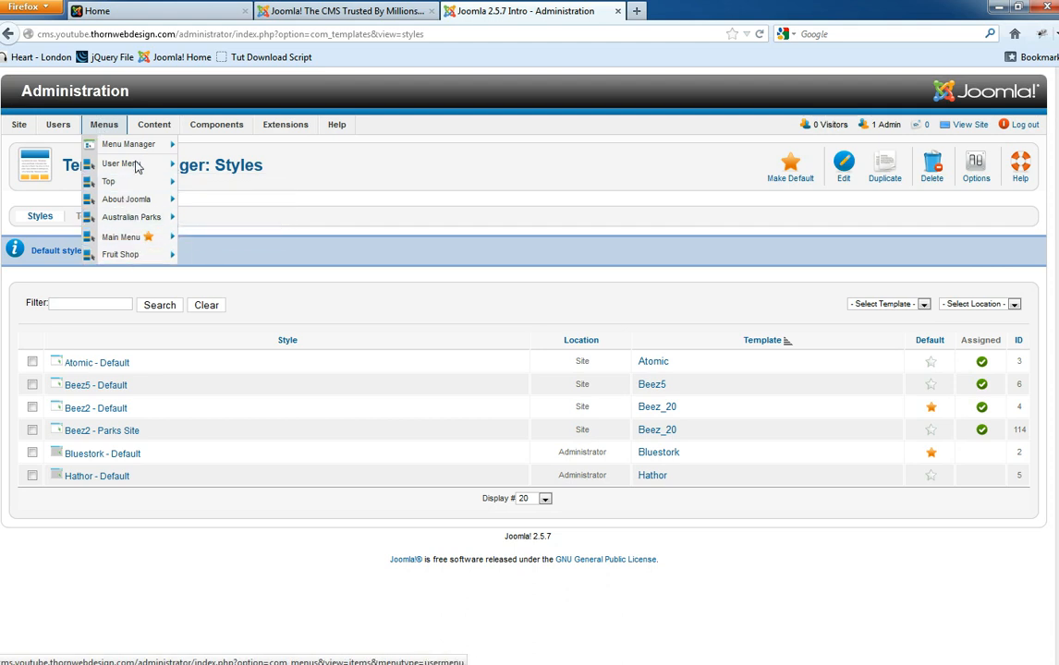
mouse_move(136, 147)
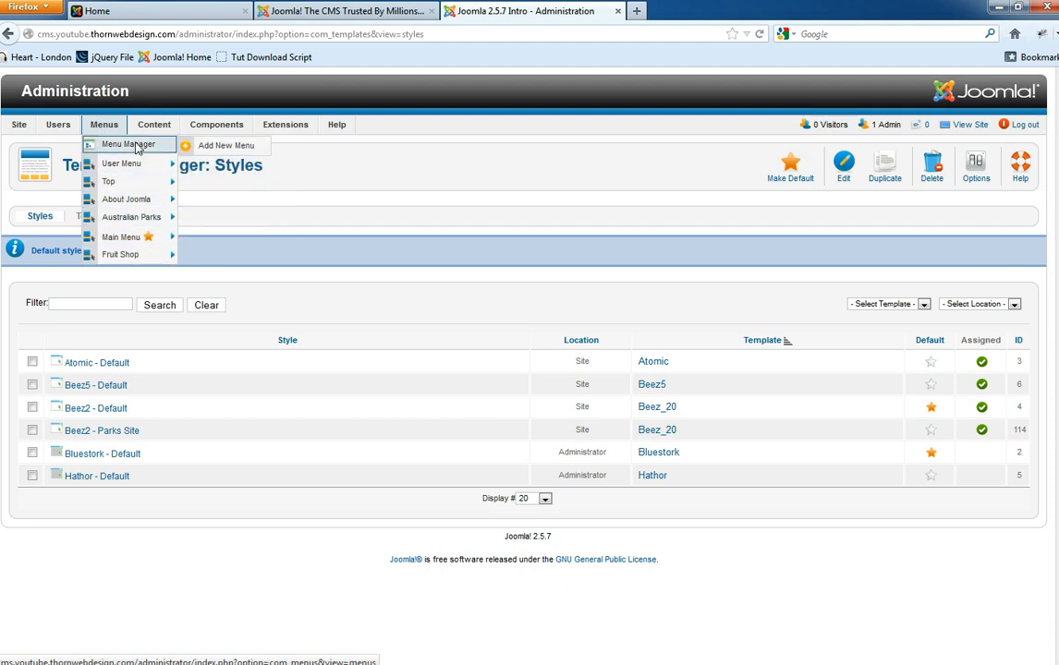
mouse_move(128, 192)
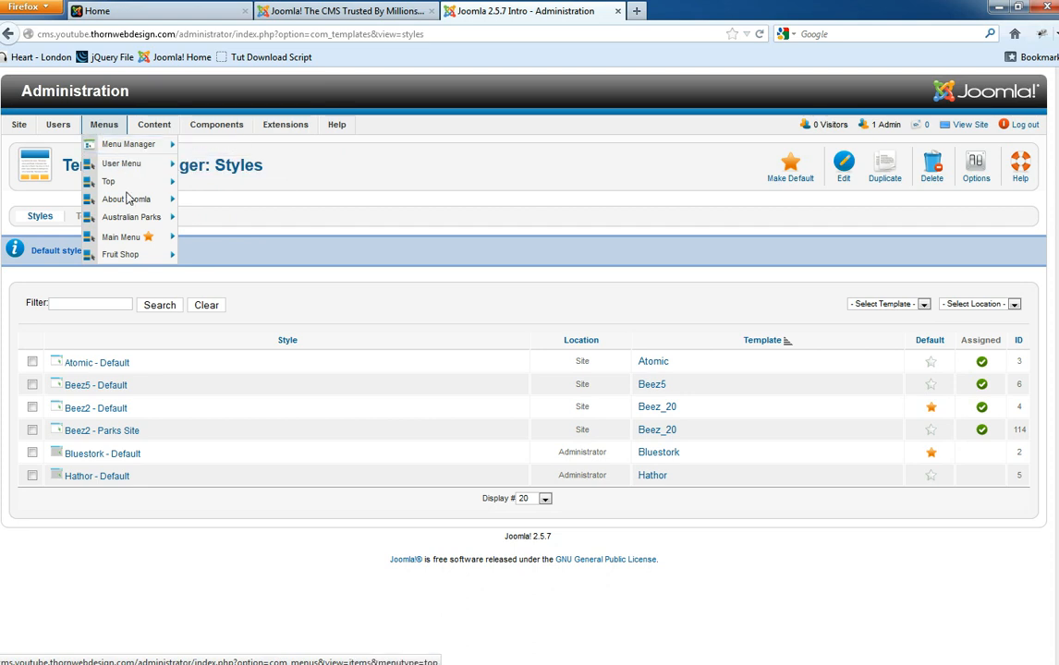
left_click(134, 145)
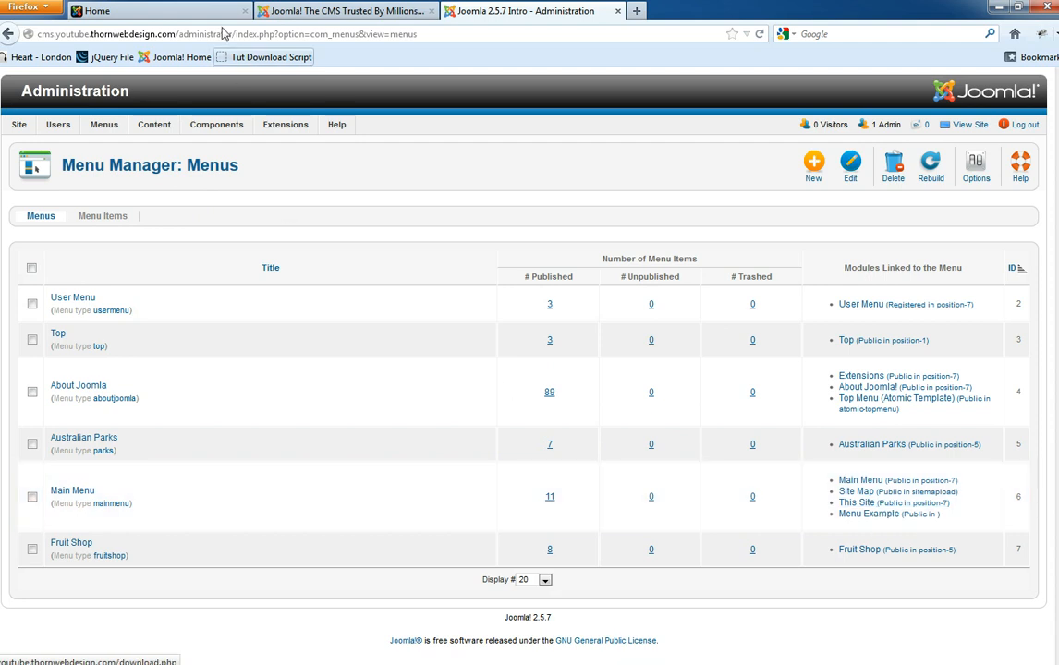
- Look over the site's front end, then return to the Administration tab
left_click(169, 10)
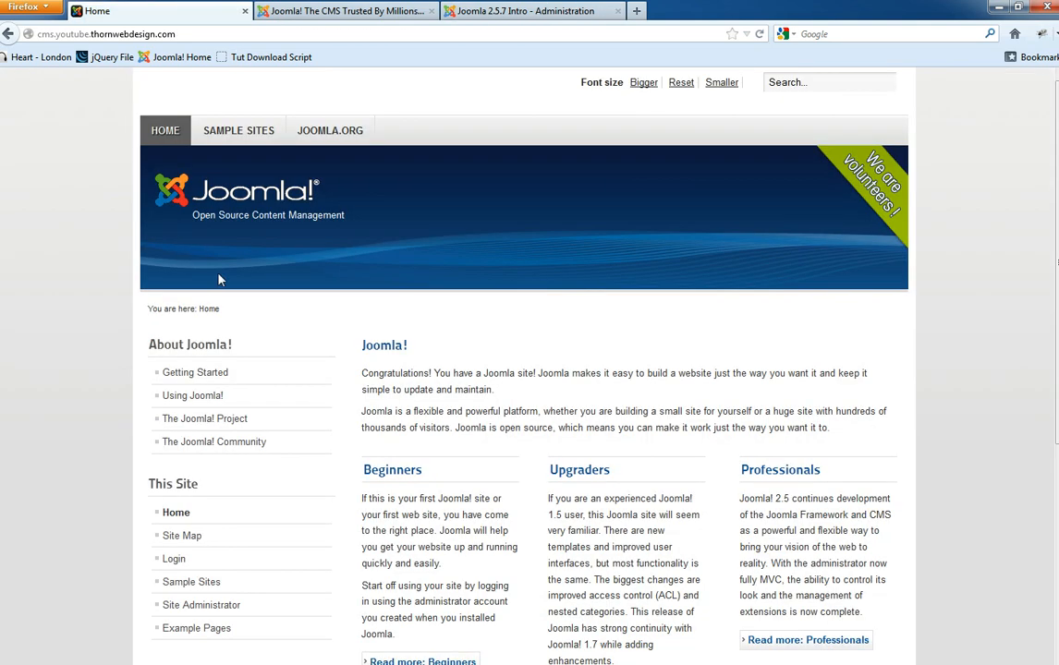
scroll(180, 499, "down", 2)
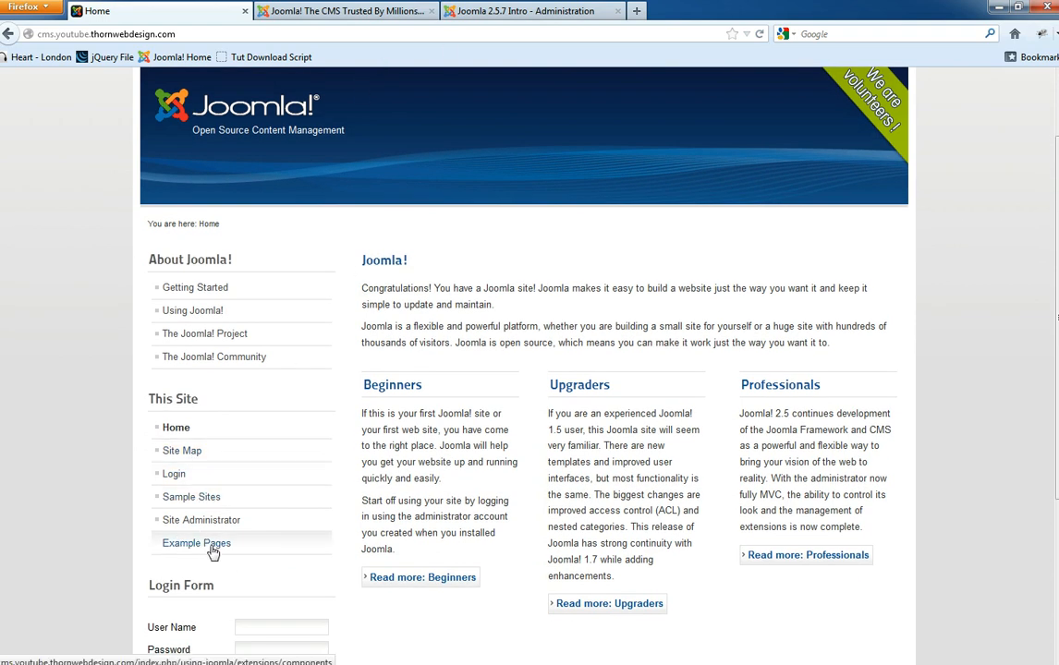
left_click(491, 8)
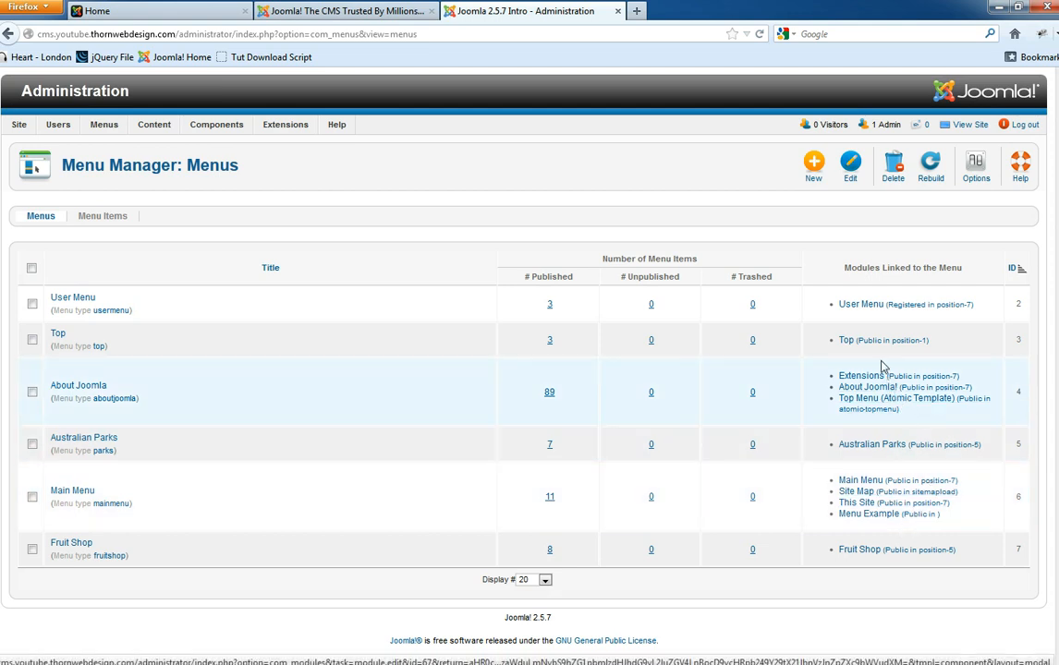
- List the Top menu's items (Home, Sample Sites, Joomla.org) and compare them with the reloaded front page
left_click(58, 335)
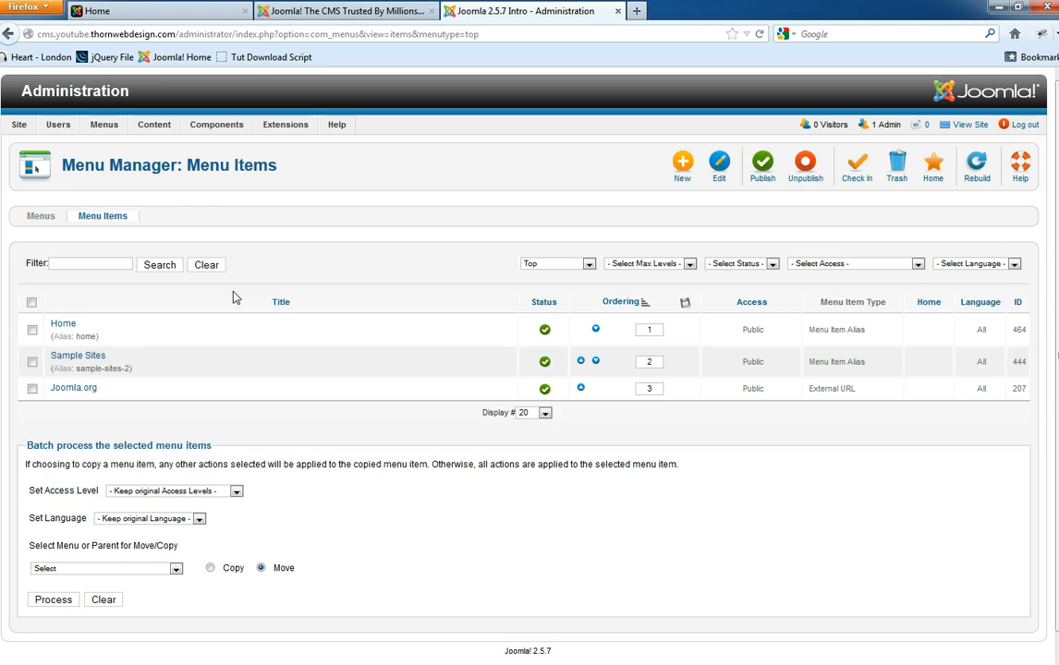
left_click(350, 8)
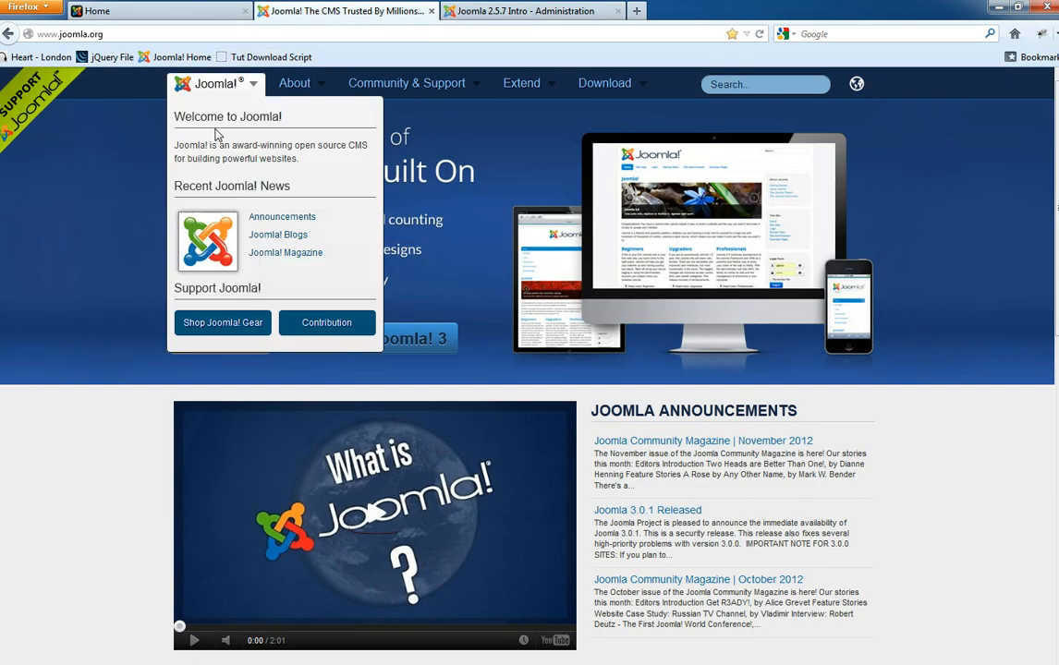
left_click(153, 9)
key("F5")
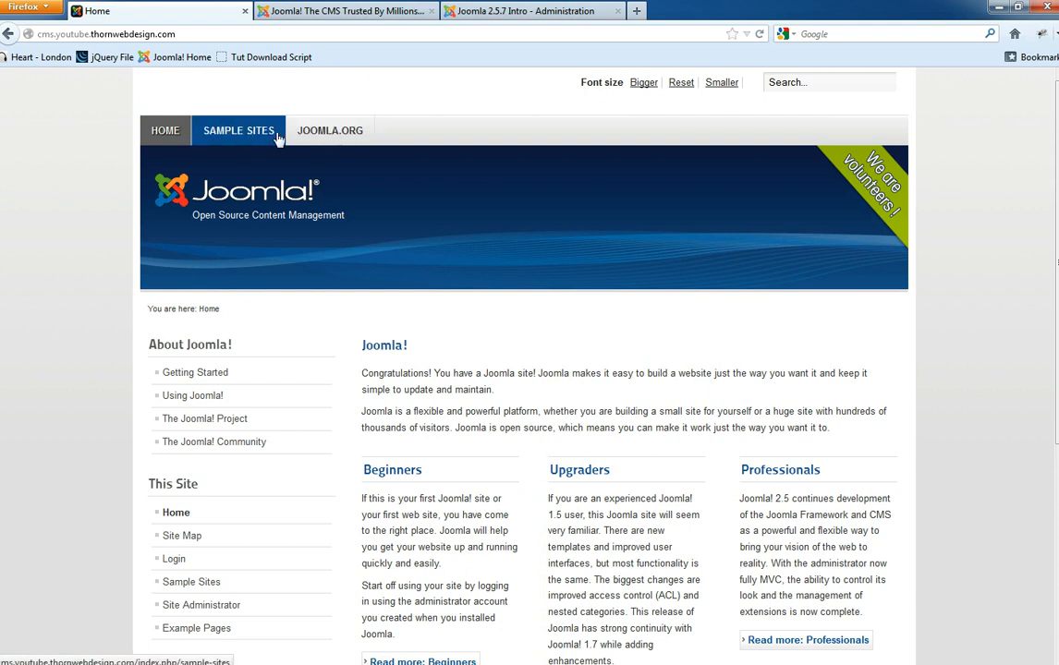
left_click(490, 10)
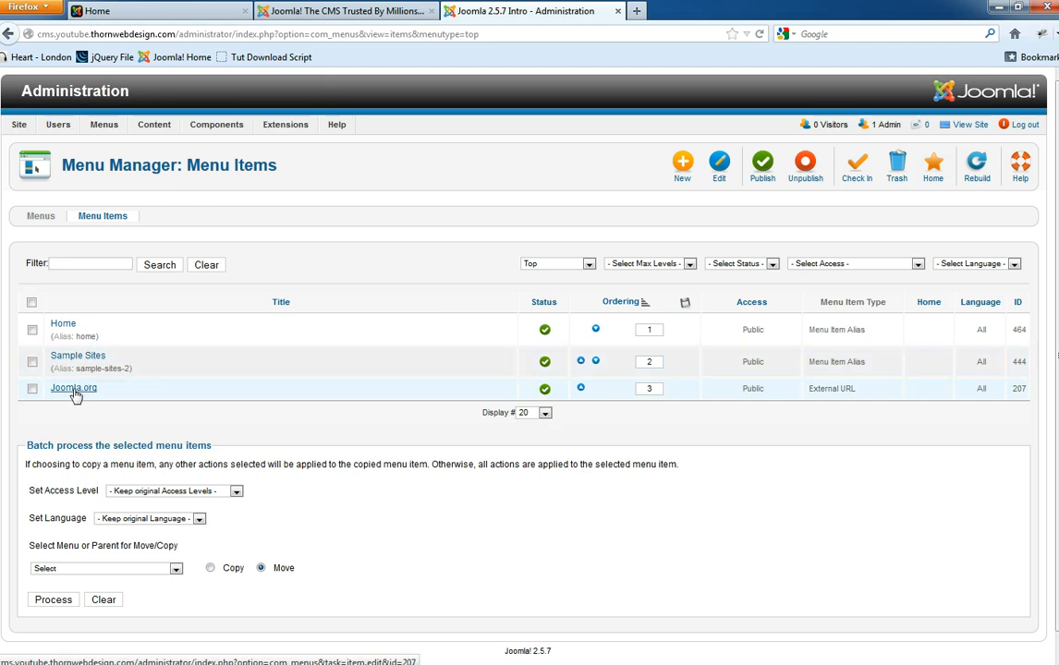
- Close the extra joomla.org browser tab and return to the Administration tab
left_click(298, 11)
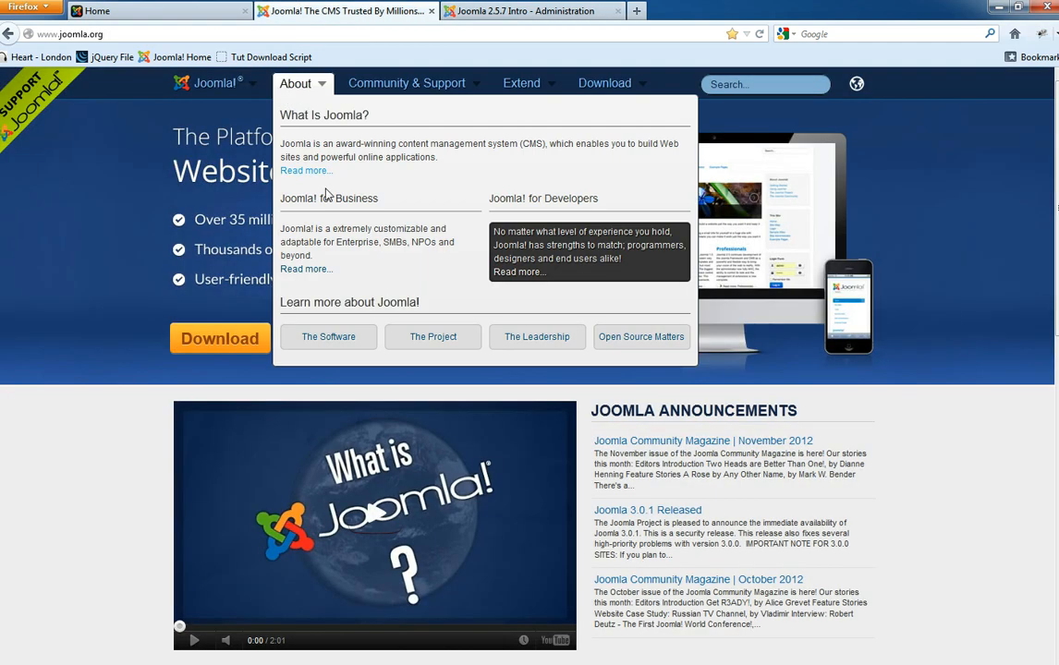
left_click(148, 11)
left_click(388, 11)
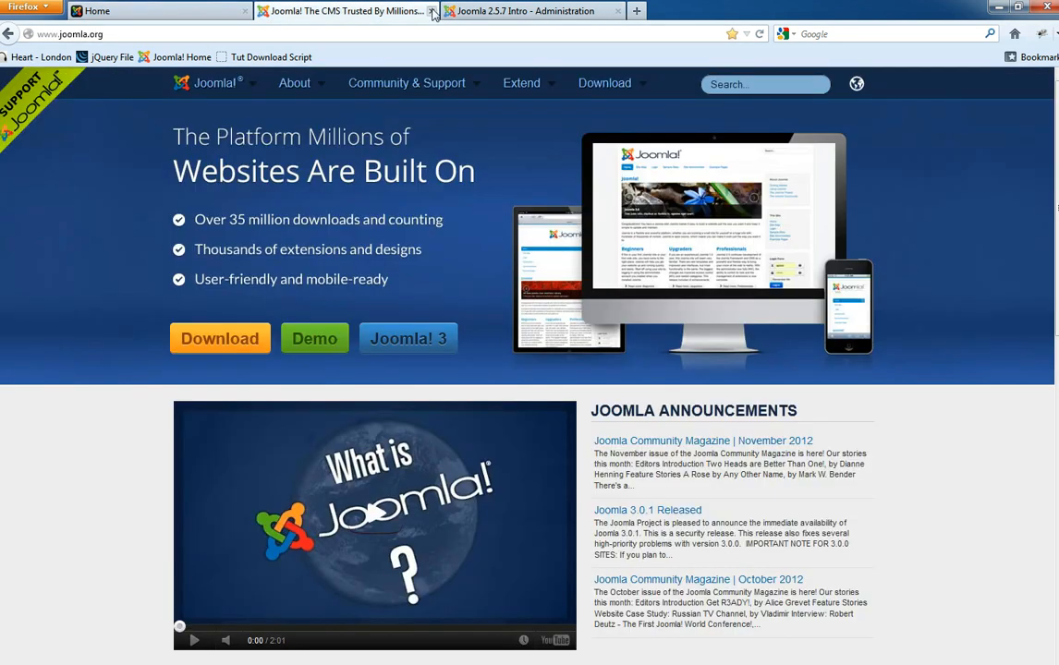
left_click(431, 11)
left_click(171, 9)
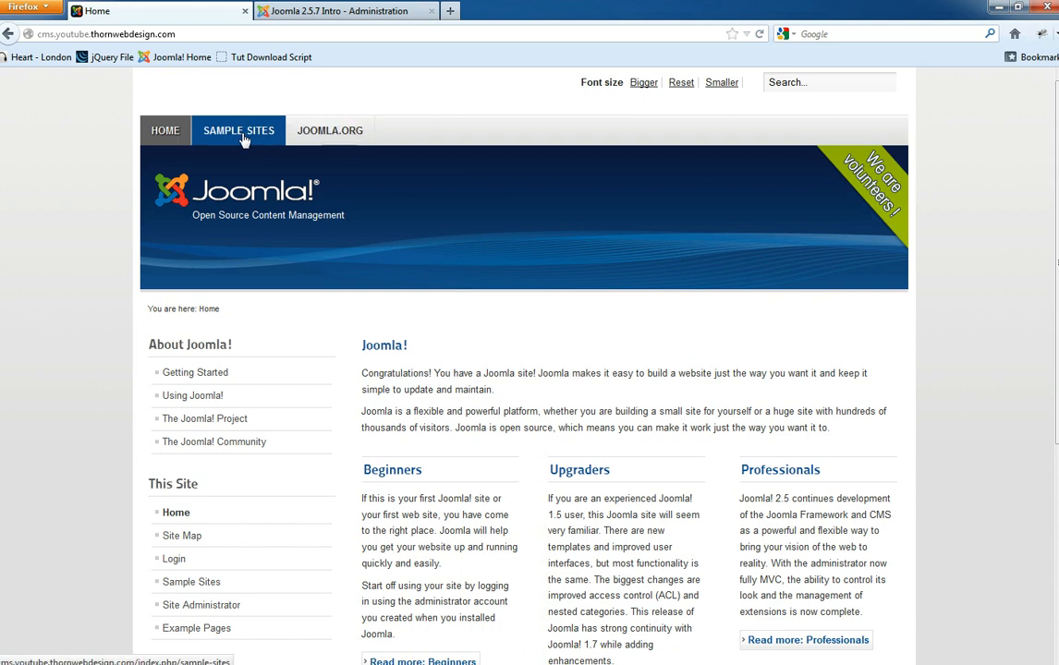
left_click(305, 12)
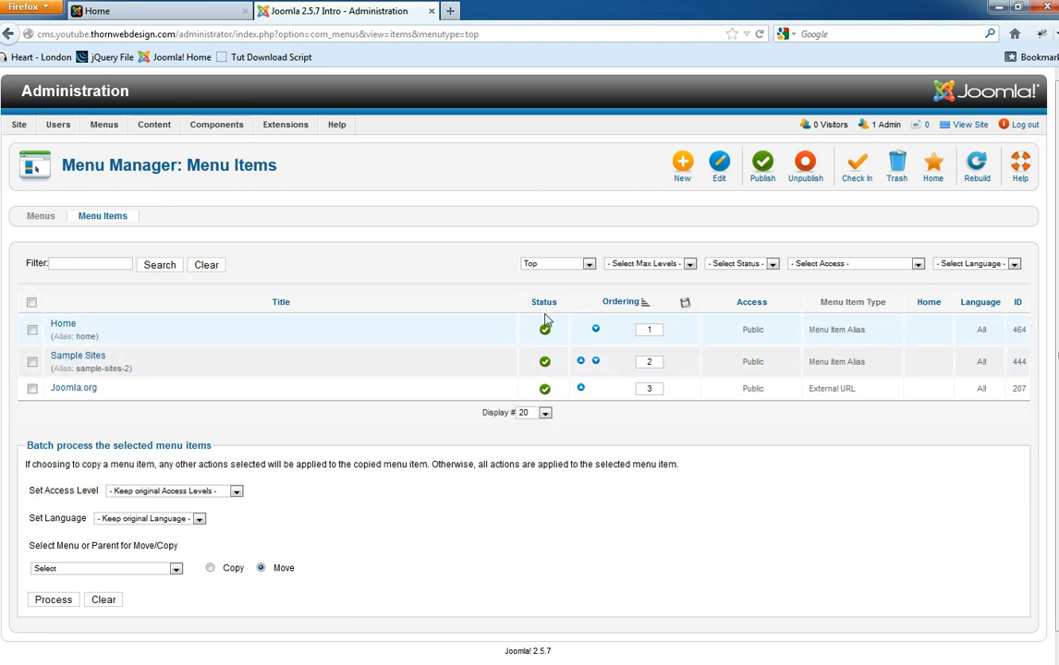
left_click_drag(565, 304, 533, 302)
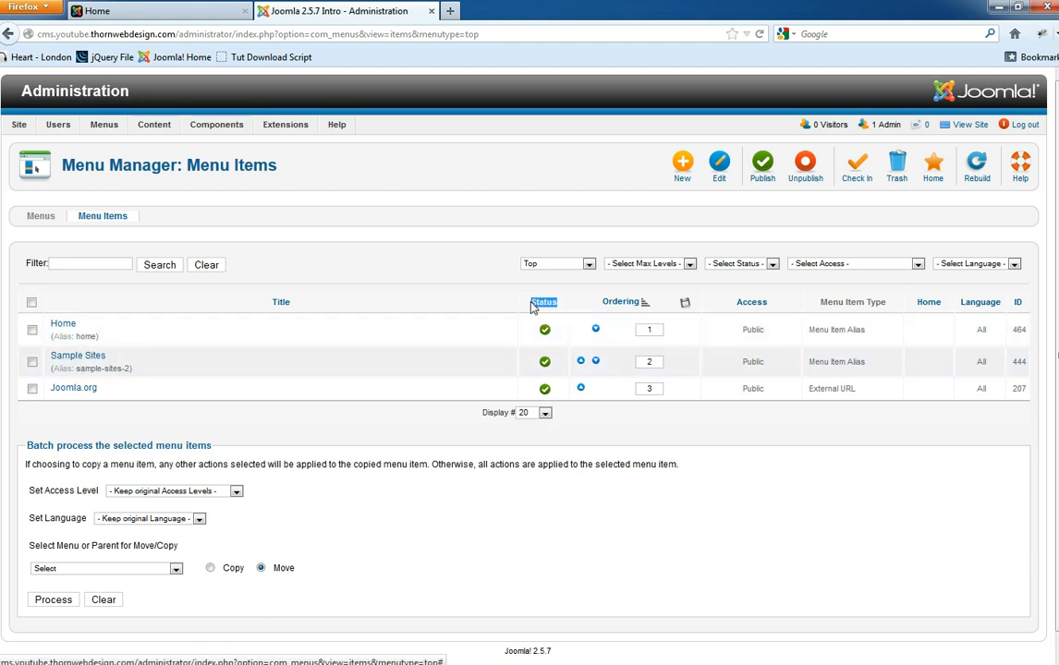
- Unpublish Sample Sites, check the reloaded front-end Top menu, then publish Sample Sites again
left_click(545, 365)
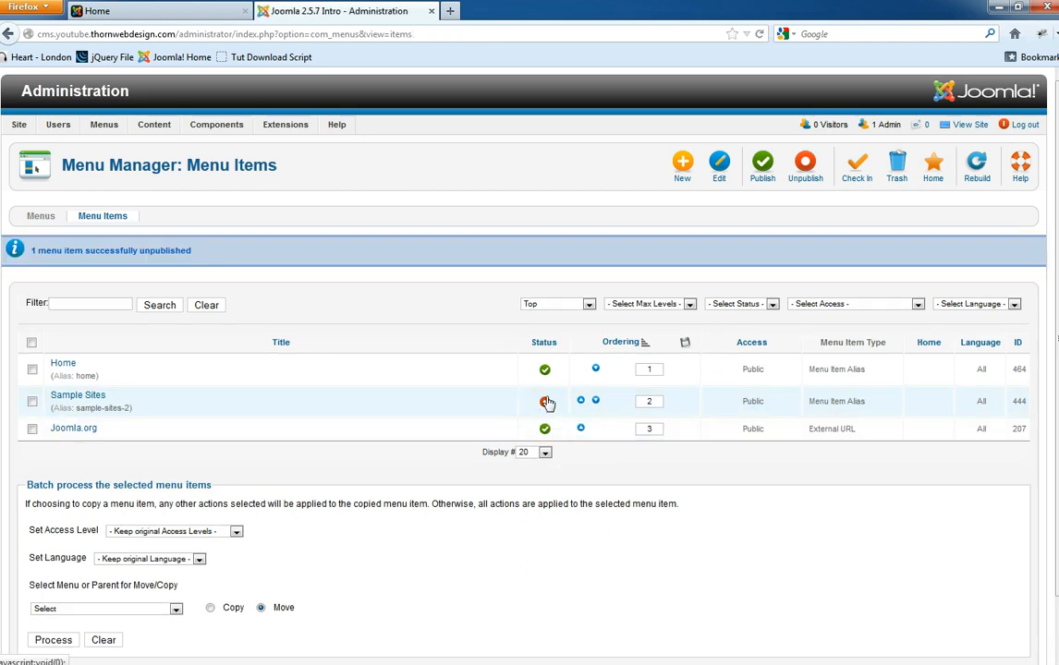
left_click(141, 8)
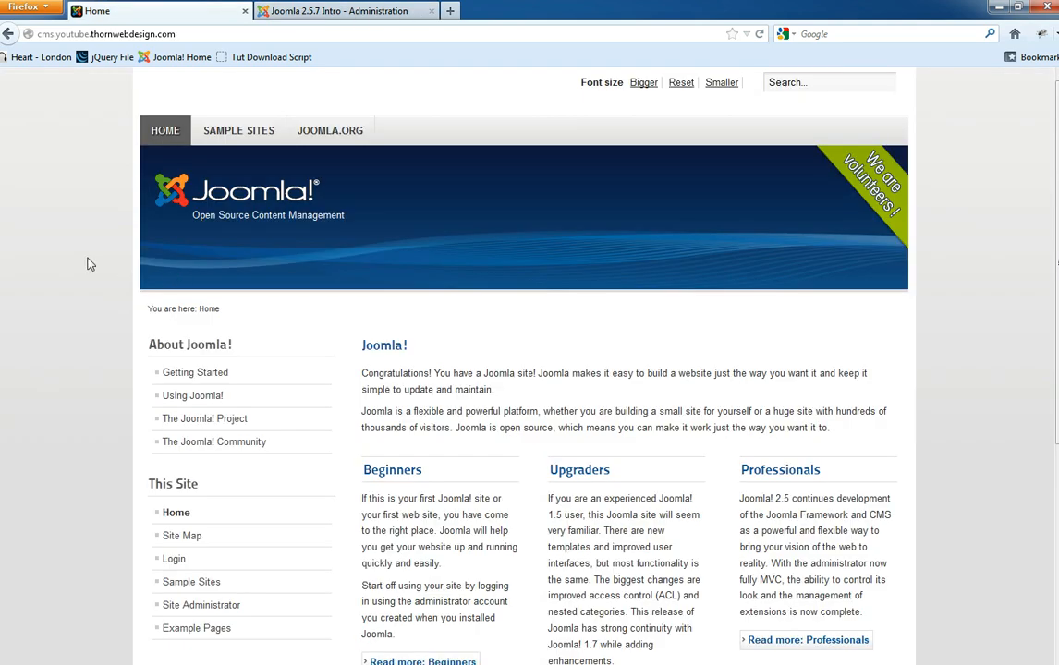
key("F5")
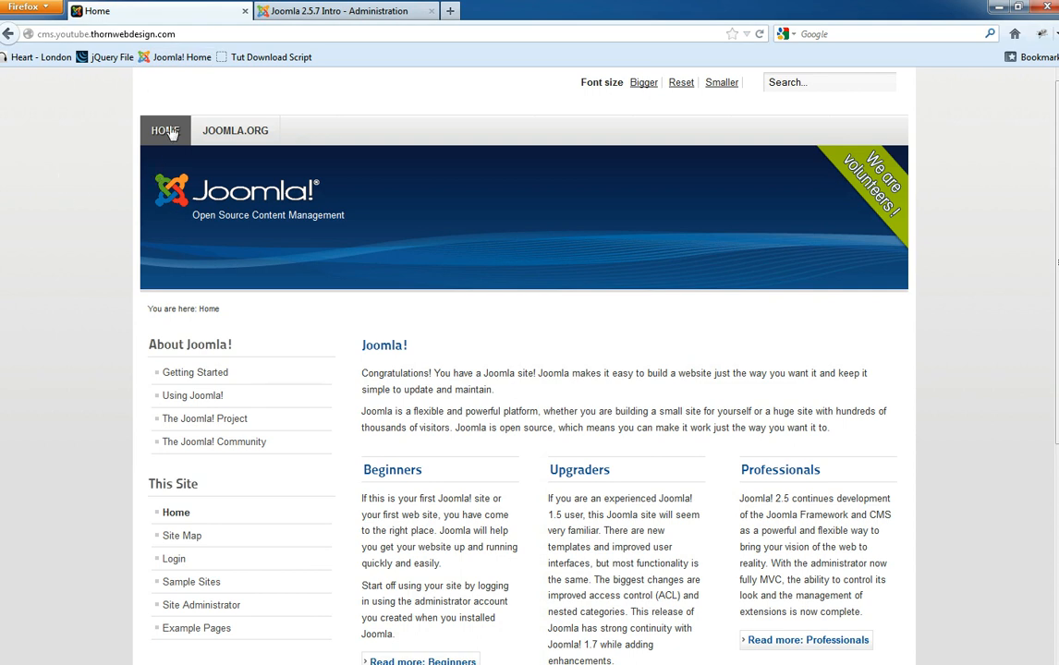
key("ctrl+Tab")
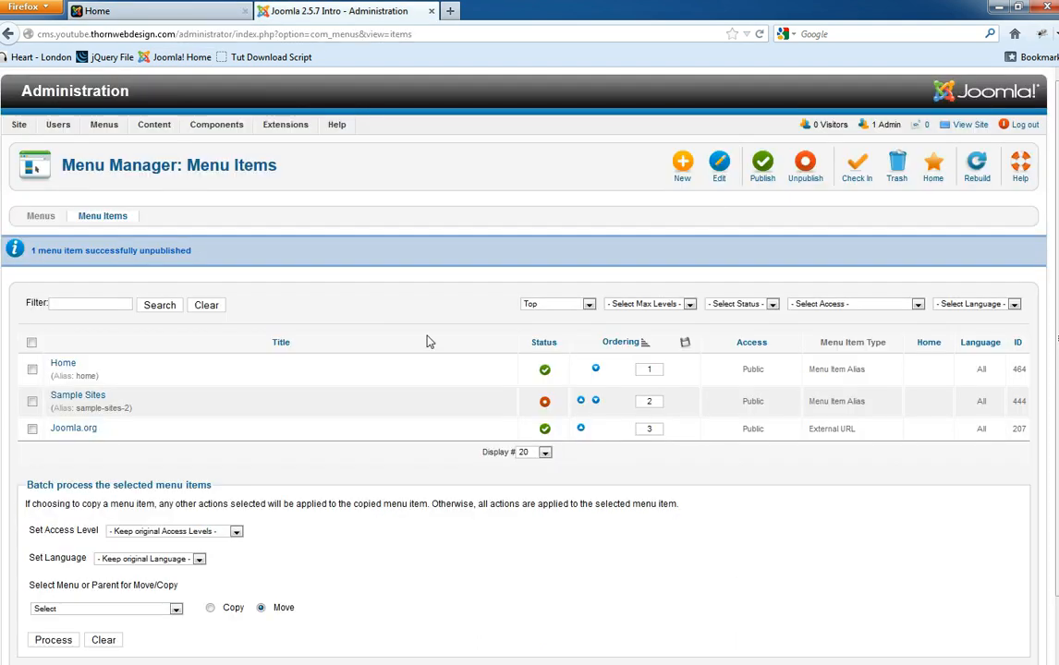
left_click(545, 404)
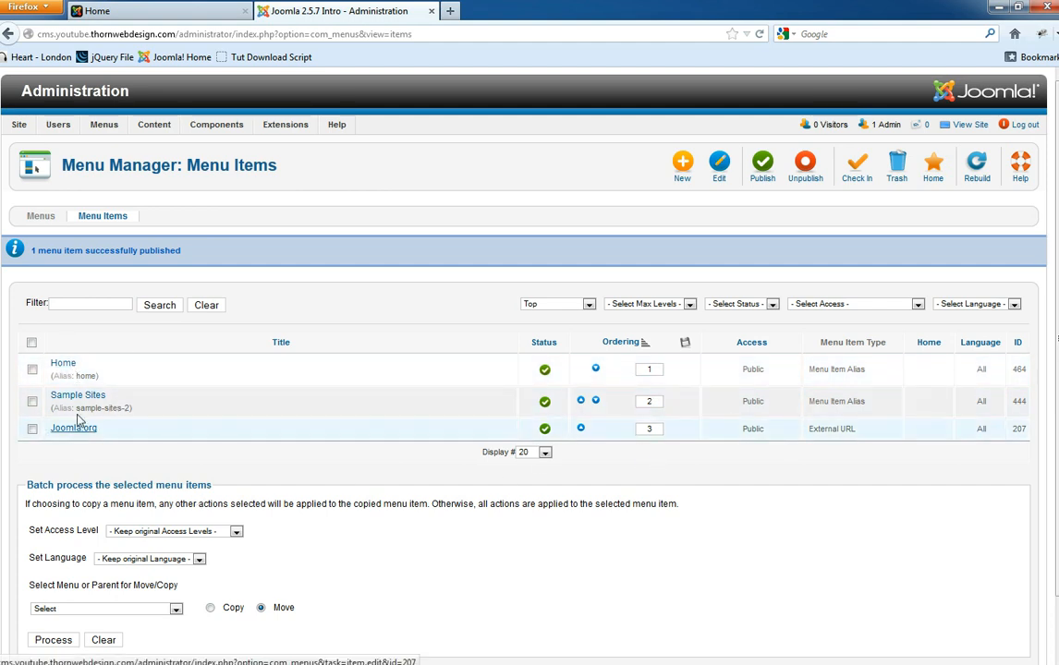
left_click(65, 366)
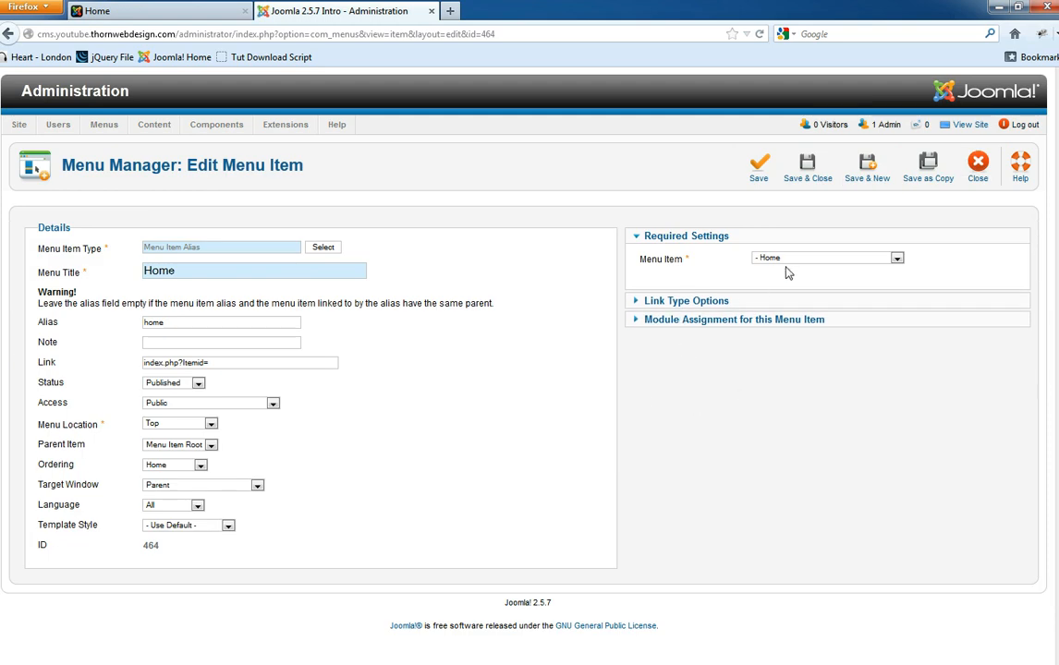
left_click(787, 262)
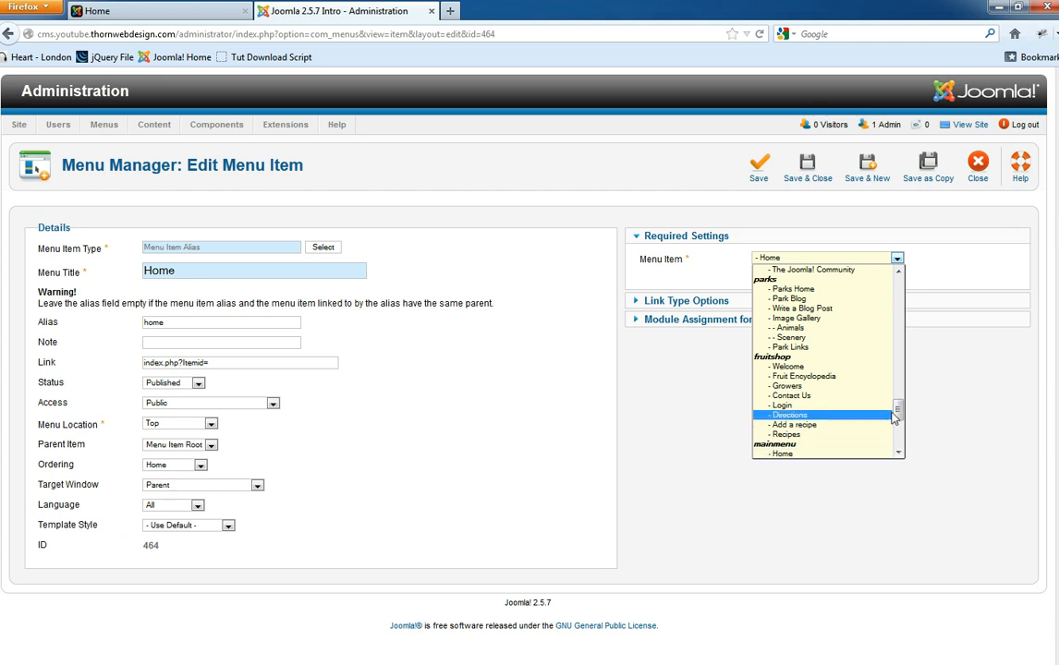
mouse_move(897, 409)
left_mouse_down()
mouse_move(901, 442)
mouse_move(898, 431)
left_mouse_up()
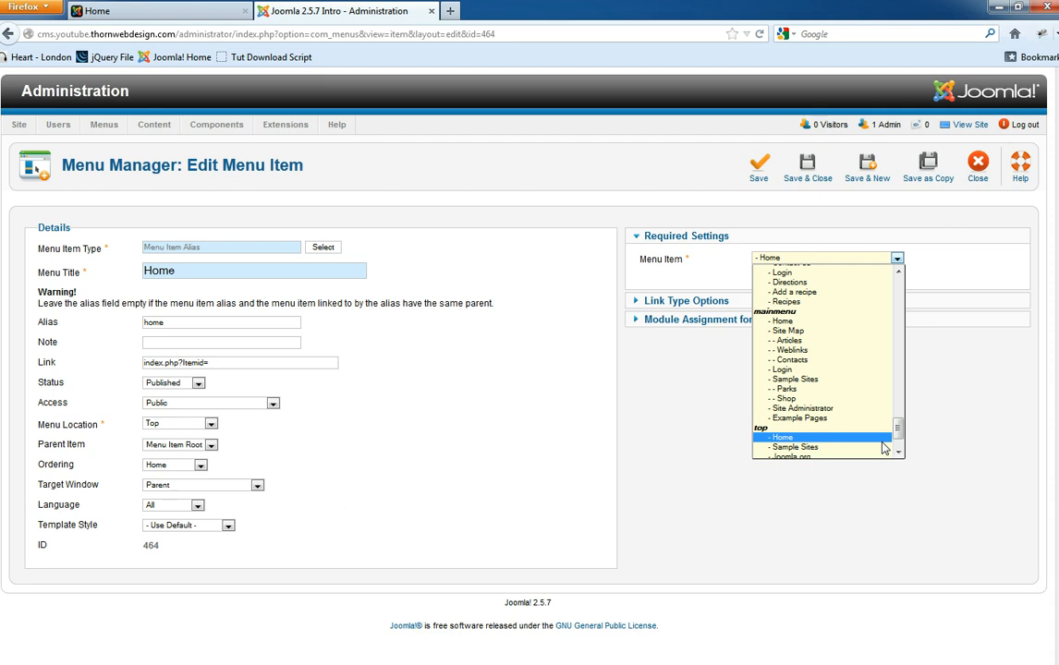
scroll(809, 397, "down", 1)
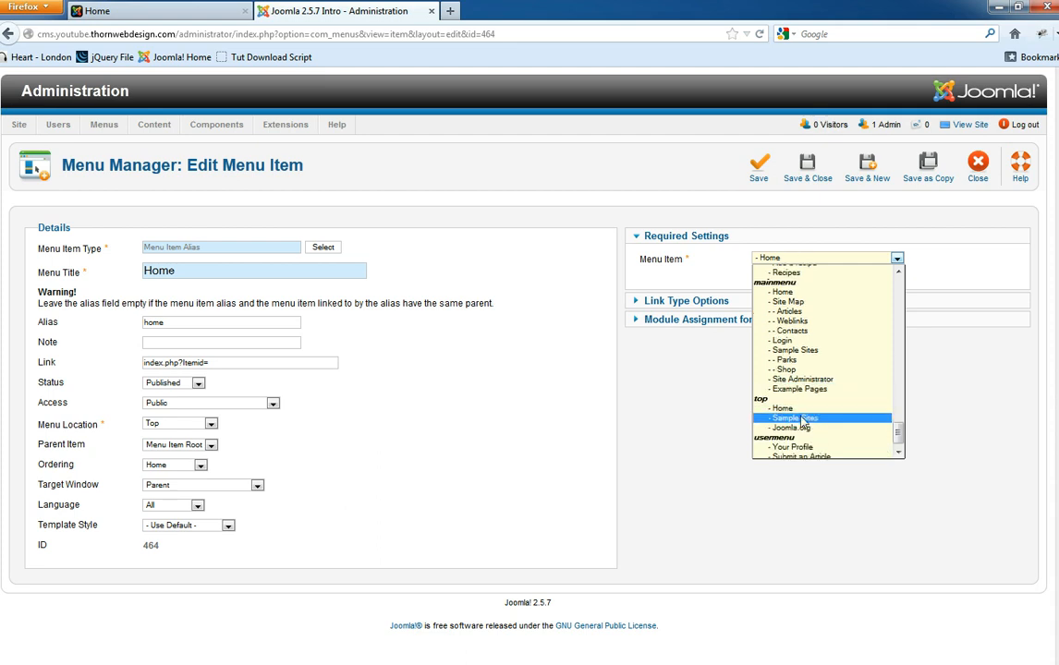
left_click(546, 415)
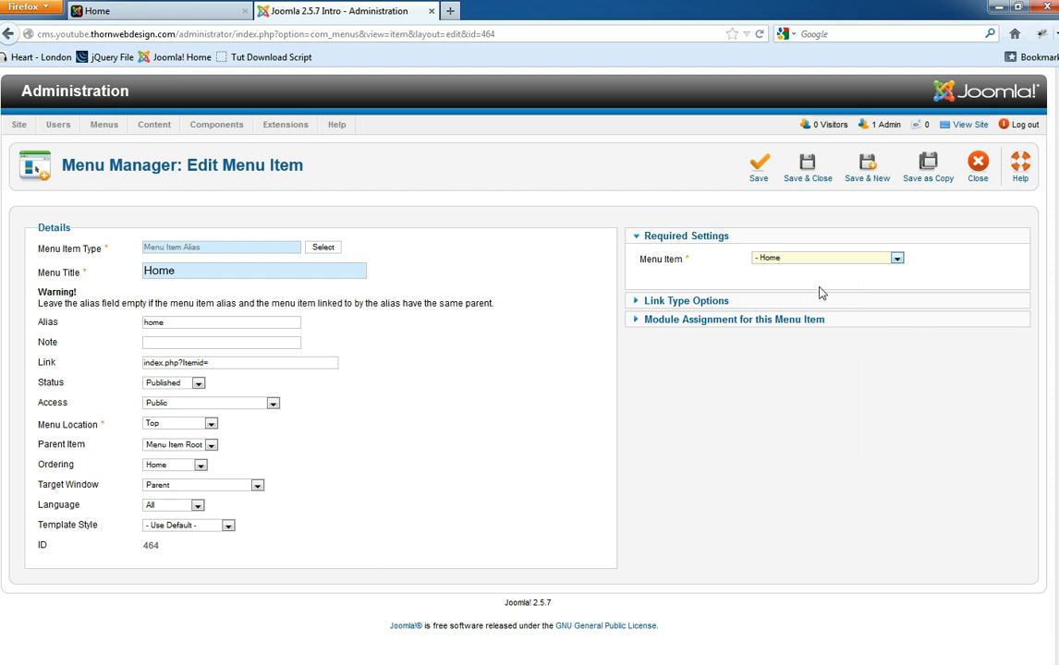
left_click(977, 166)
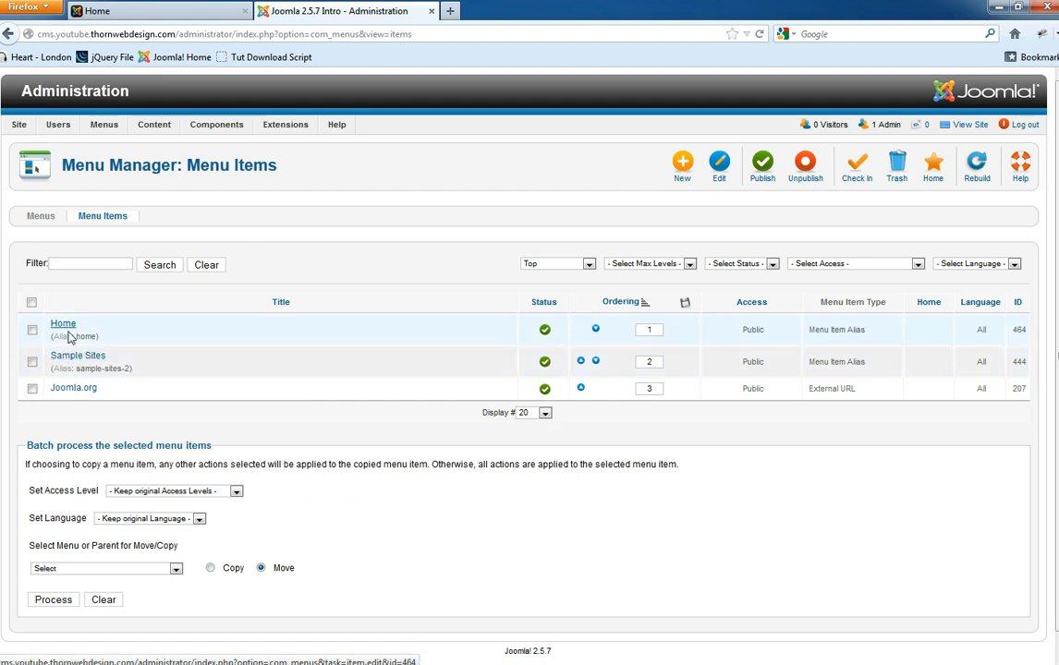
- Open the Sample Sites menu item and set its Parent Item to '- Home'
left_click(77, 360)
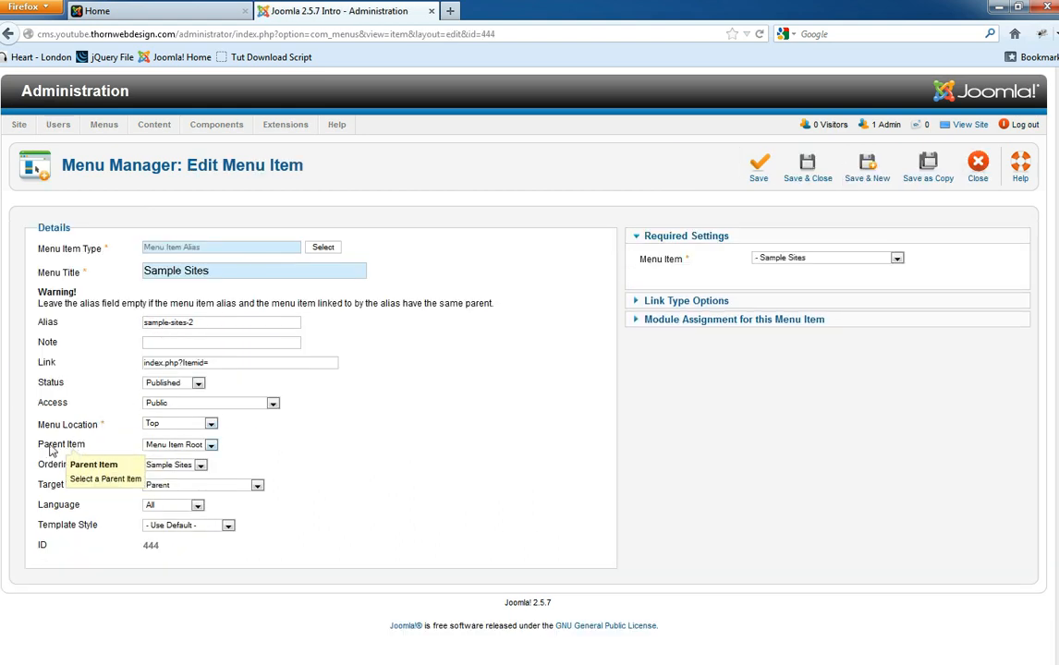
left_click(202, 446)
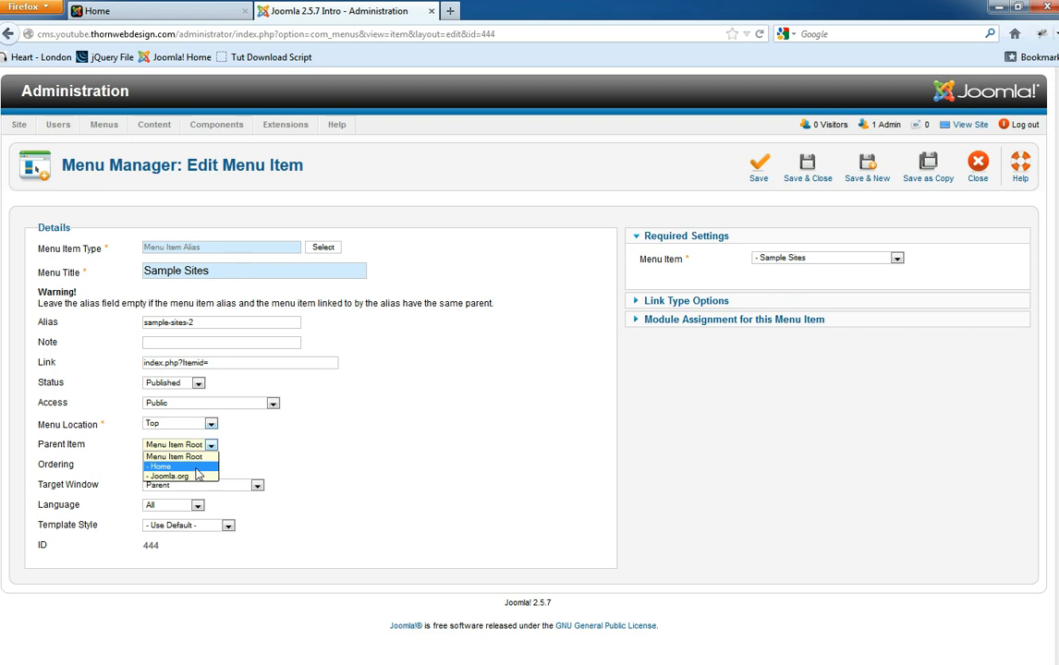
left_click(495, 441)
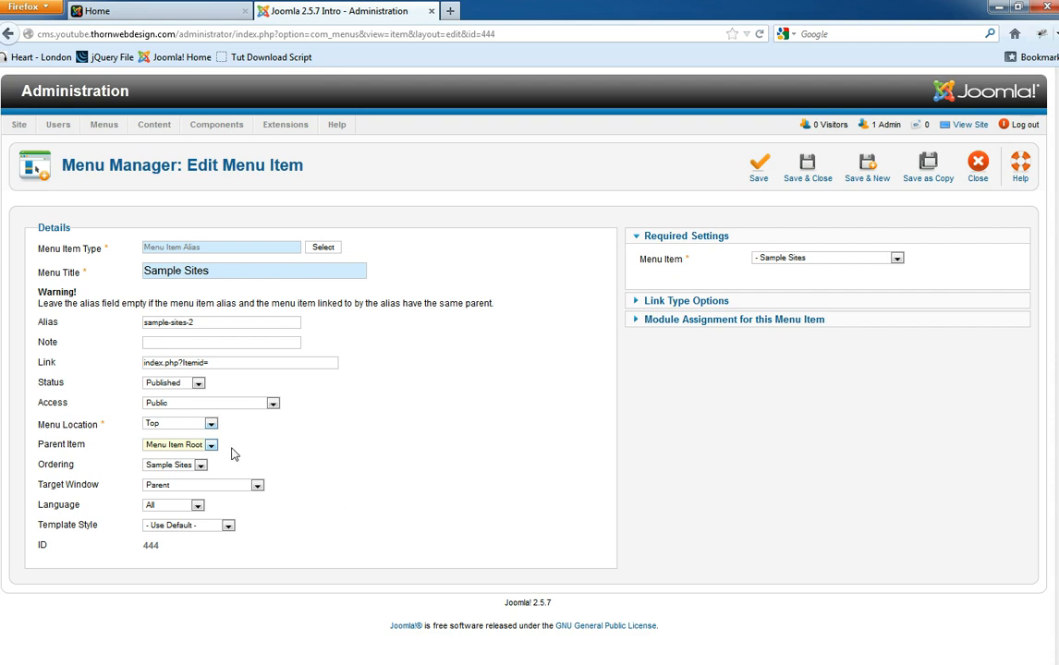
left_click(183, 447)
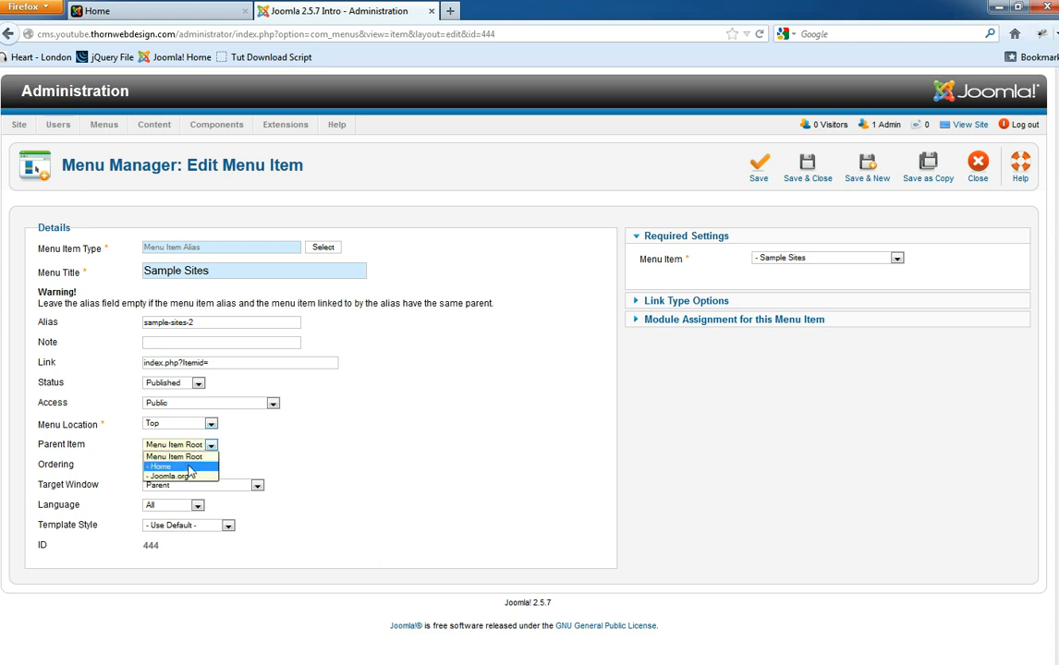
left_click(263, 455)
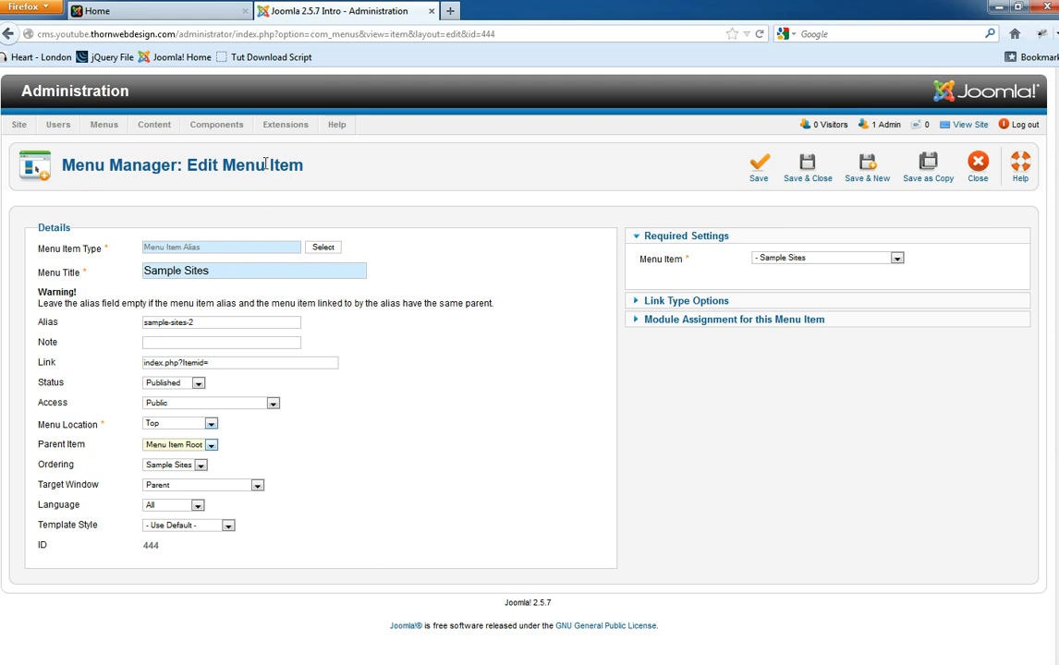
left_click(198, 446)
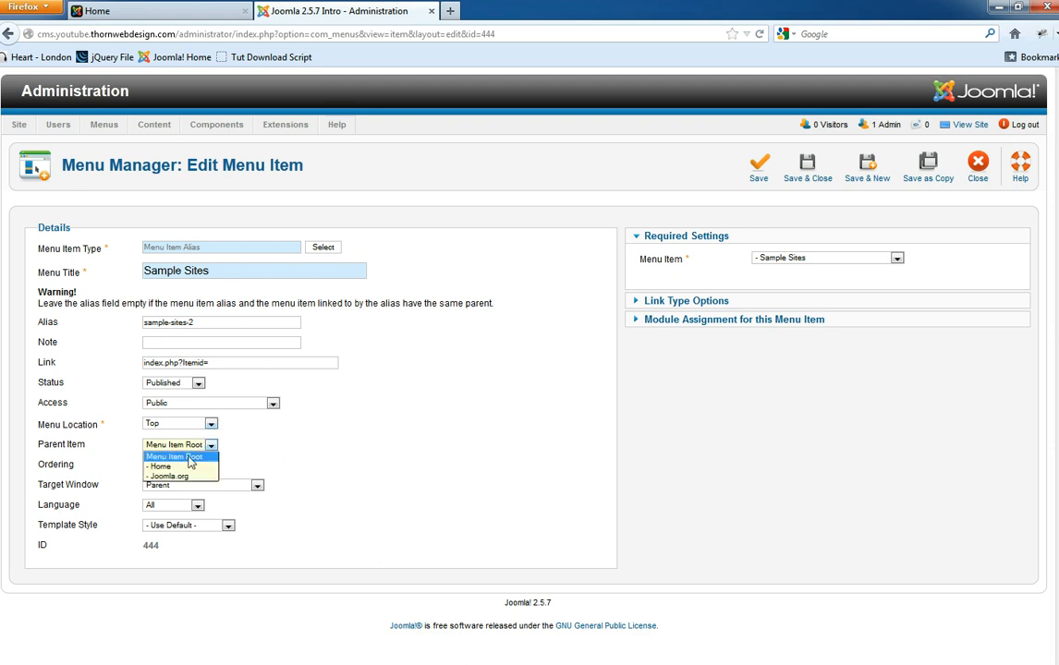
left_click(167, 470)
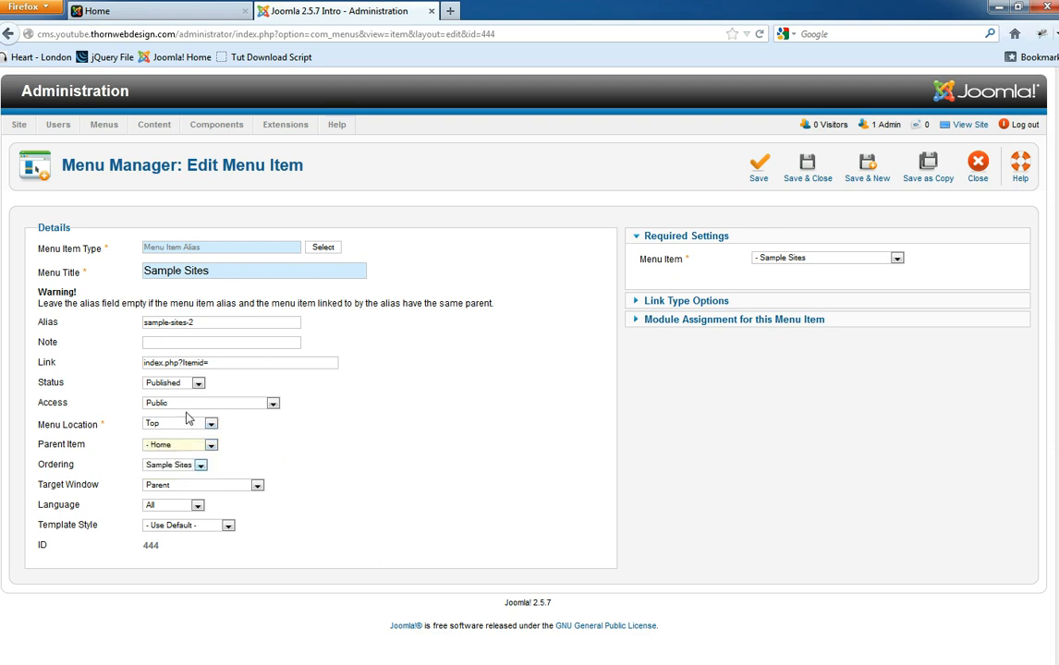
- Confirm '- Home' as the parent, then Save and Save & Close back to the menu items list
triple_click(222, 272)
left_click(211, 447)
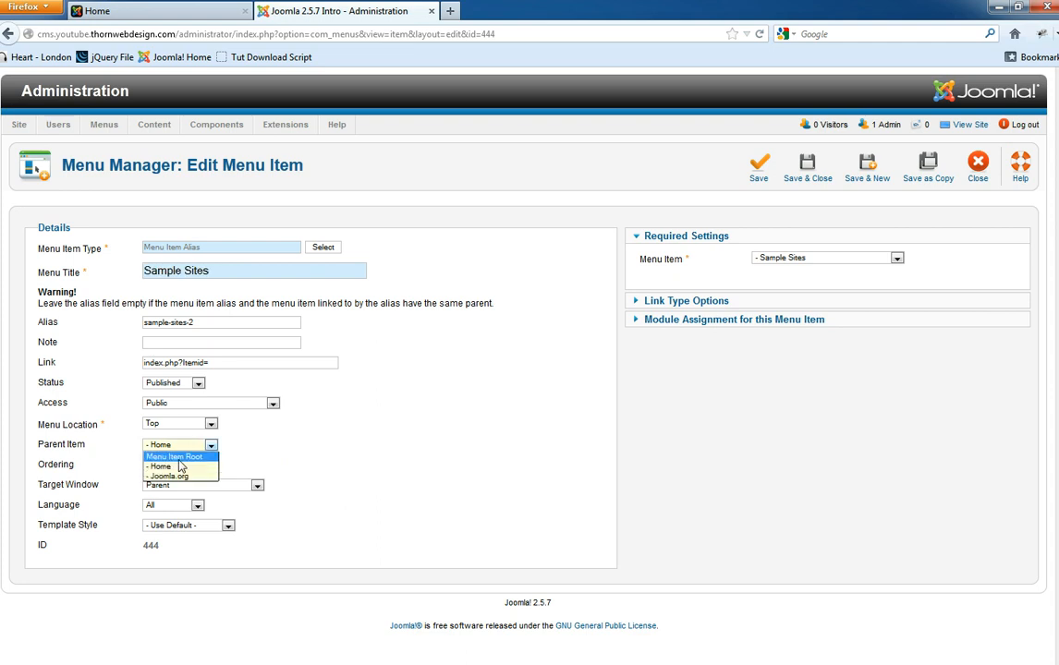
left_click(180, 468)
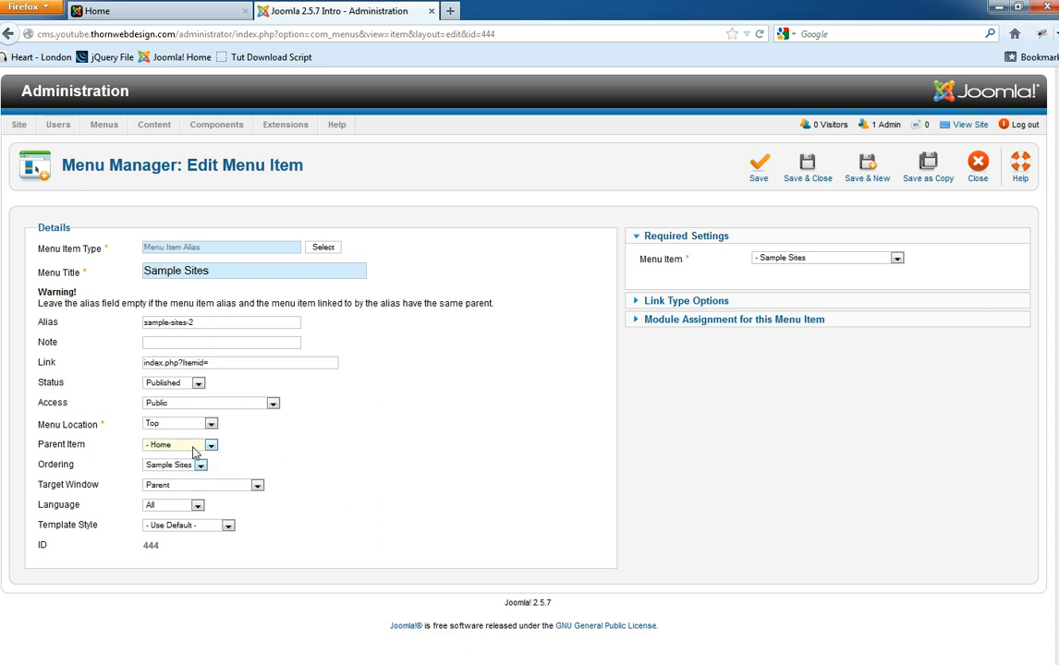
left_click(758, 166)
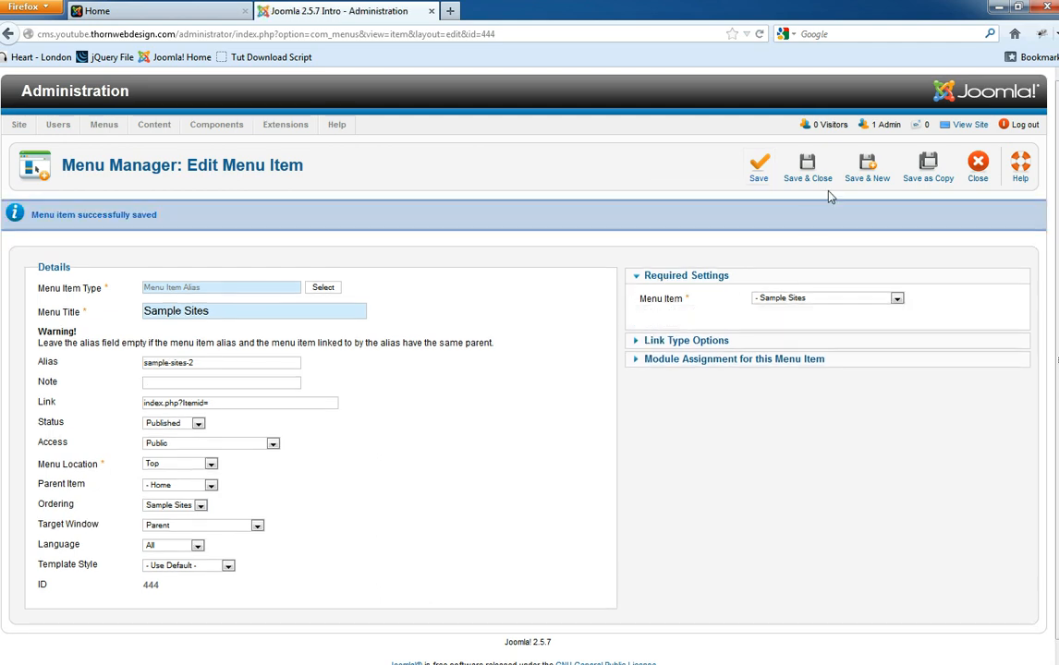
left_click(810, 172)
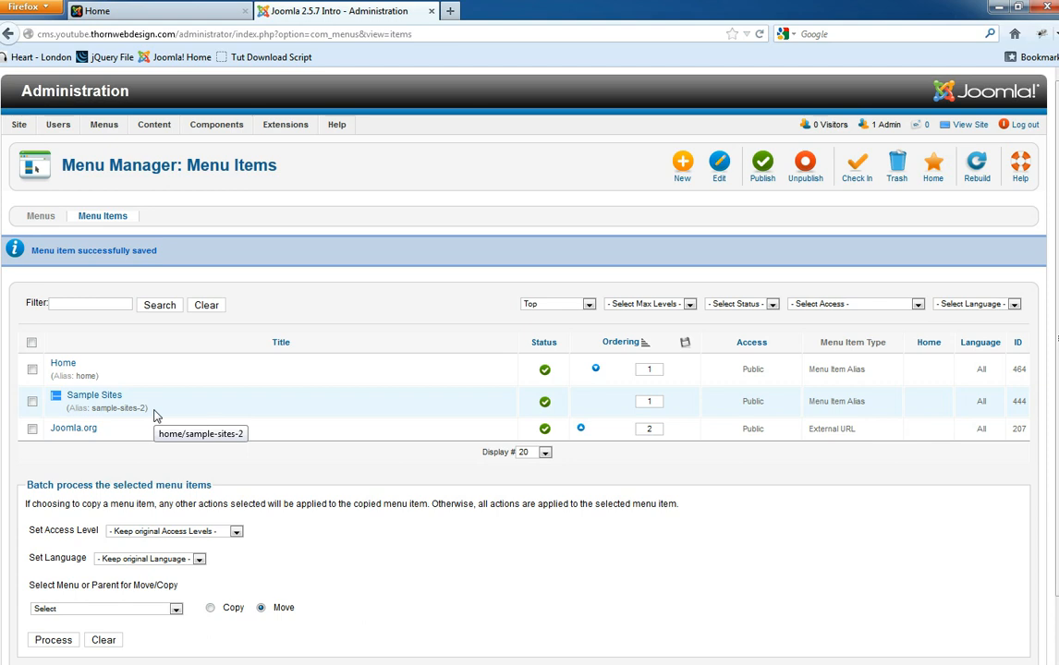
left_click(101, 11)
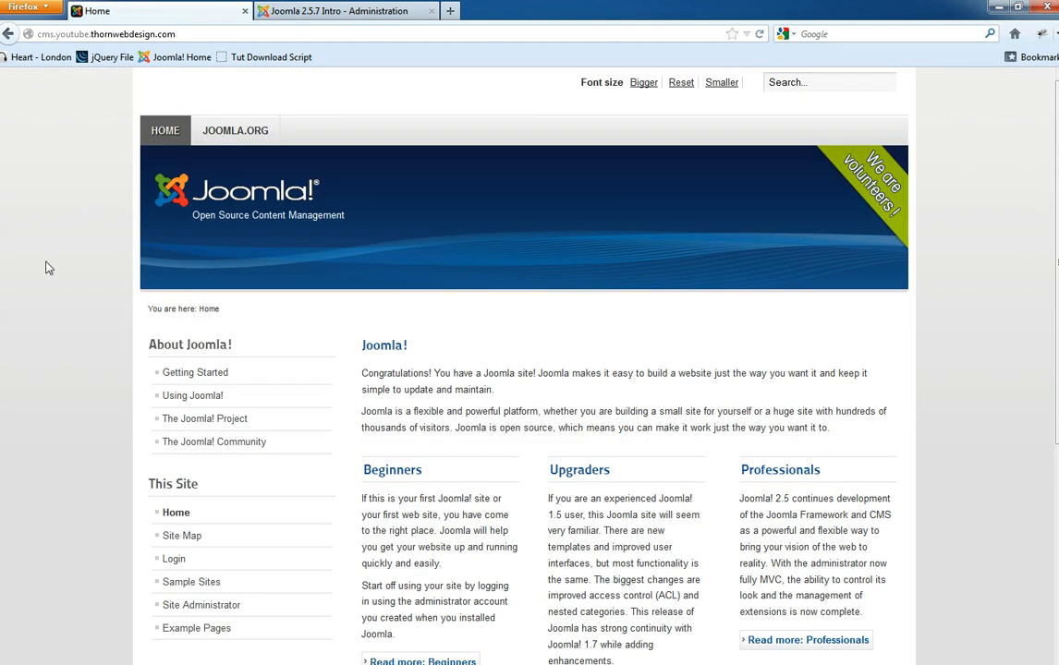
key("F5")
left_click(339, 10)
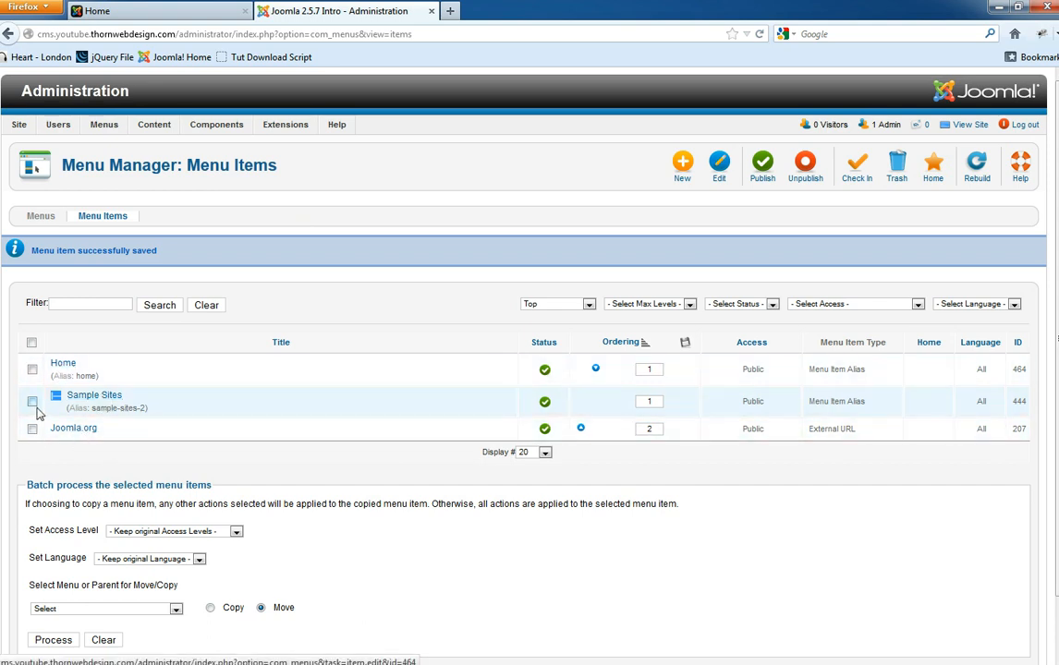
- Open Joomla.org, set its Parent Item to '- Home', and Save & Close
left_click(71, 427)
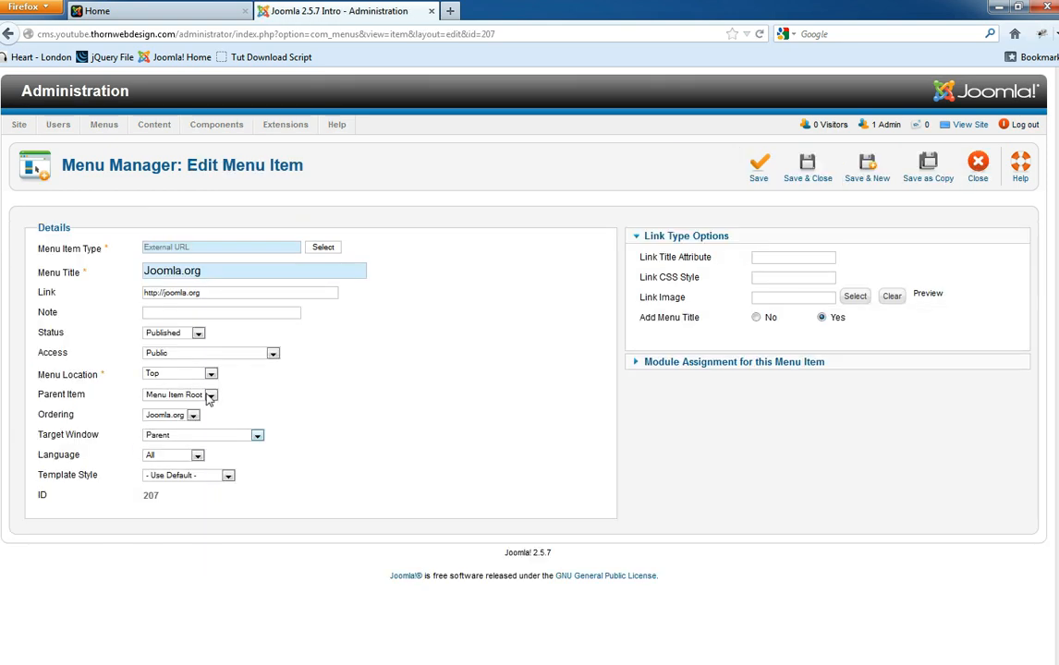
left_click(185, 395)
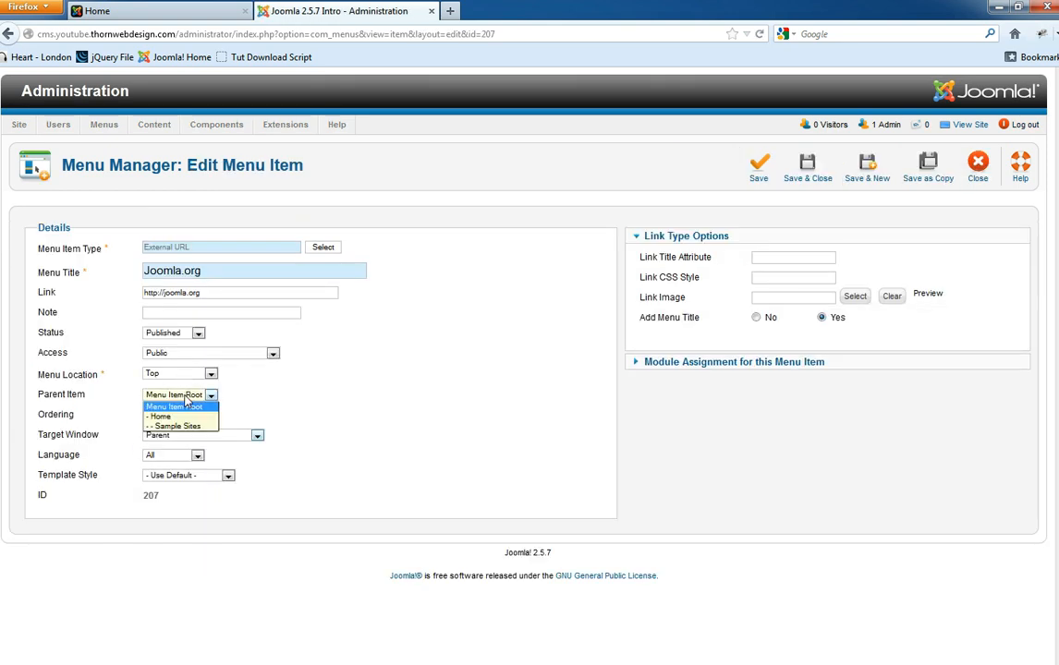
left_click(175, 418)
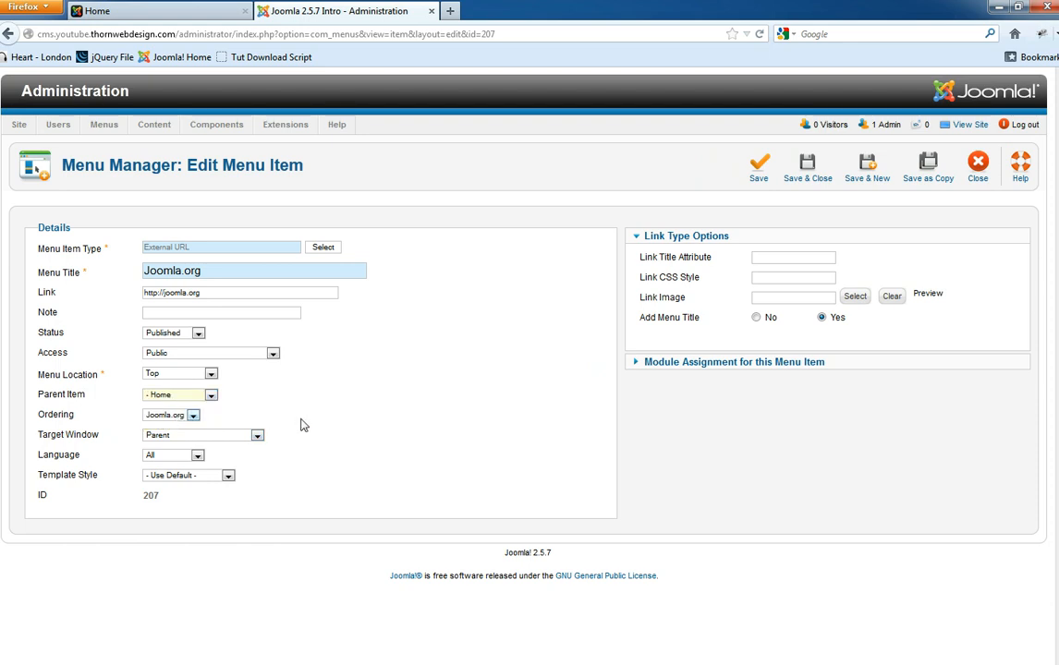
left_click(805, 170)
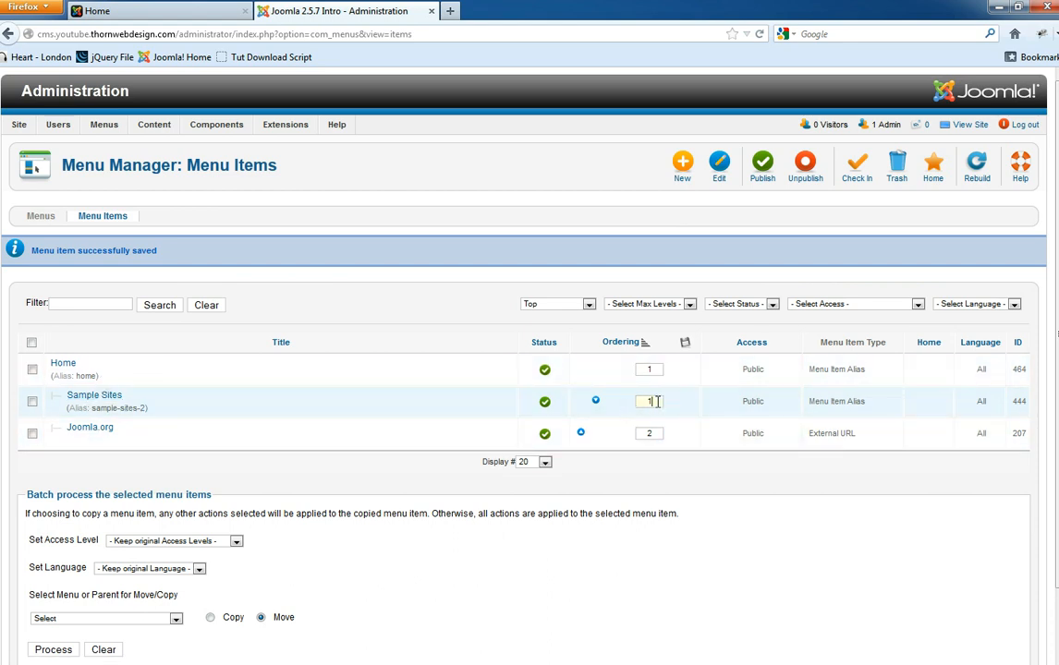
double_click(651, 434)
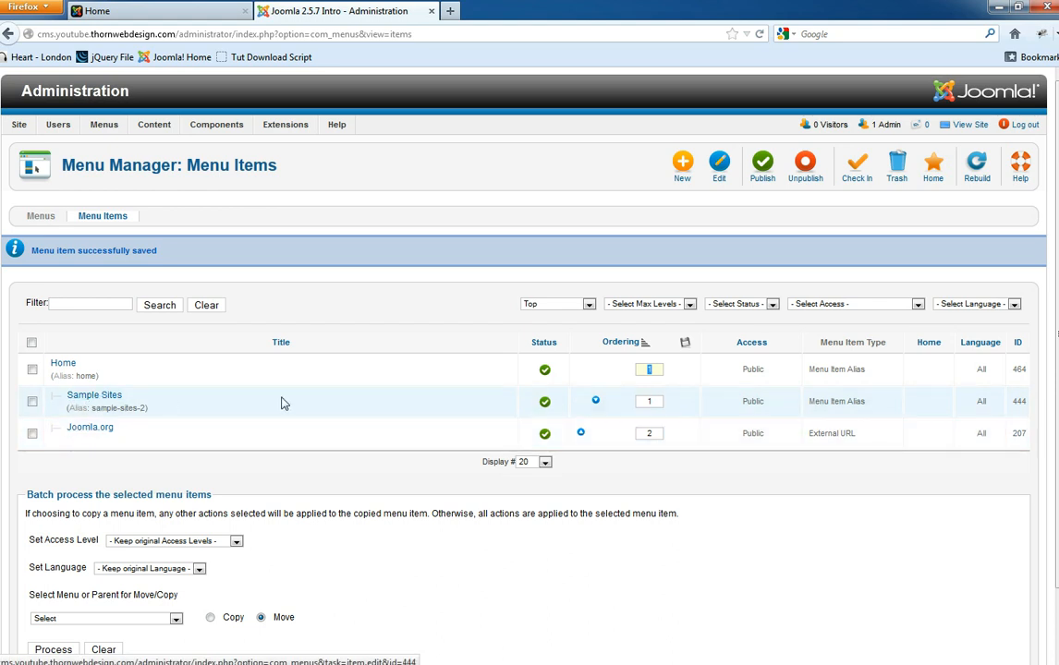
- Move Joomla.org above Sample Sites, then enter ordering 2 for Joomla.org and 1 for Sample Sites
left_click(657, 401)
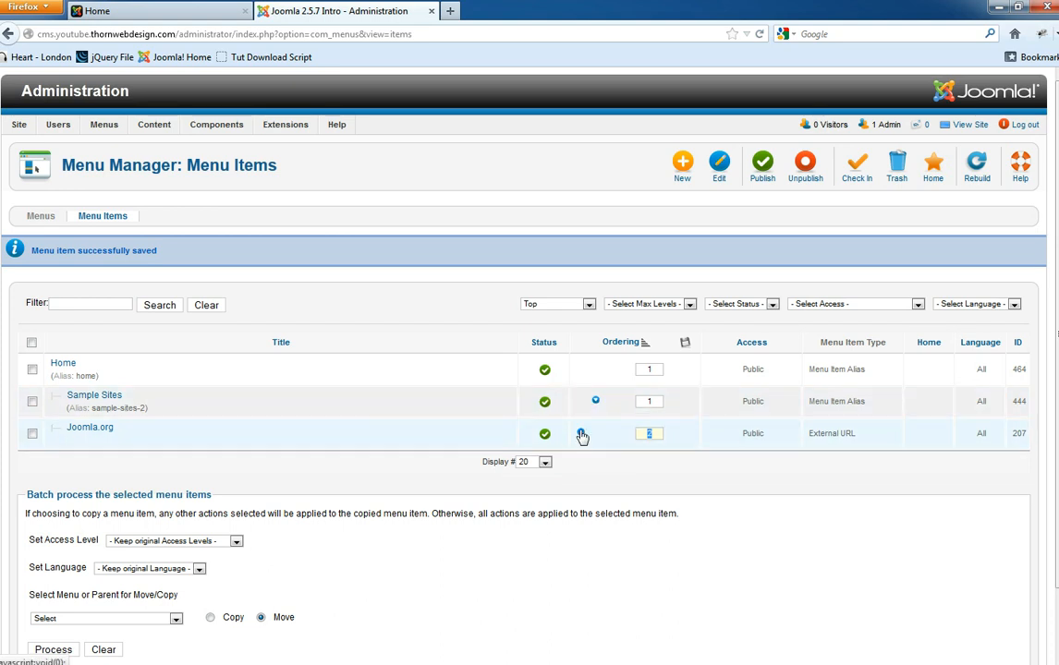
left_click(581, 434)
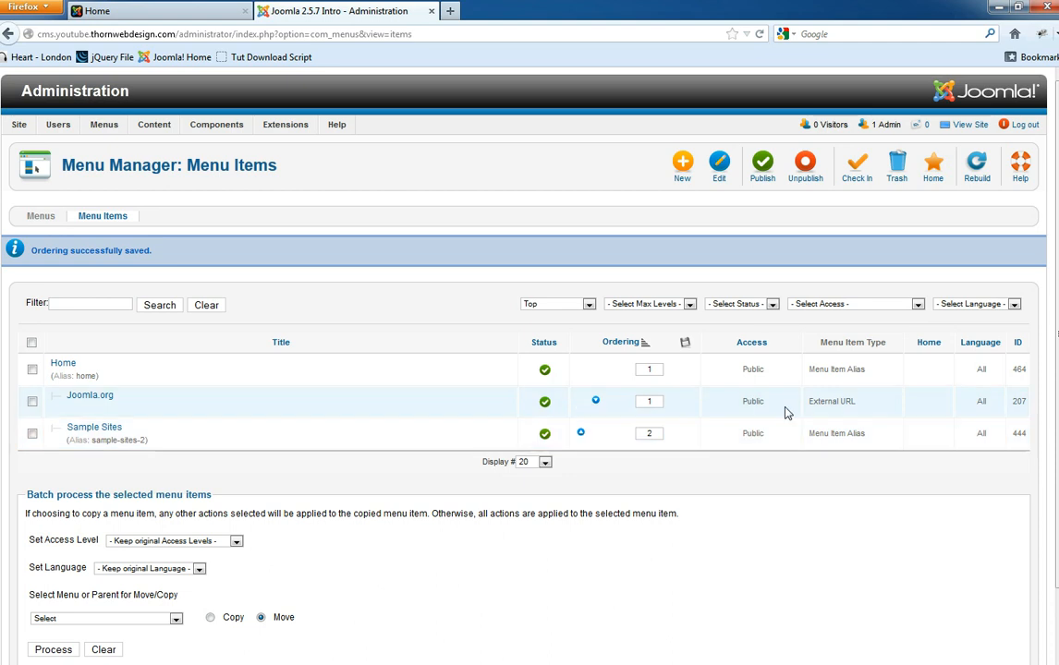
double_click(659, 400)
type("2")
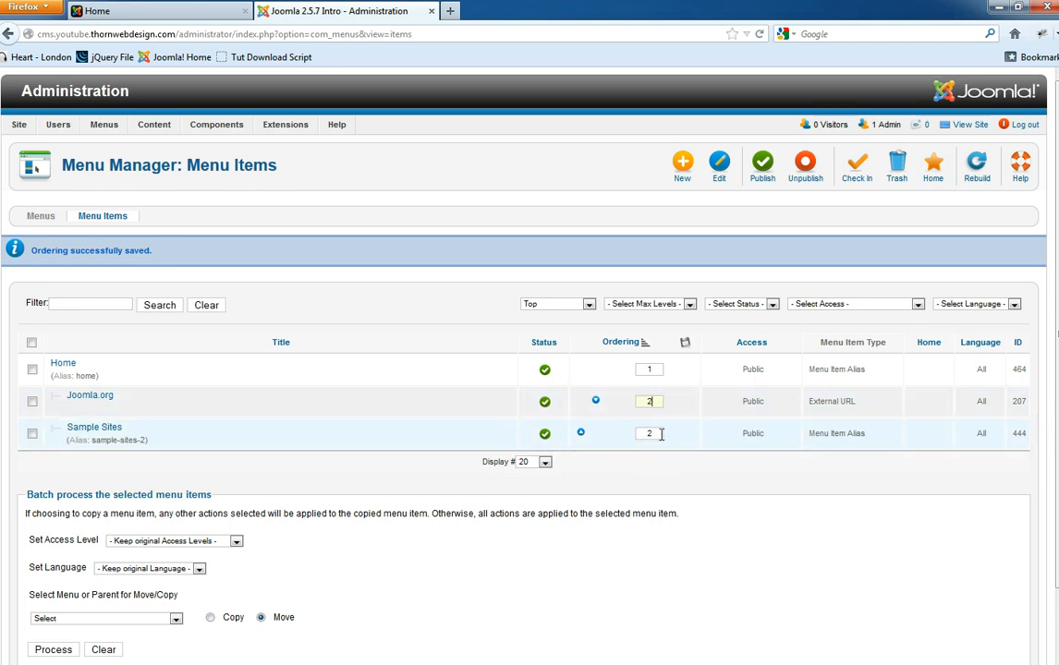
double_click(648, 433)
type("1")
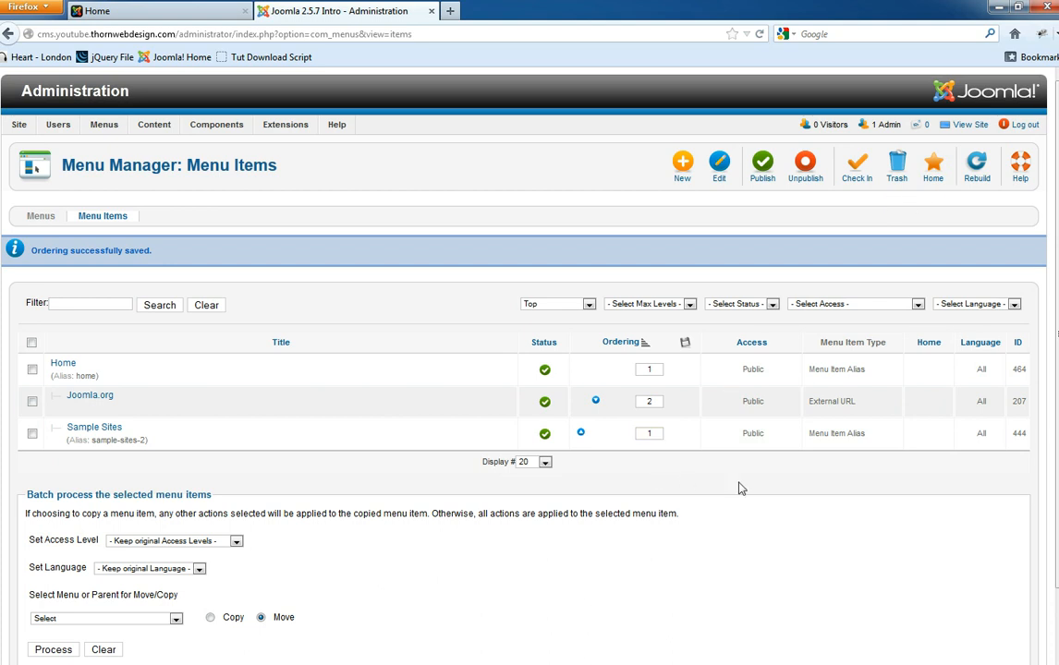
- Sort the items by Ordering ascending and move Joomla.org down below Sample Sites
left_click(647, 344)
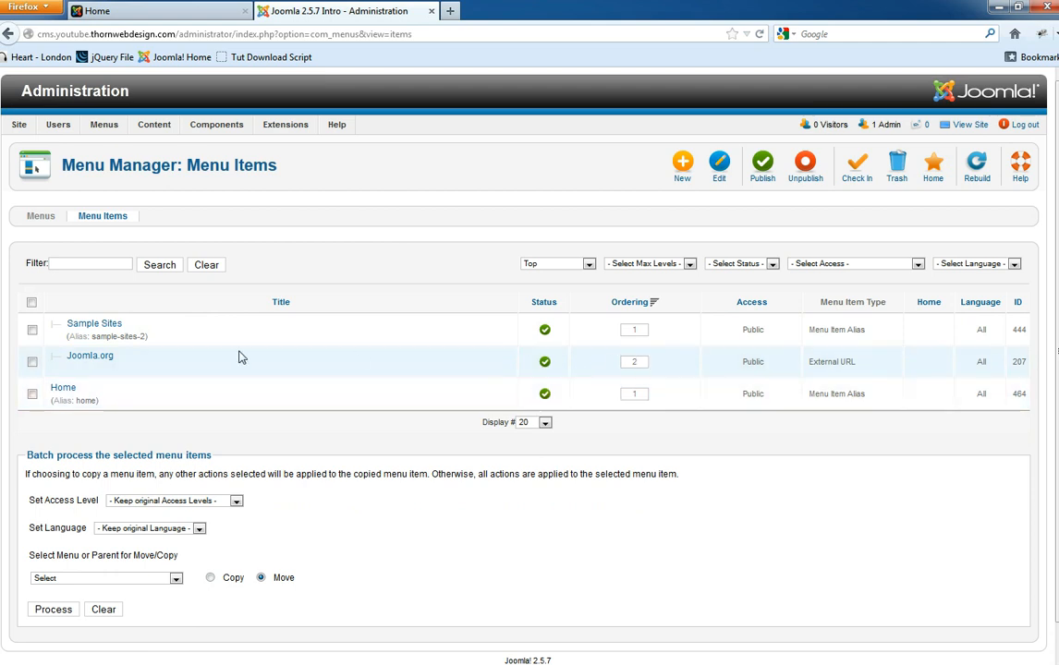
left_click(646, 305)
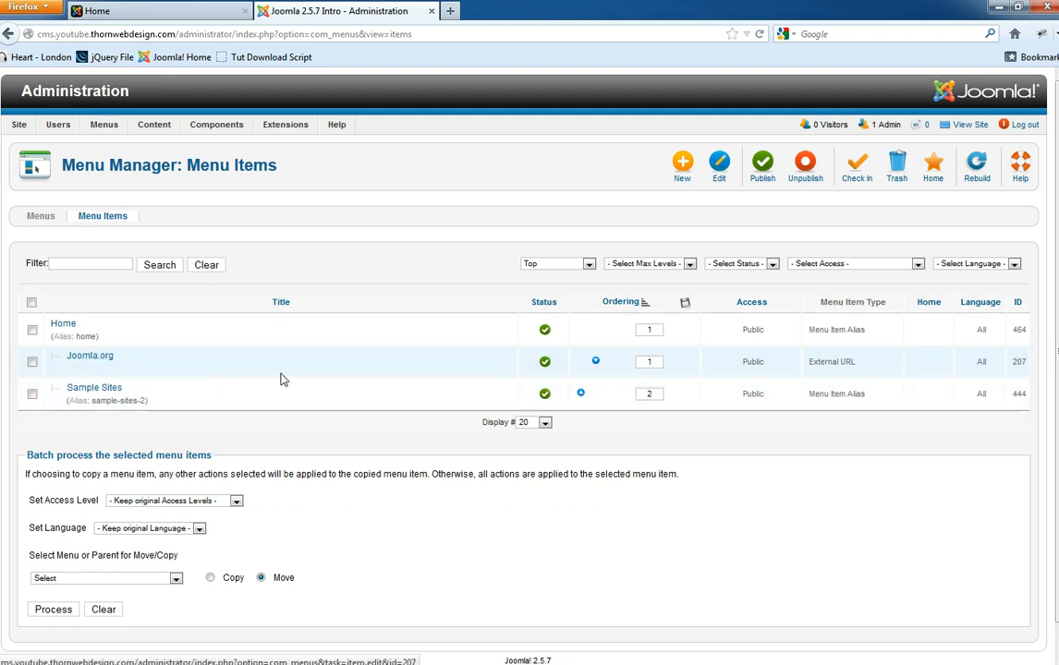
left_click(597, 361)
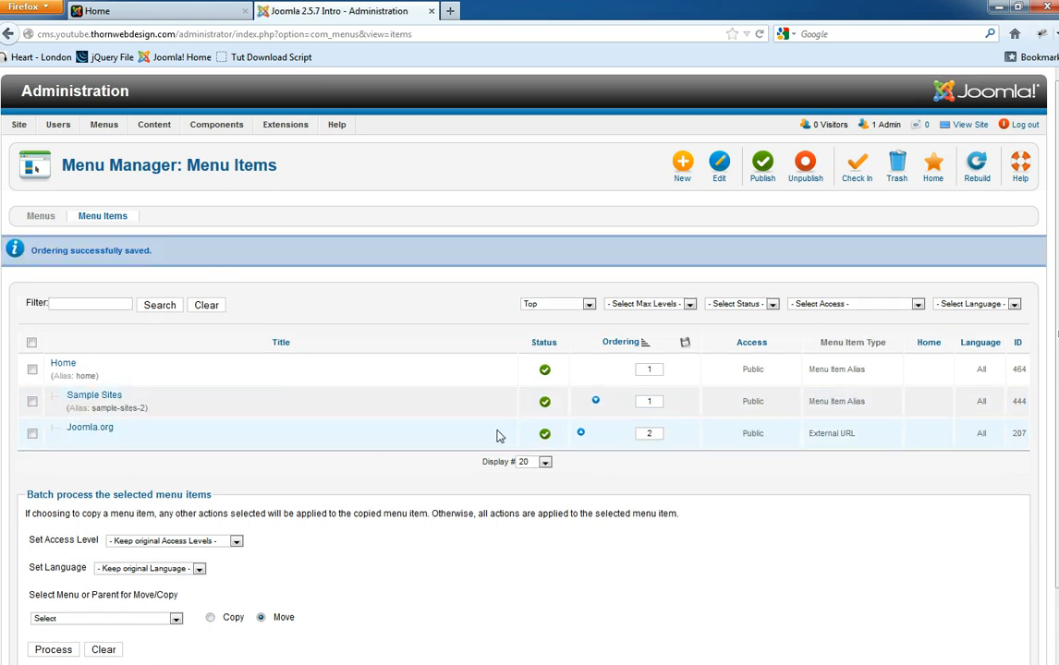
scroll(214, 446, "down", 2)
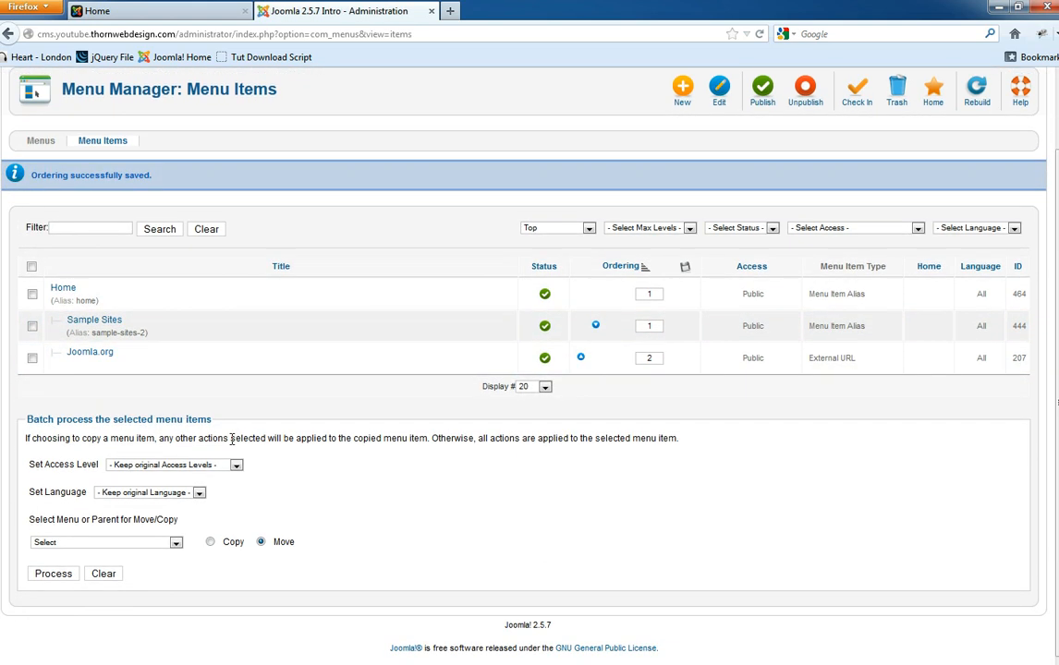
- Set Sample Sites' Parent Item to 'Menu Item Root' and Save & Close
left_click(107, 325)
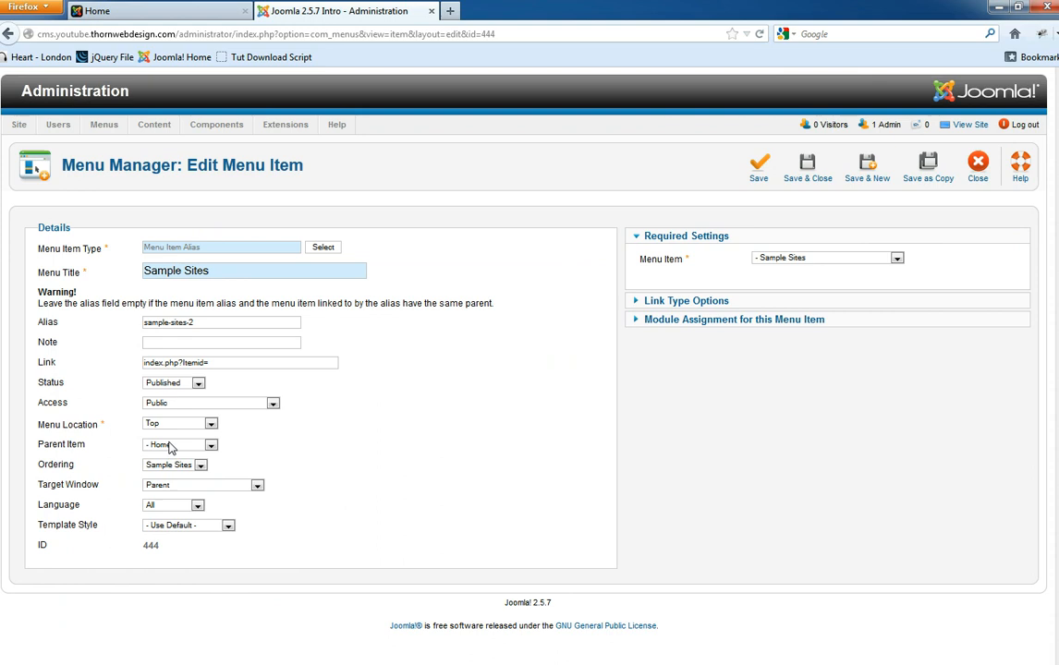
left_click(170, 448)
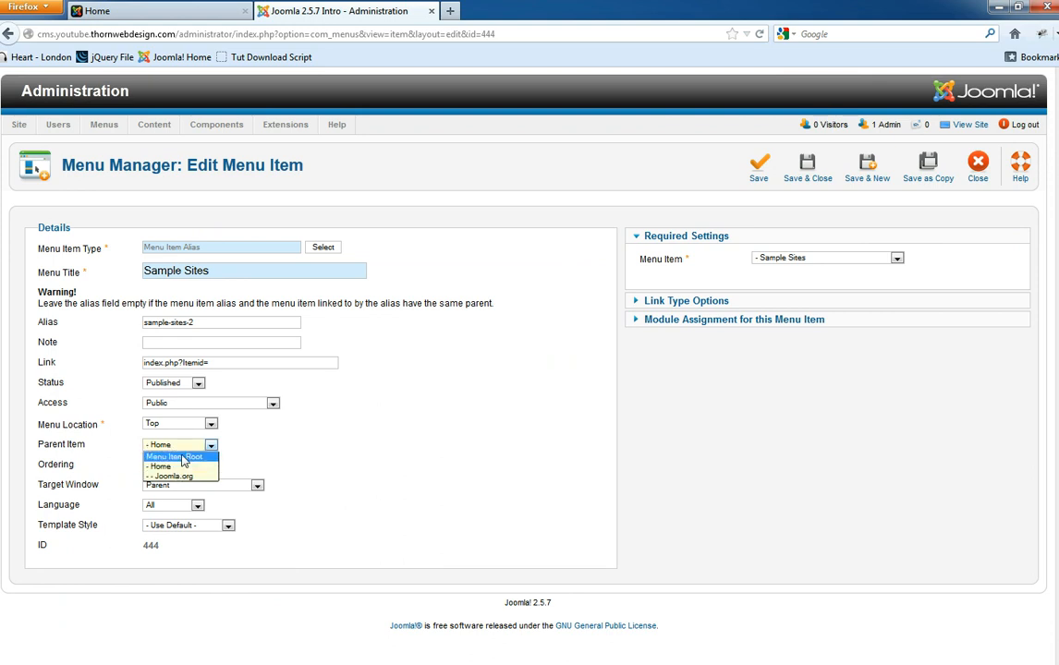
left_click(182, 459)
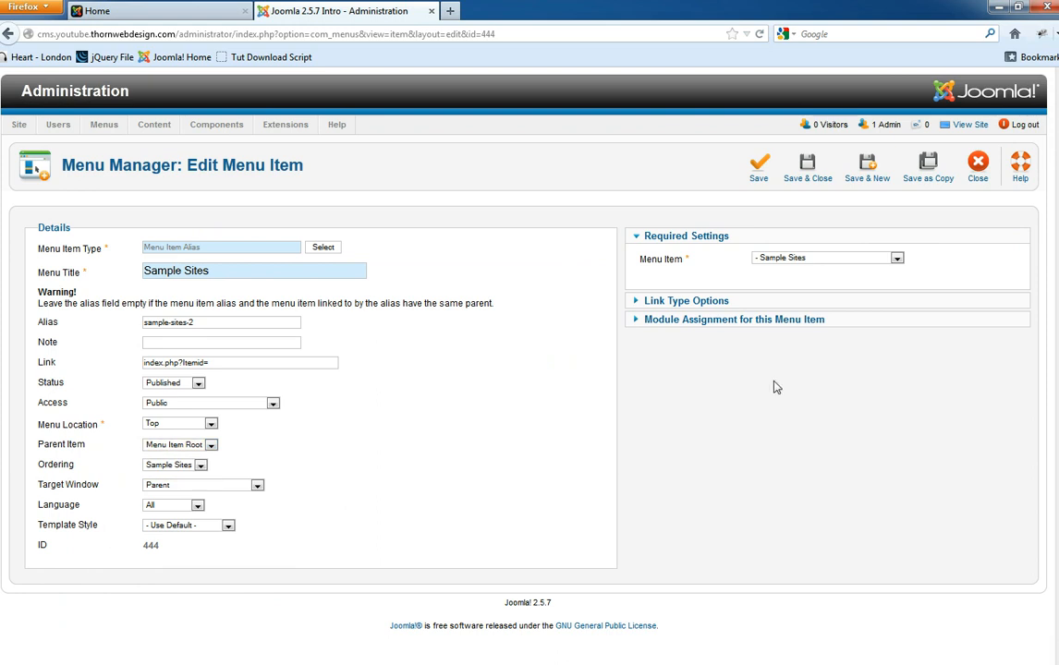
left_click(806, 172)
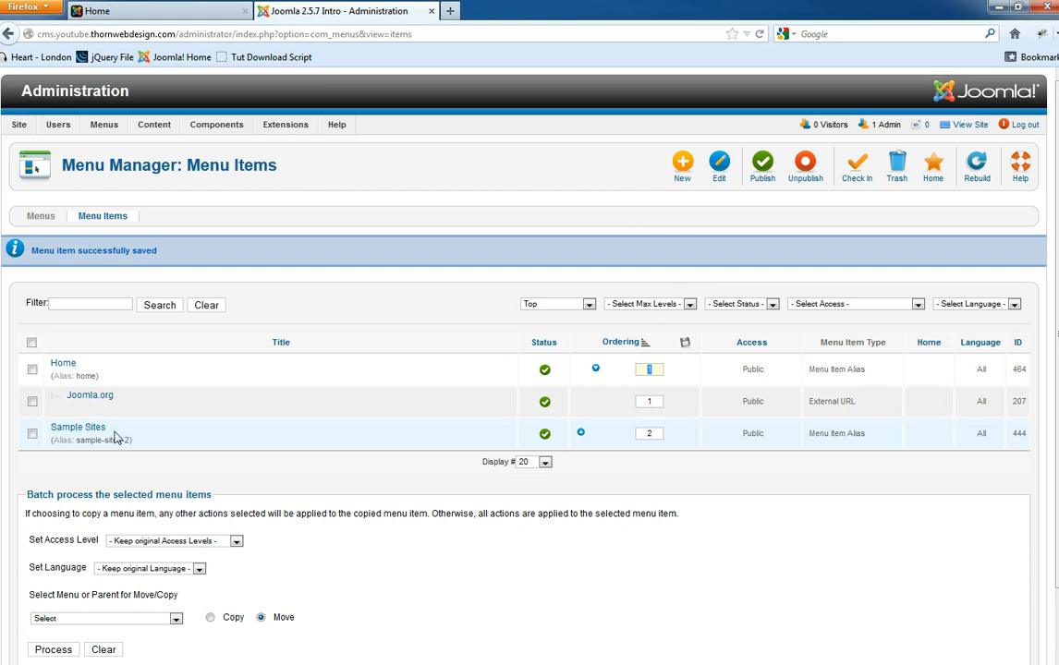
- Check Joomla.org and batch-move it to the top level of the Top menu
double_click(660, 435)
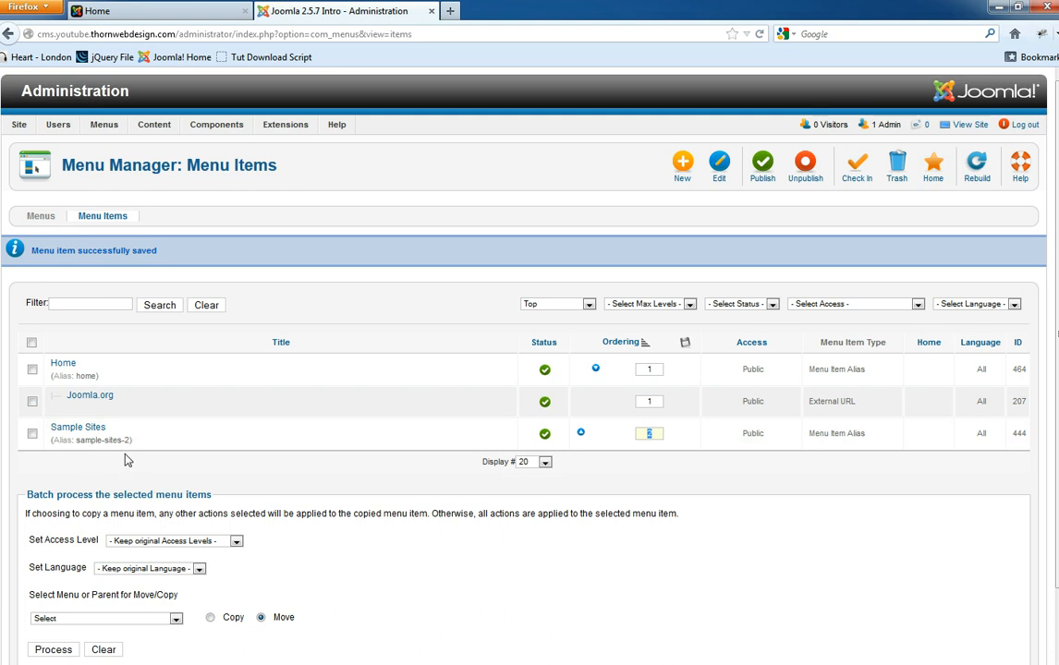
scroll(127, 460, "down", 2)
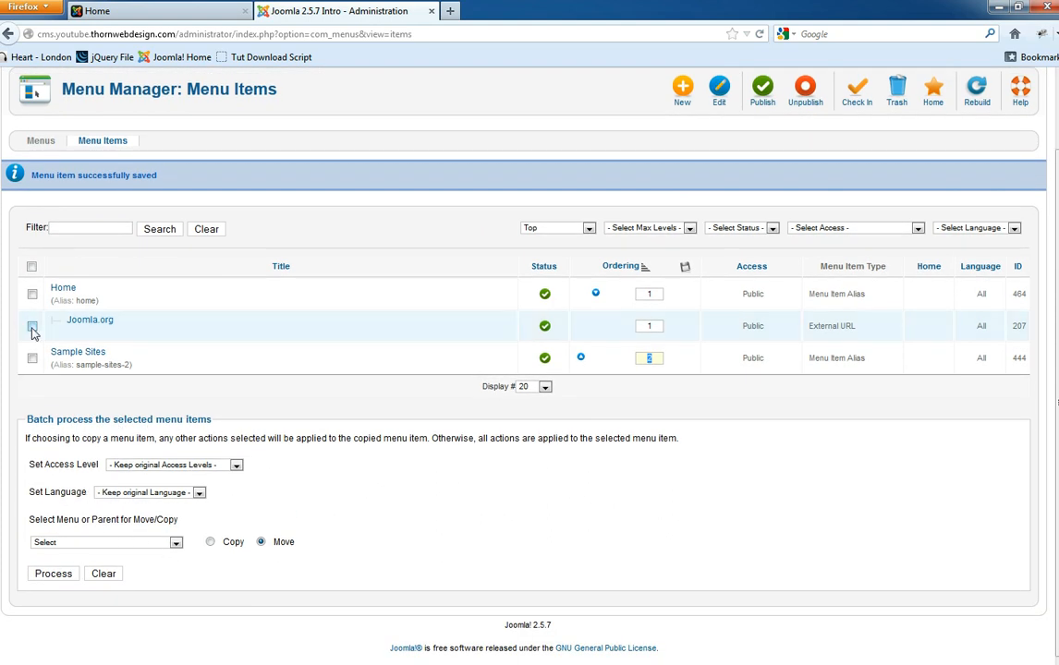
left_click(33, 328)
left_click(162, 543)
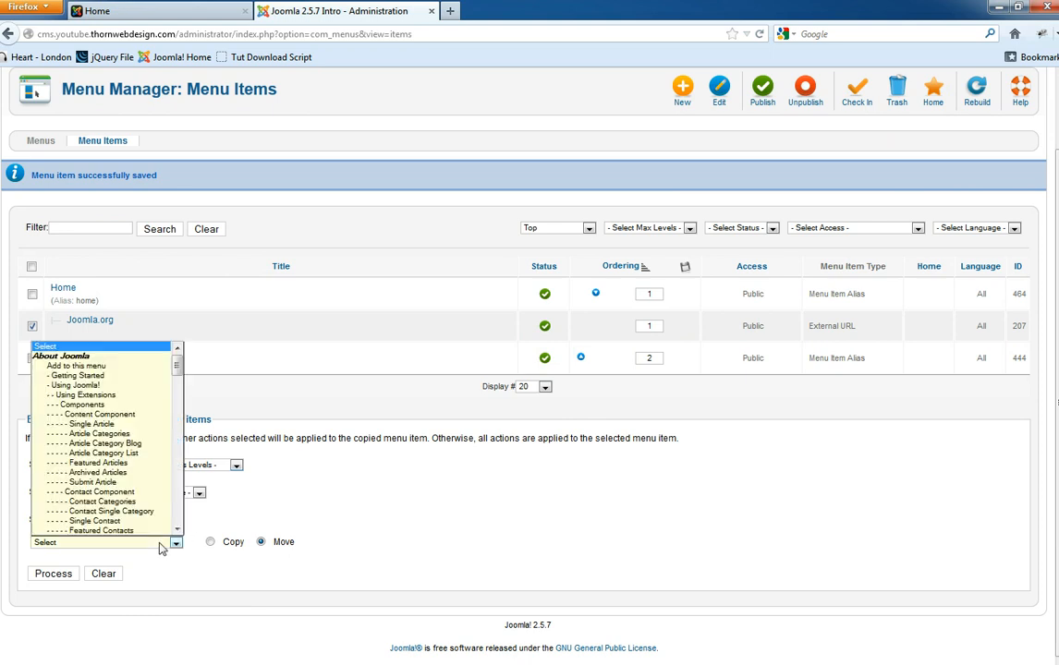
scroll(112, 437, "down", 6)
left_click_drag(176, 385, 187, 515)
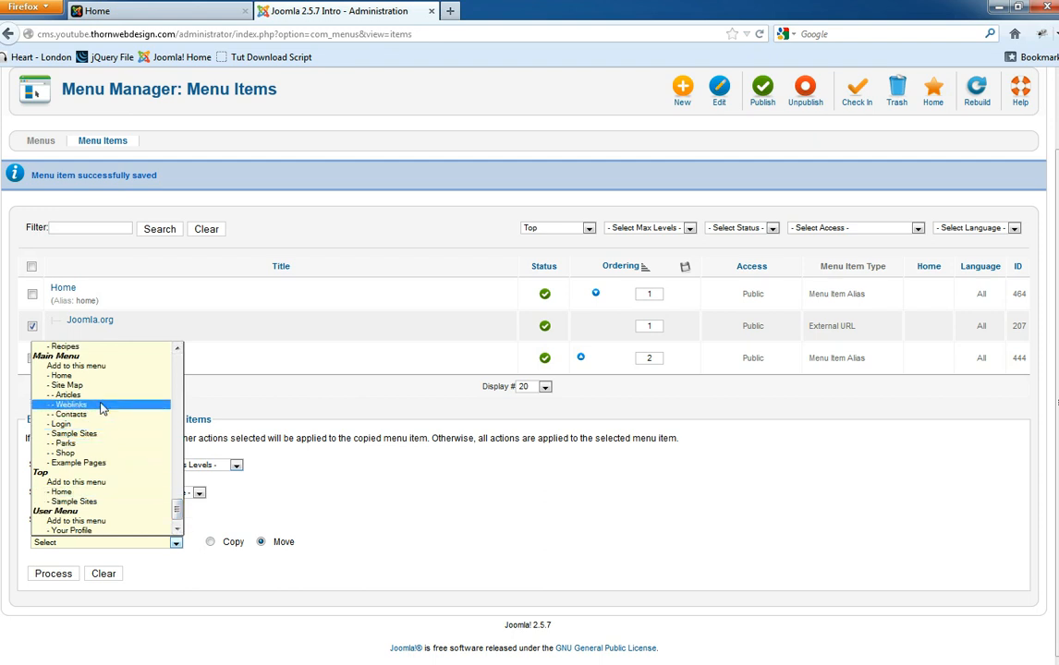
scroll(135, 506, "down", 1)
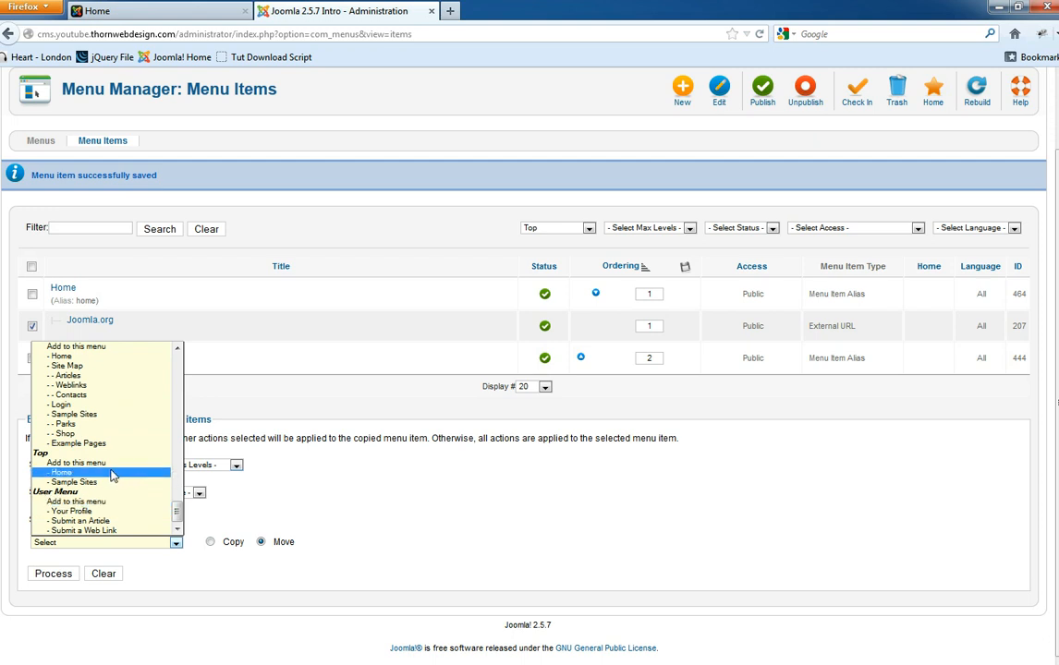
left_click(90, 464)
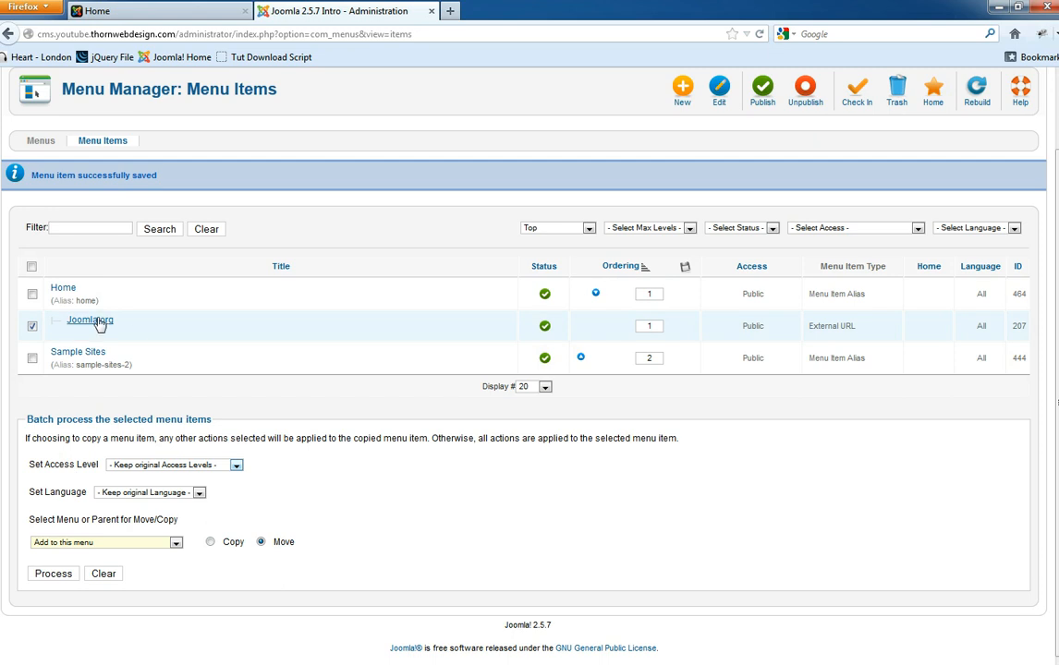
left_click_drag(135, 323, 65, 323)
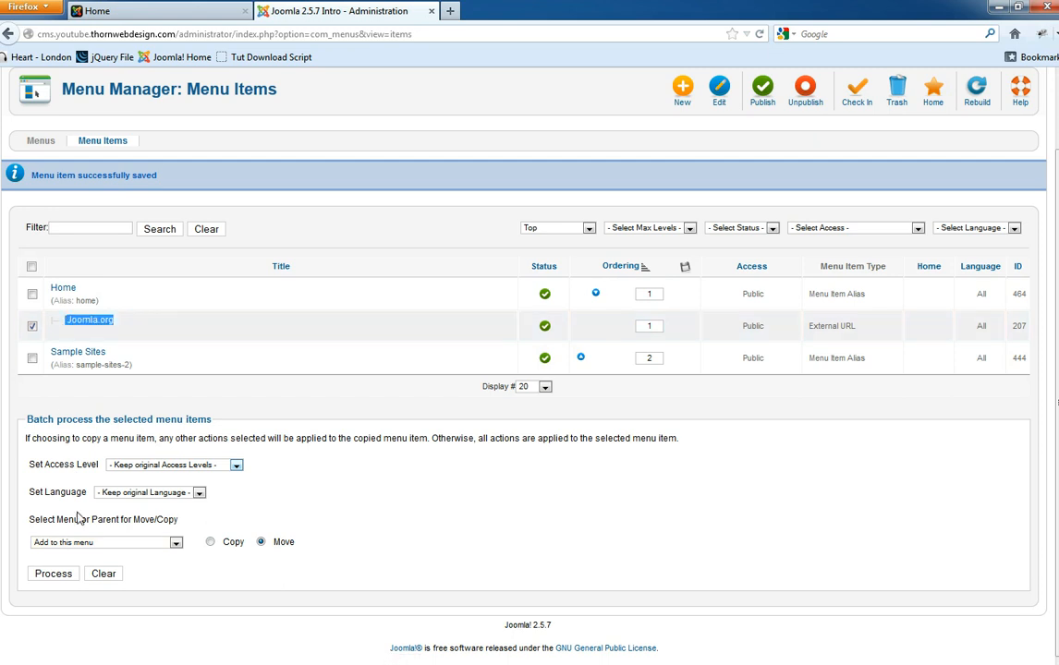
left_click(104, 542)
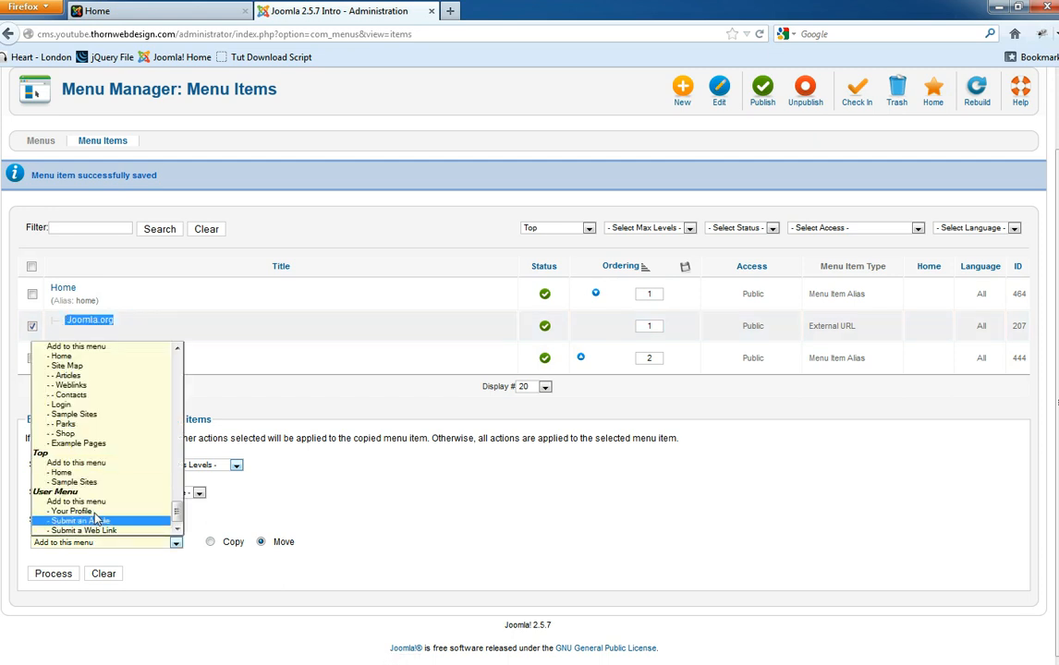
left_click(82, 464)
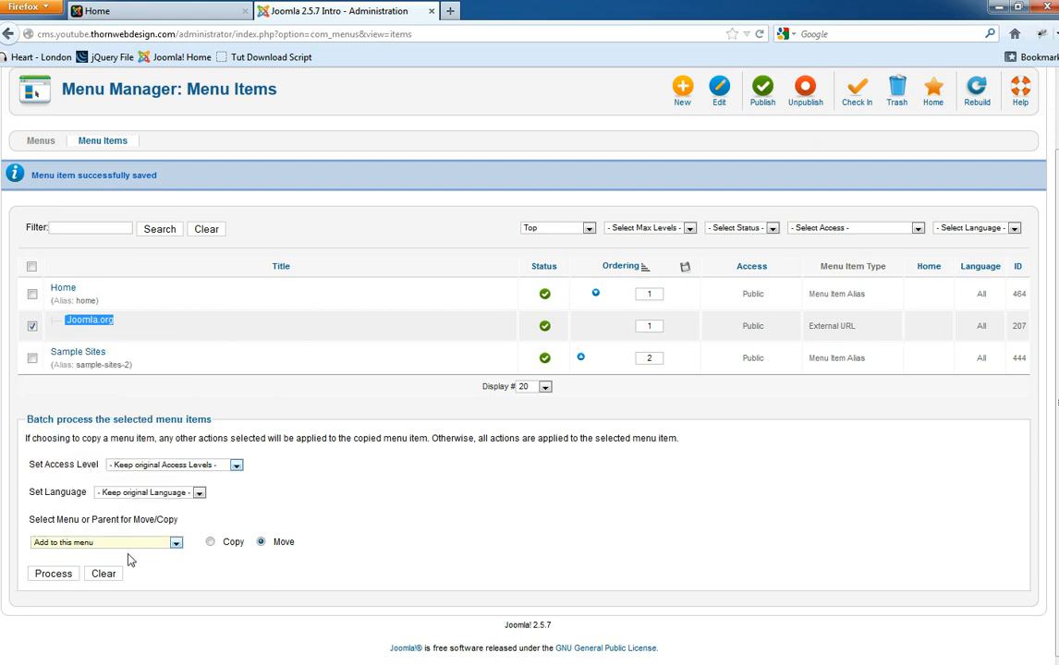
left_click(52, 574)
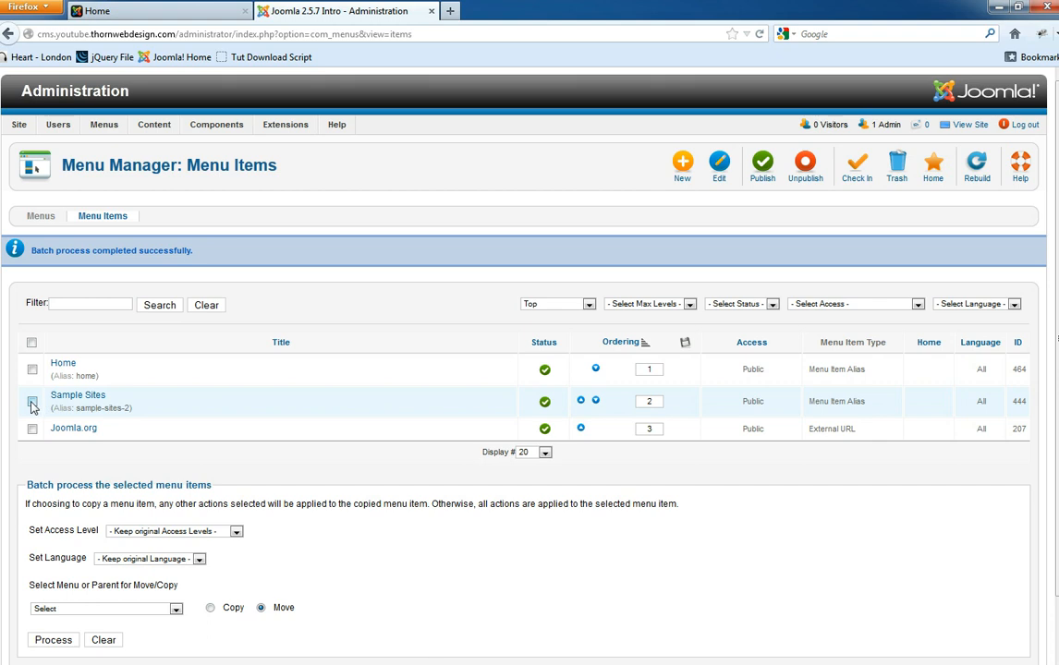
- Add Joomla.org to the selection, choose '- Home' as the batch move target, and process
left_click(32, 429)
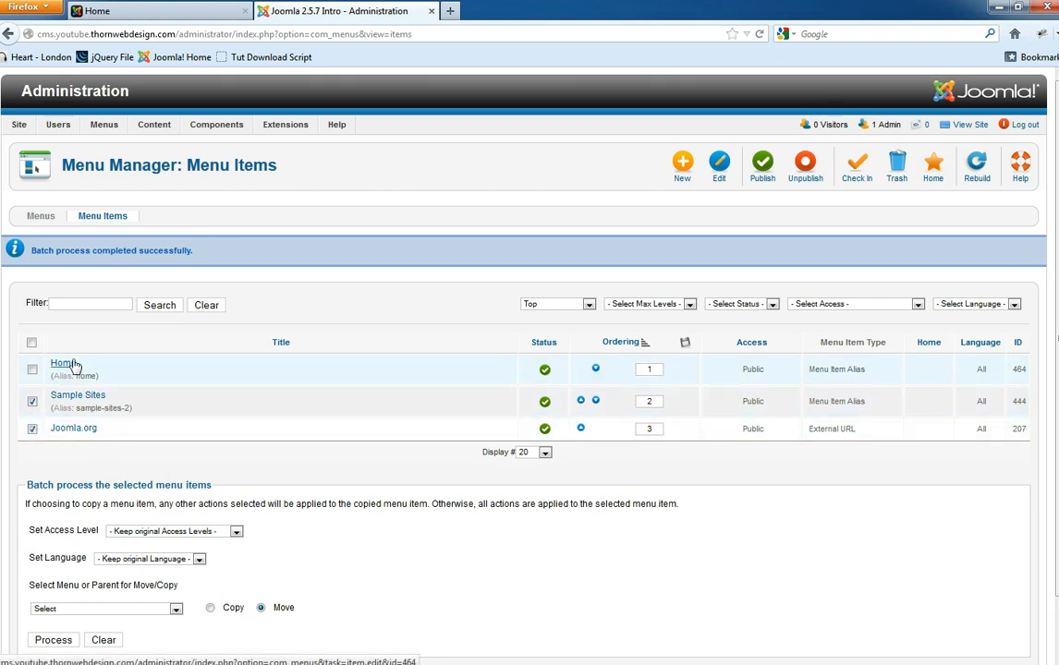
left_click(110, 609)
left_click_drag(177, 388, 181, 598)
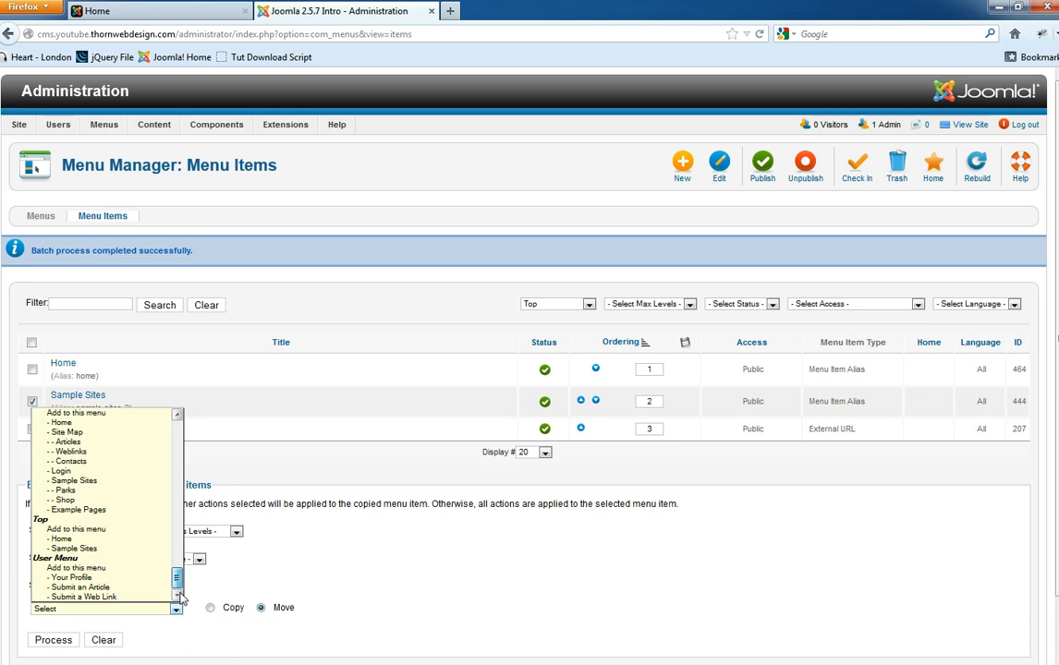
left_click(81, 538)
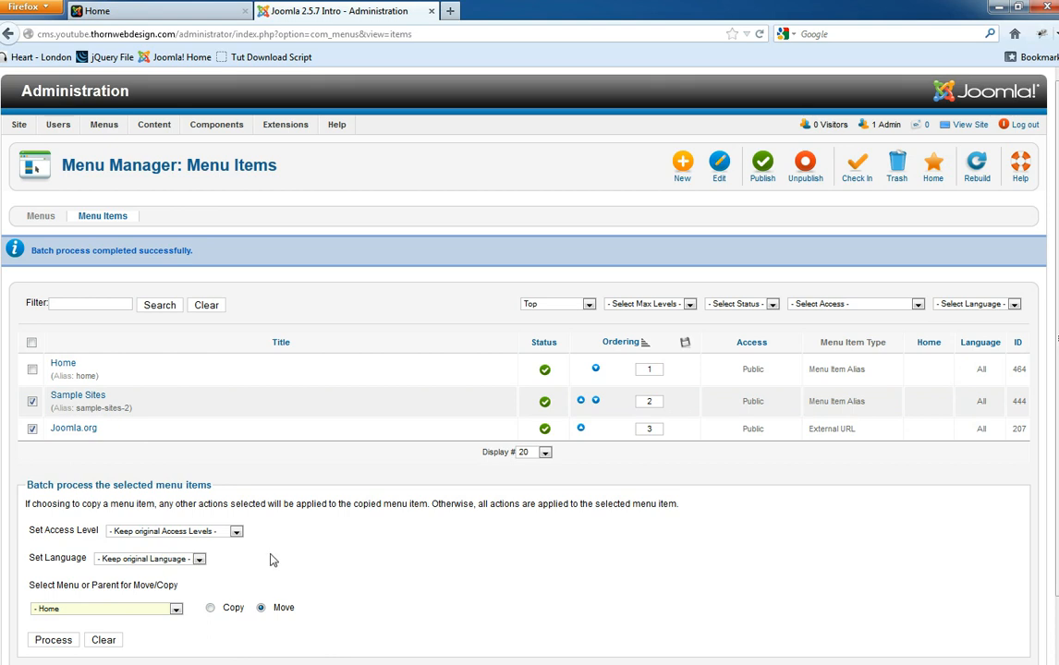
left_click(51, 640)
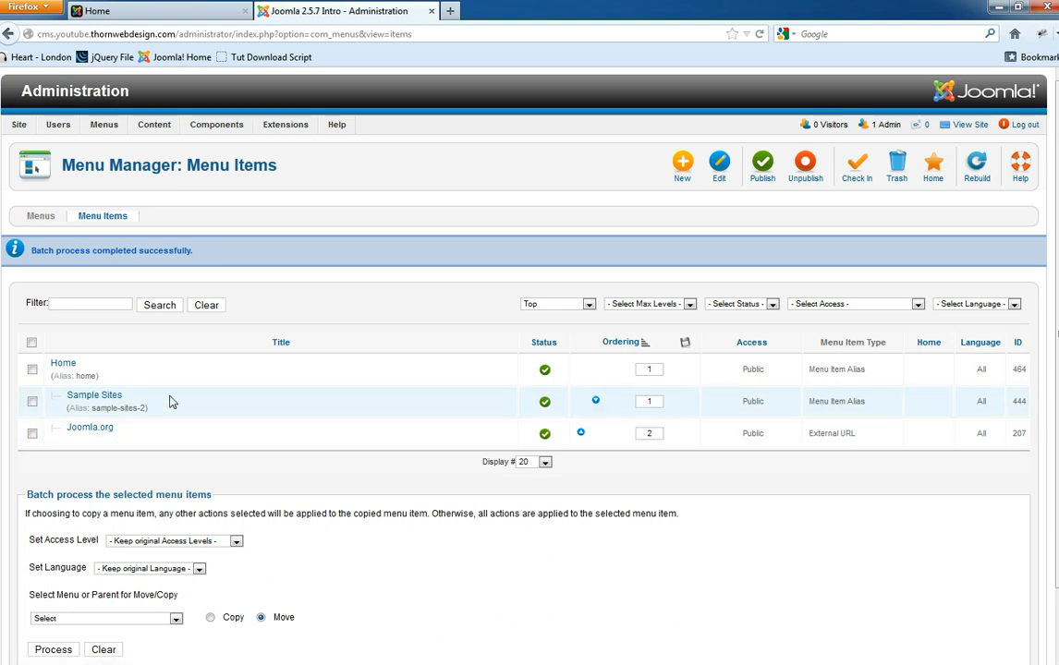
- Batch-move Sample Sites and Joomla.org to the Top menu root, ordering them after Home
left_click(33, 403)
left_click(32, 433)
left_click(88, 620)
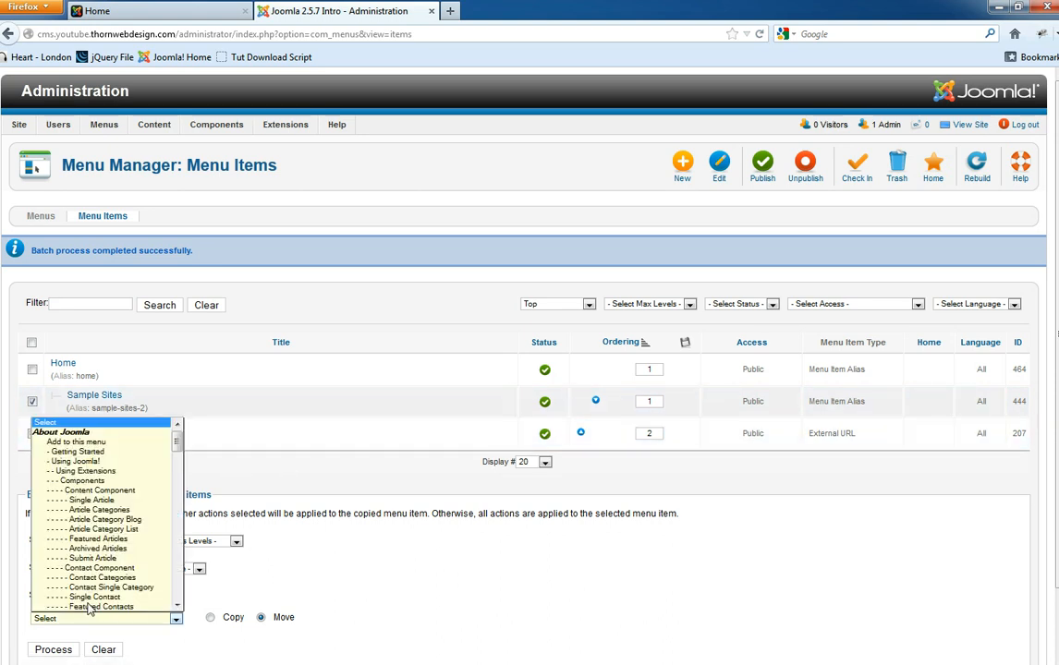
scroll(106, 550, "down", 4)
left_click_drag(176, 456, 177, 602)
scroll(138, 600, "down", 3)
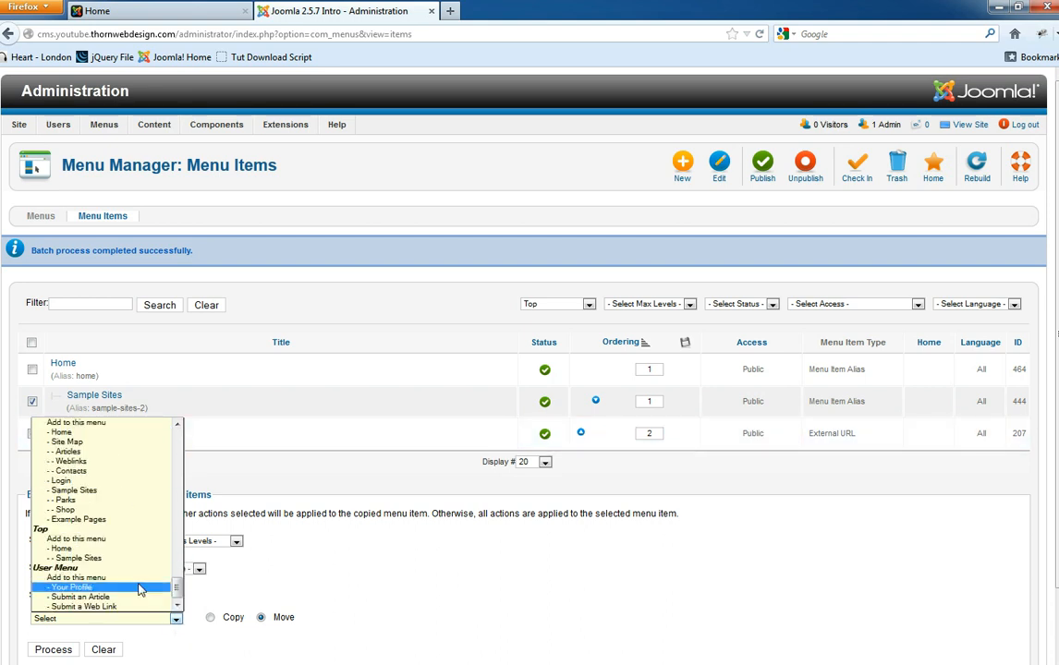
left_click(111, 547)
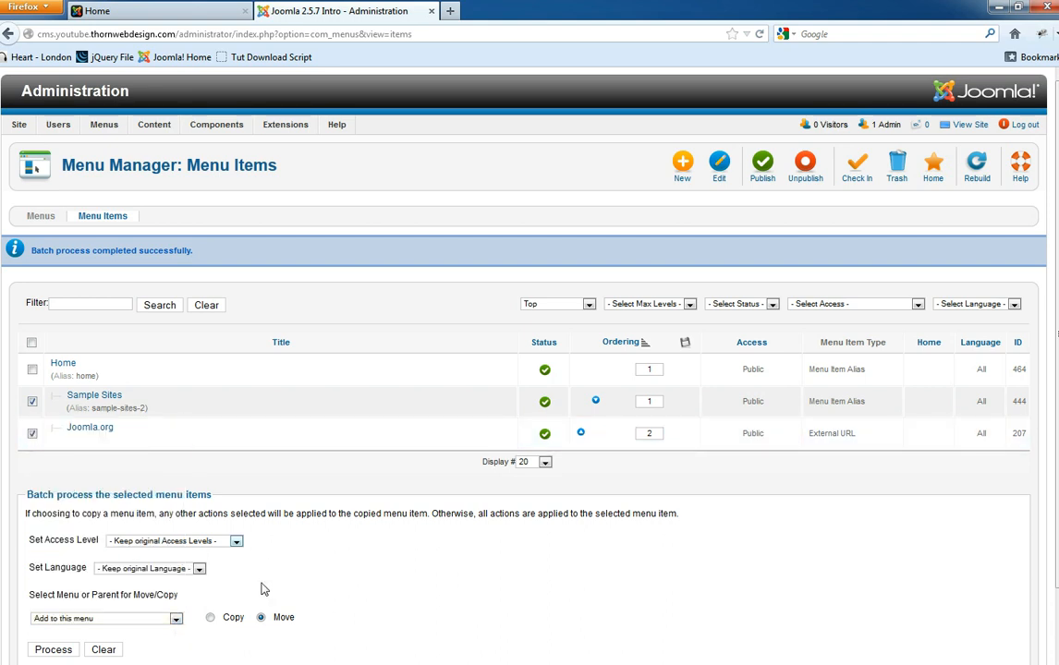
left_click(49, 651)
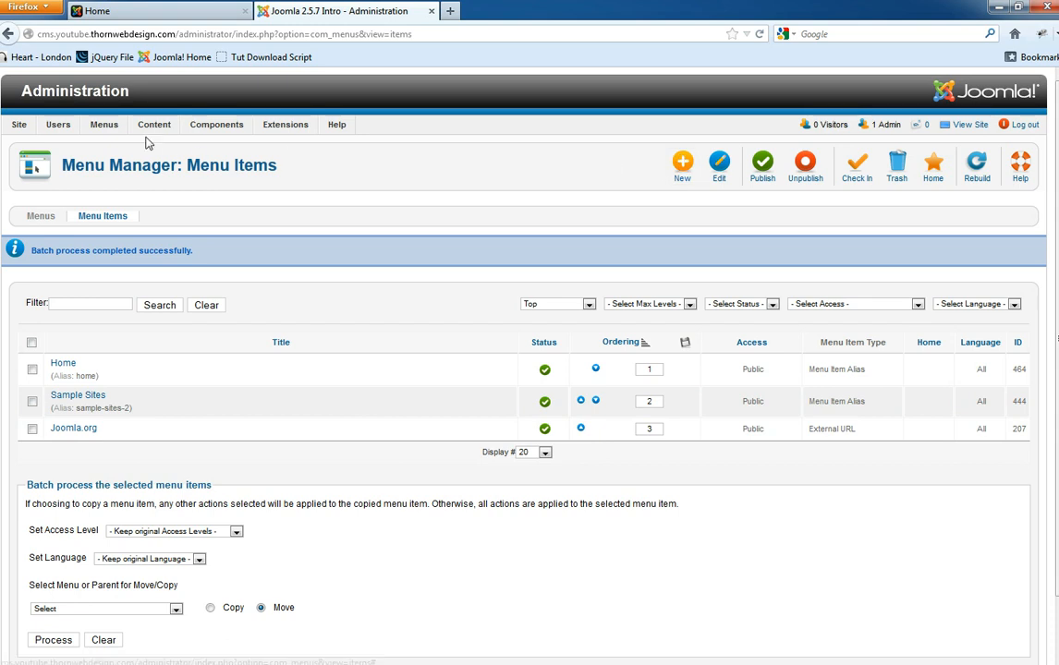
mouse_move(113, 126)
mouse_move(125, 188)
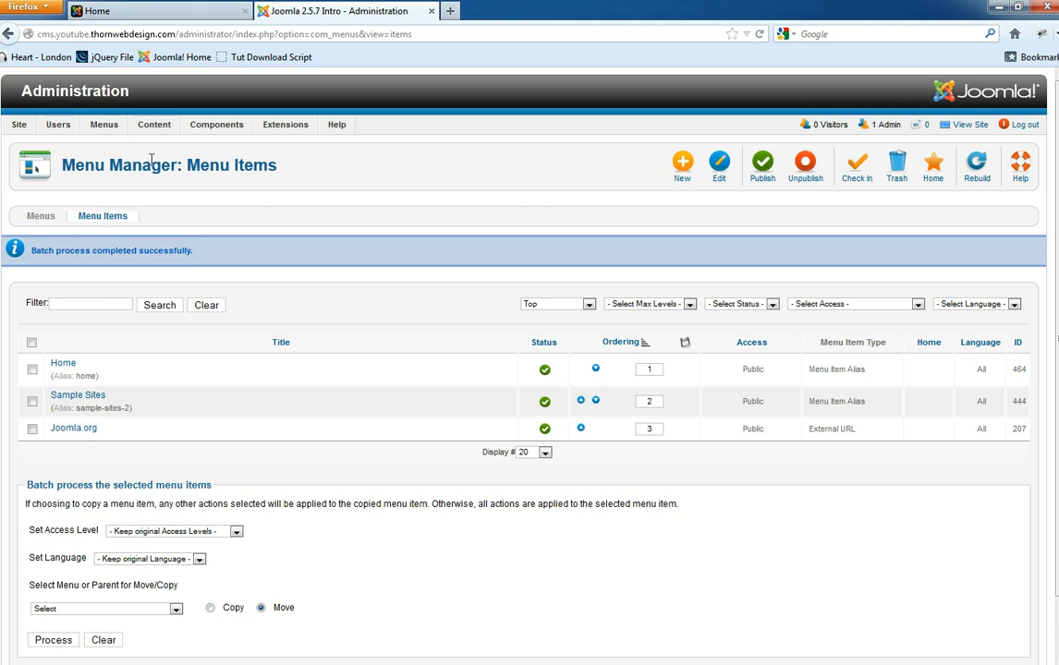
mouse_move(127, 150)
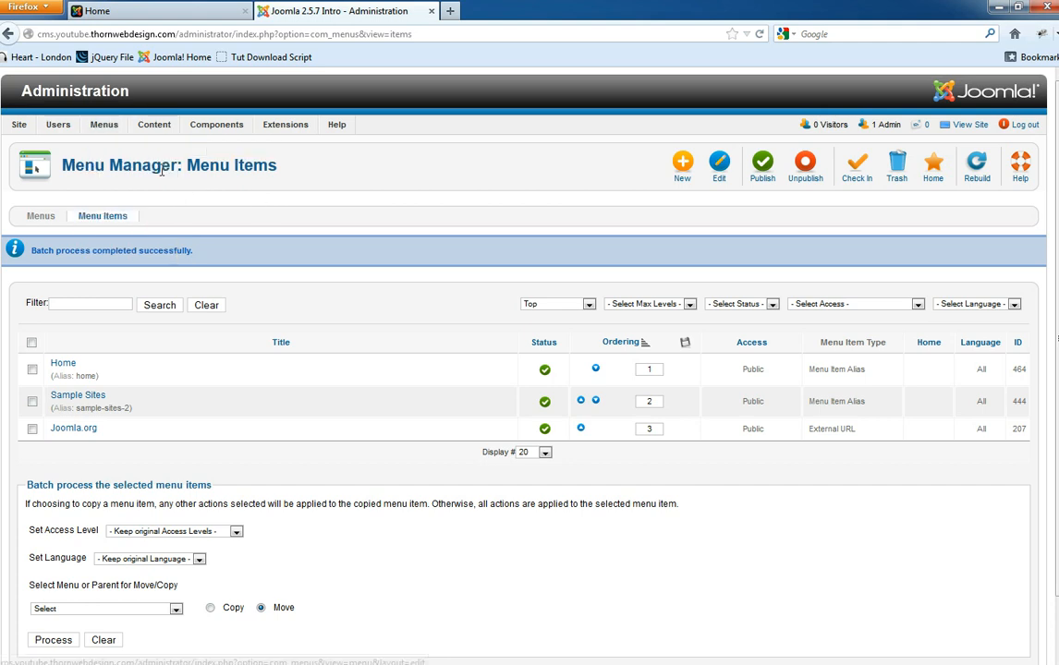
- Go to Menus > Top and start a New Menu Item there
left_click(101, 129)
mouse_move(106, 134)
left_click(152, 182)
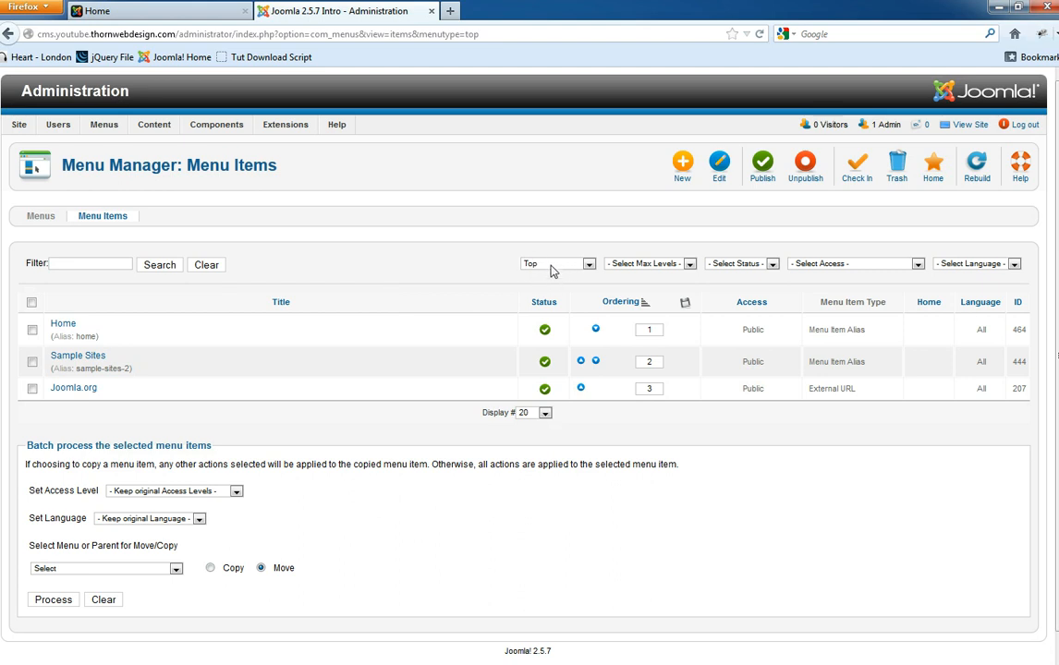
left_click(681, 169)
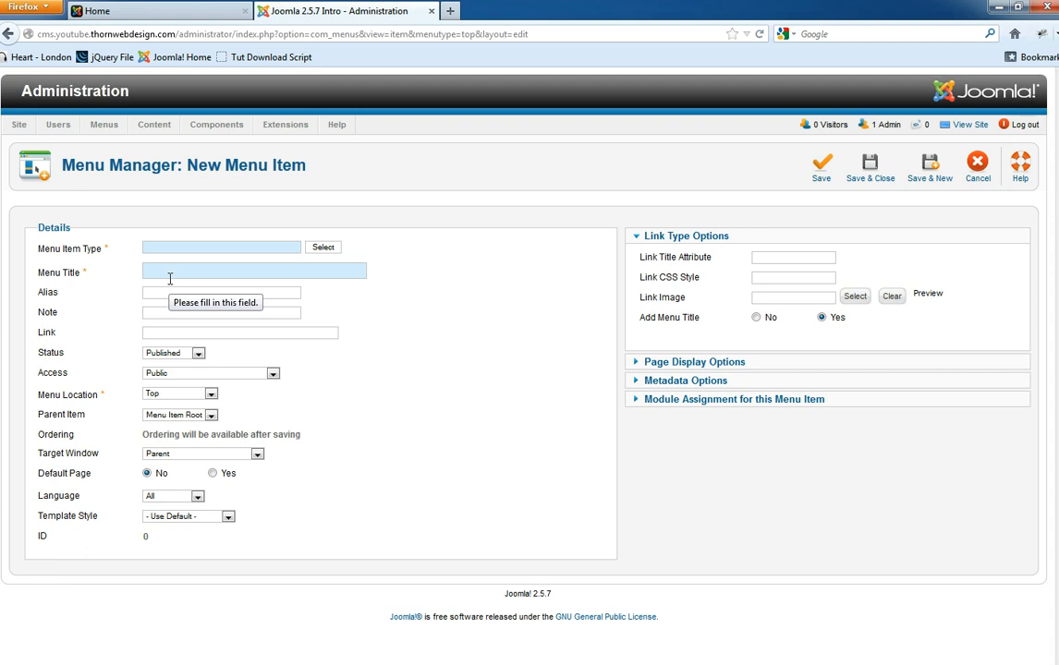
- Pick Articles > Single Article as the new item's menu item type
left_click(323, 248)
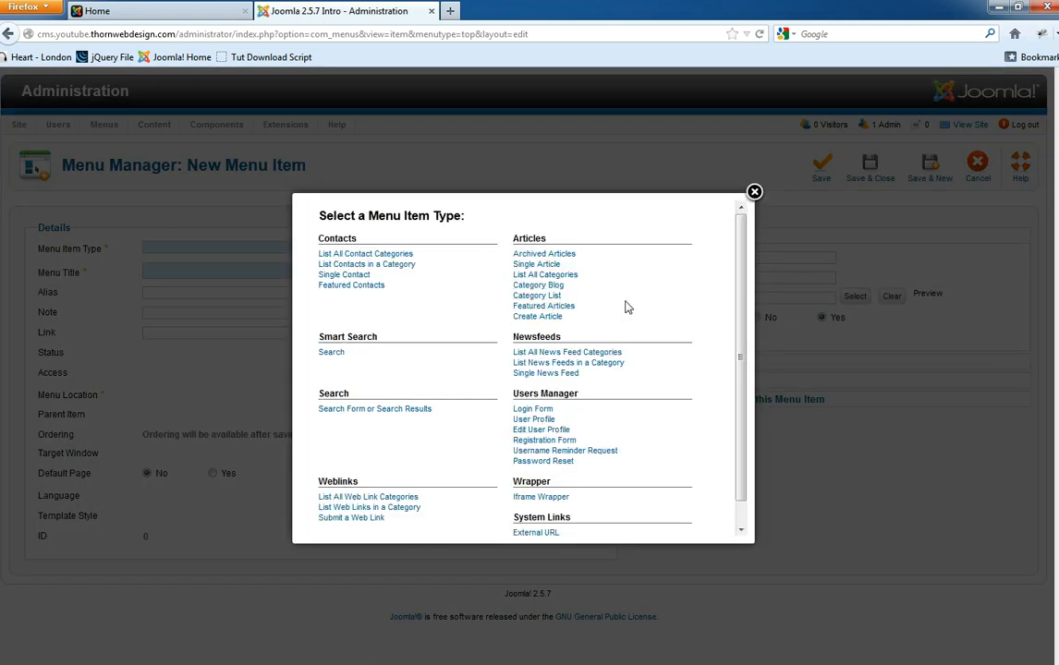
left_click_drag(741, 286, 745, 323)
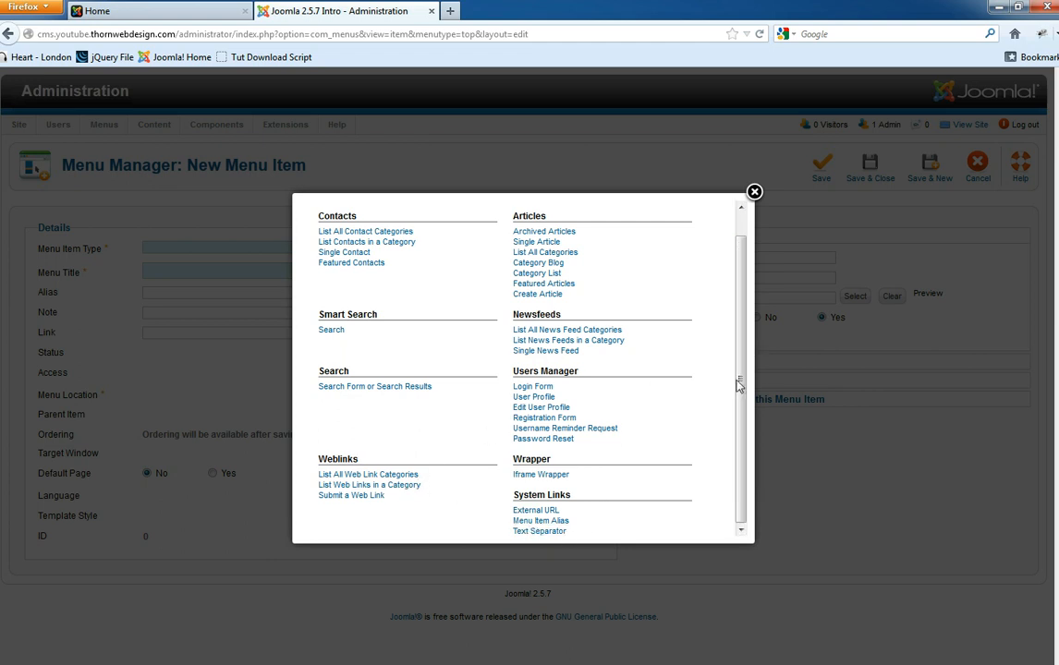
left_click_drag(740, 392, 740, 371)
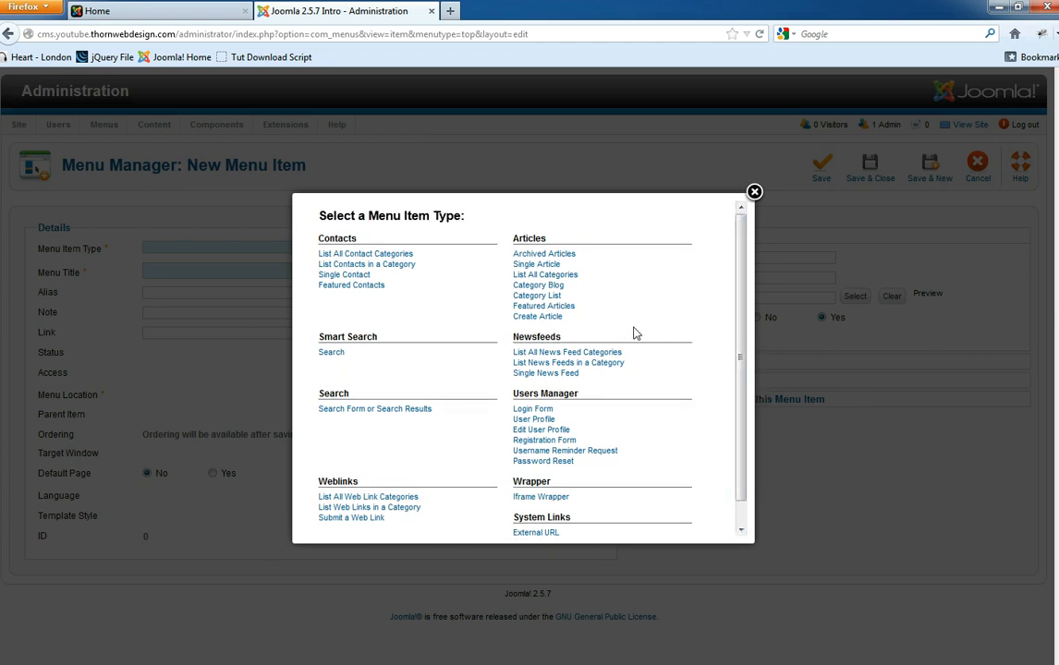
left_click_drag(580, 323, 531, 261)
left_click(601, 229)
left_click_drag(514, 239, 516, 347)
left_click(534, 336)
scroll(683, 472, "down", 1)
scroll(684, 472, "down", 2)
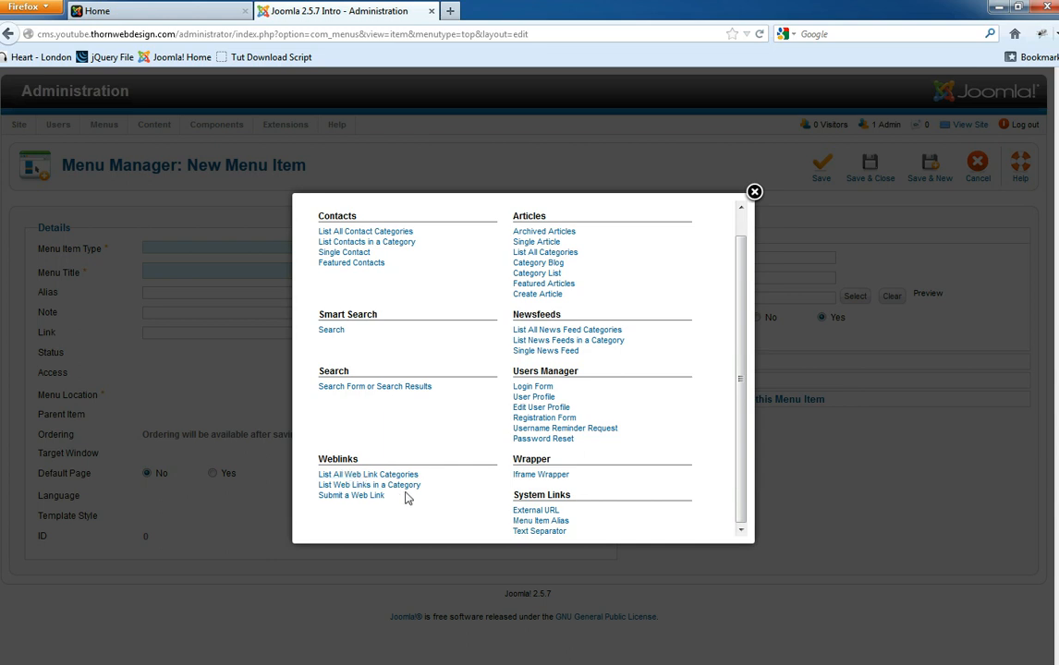
scroll(744, 416, "up", 3)
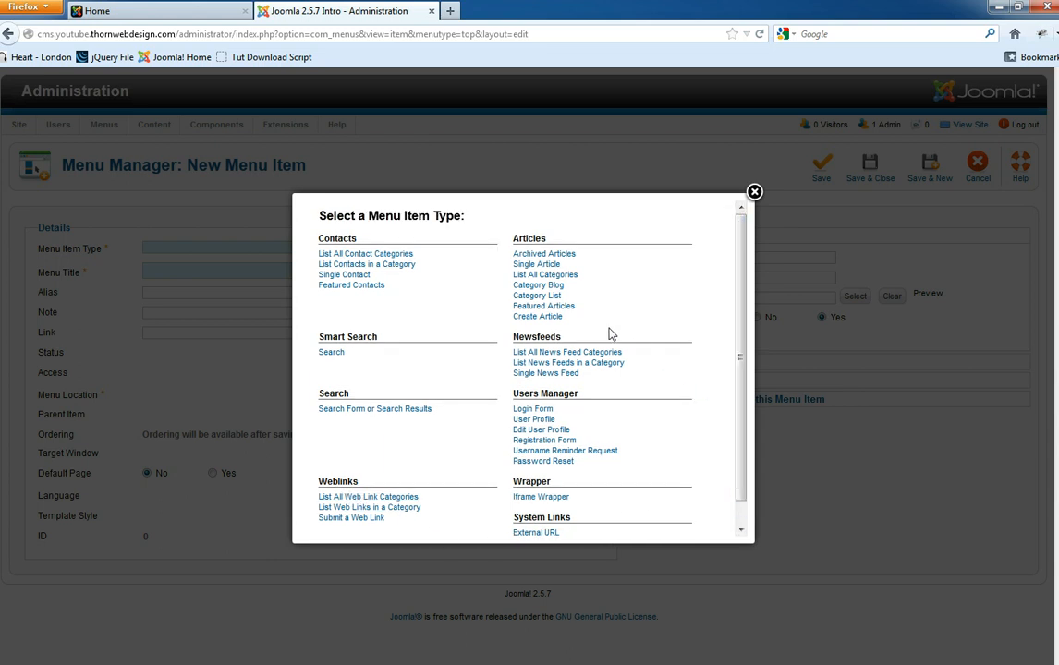
left_click(543, 268)
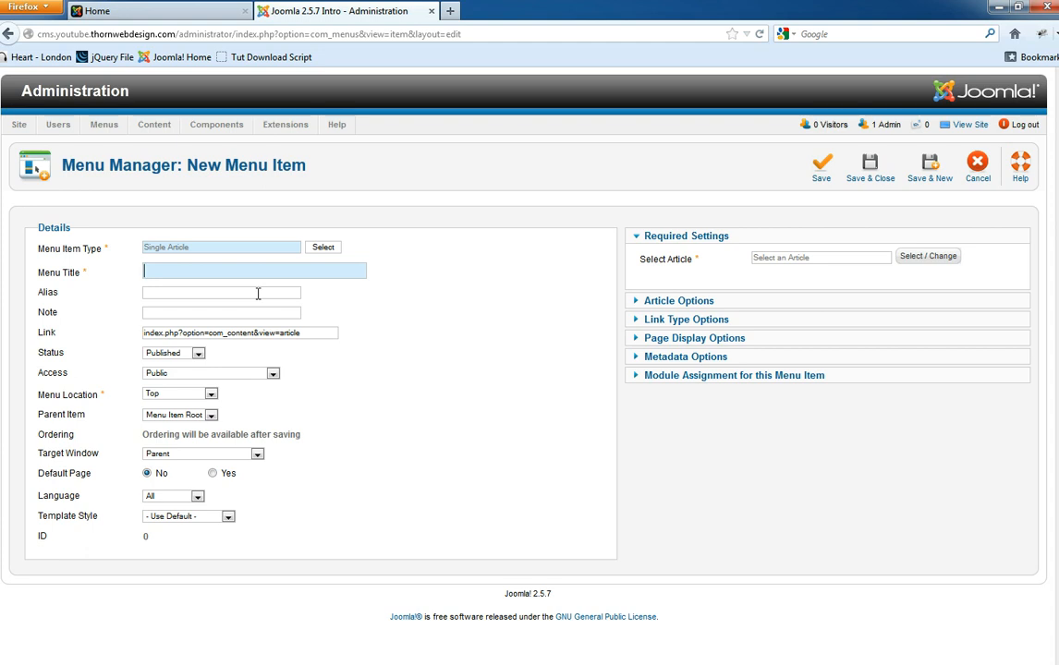
- Enter 'Test Joomla' as the menu title, then switch to the site's front-end Home tab
type("Da")
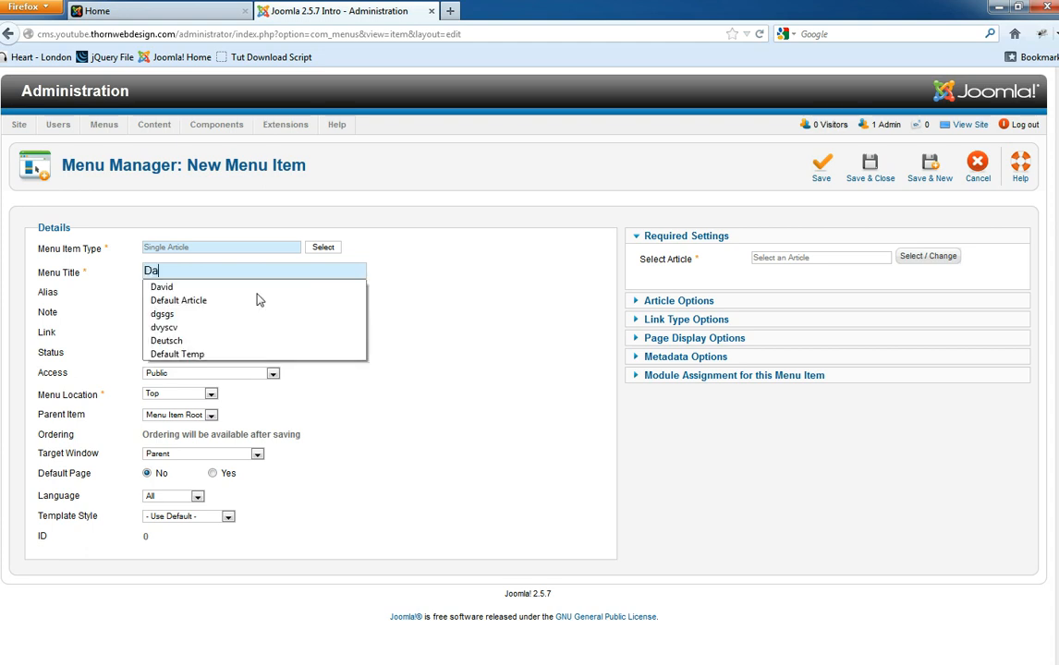
type("vids Articl")
key("BackSpace")
key("BackSpace")
key("BackSpace")
key("BackSpace")
key("BackSpace")
key("BackSpace")
key("BackSpace")
key("BackSpace")
key("BackSpace")
key("BackSpace")
key("BackSpace")
key("BackSpace")
key("BackSpace")
type("Tes")
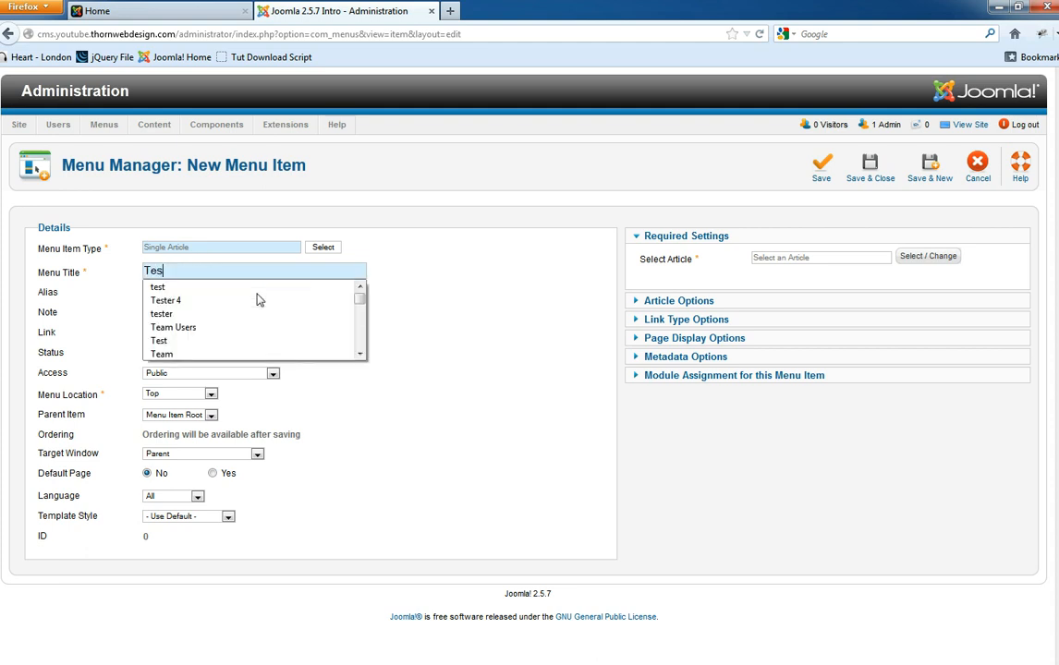
type("t Jooj")
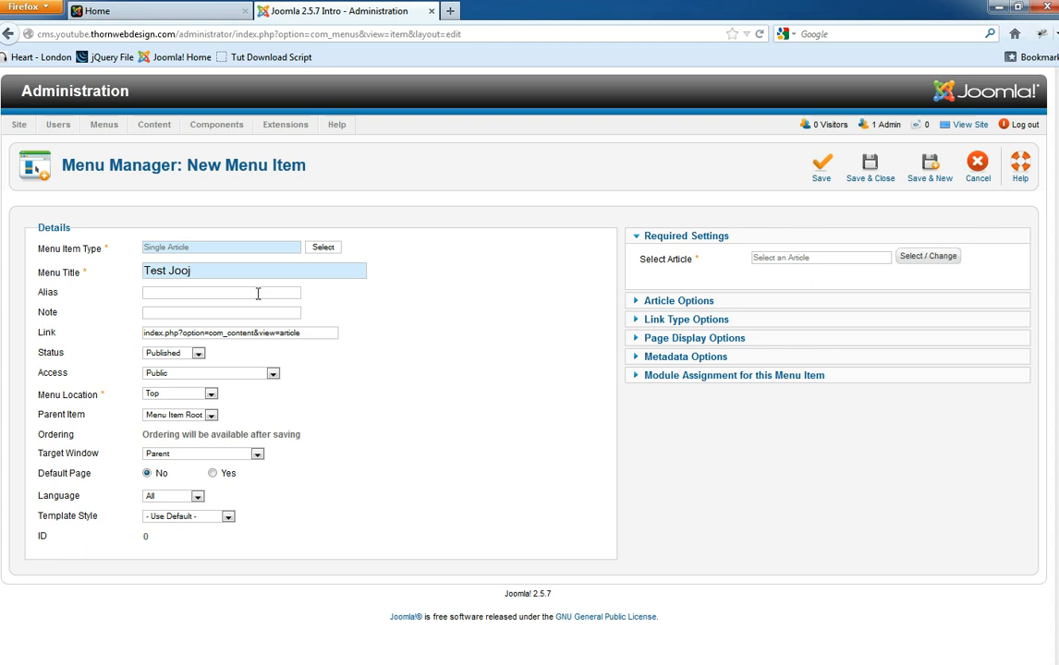
key("BackSpace")
type("mla")
left_click_drag(210, 270, 145, 269)
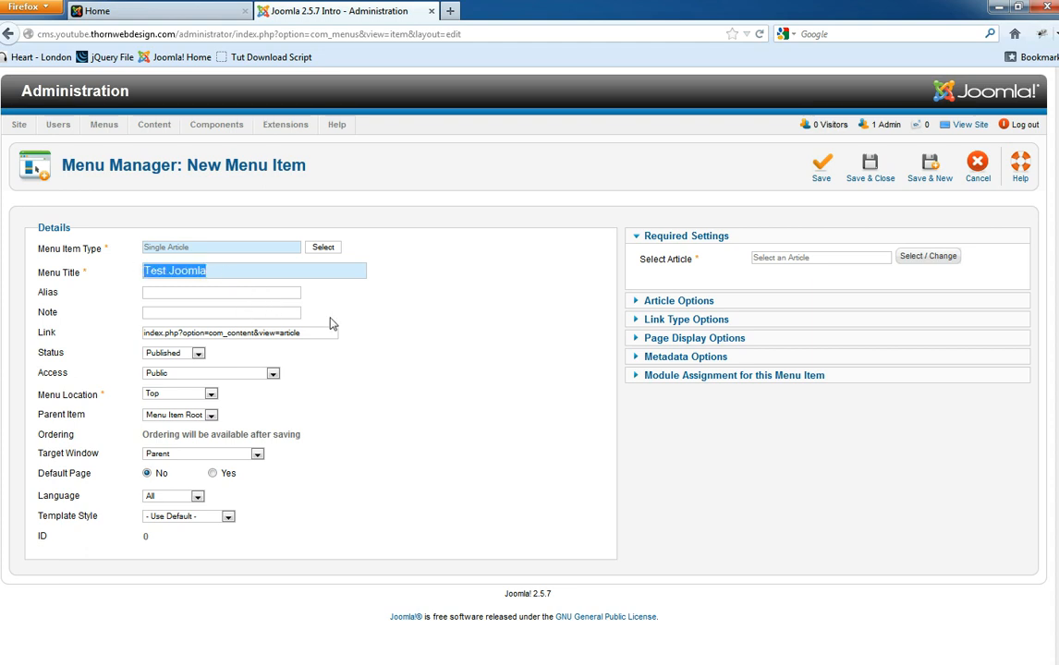
left_click(220, 275)
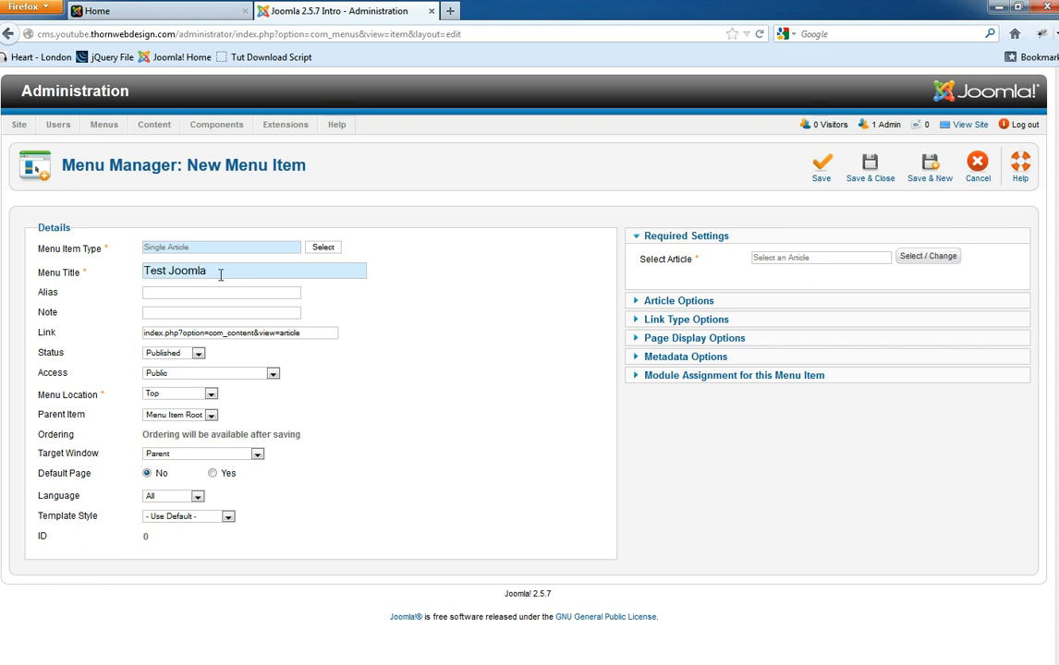
left_click_drag(220, 273, 146, 275)
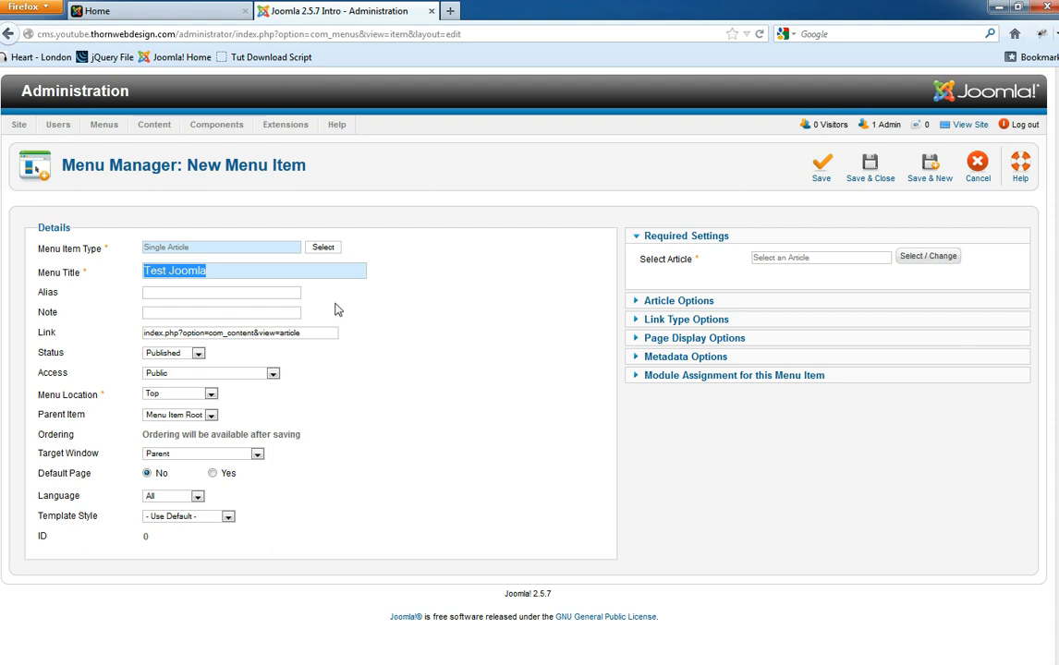
left_click(193, 293)
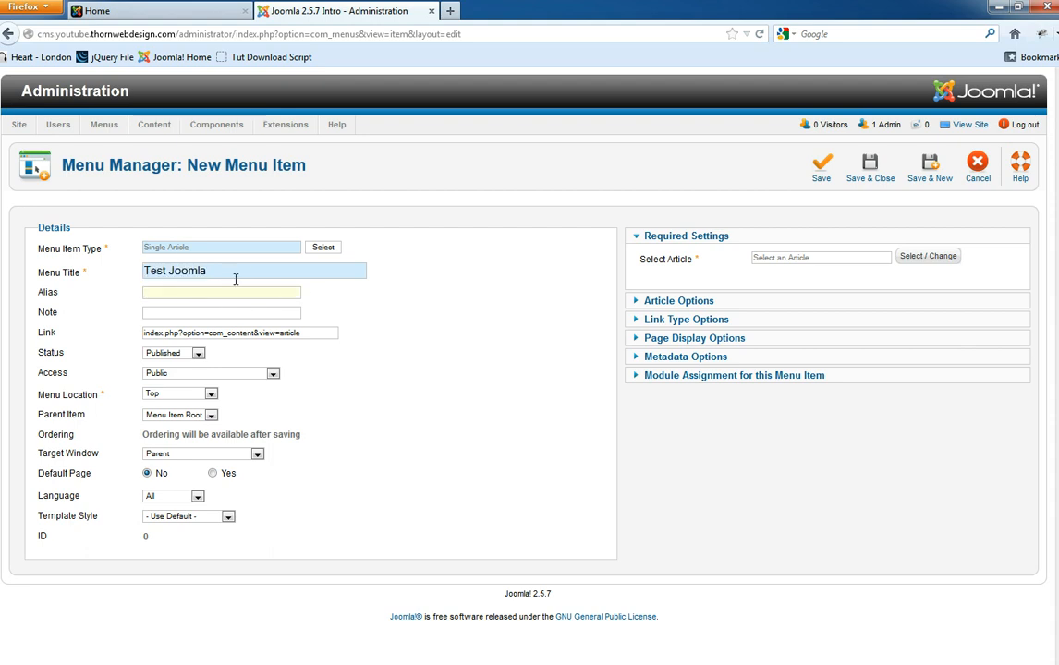
left_click(128, 8)
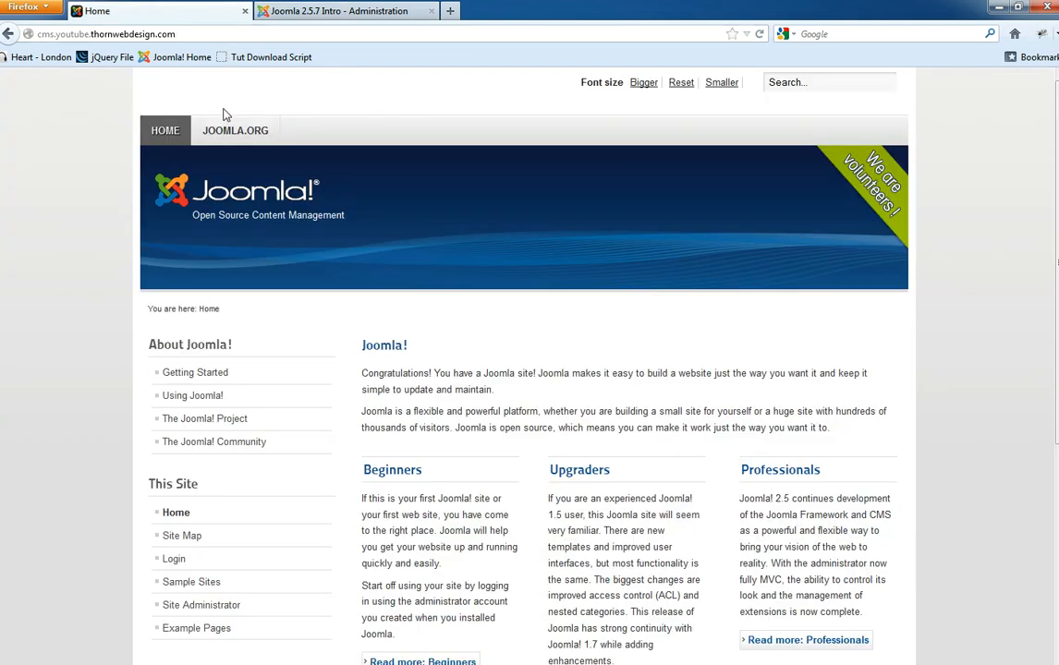
- Open the front-end page and inspect its web address in the address bar
left_click(202, 373)
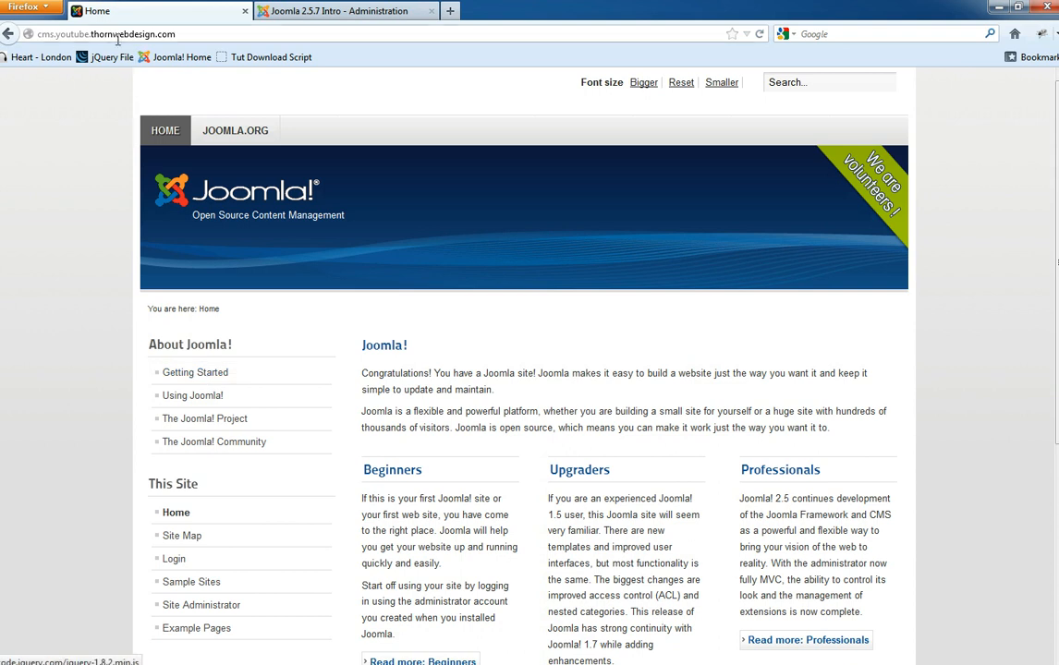
left_click(152, 34)
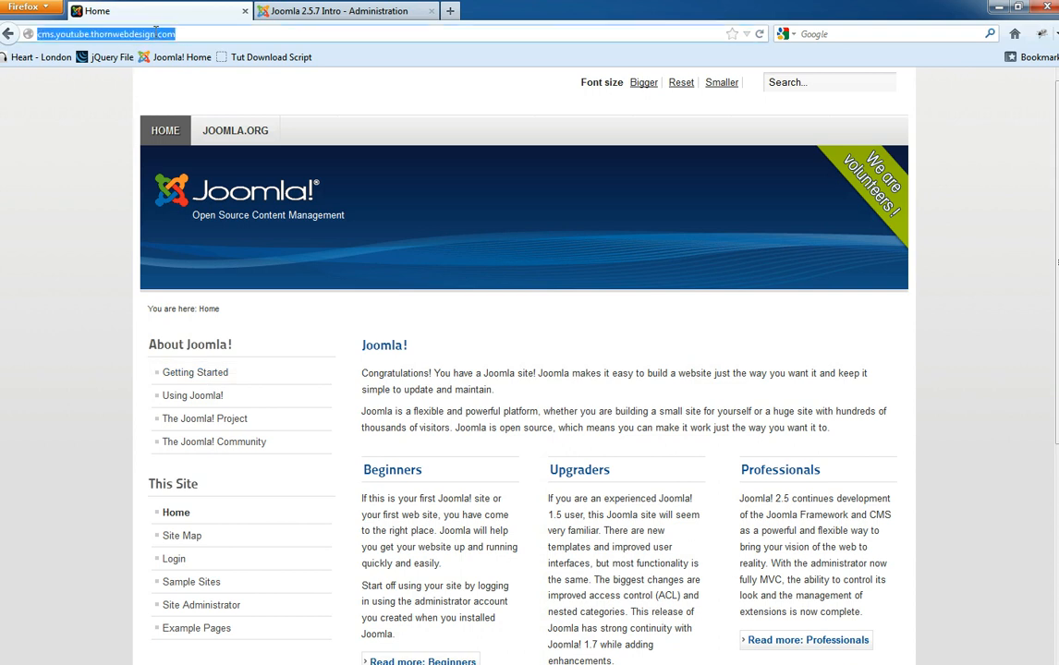
left_click(182, 37)
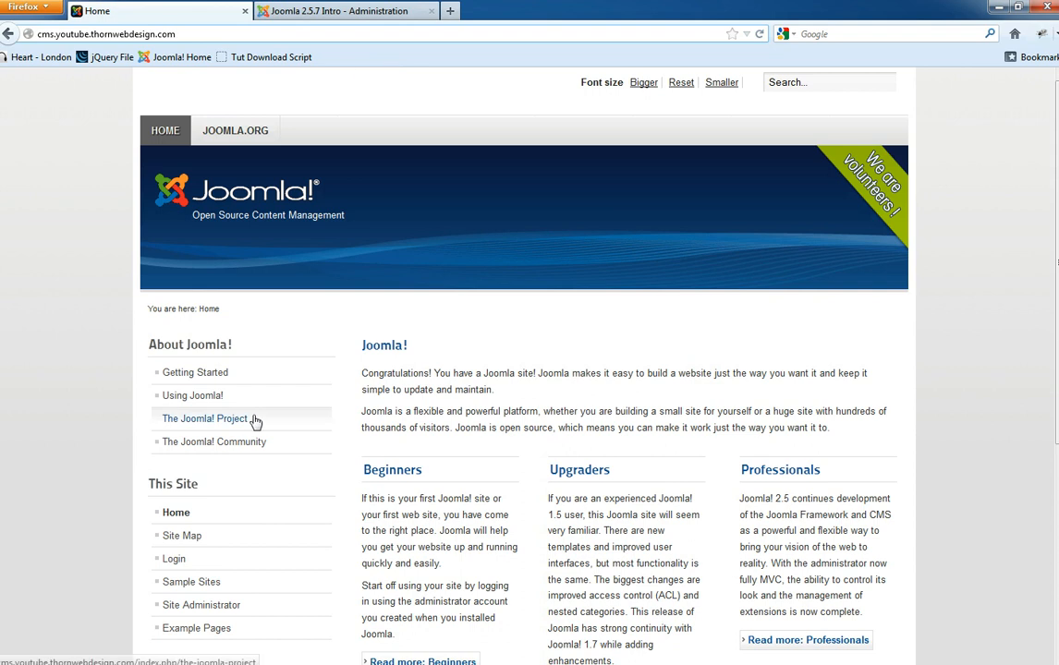
- Open Getting Started, highlight its 'getting-started' alias in the URL, then return to Administration
left_click(195, 374)
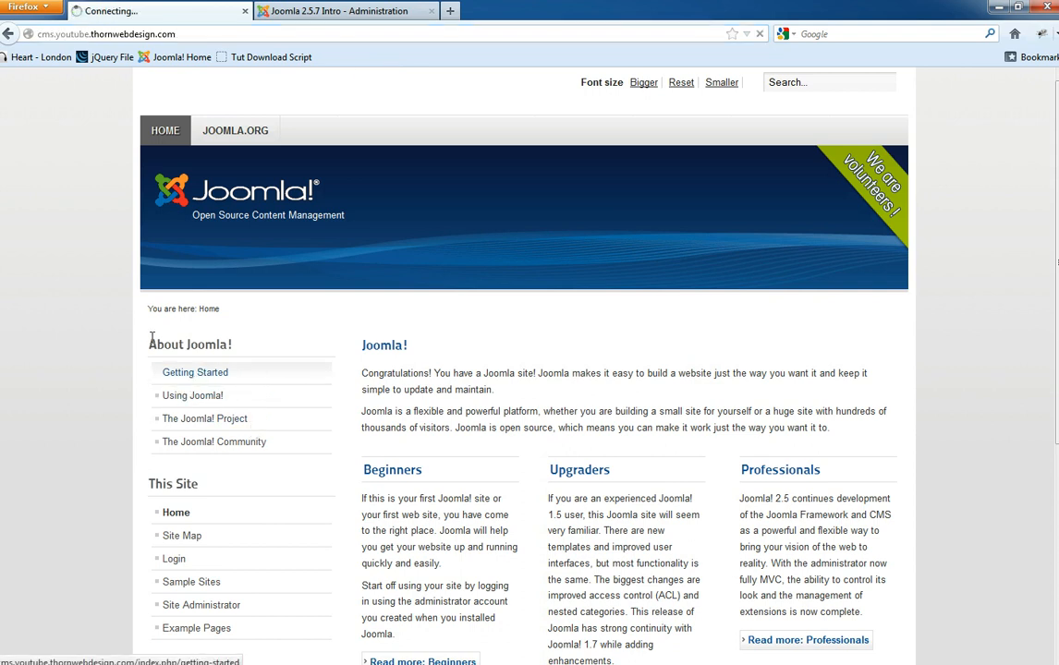
left_click(290, 35)
left_click(252, 34)
left_click_drag(178, 34, 286, 34)
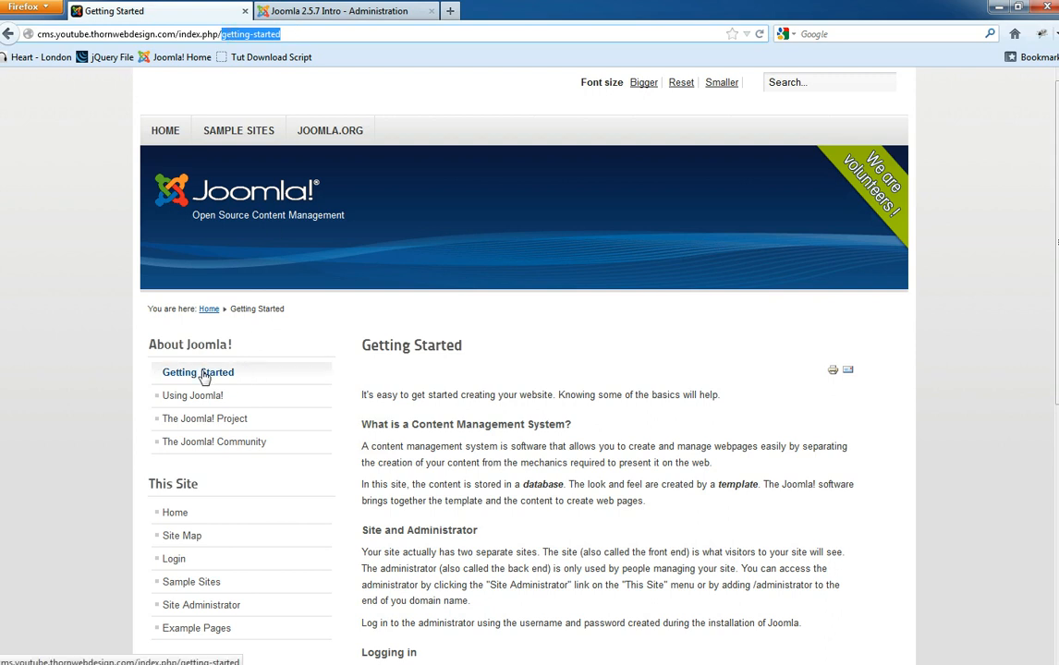
left_click(285, 34)
left_click_drag(301, 31, 226, 31)
left_click(298, 10)
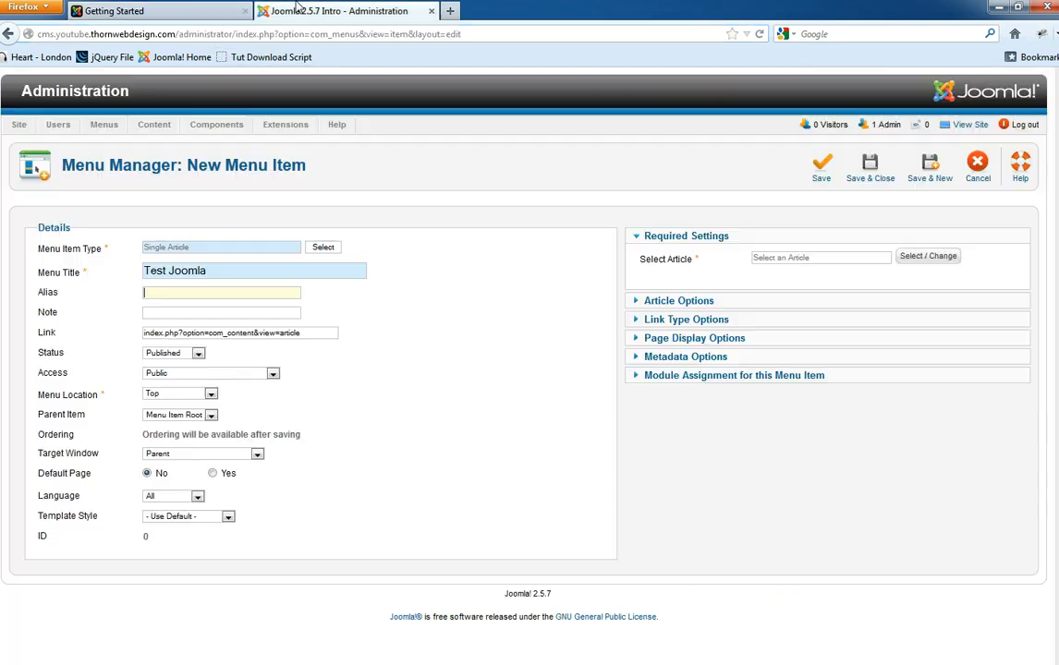
left_click(178, 289)
left_click(325, 298)
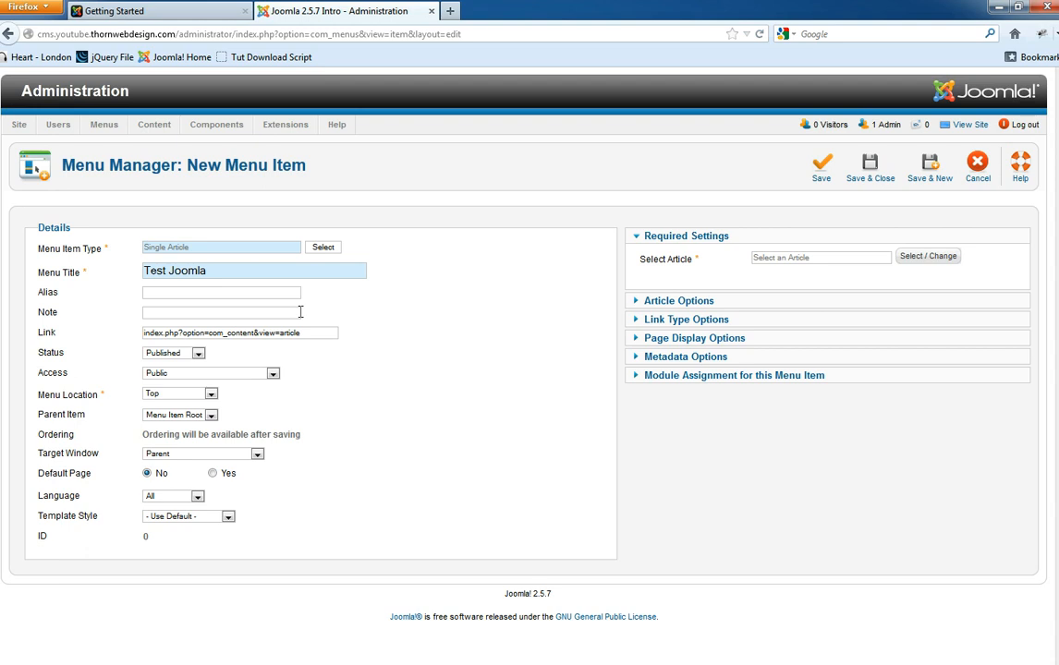
left_click(250, 294)
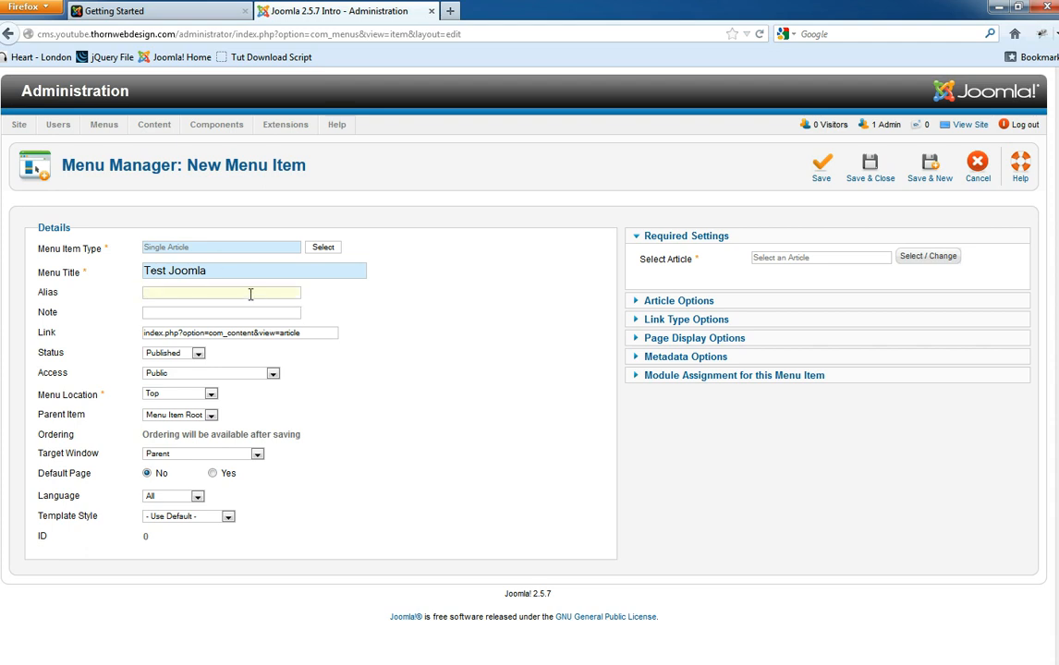
type("gotanew page here for something")
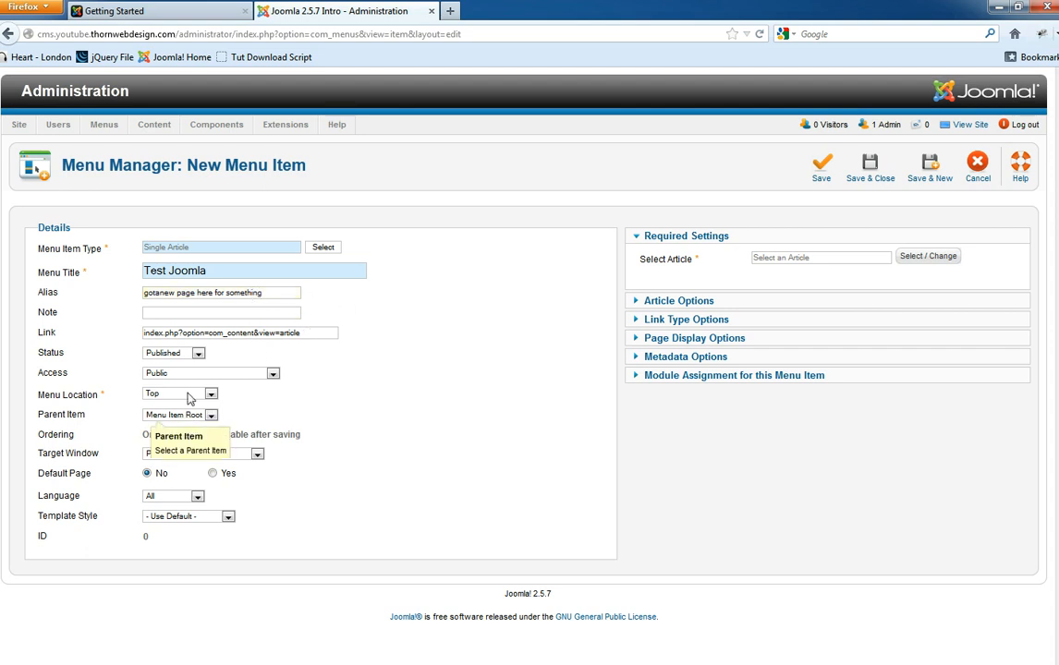
left_click_drag(285, 293, 135, 295)
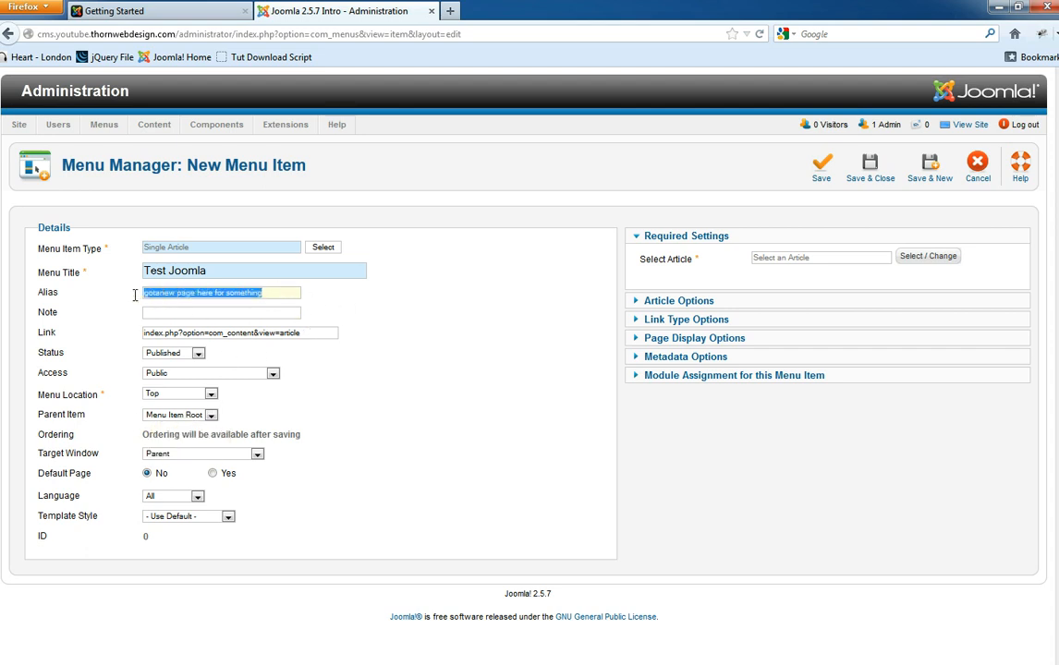
left_click(407, 357)
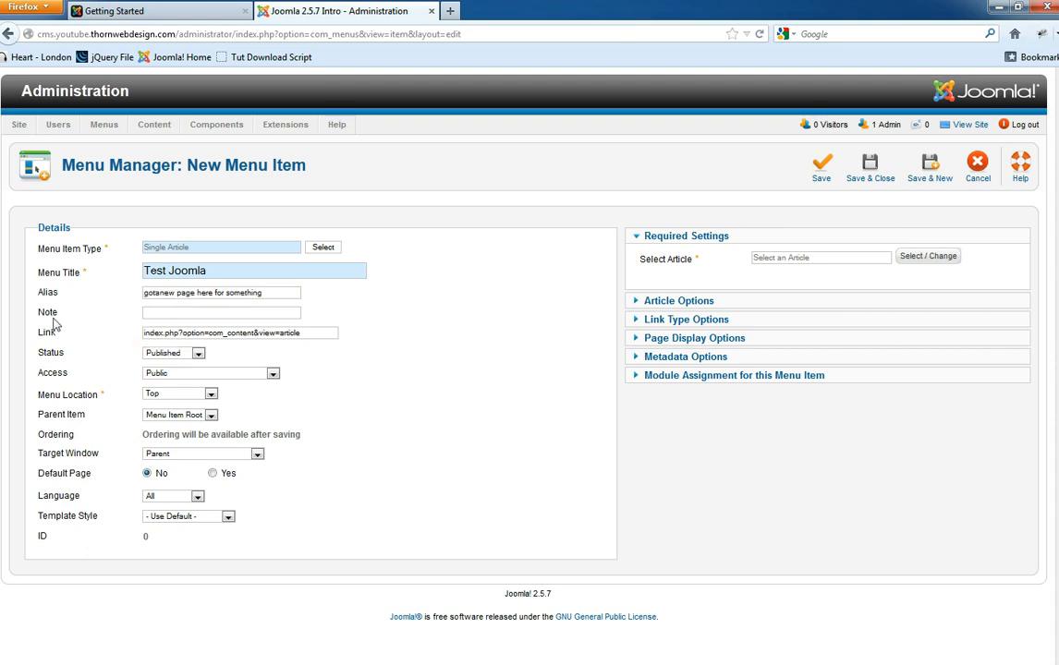
left_click(171, 311)
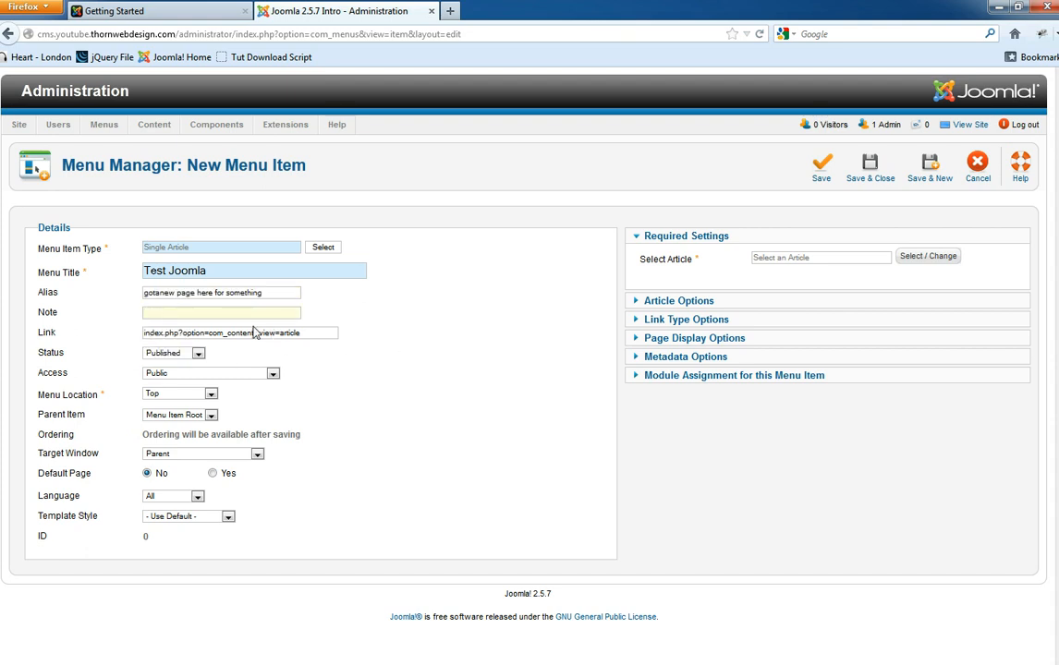
left_click(313, 332)
left_click_drag(324, 339, 134, 337)
left_click(286, 335)
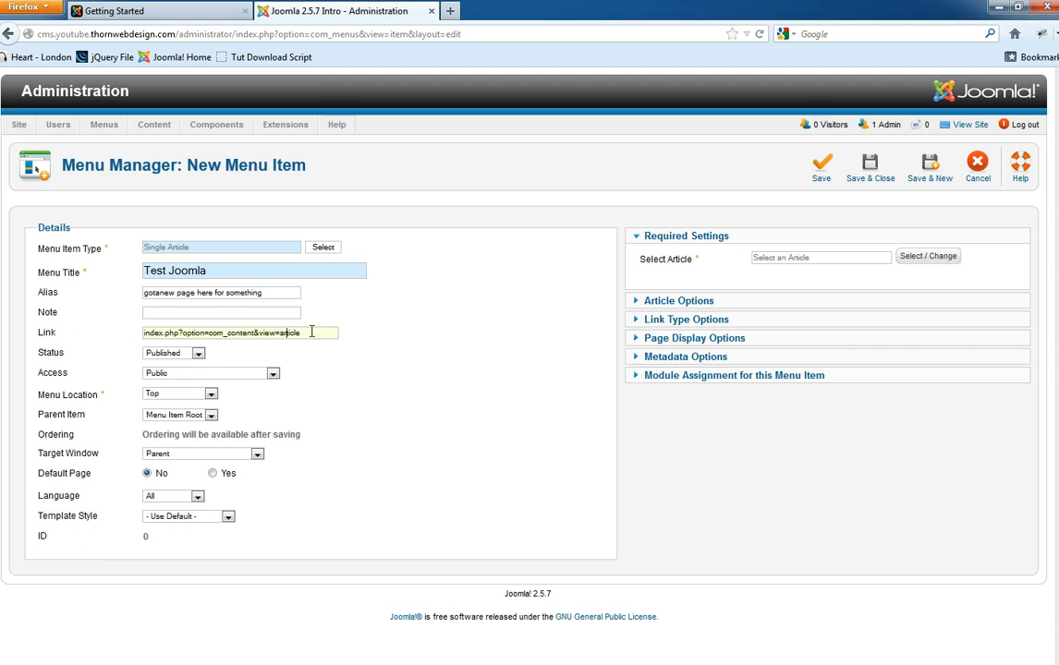
left_click_drag(323, 335, 130, 321)
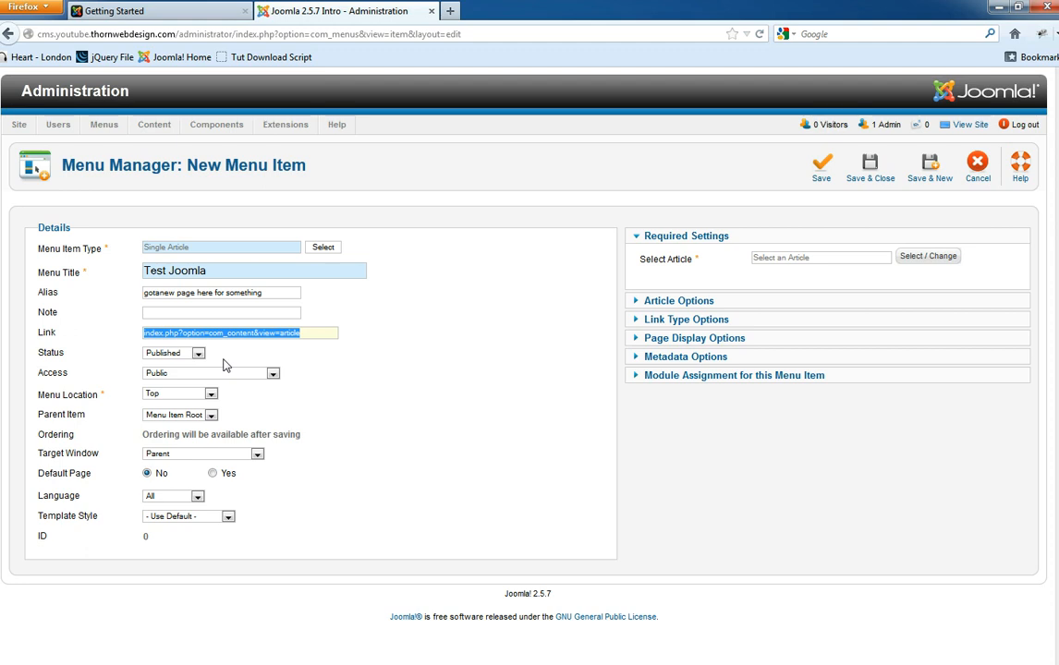
left_click(111, 11)
left_click(192, 34)
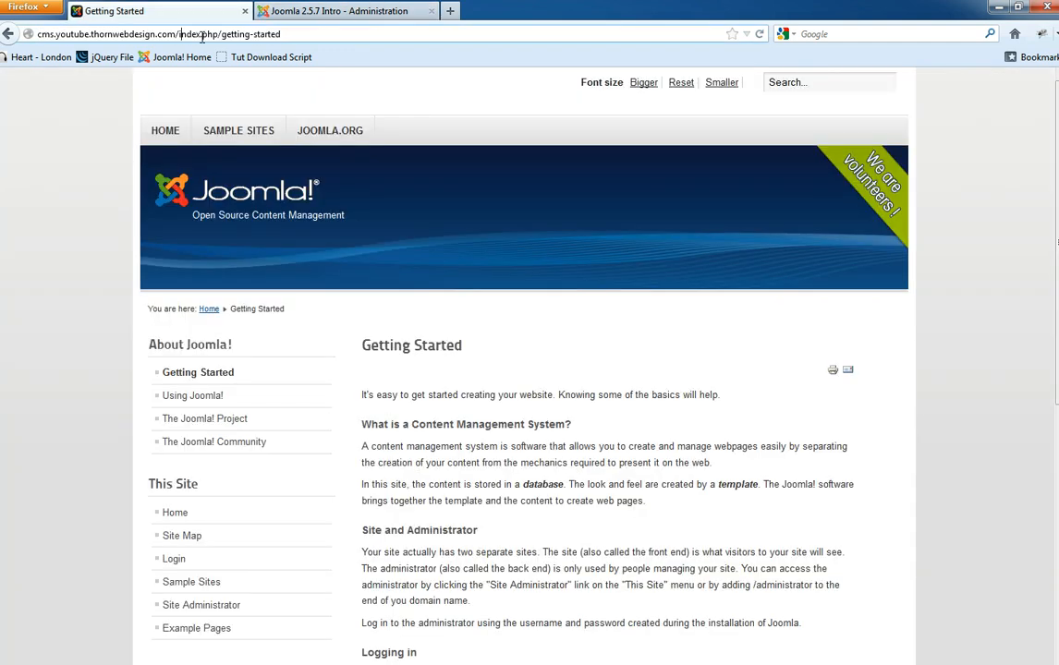
left_click_drag(281, 34, 176, 34)
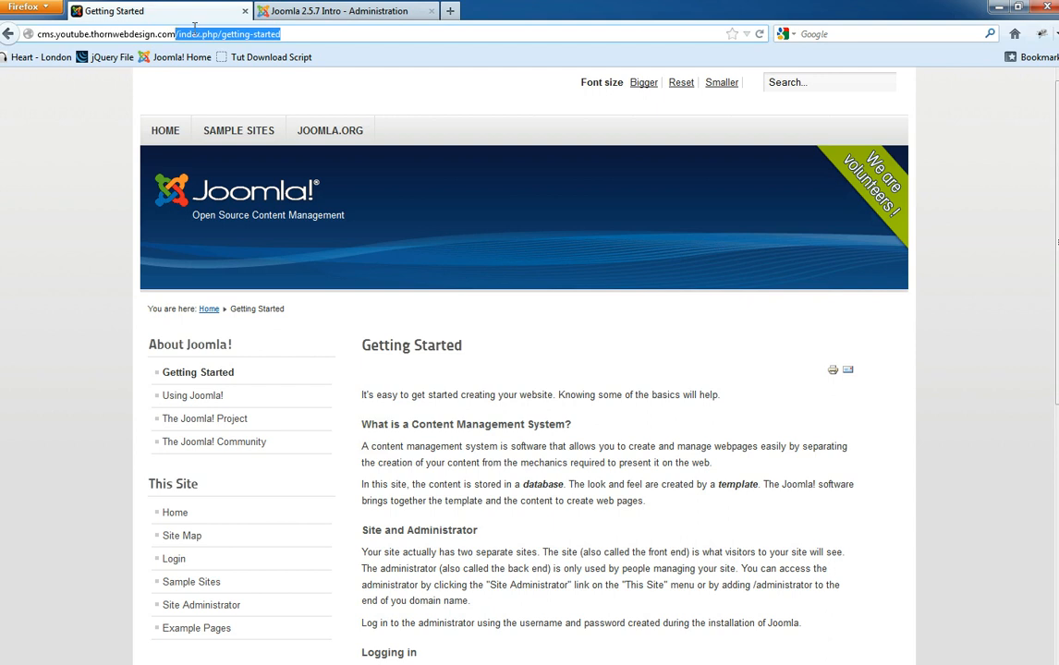
left_click(338, 11)
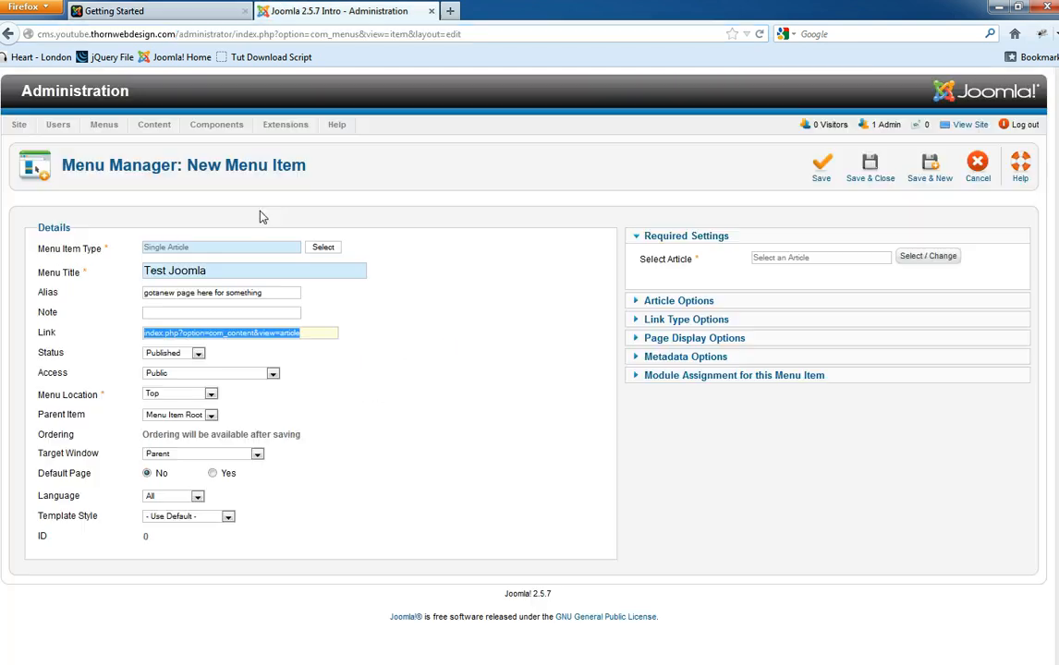
left_click(175, 353)
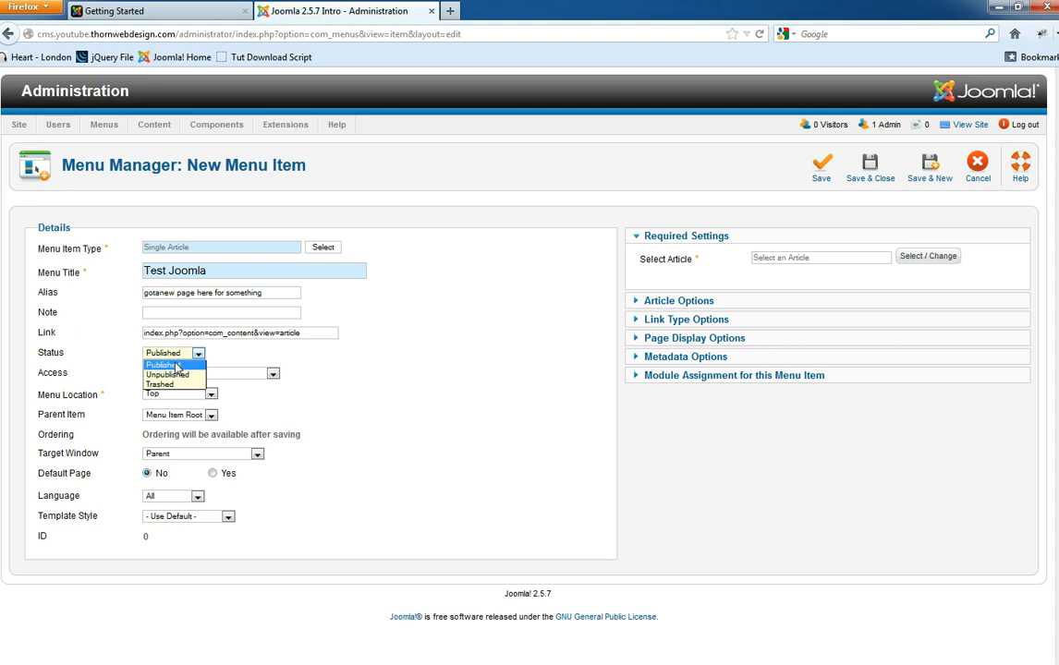
left_click(312, 410)
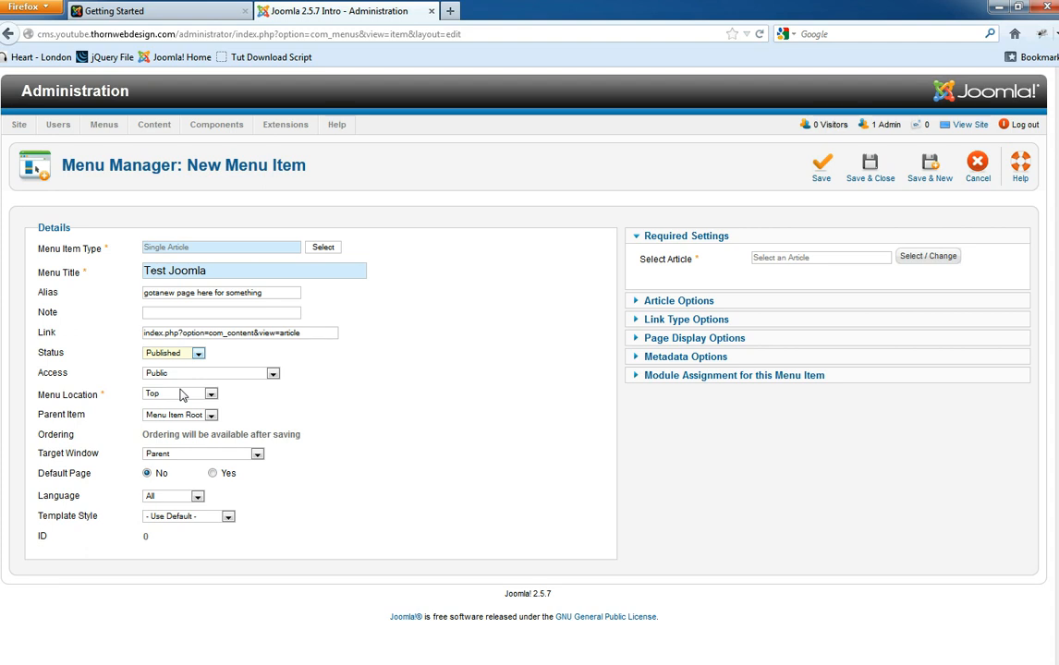
left_click(173, 373)
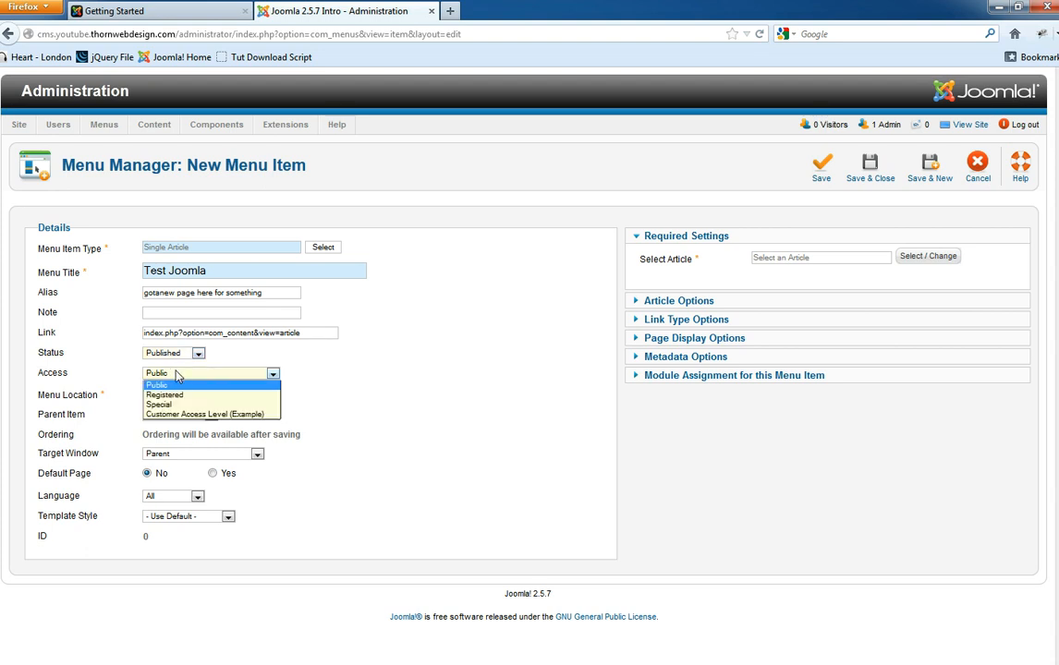
left_click(271, 372)
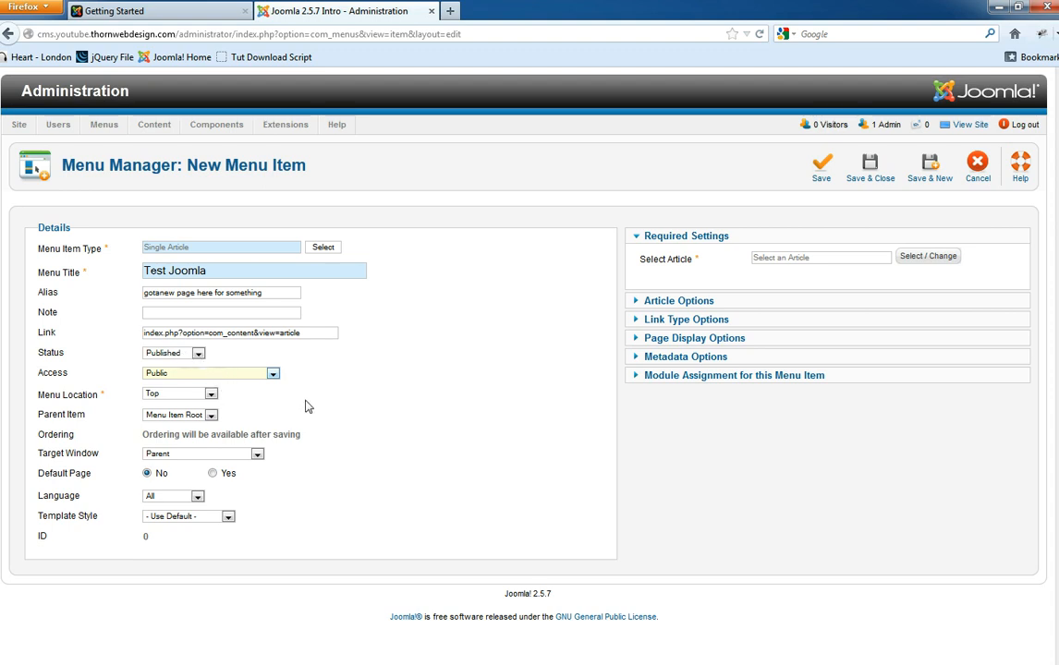
left_click(177, 394)
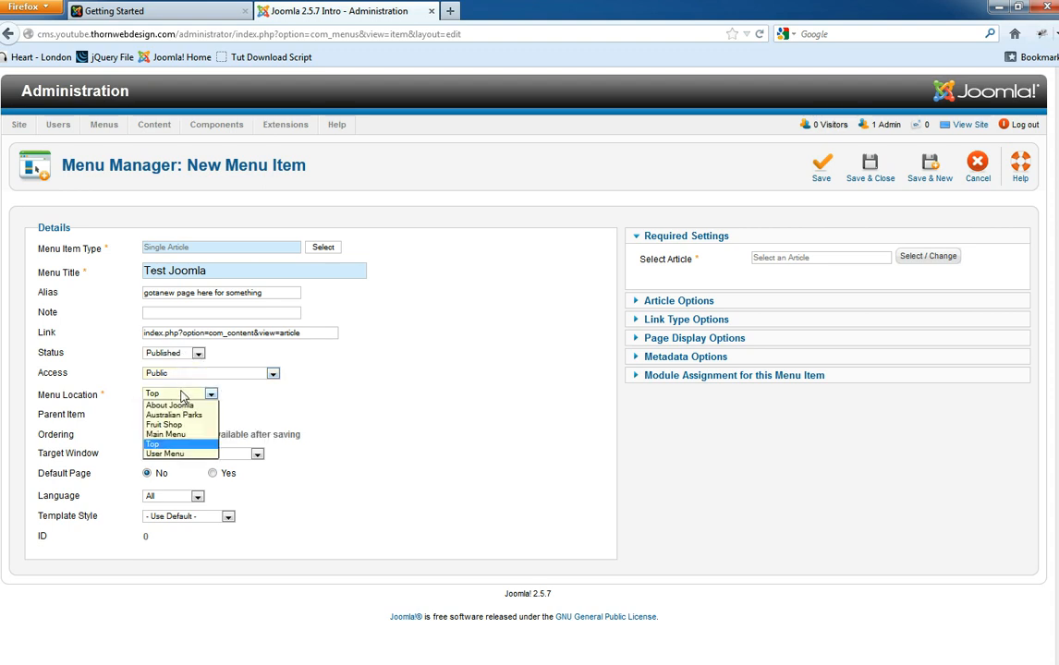
left_click(155, 445)
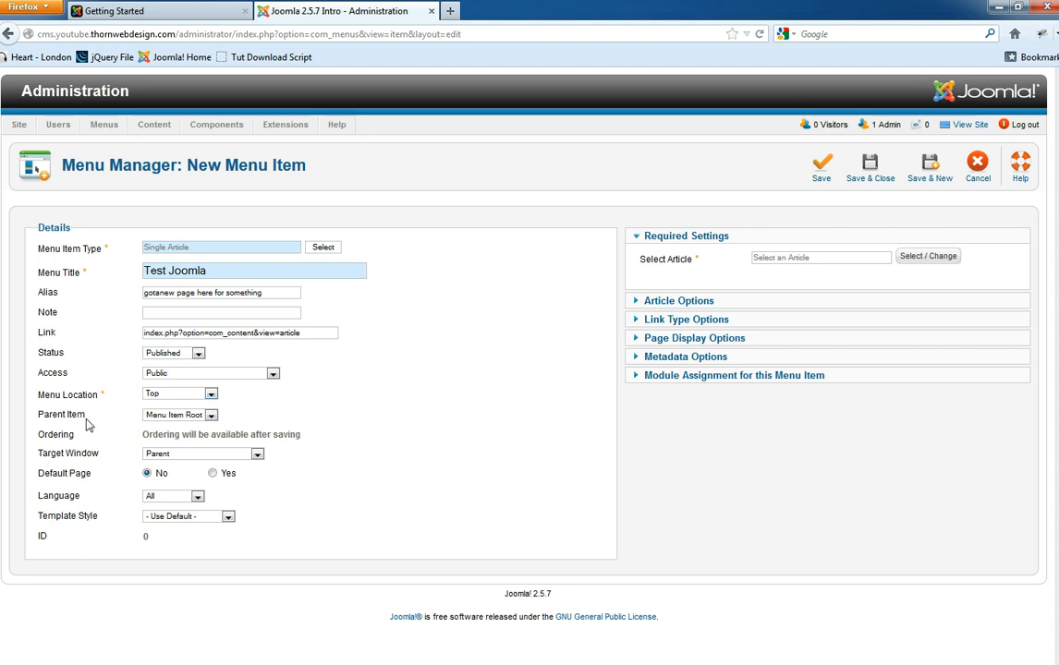
left_click(171, 416)
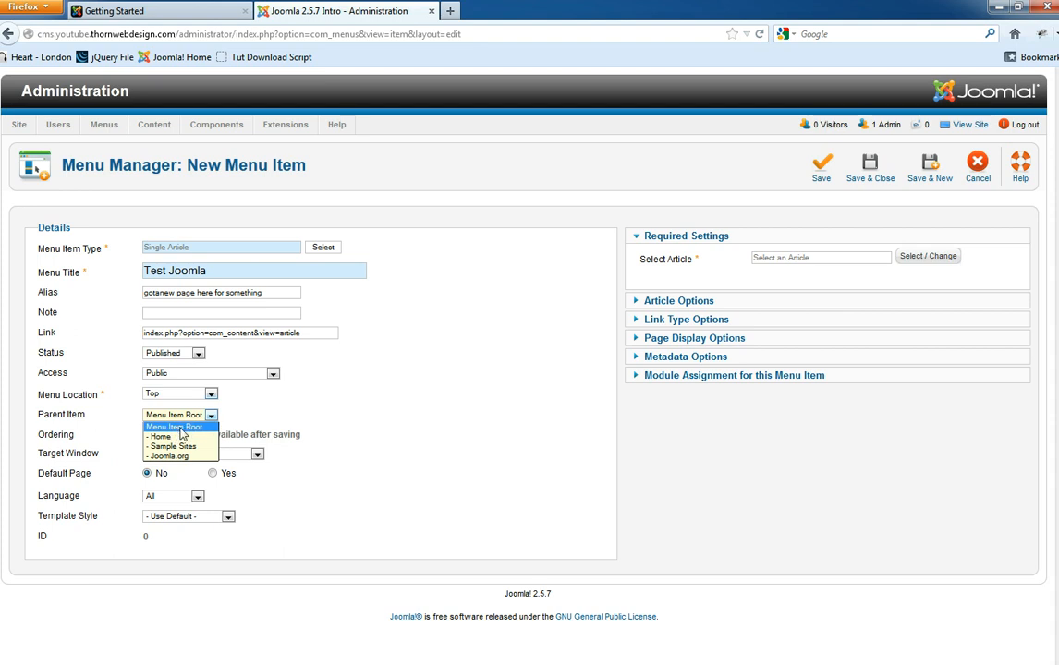
left_click(205, 427)
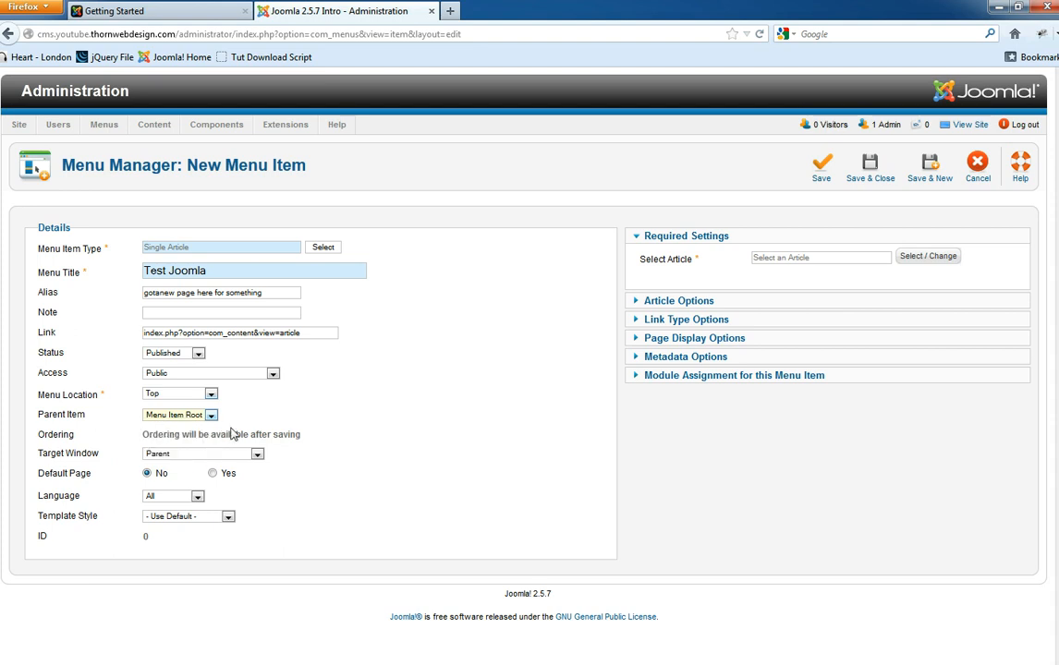
left_click(352, 453)
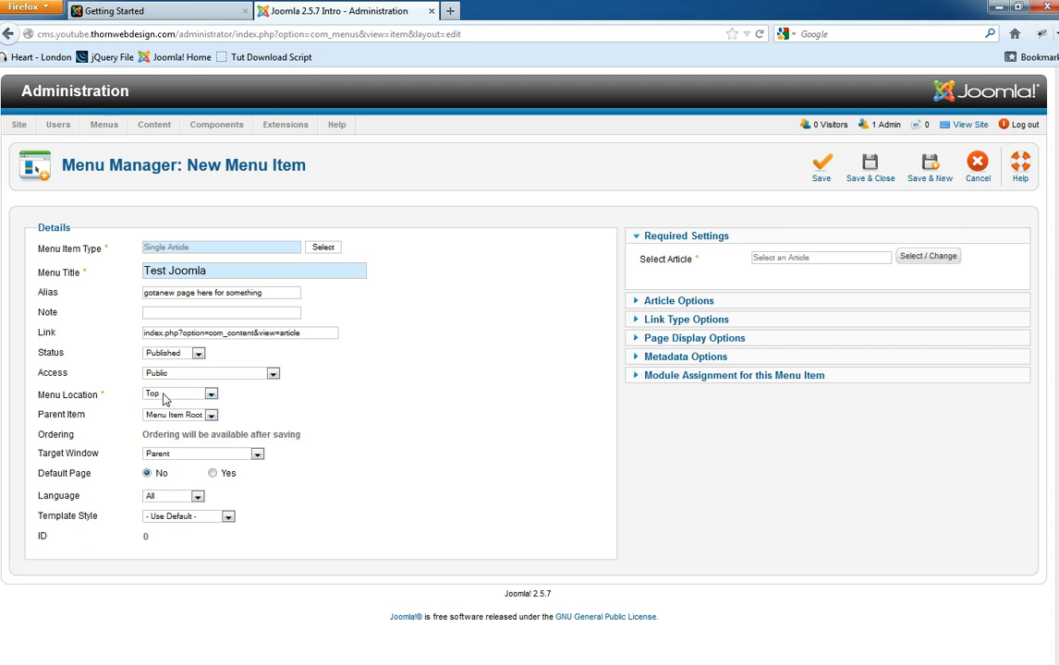
left_click(195, 454)
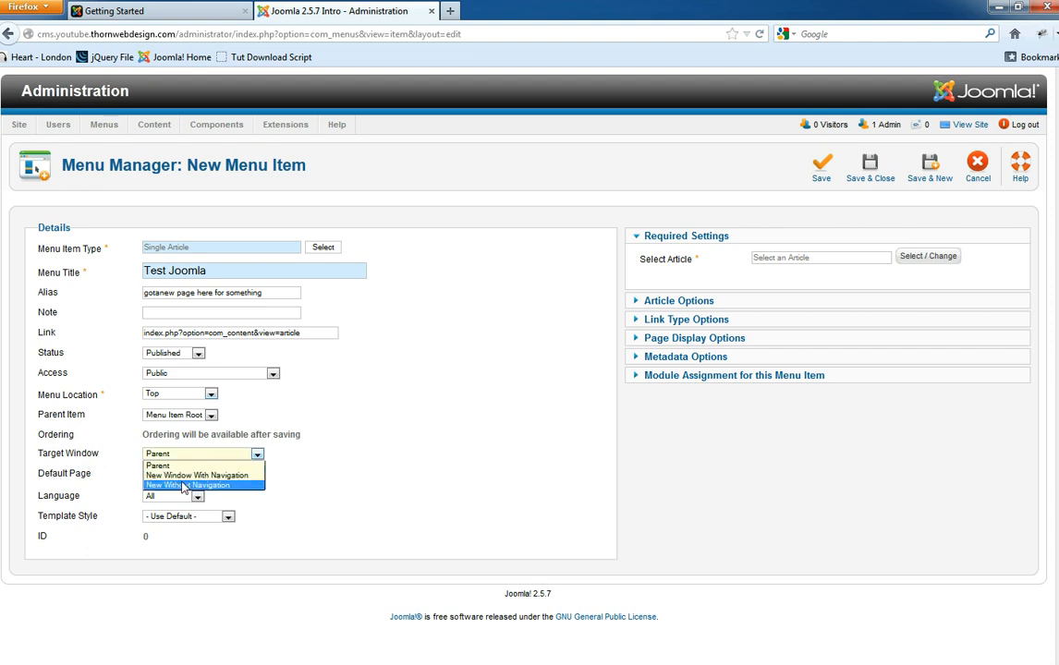
left_click(363, 477)
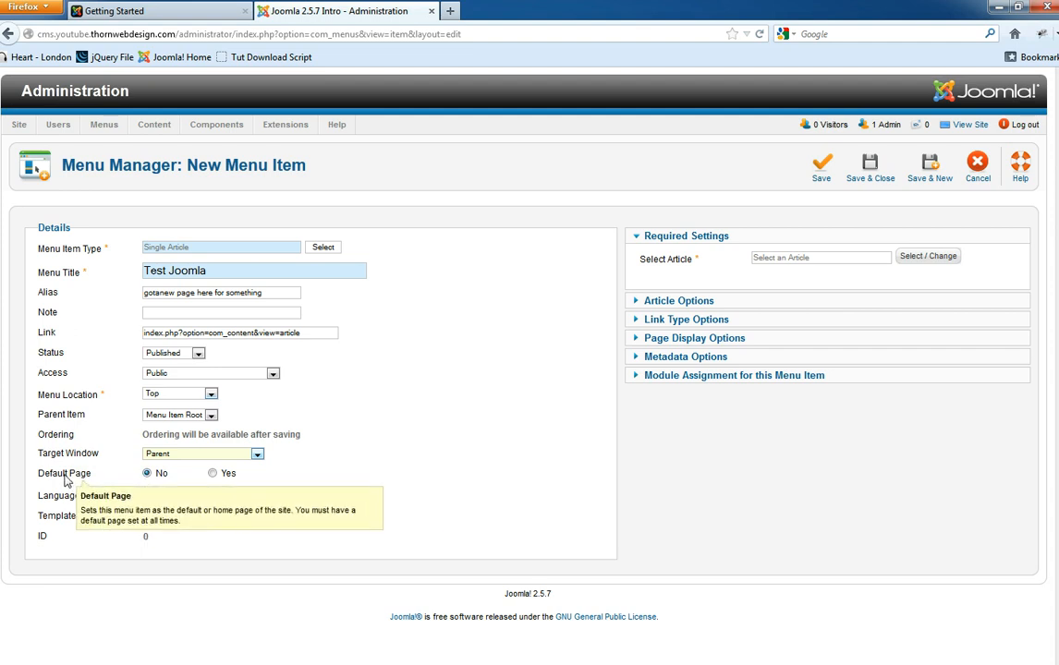
left_click(193, 500)
left_click(120, 499)
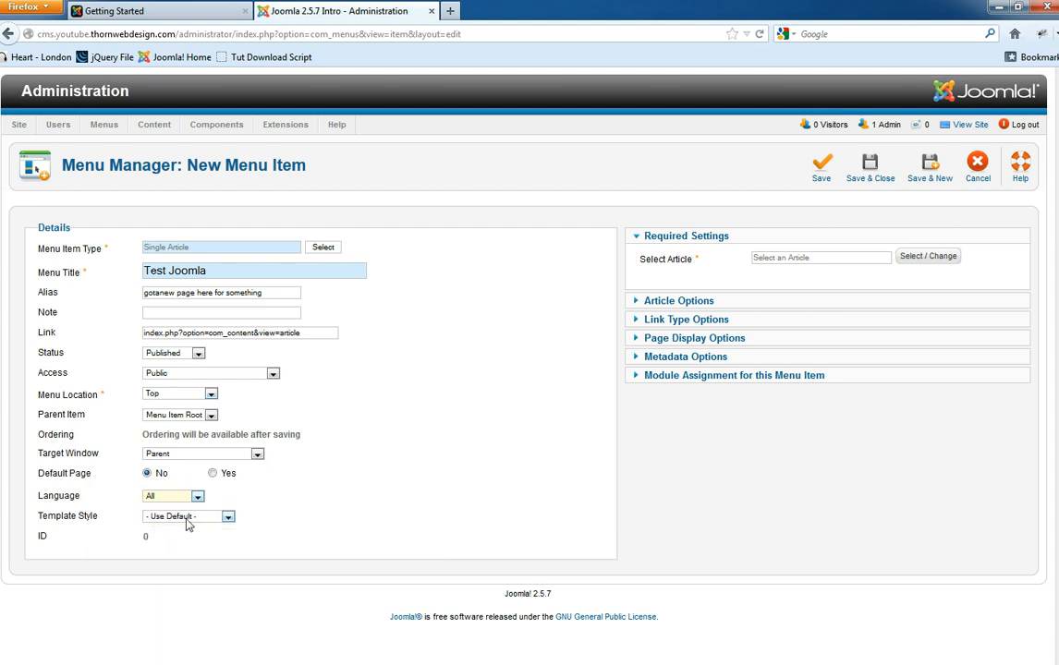
left_click(470, 419)
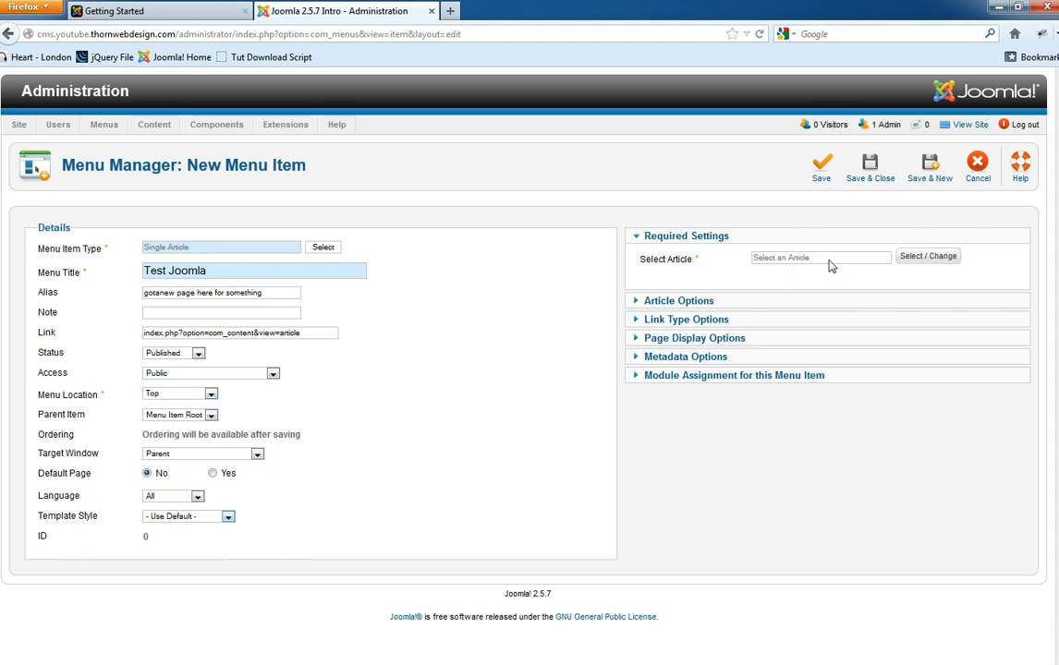
- Pick Default Article, filtered by the Uncategorised category, as the item's linked article
left_click(927, 258)
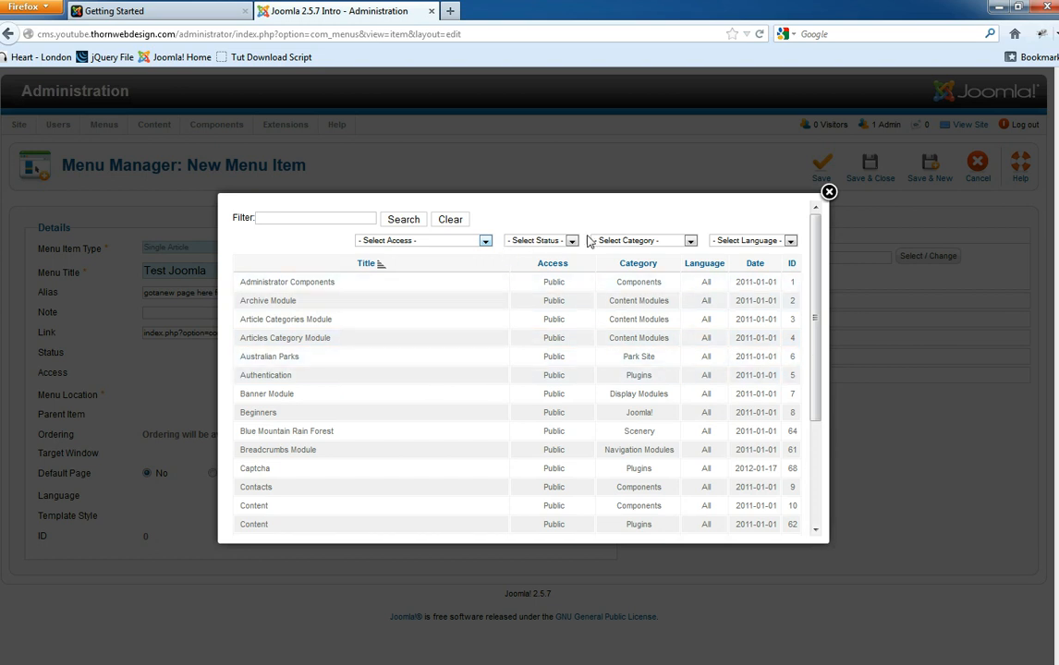
left_click(621, 240)
left_click_drag(693, 299, 694, 393)
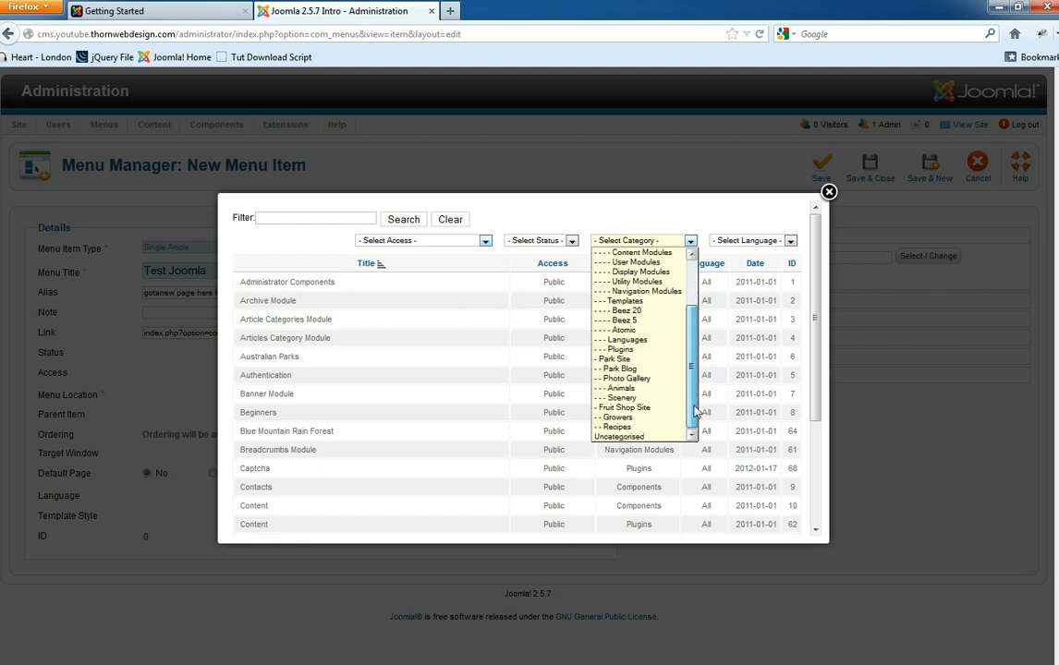
left_click(633, 436)
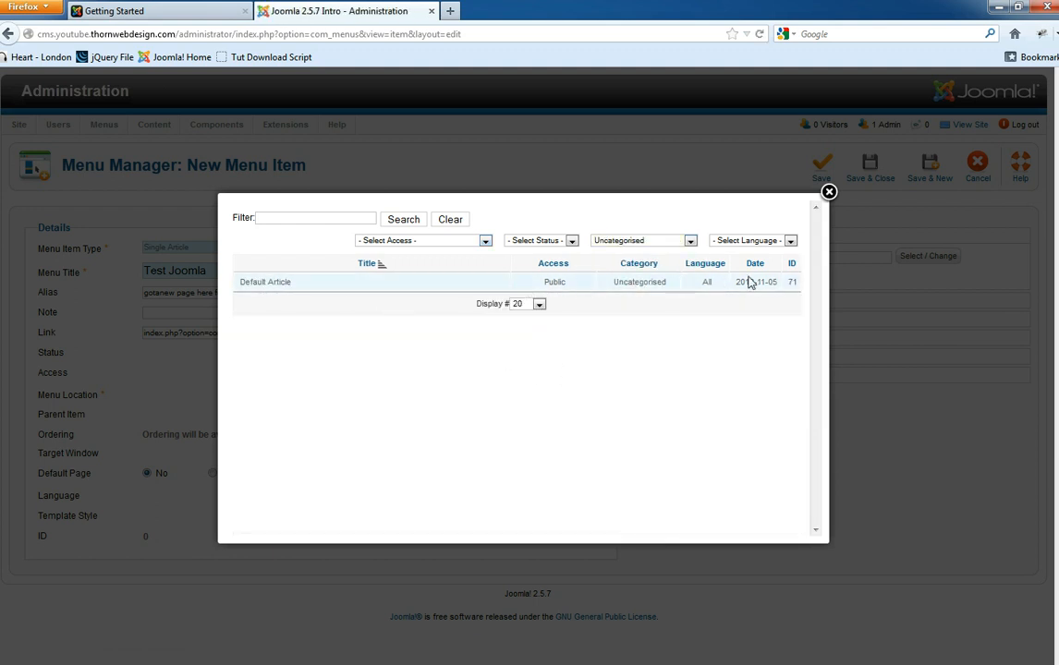
left_click(267, 285)
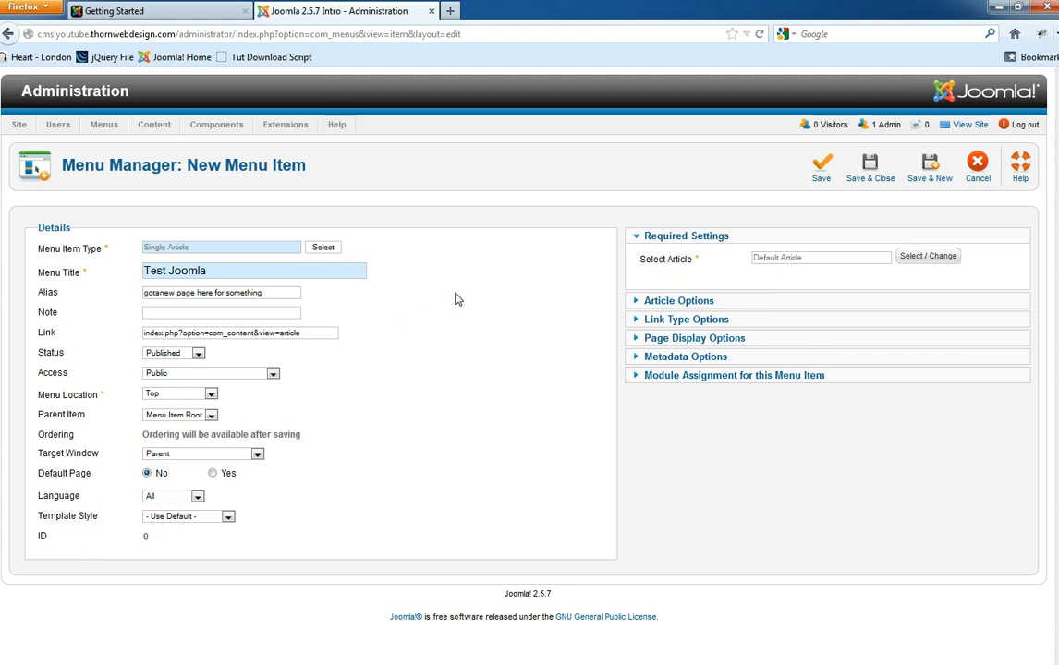
- Save Test Joomla, reload the front end with F5, and follow its new top-menu link
left_click(820, 168)
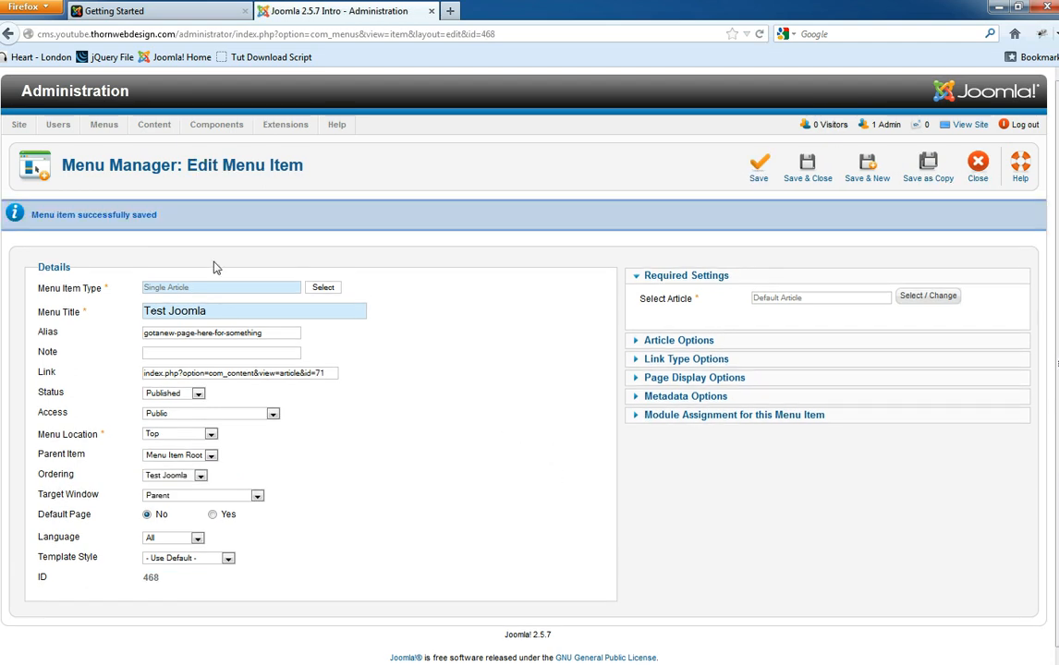
left_click_drag(158, 215, 47, 218)
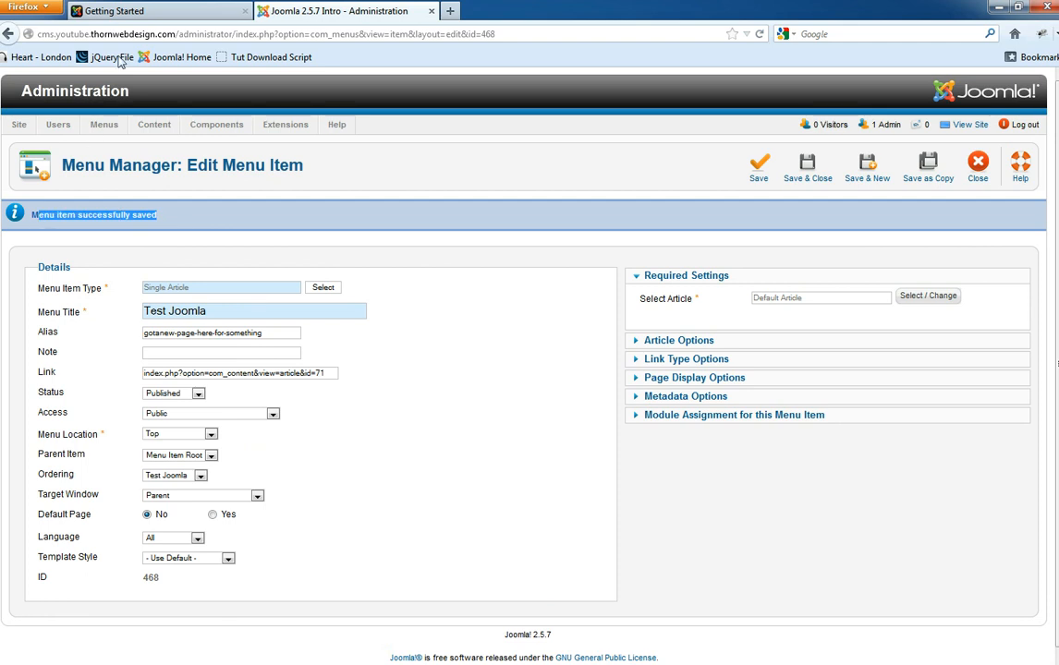
left_click(152, 9)
left_click(76, 218)
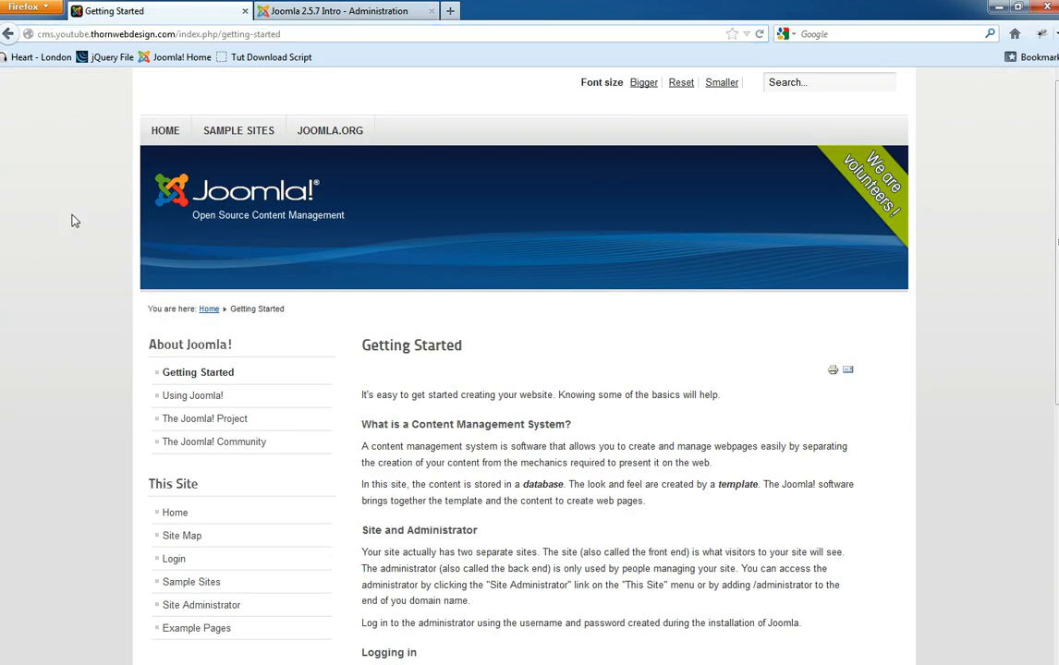
key("F5")
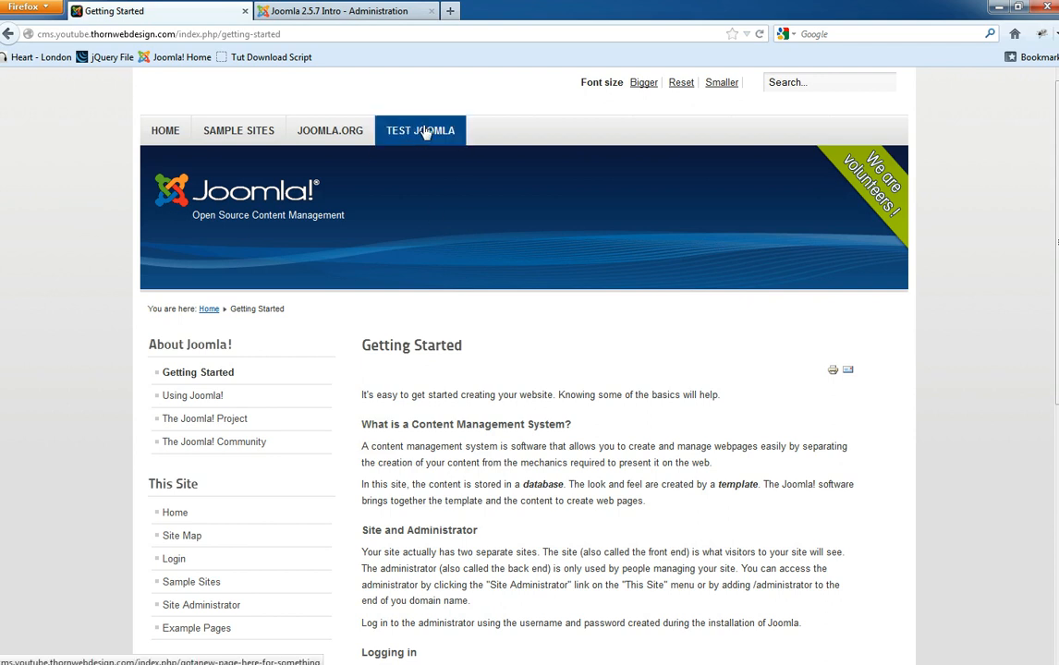
left_click(387, 128)
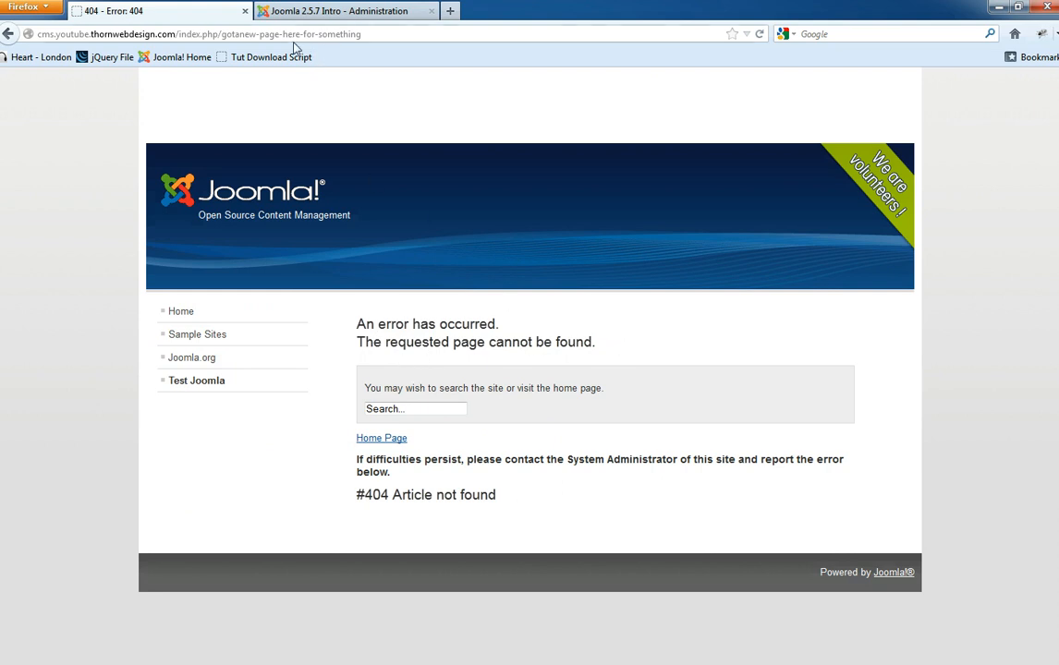
- From the site Home page, click TEST JOOMLA again to confirm the 404, then return to the editor
left_click(287, 9)
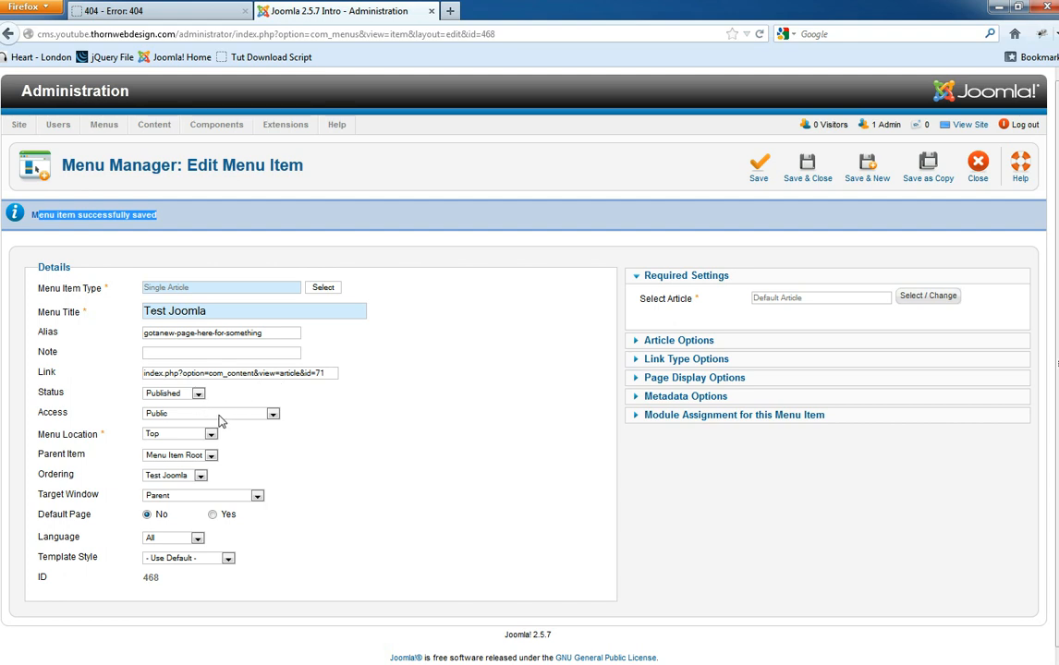
left_click(185, 11)
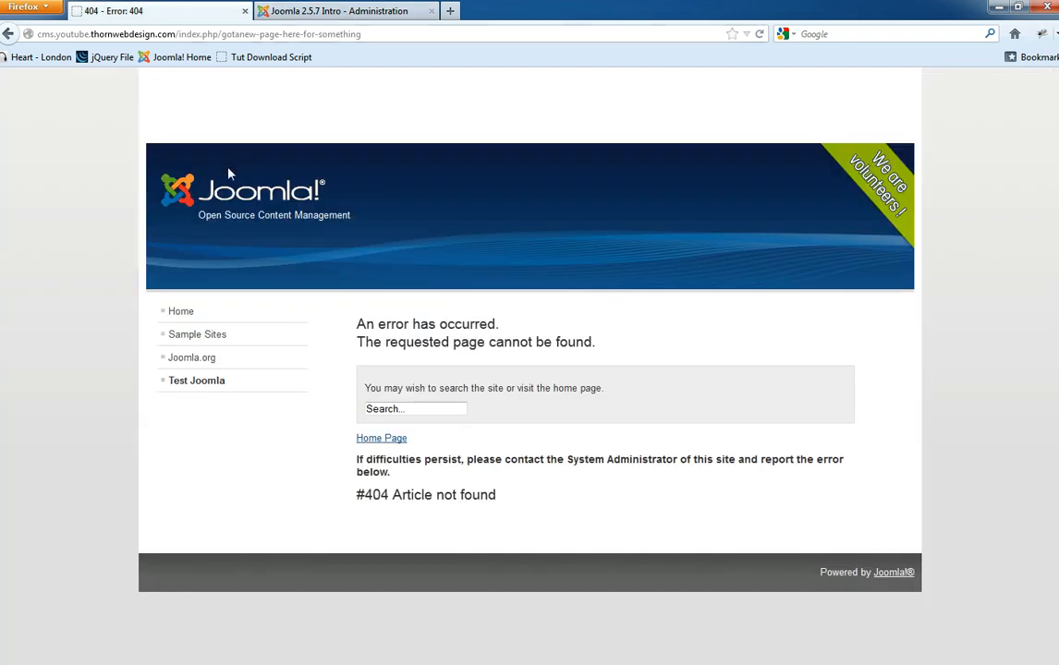
left_click(185, 314)
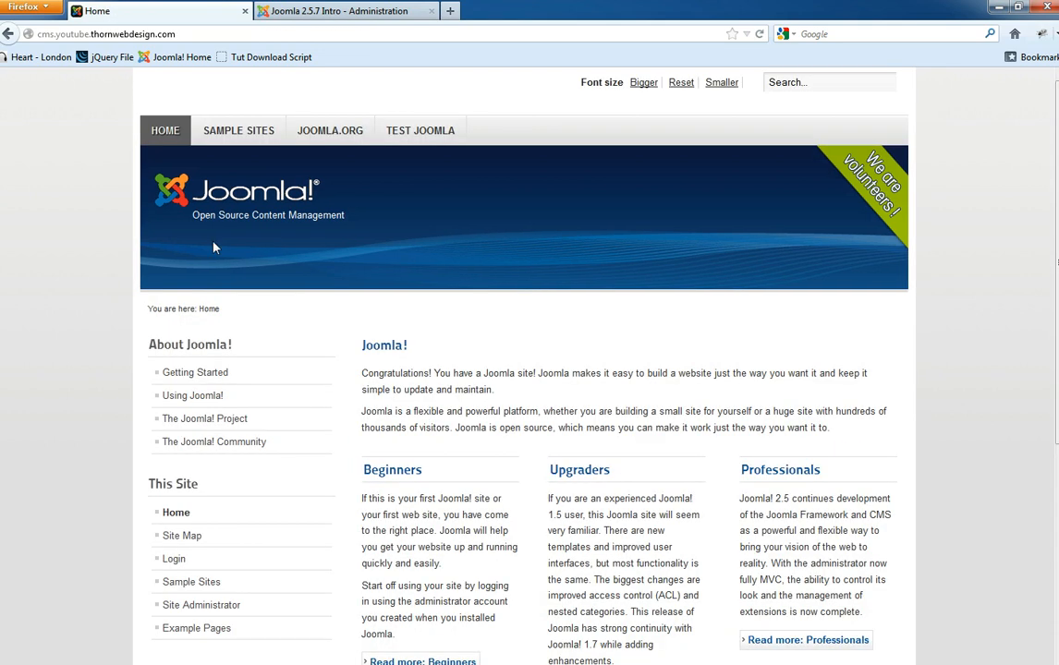
left_click(421, 131)
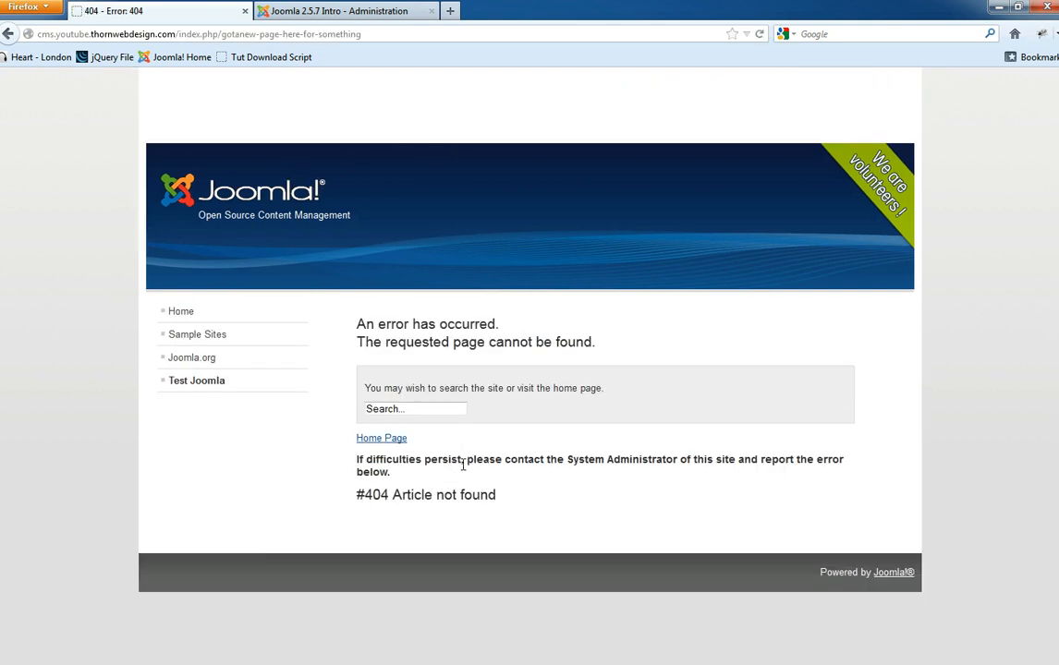
left_click(323, 13)
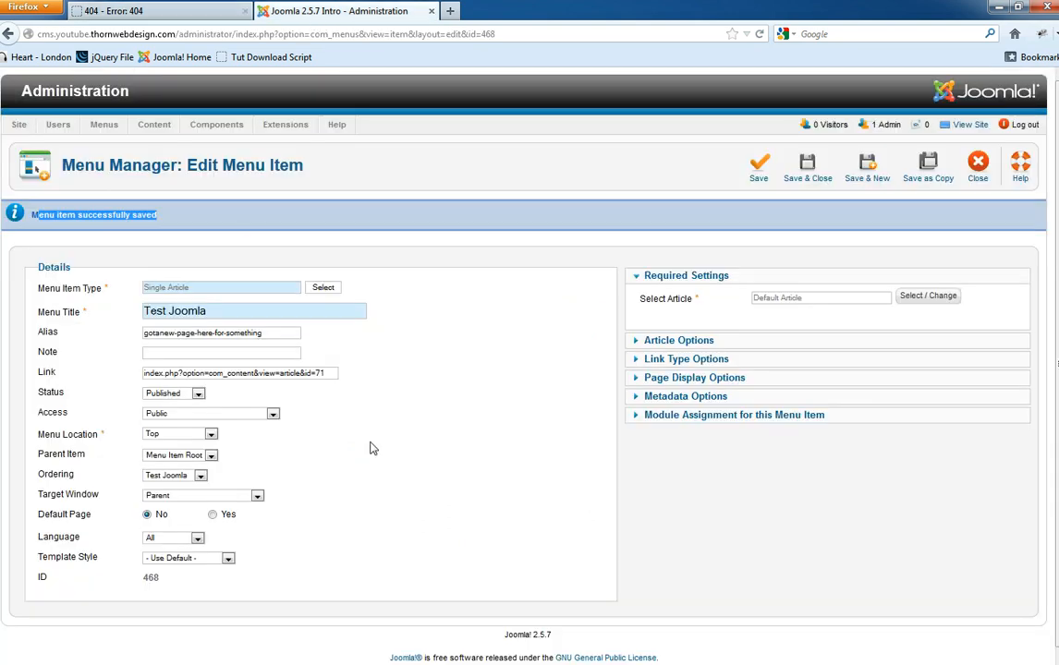
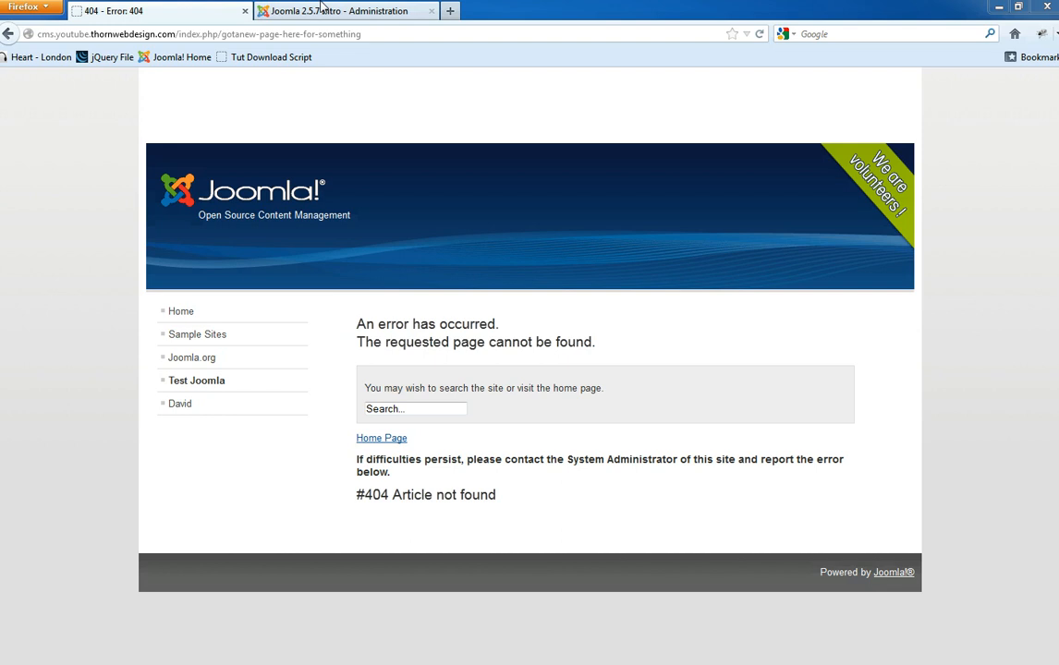
- Leave the Default Article editor without saving and return to the Article Manager list
left_click(323, 10)
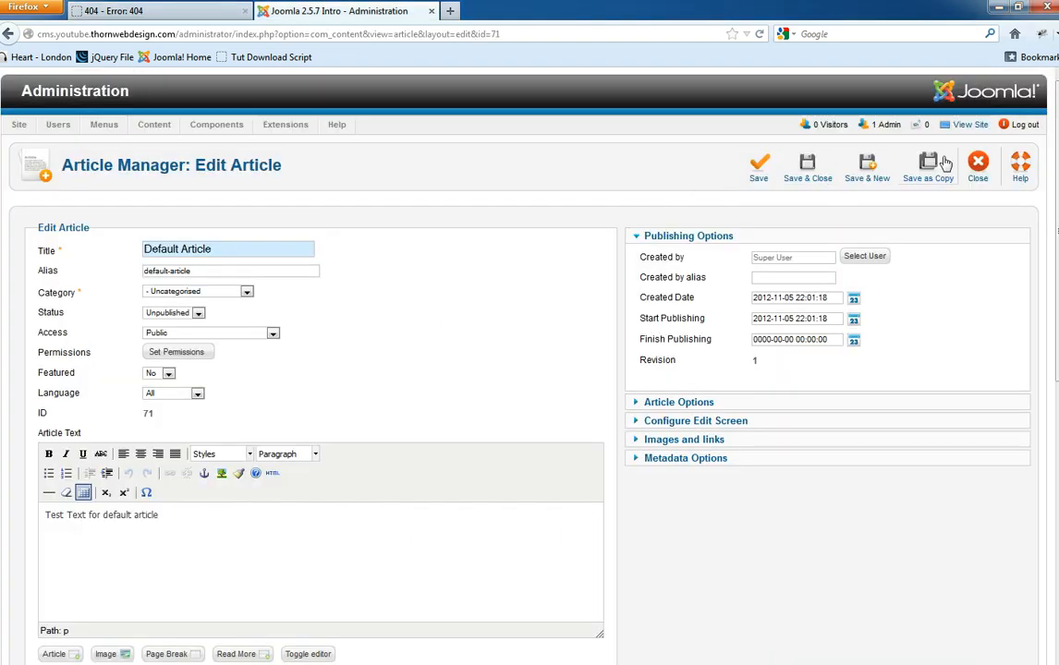
left_click(978, 166)
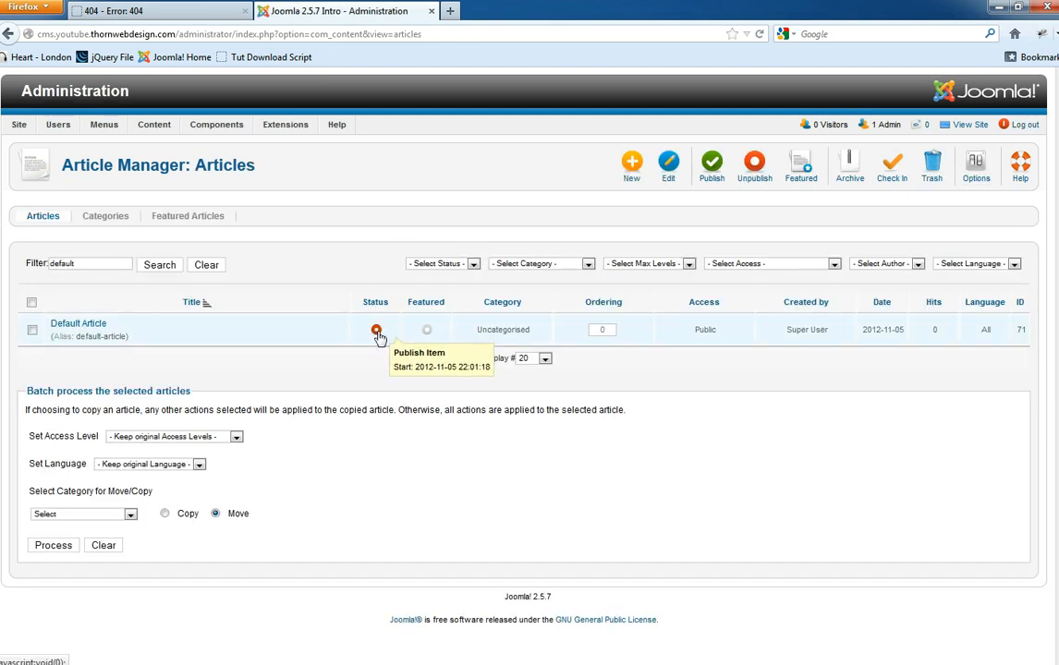
- Publish the Default Article by setting its Status to Published and saving it
key("ctrl+Tab")
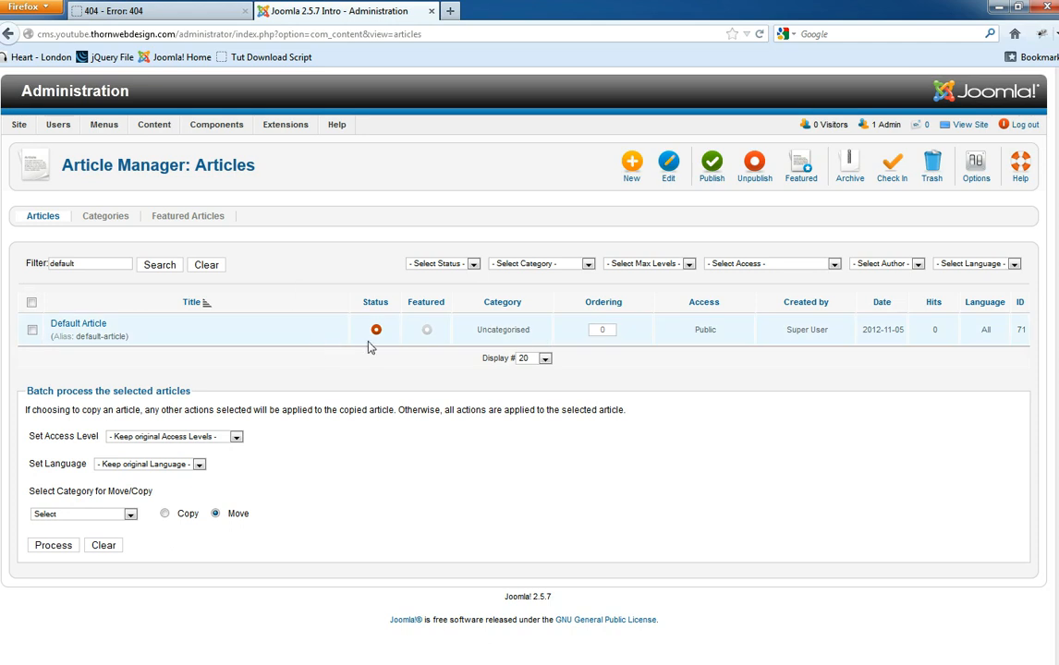
left_click(377, 330)
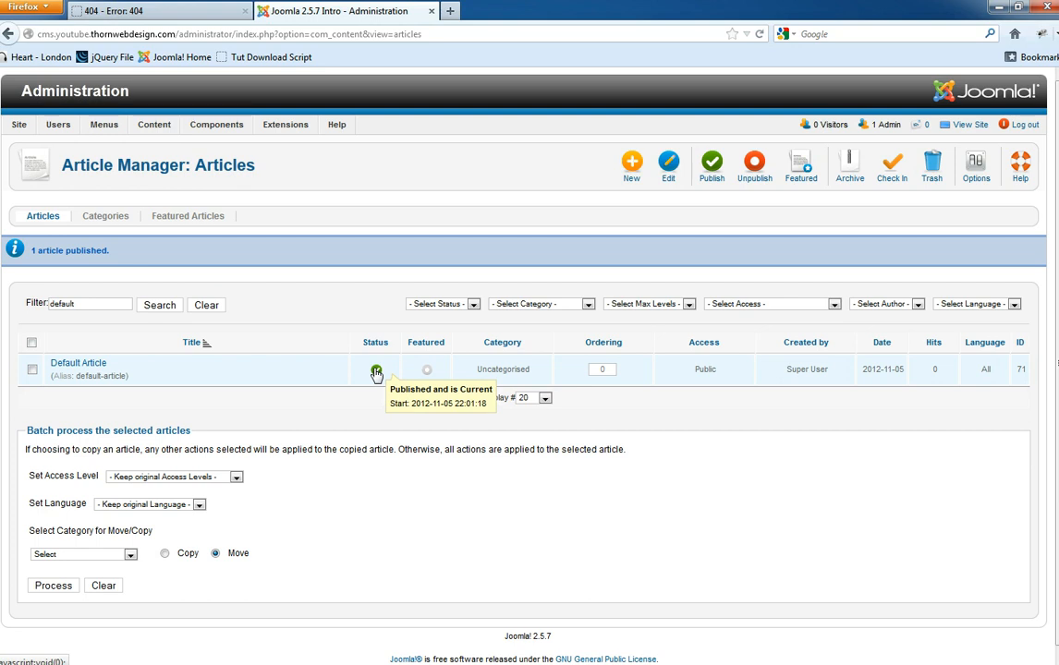
left_click(376, 370)
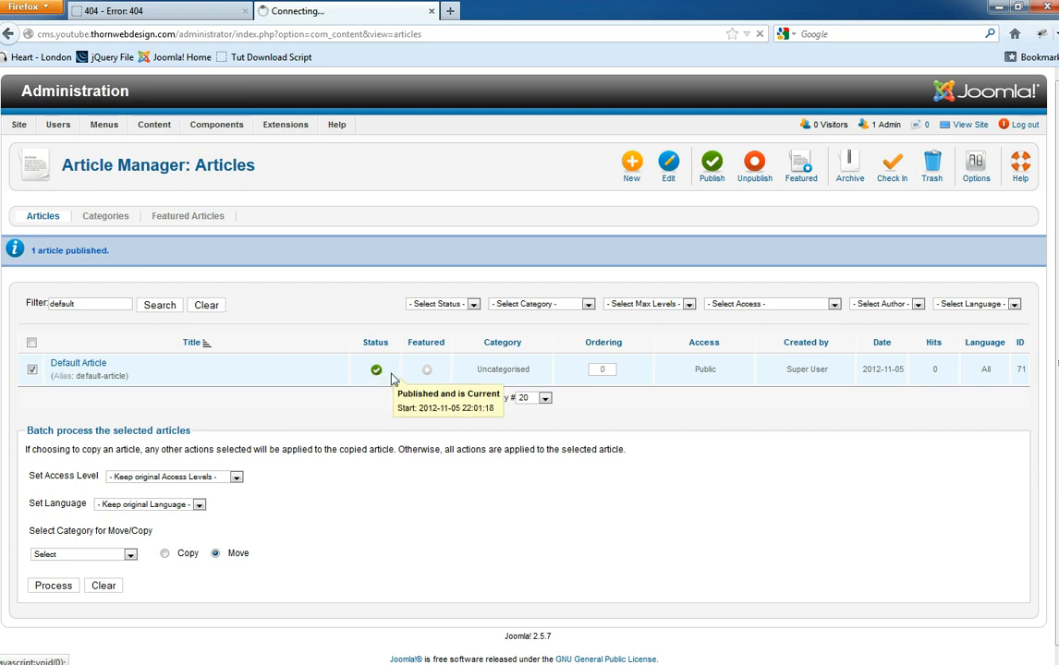
left_click(80, 364)
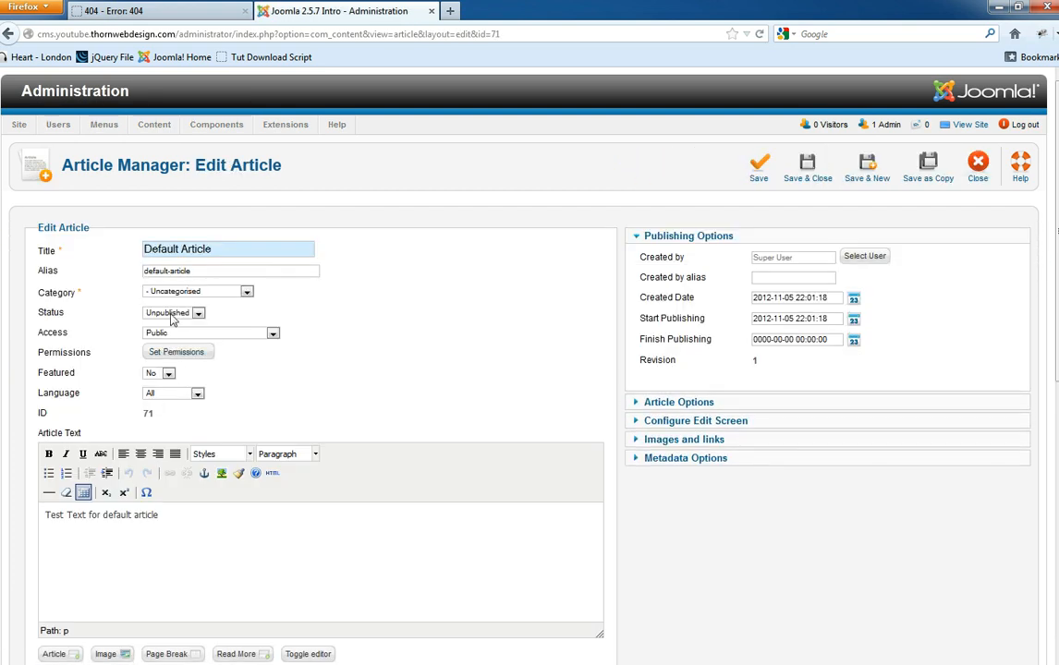
left_click(171, 313)
left_click(163, 323)
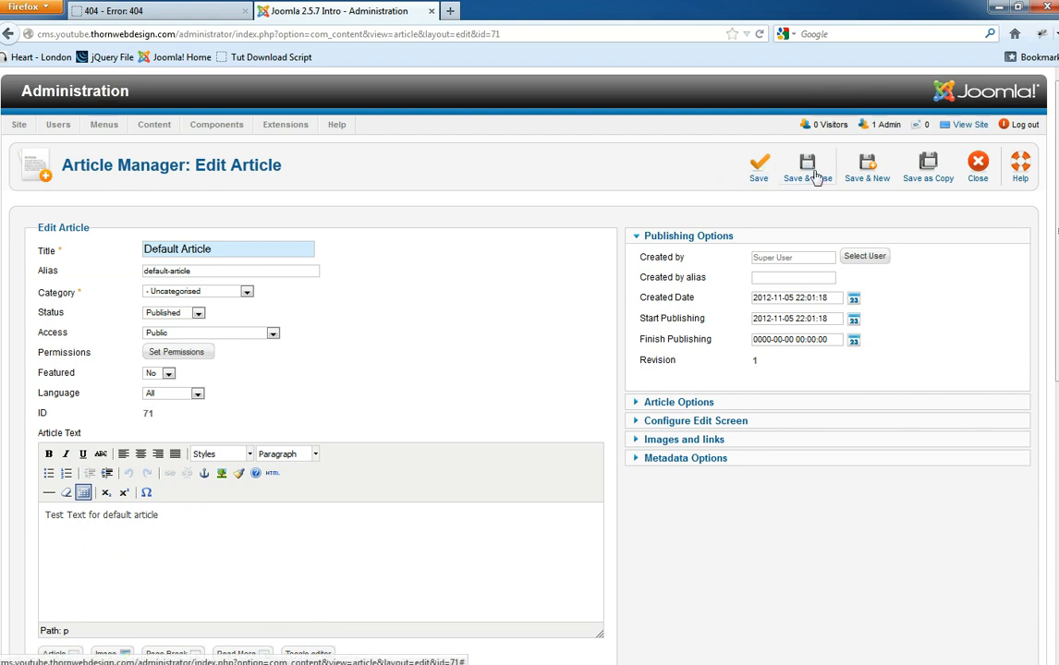
left_click(748, 182)
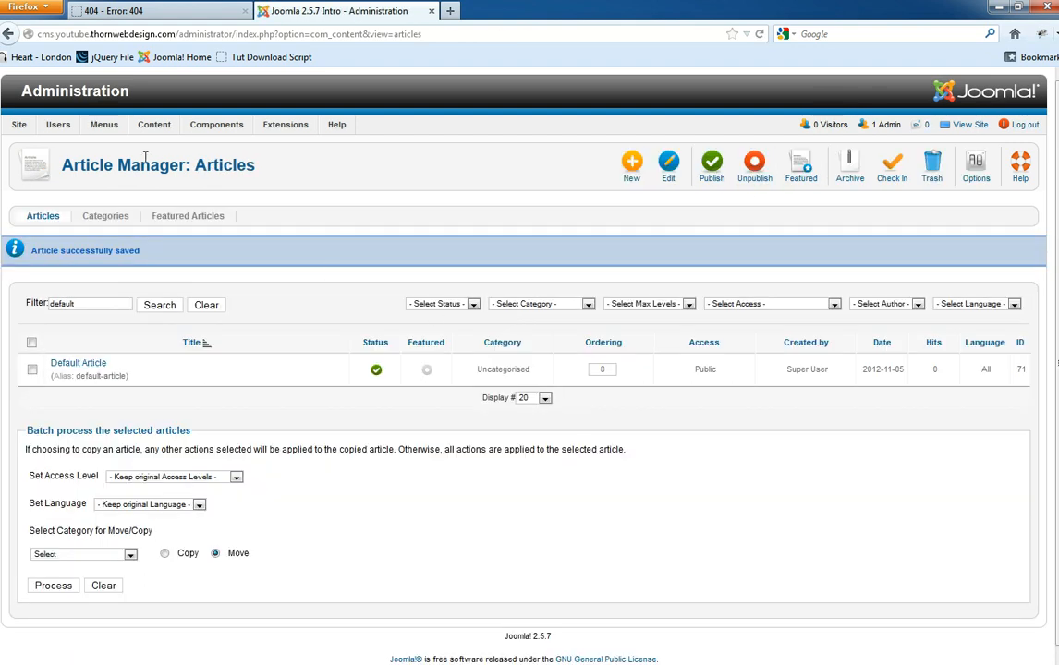
- Filter the article list to the Uncategorised category, clear the 'default' search, and view the front end
mouse_move(145, 124)
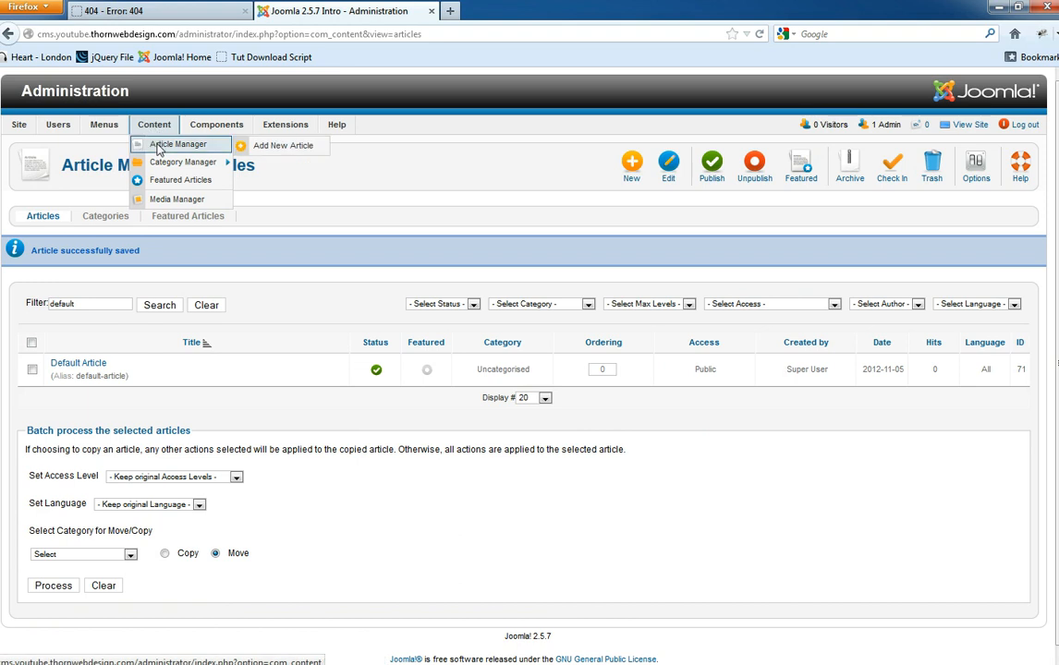
left_click(160, 150)
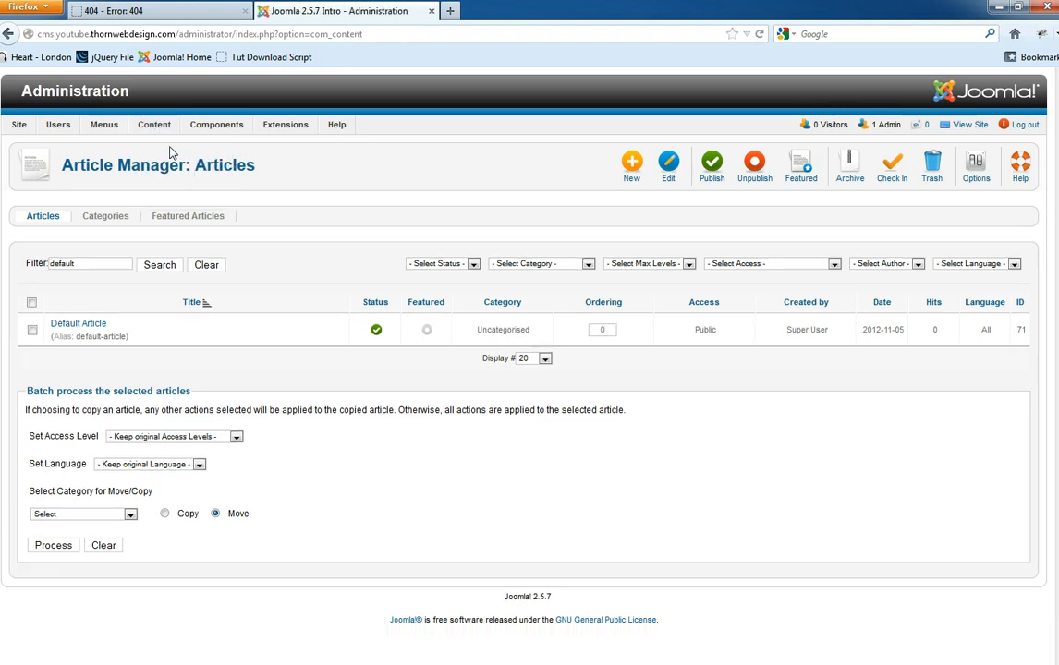
double_click(77, 262)
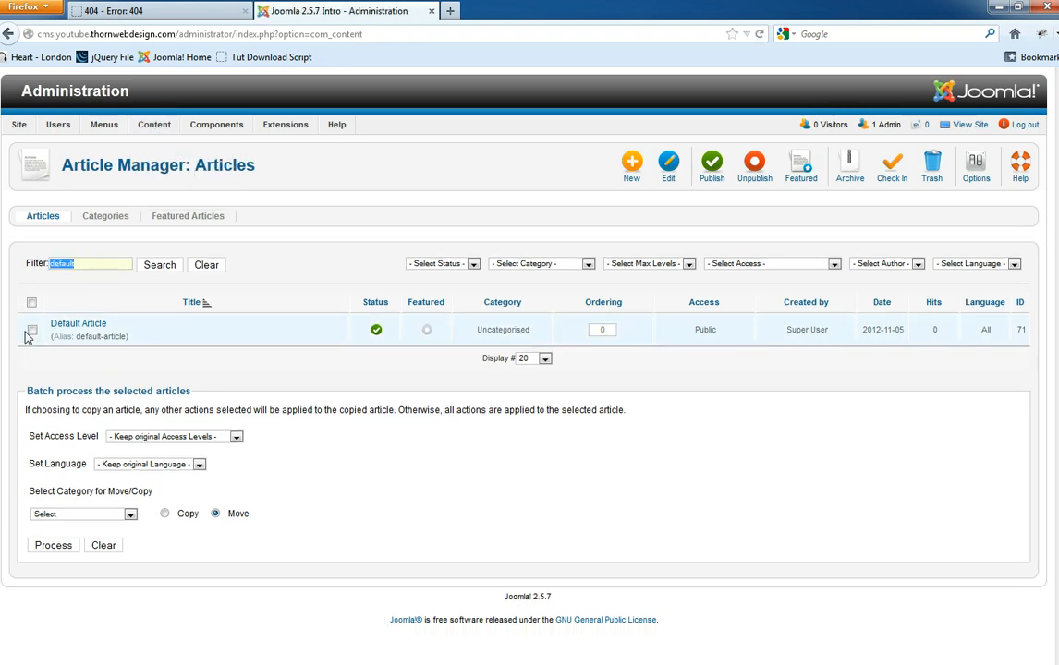
left_click(543, 268)
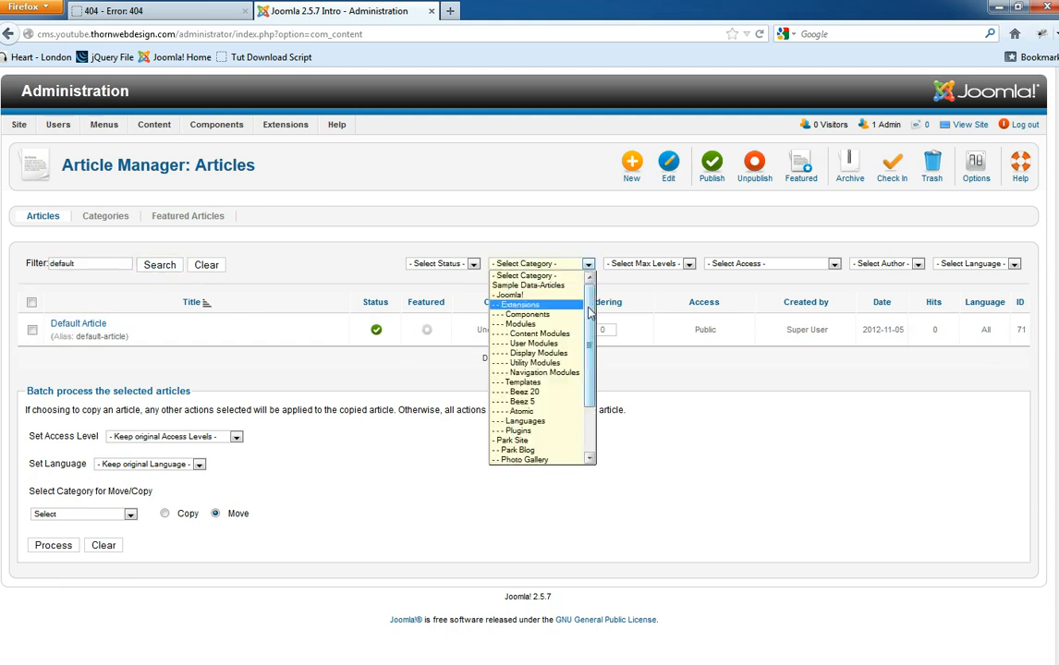
scroll(536, 370, "down", 2)
left_click(545, 460)
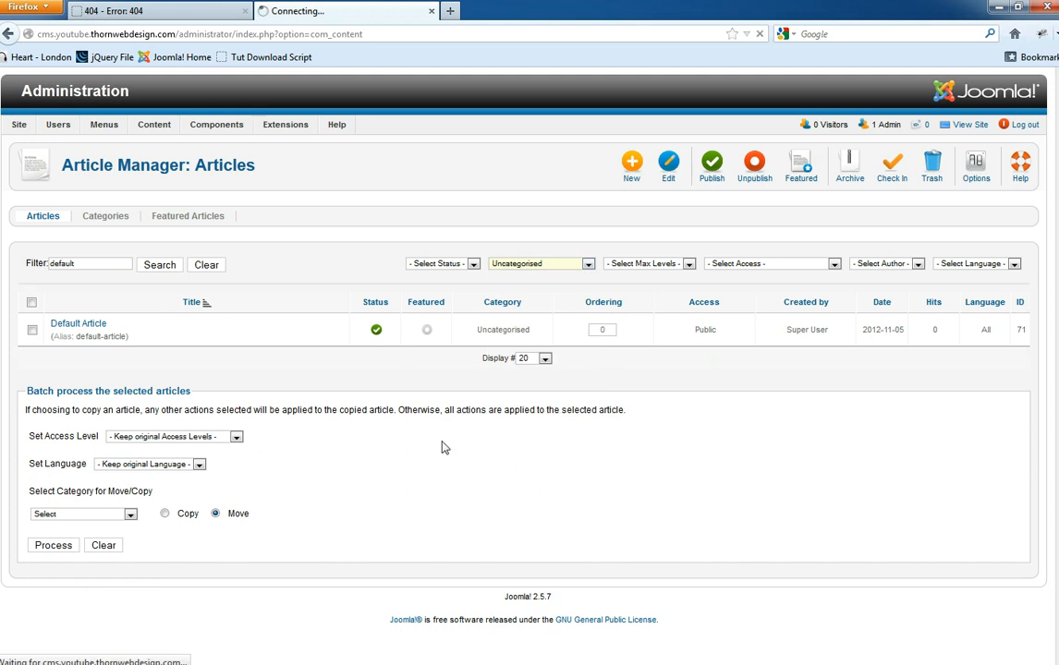
left_click(204, 266)
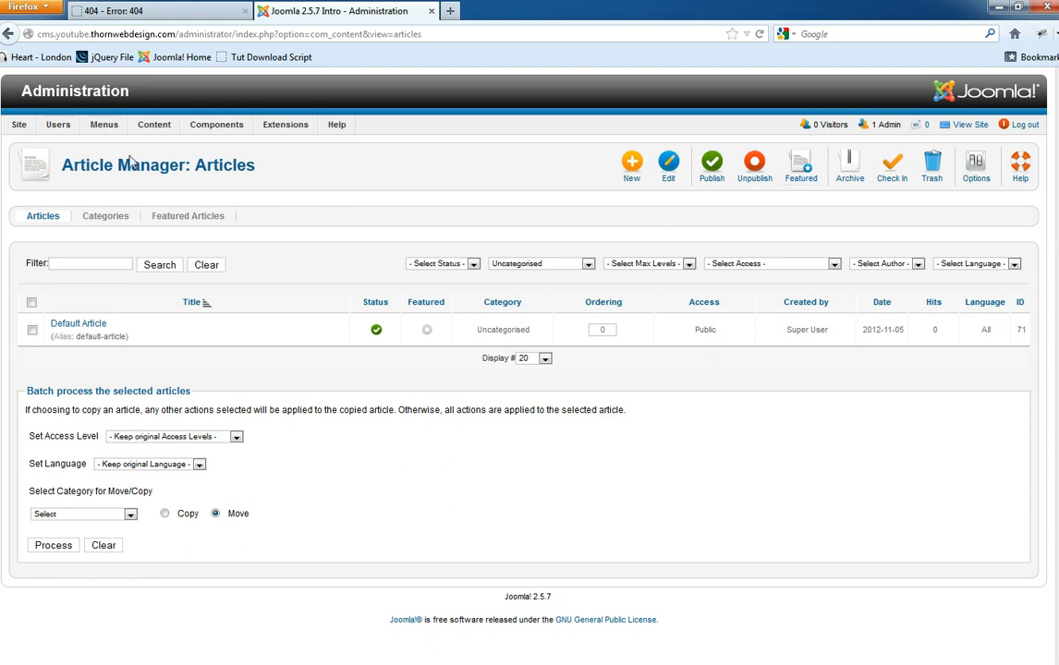
left_click(160, 11)
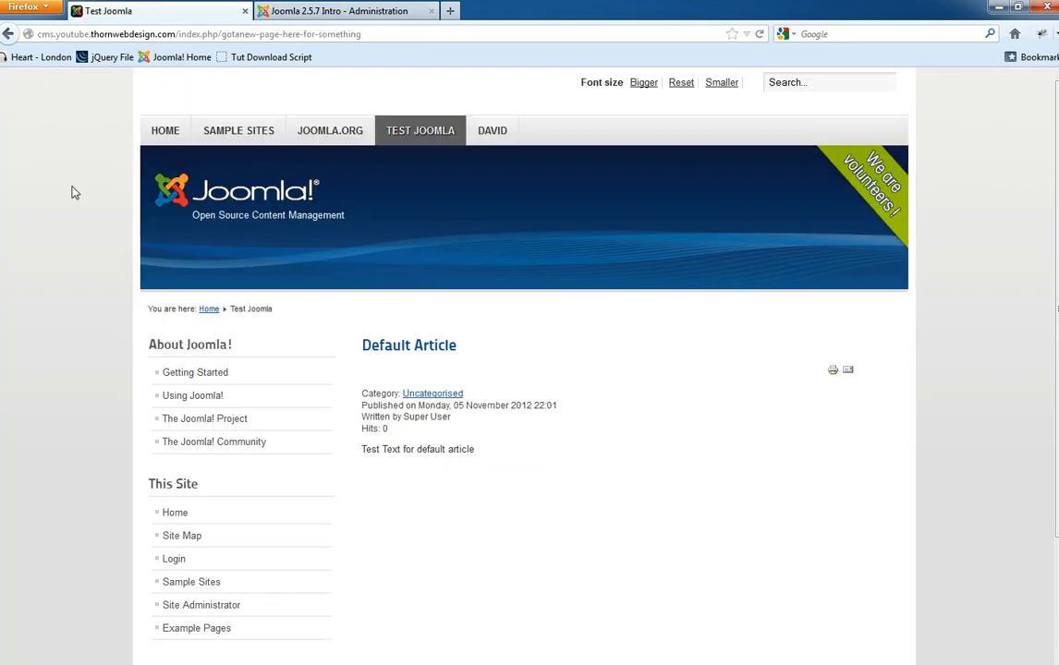
- Look over the published Default Article on the front-end page, then return to the administration
left_click_drag(465, 348, 397, 347)
left_click(462, 349)
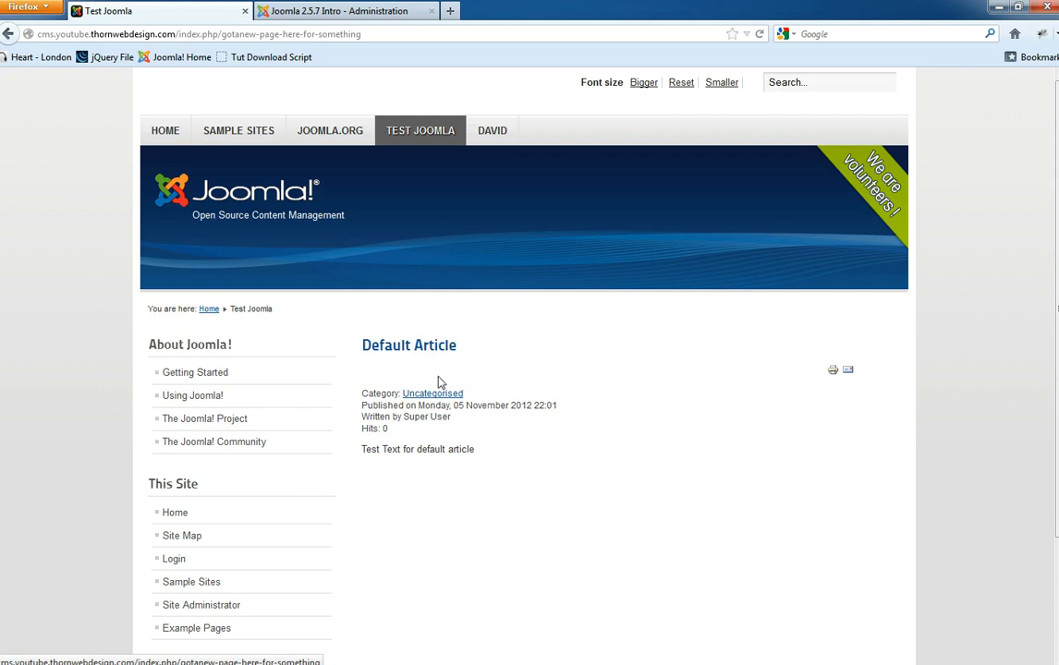
scroll(466, 481, "down", 2)
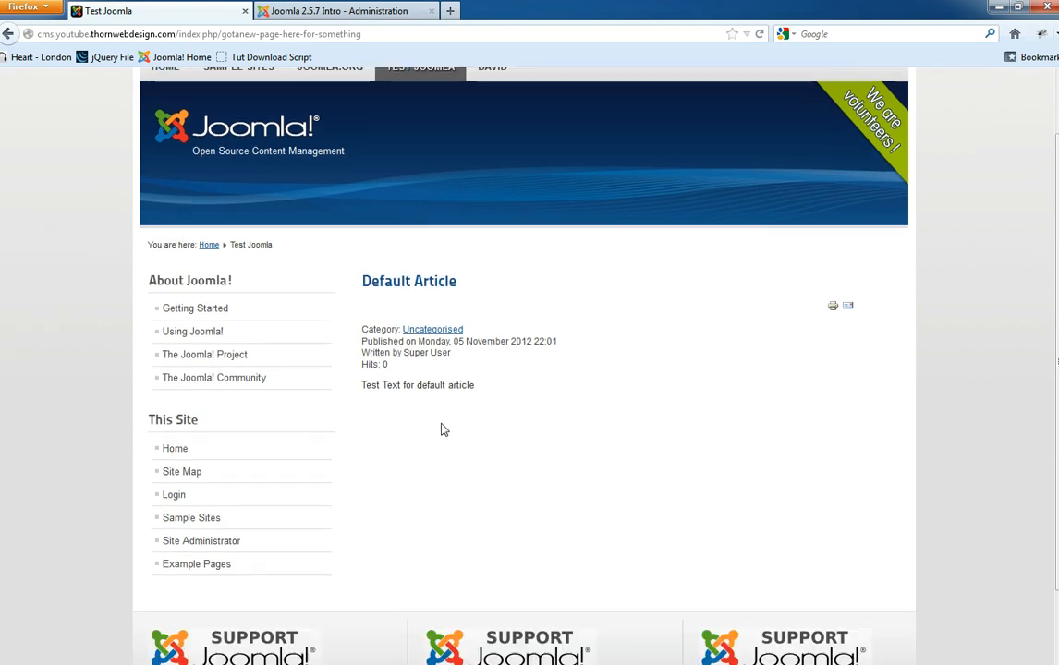
left_click_drag(482, 370, 365, 366)
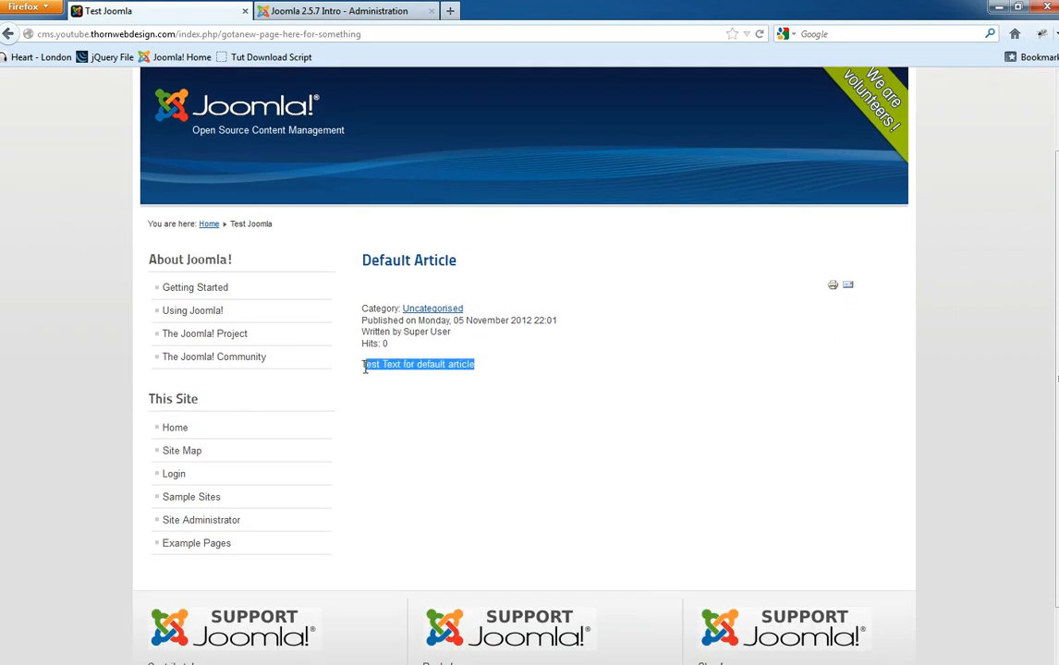
left_click(486, 370)
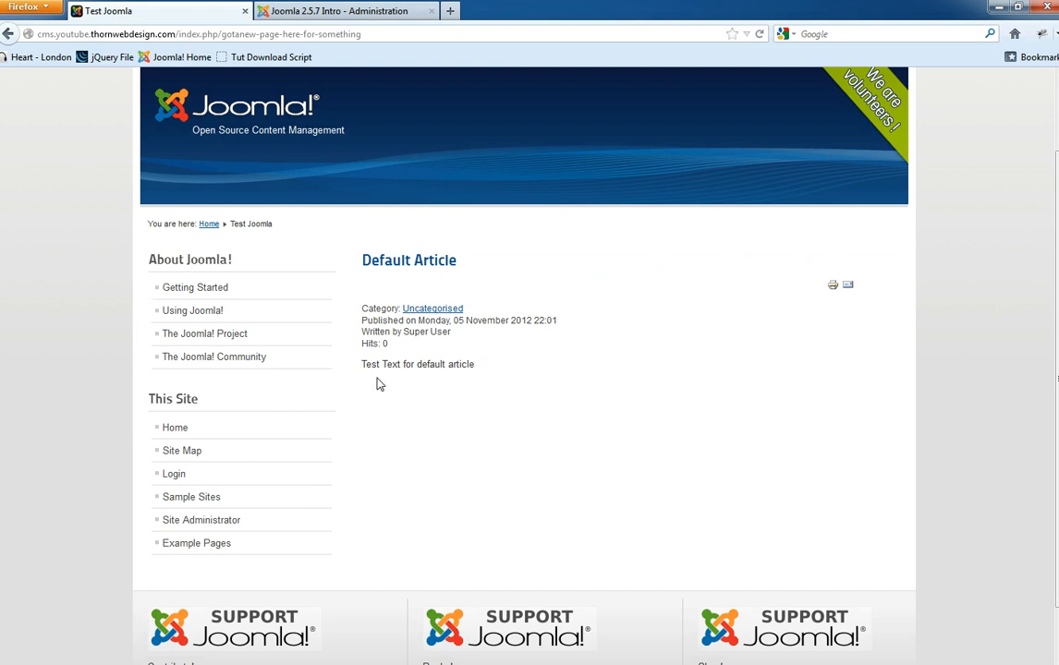
scroll(369, 360, "up", 2)
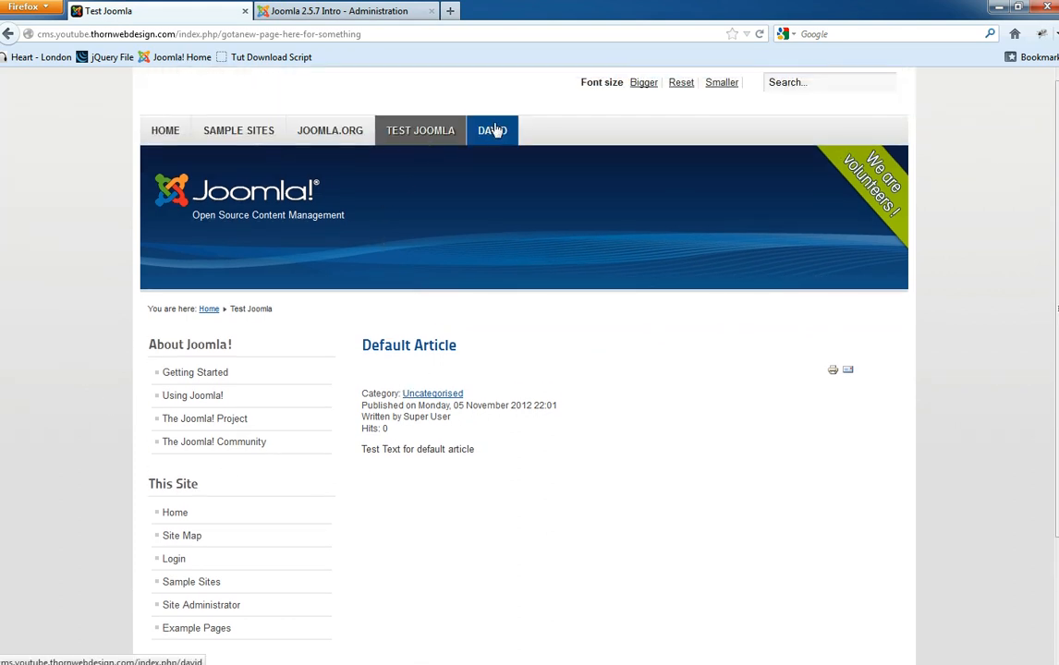
left_click(325, 10)
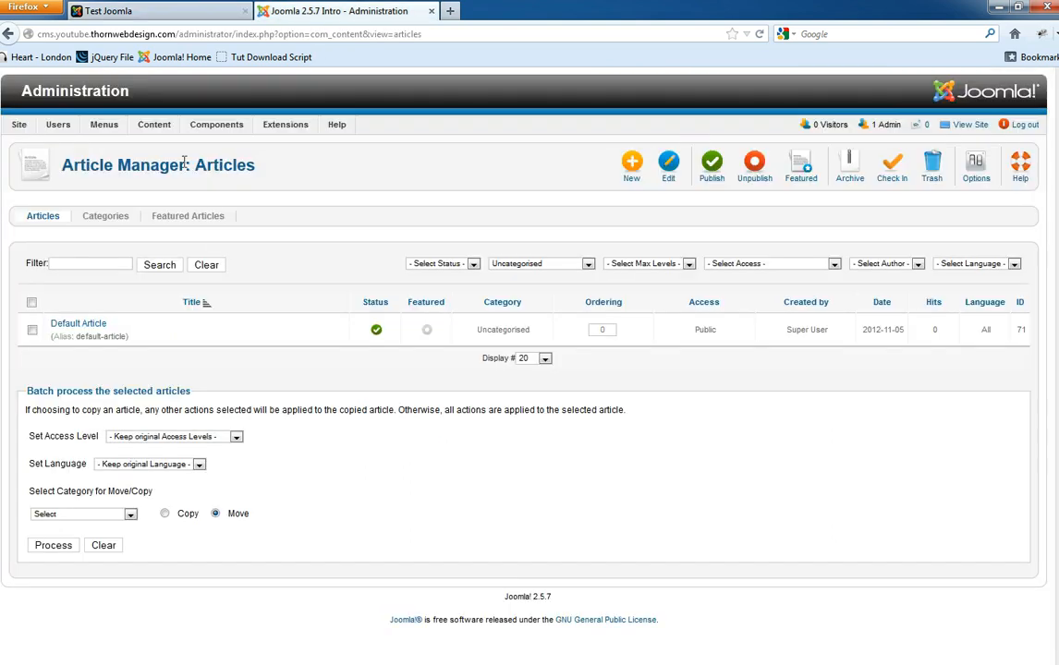
- Trash the David item from the Top menu and reload the front end to check the menu
mouse_move(103, 123)
left_click(113, 181)
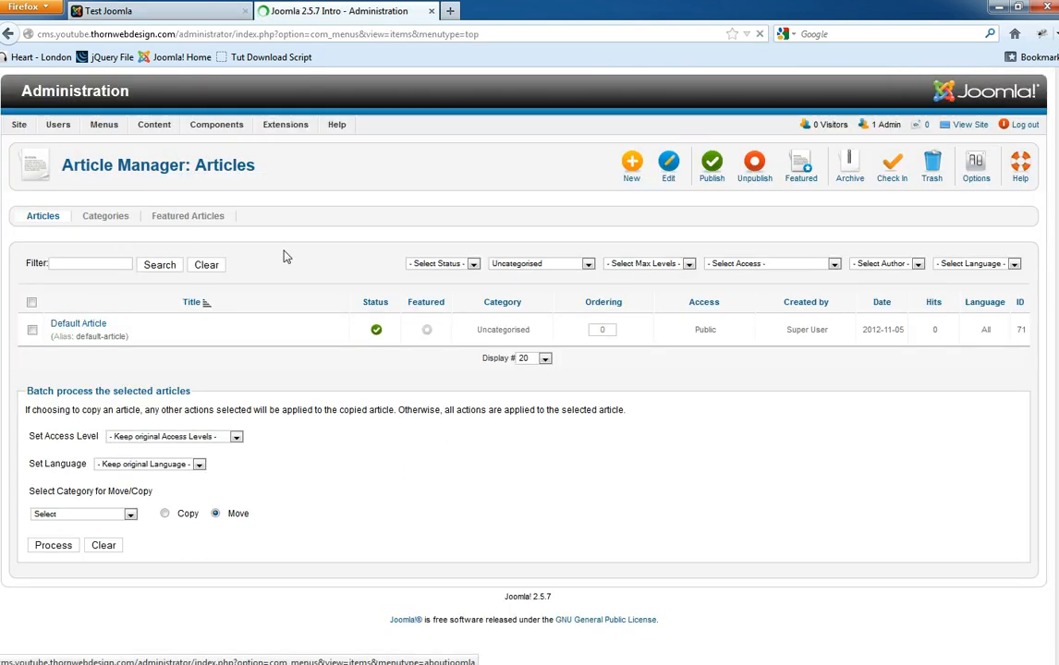
left_click(32, 448)
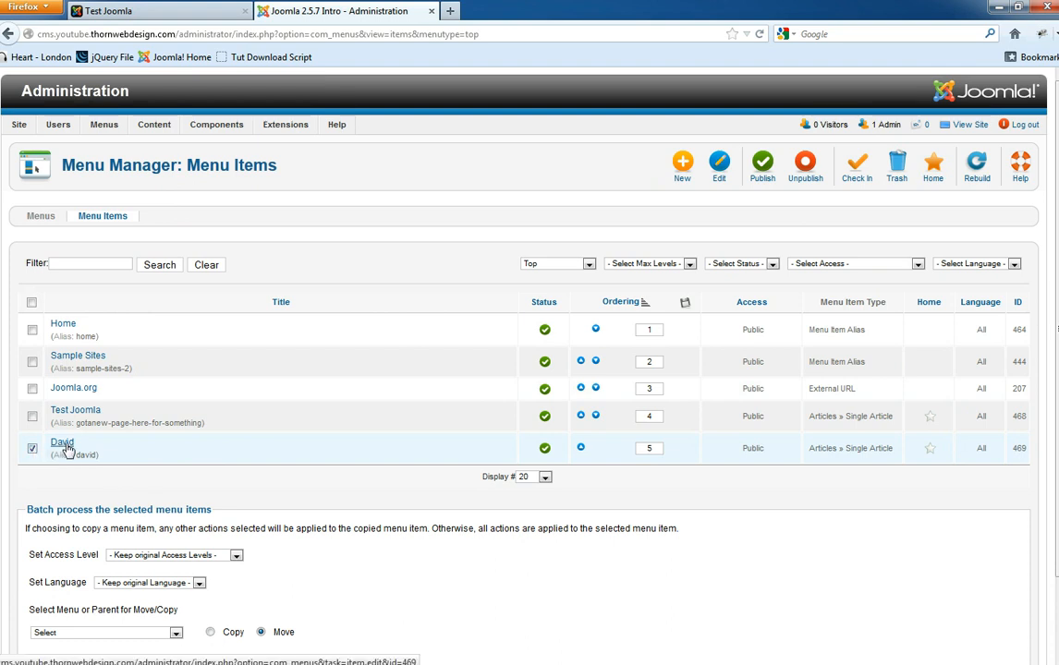
left_click(894, 171)
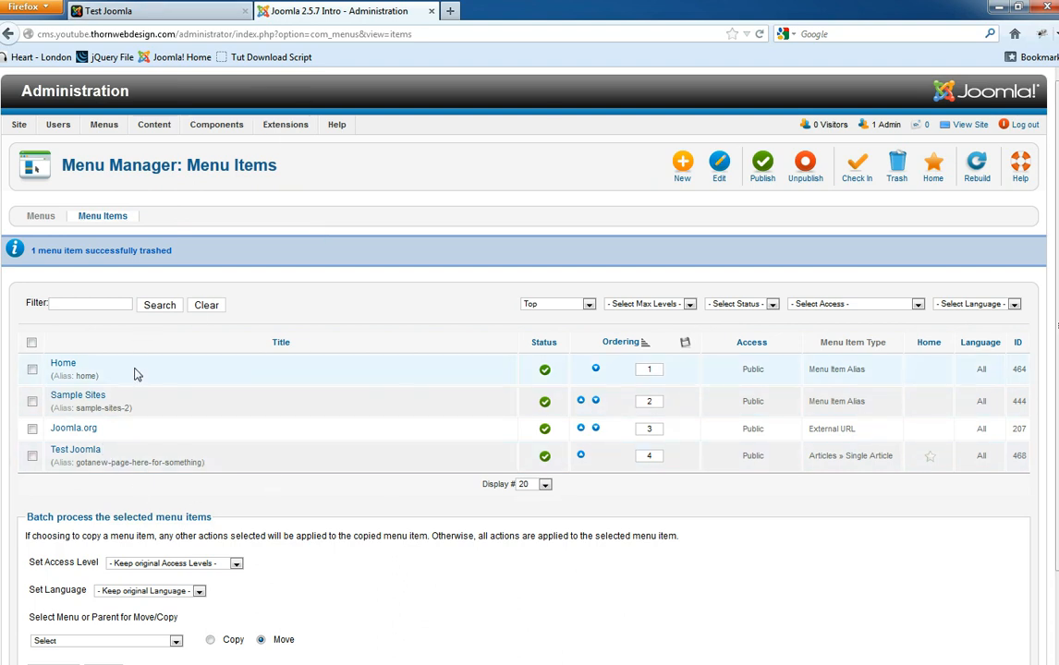
left_click(129, 11)
key("F5")
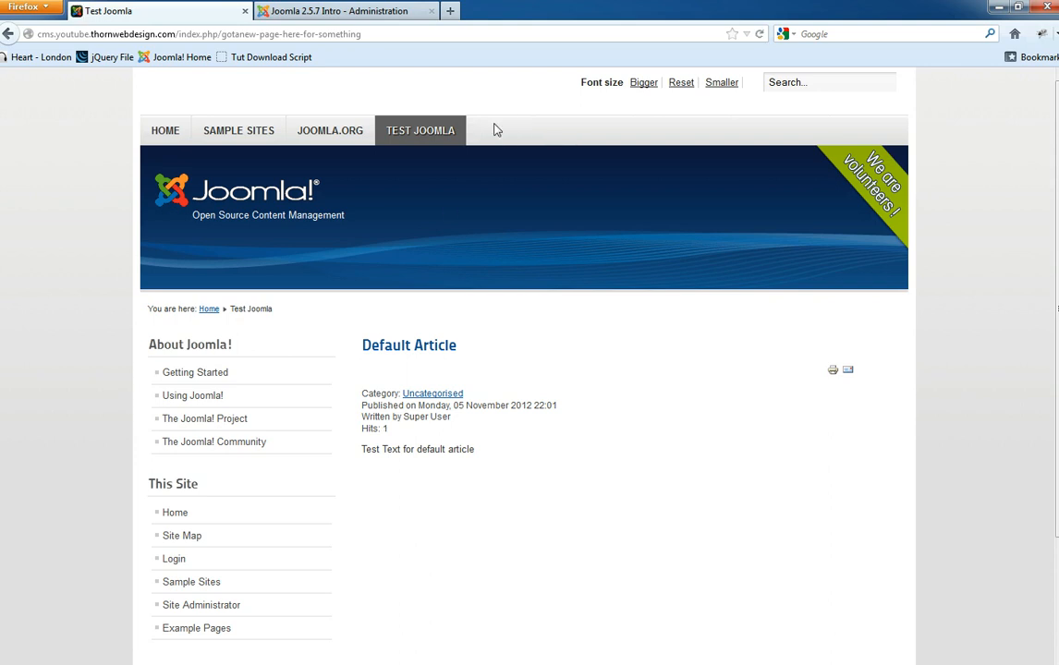
key("ctrl+Tab")
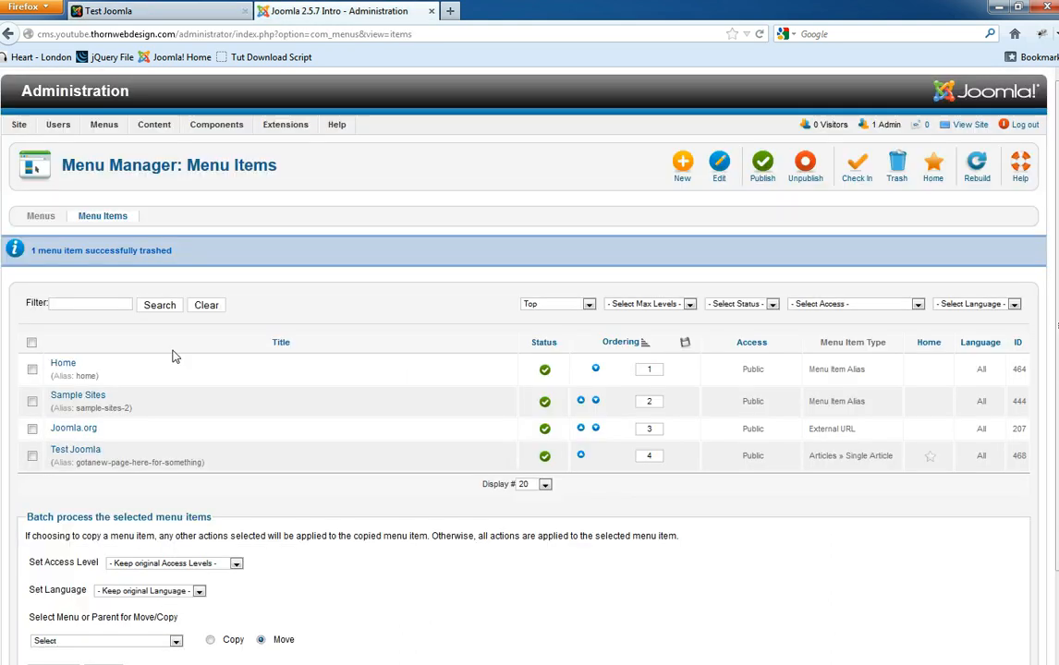
- Filter the Top menu items to Trashed and permanently delete the David item
left_click(559, 304)
left_click(740, 304)
left_click(740, 304)
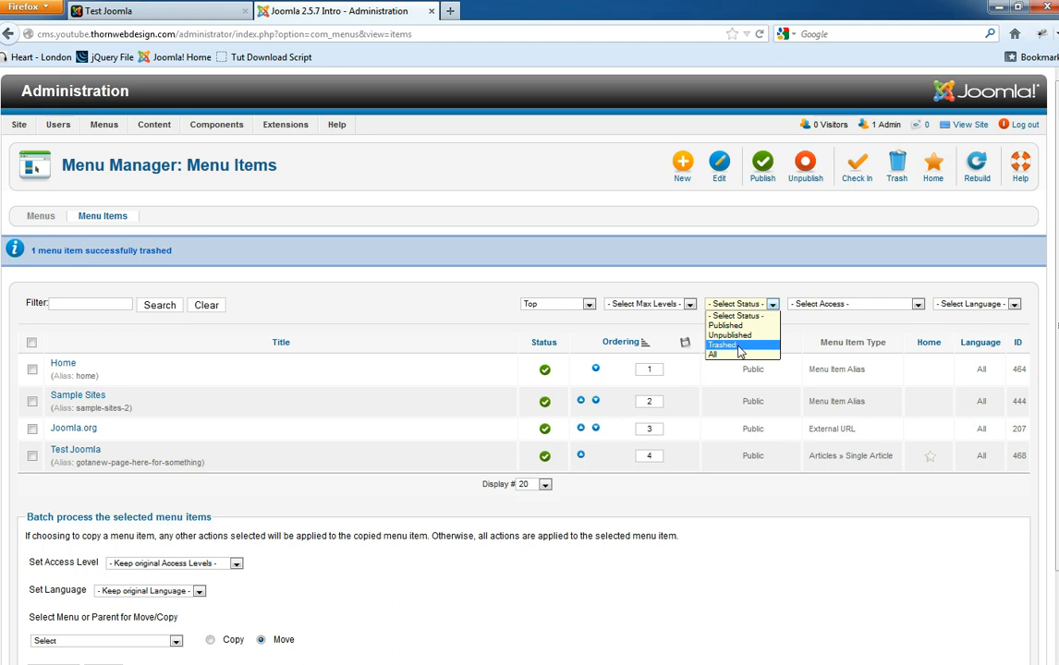
left_click(740, 346)
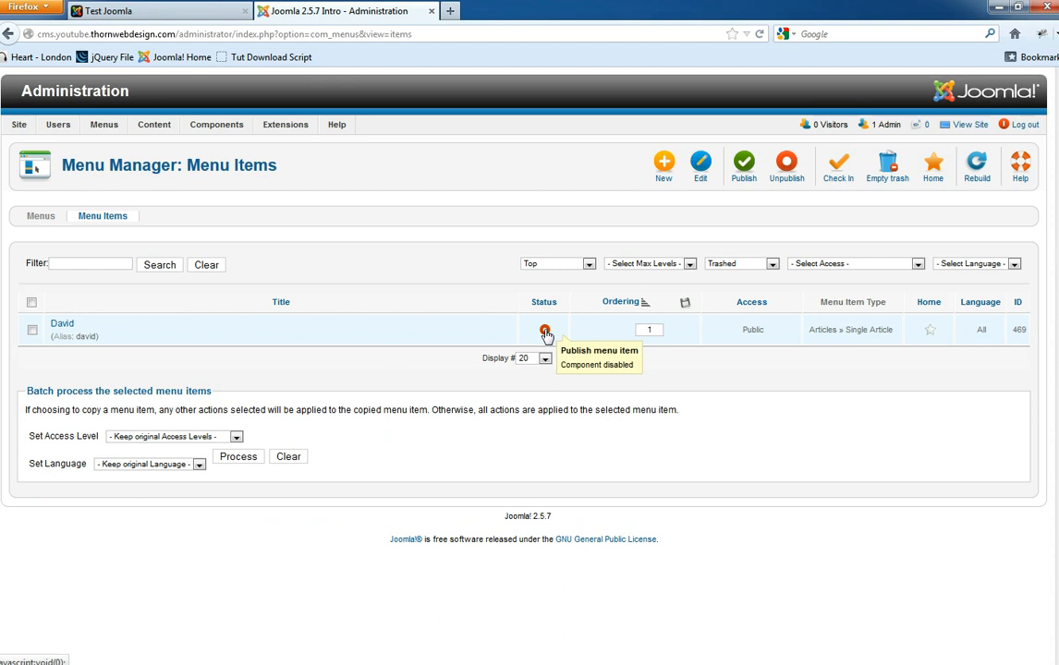
left_click(32, 331)
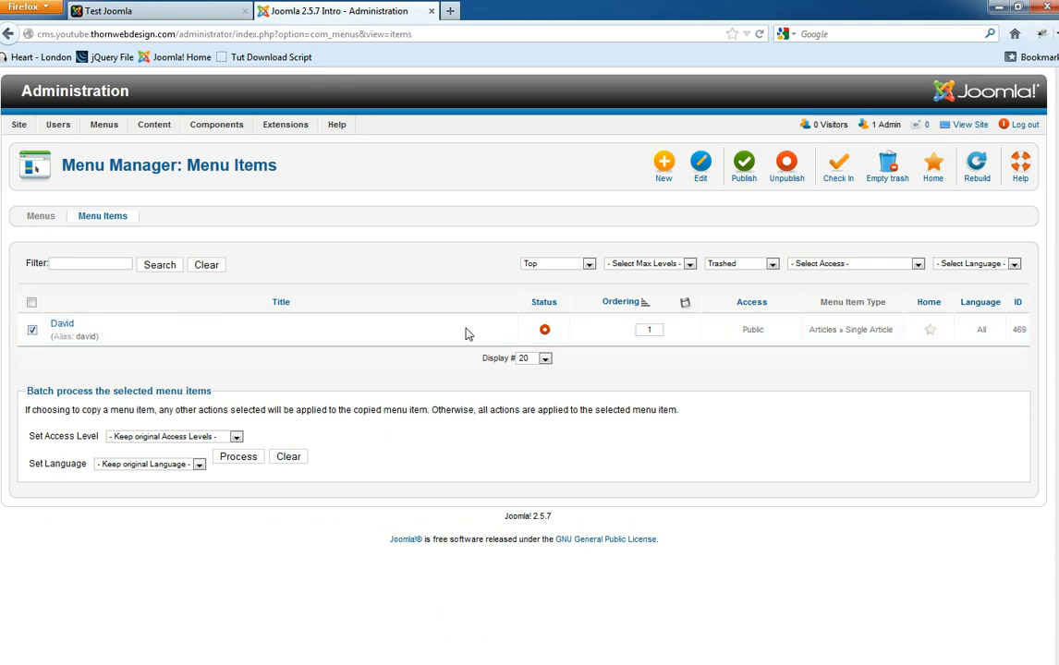
left_click(887, 171)
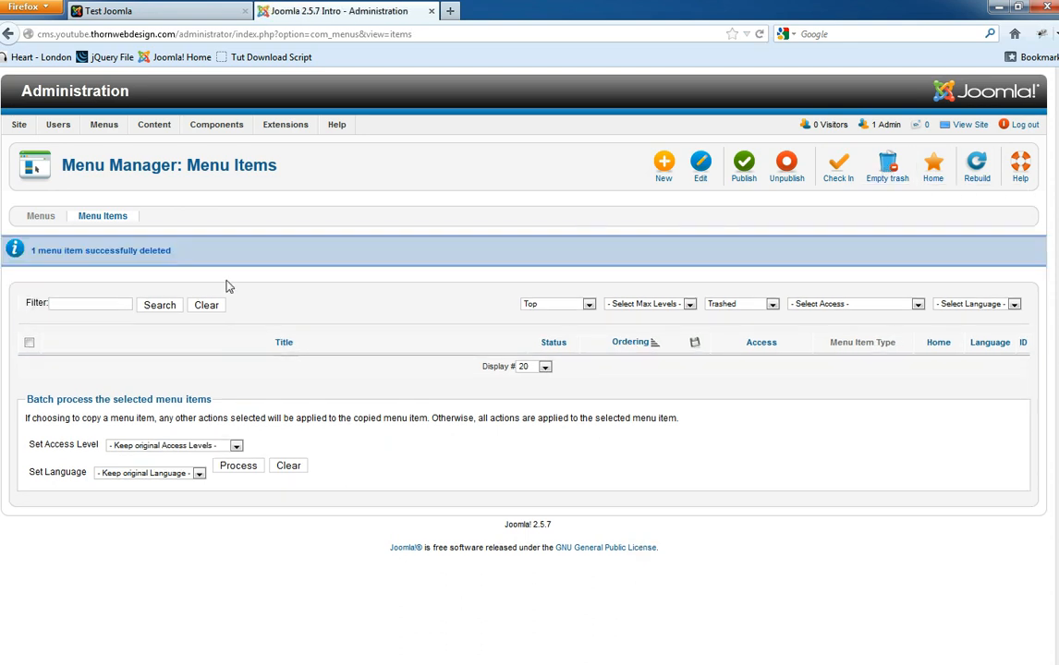
- List the Top menu's items of every status and open Test Joomla for editing
mouse_move(104, 124)
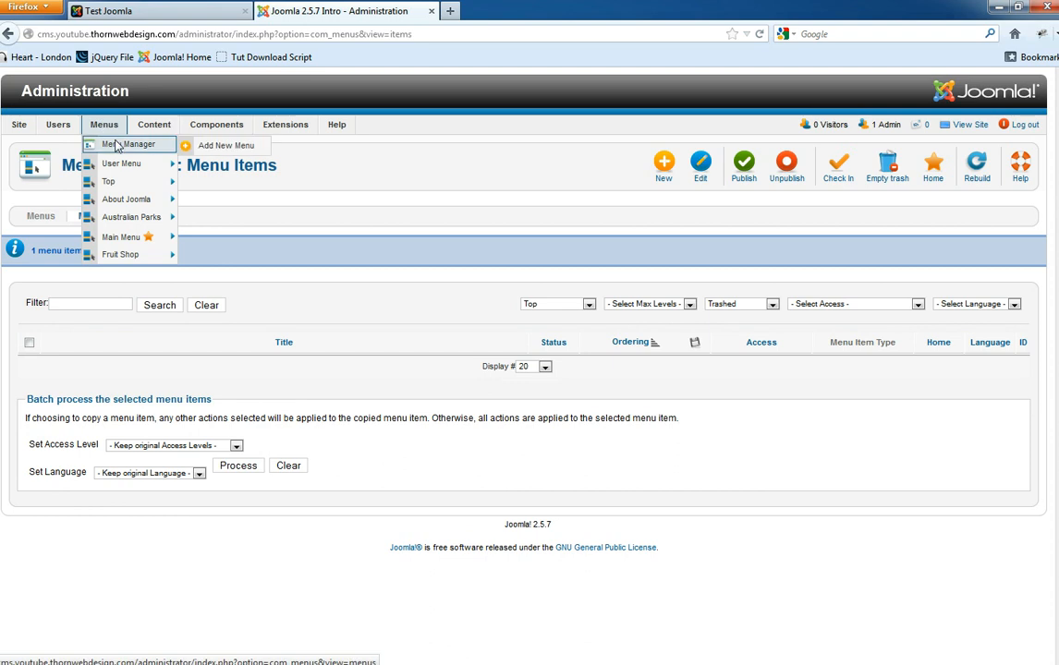
left_click(113, 184)
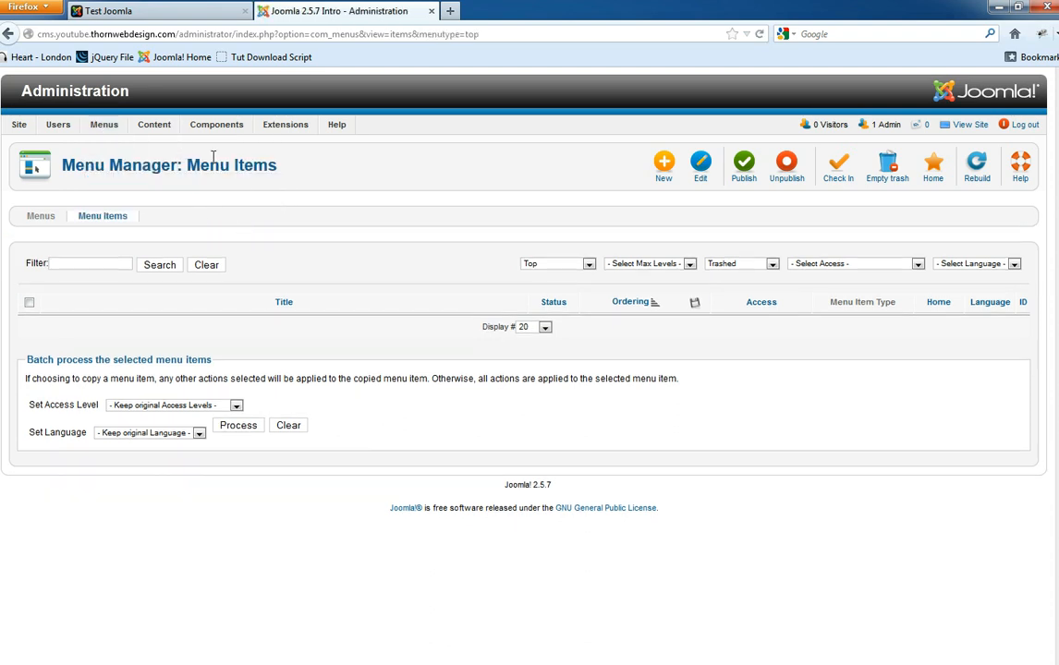
left_click(756, 265)
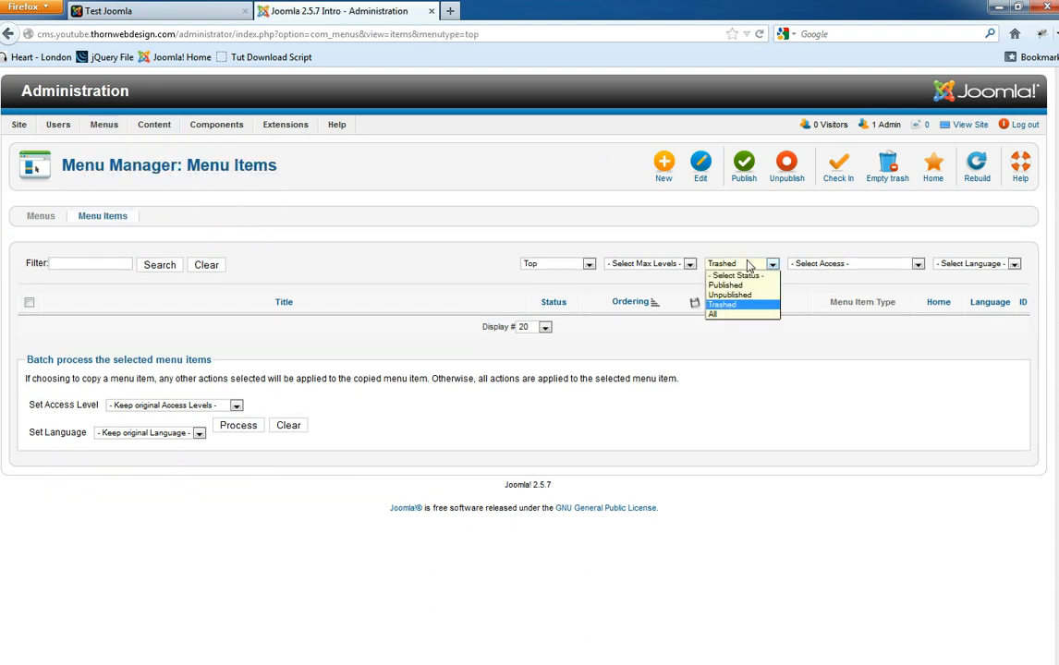
left_click(735, 276)
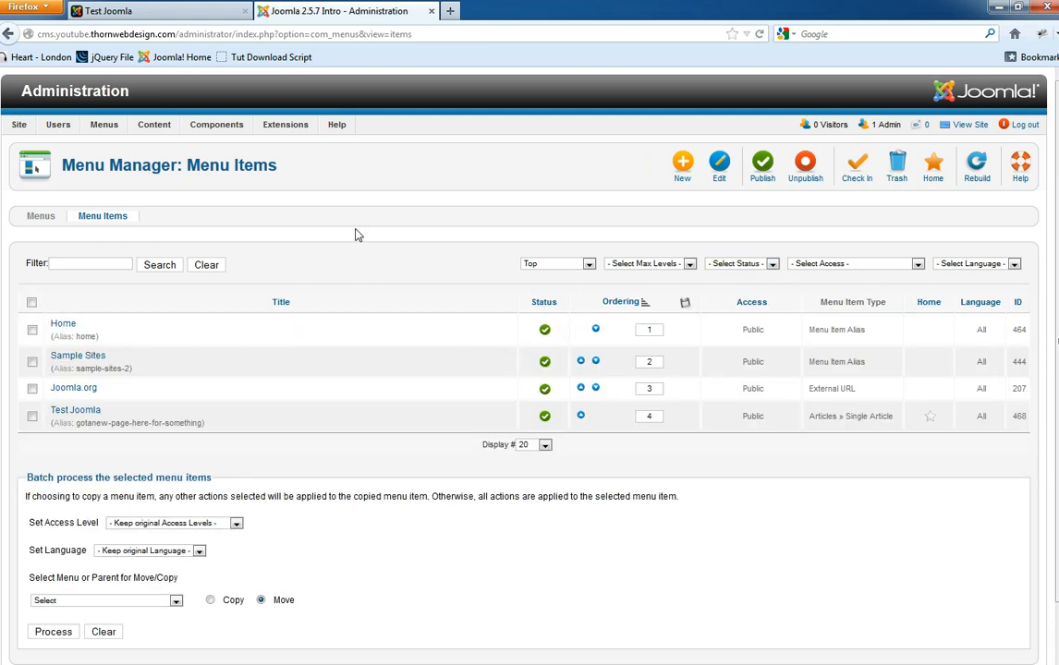
left_click(82, 411)
left_click(185, 10)
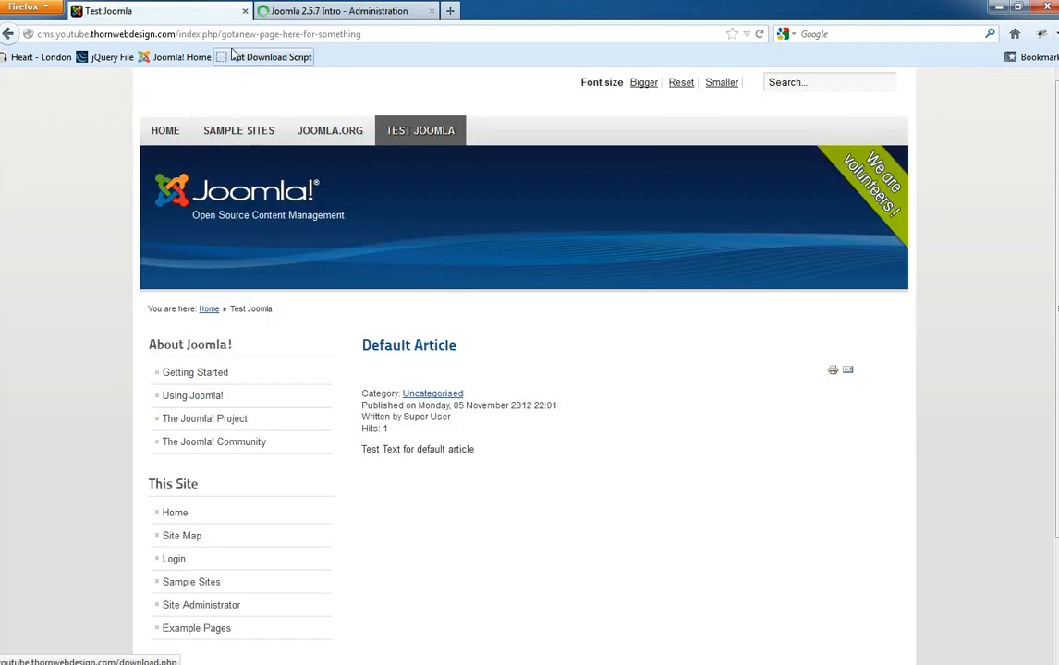
left_click_drag(220, 34, 382, 28)
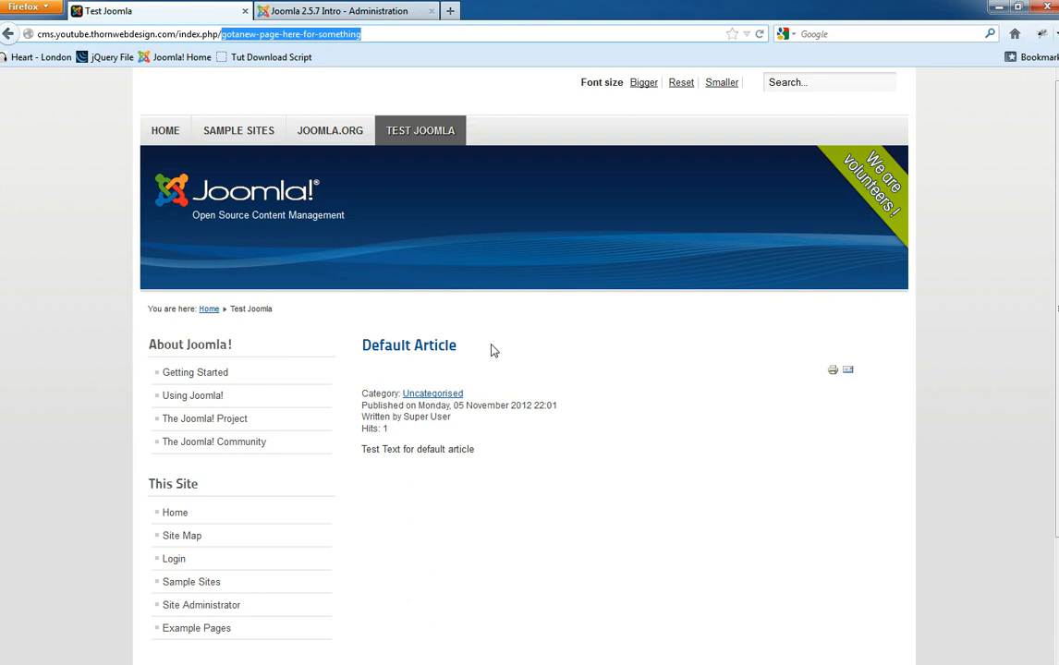
left_click_drag(492, 355, 363, 348)
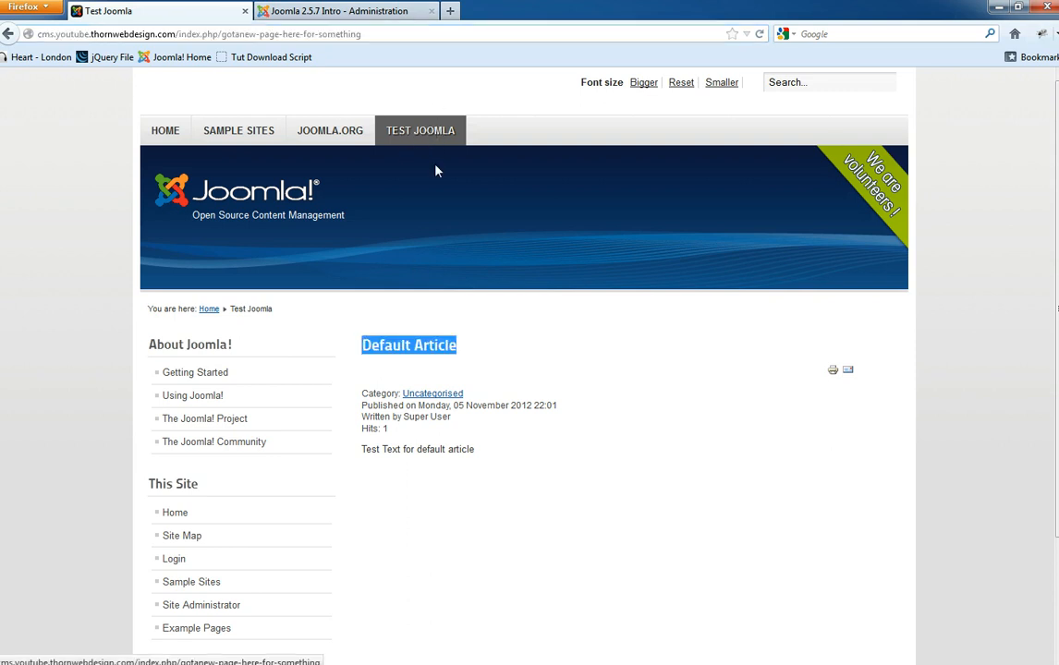
left_click(418, 345)
triple_click(419, 346)
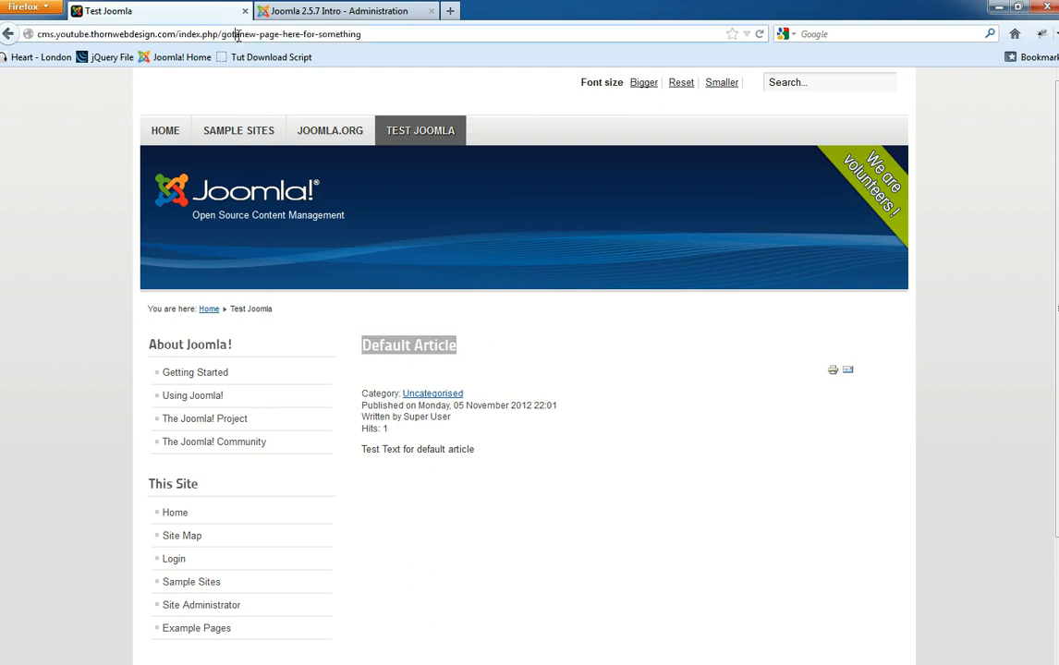
left_click(278, 11)
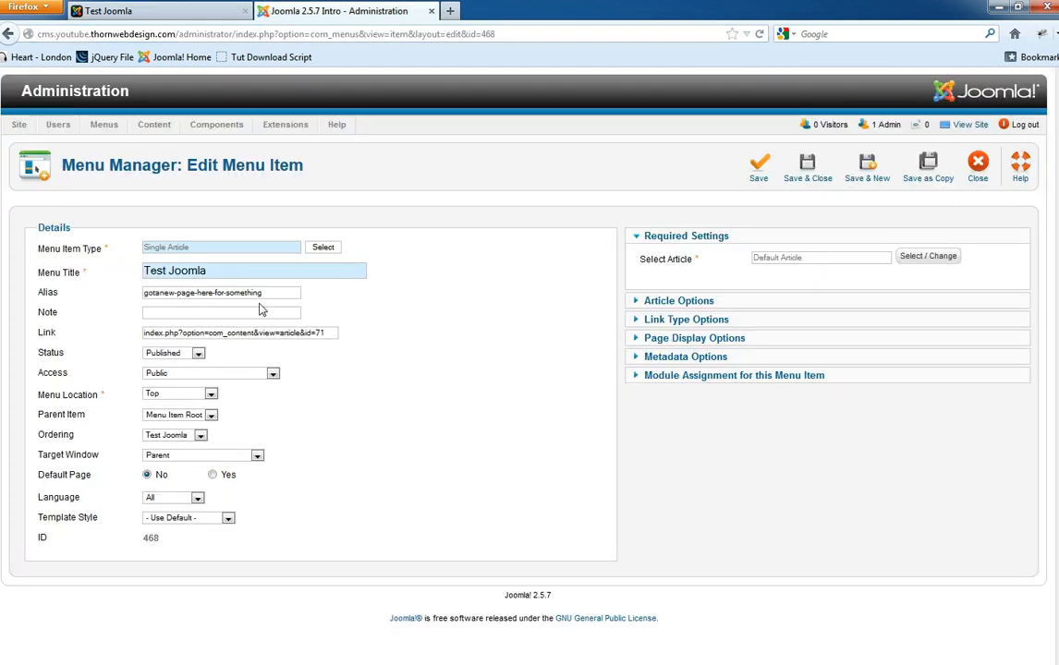
left_click(808, 165)
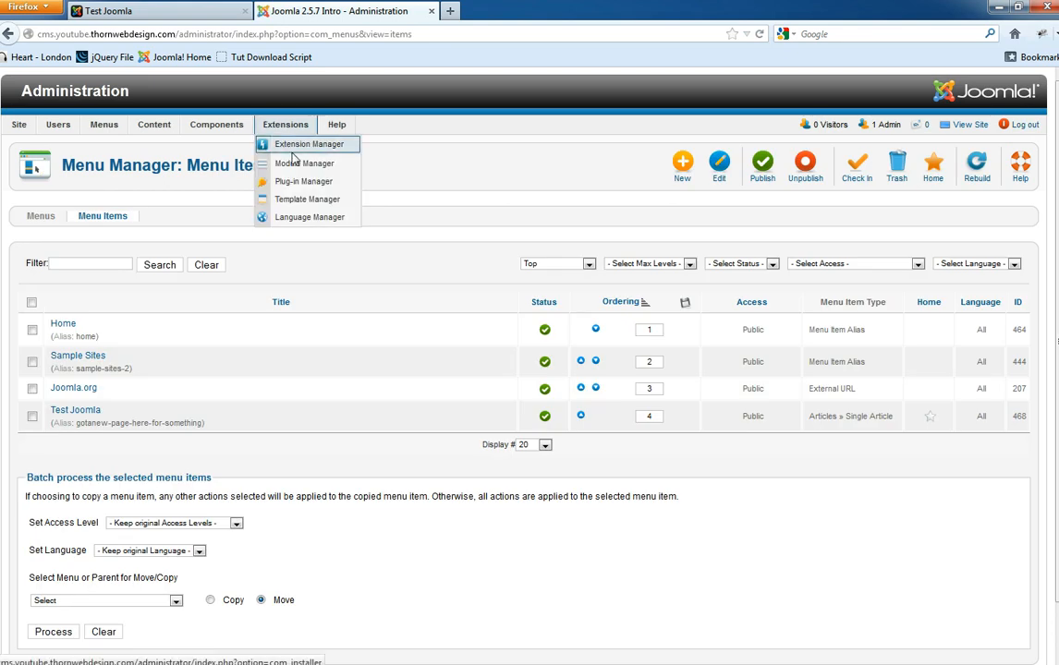
- Retitle Default Article 'Creating a new Joomla Menu Item', delete its old alias, and save
mouse_move(97, 129)
left_click(165, 145)
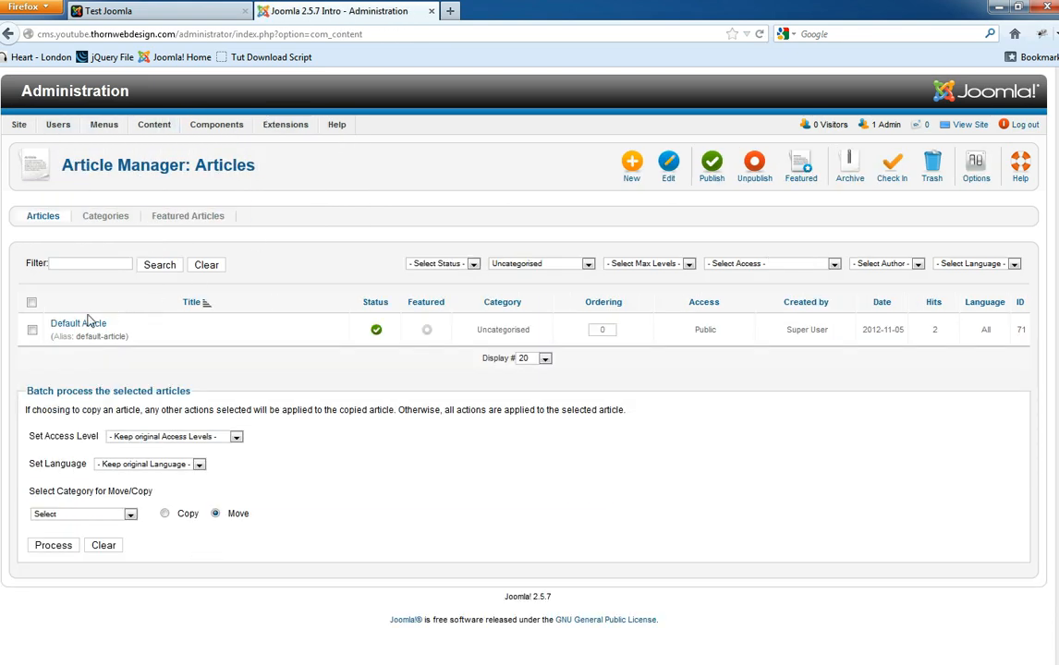
left_click(95, 323)
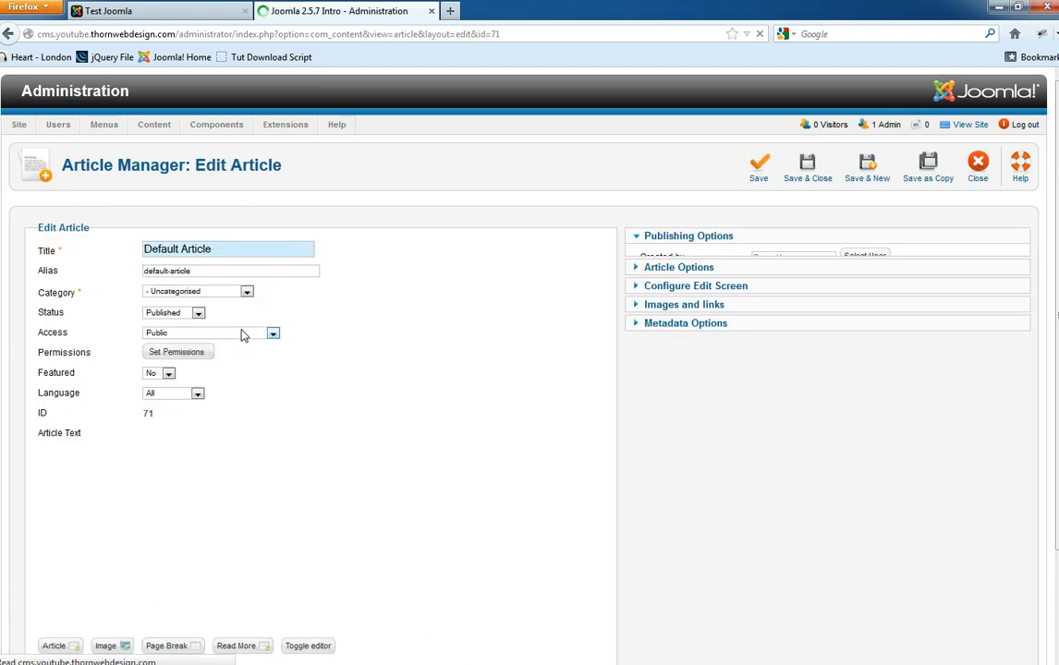
left_click_drag(224, 249, 85, 246)
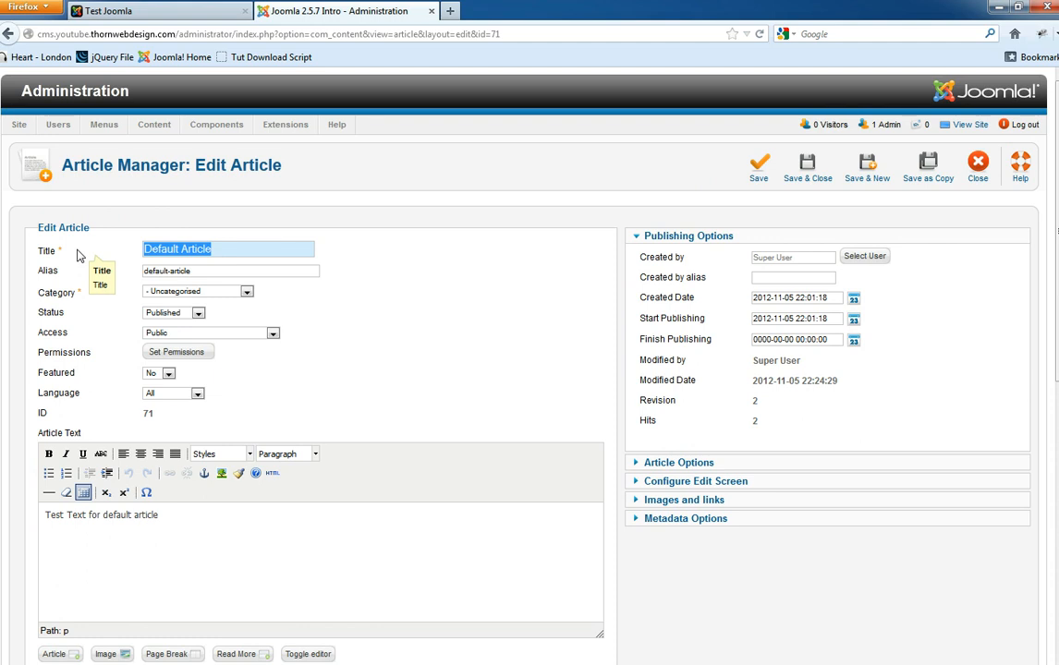
type("Creating a new Joomla Menu Item")
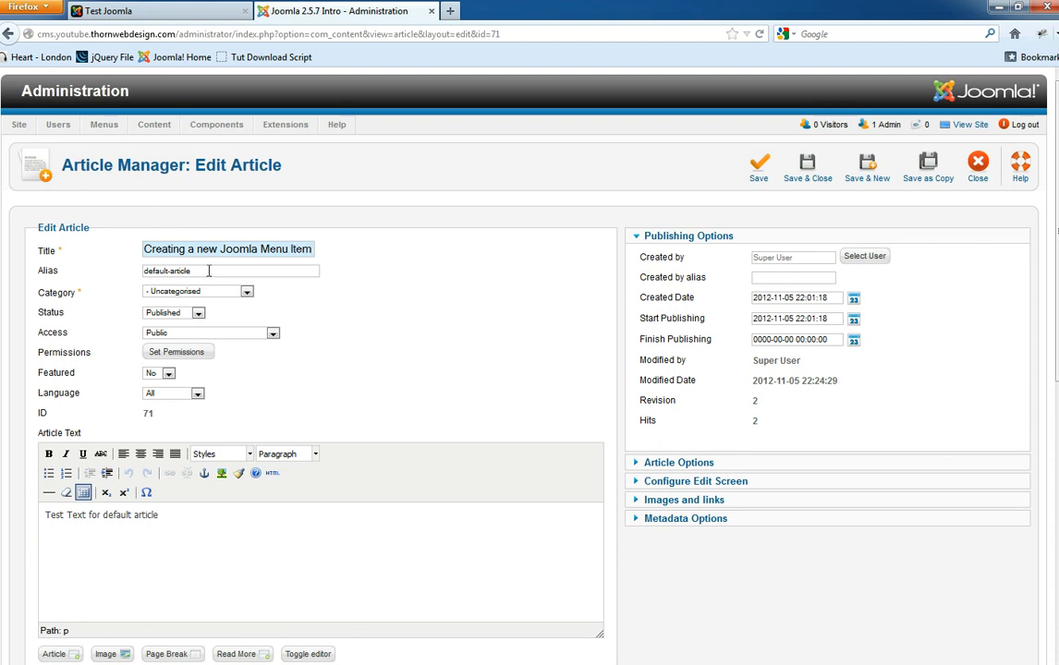
left_click_drag(209, 270, 113, 270)
key("BackSpace")
left_click(756, 168)
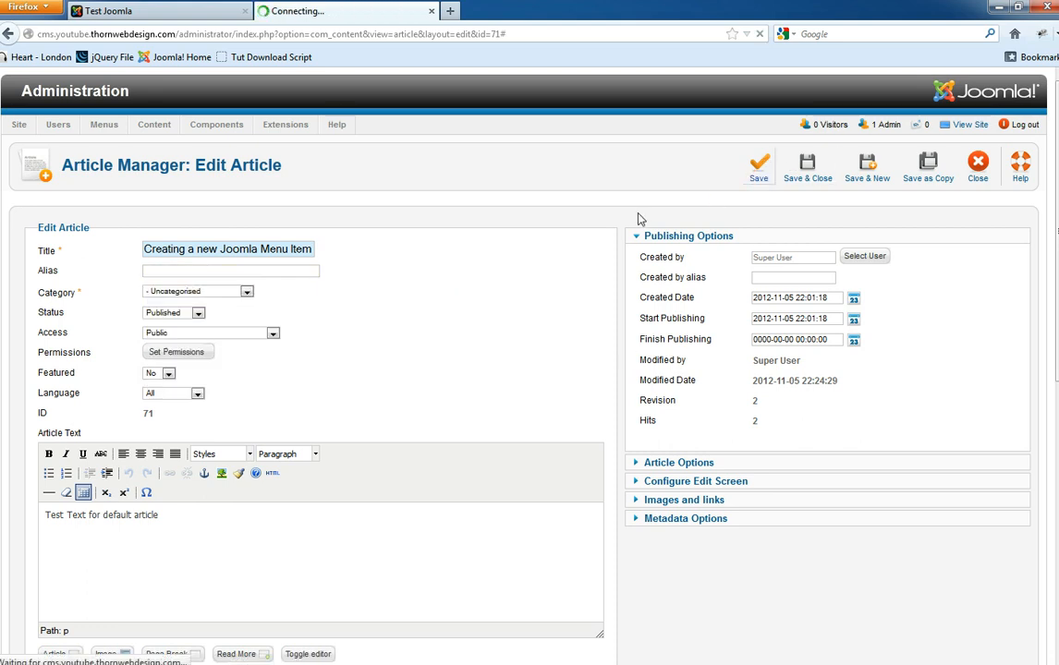
left_click(225, 11)
left_click(61, 298)
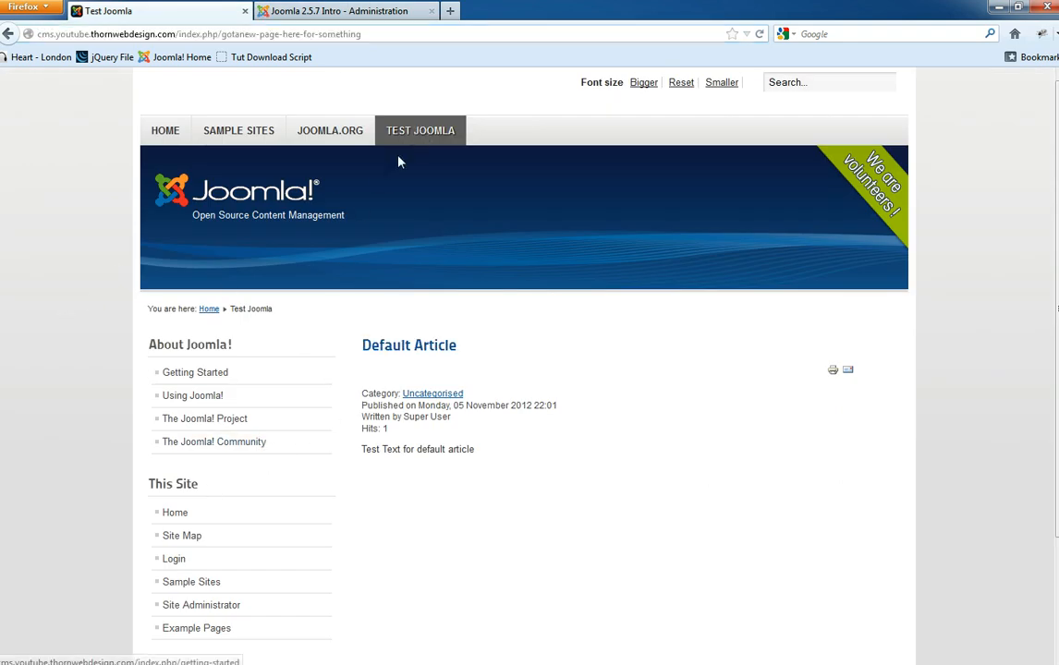
- Reload the front end and revisit Test Joomla via Home to check the article's heading
left_click(414, 132)
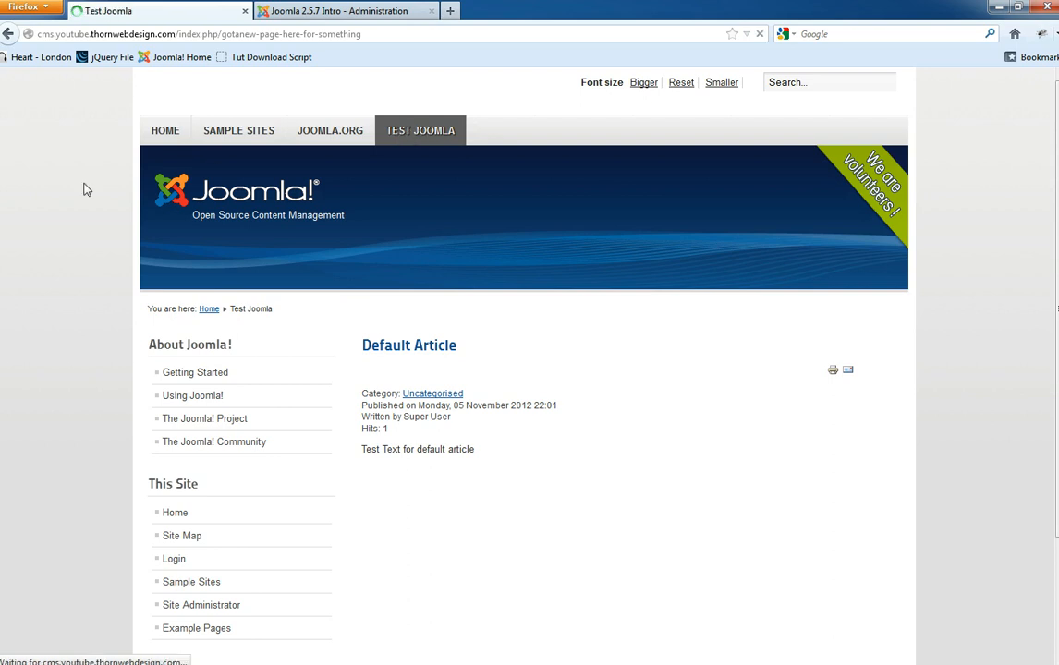
triple_click(479, 348)
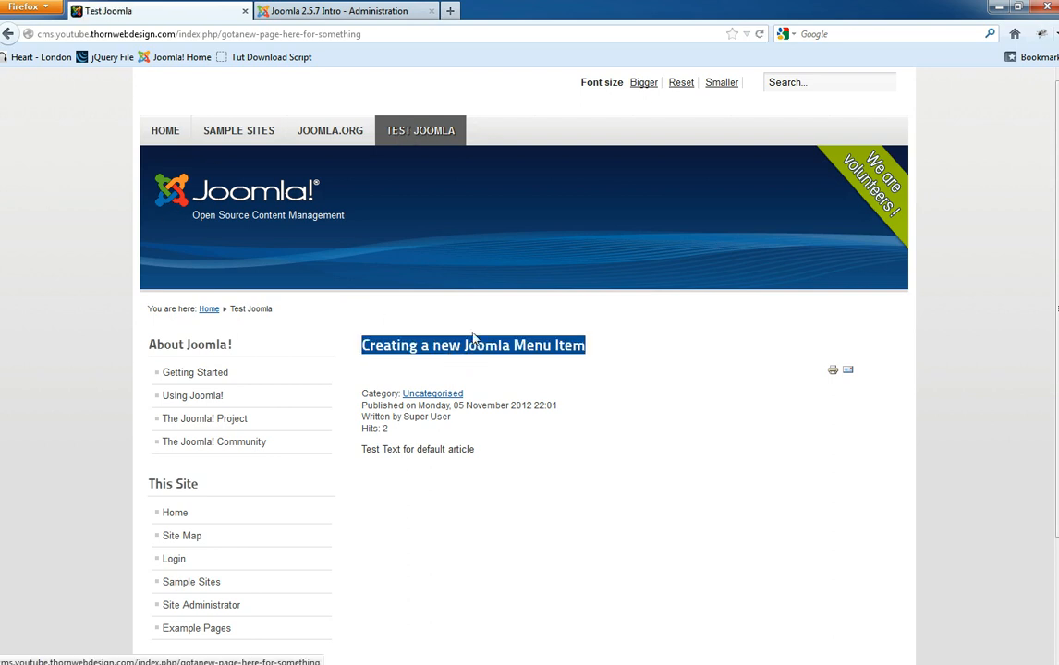
left_click(479, 349)
left_click(159, 133)
left_click(416, 132)
- Save & Close the article in the administration, then reopen Test Joomla from Home
left_click(328, 9)
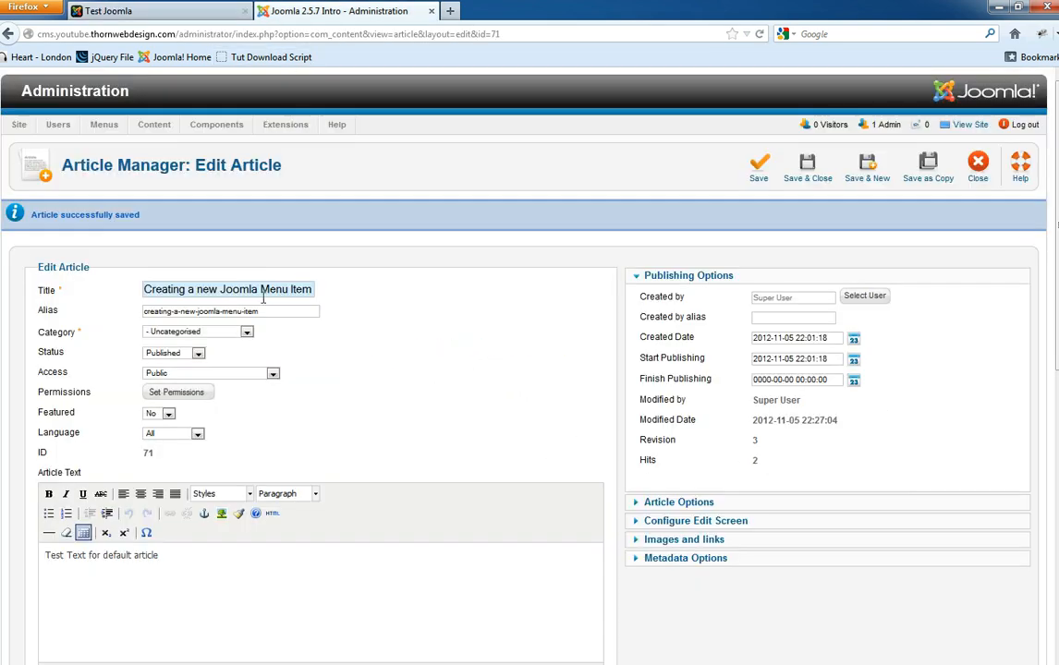
left_click(807, 168)
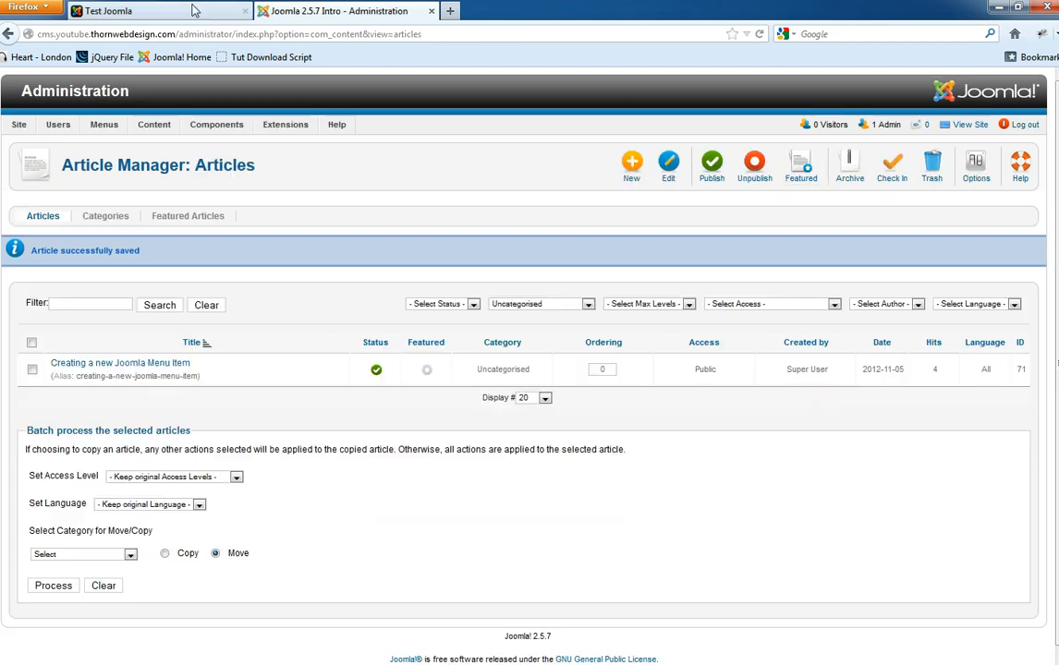
left_click(168, 13)
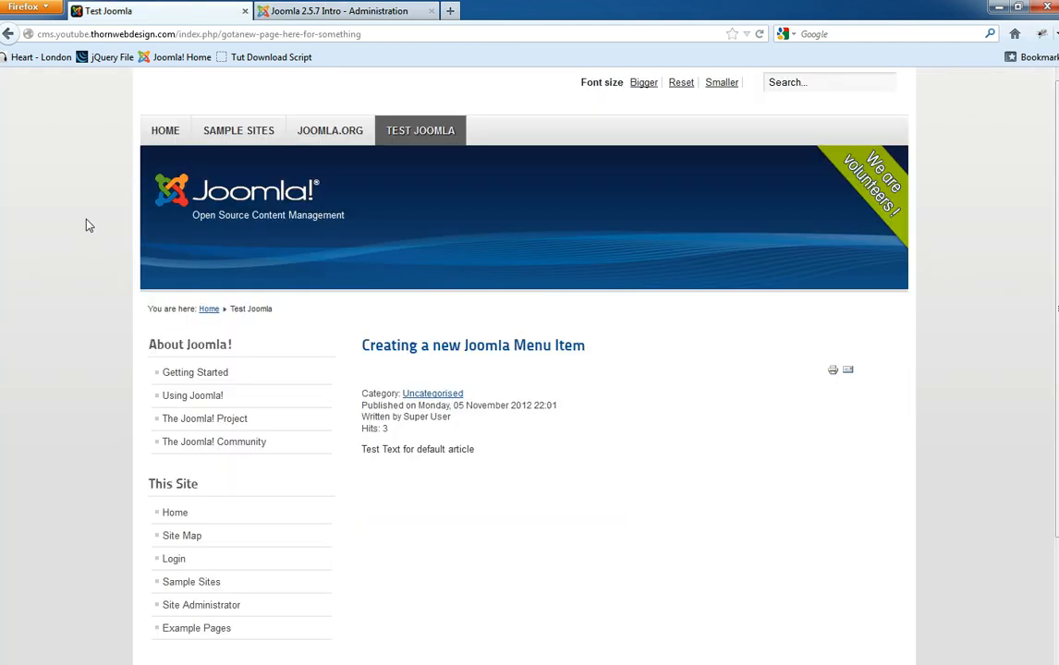
left_click(165, 130)
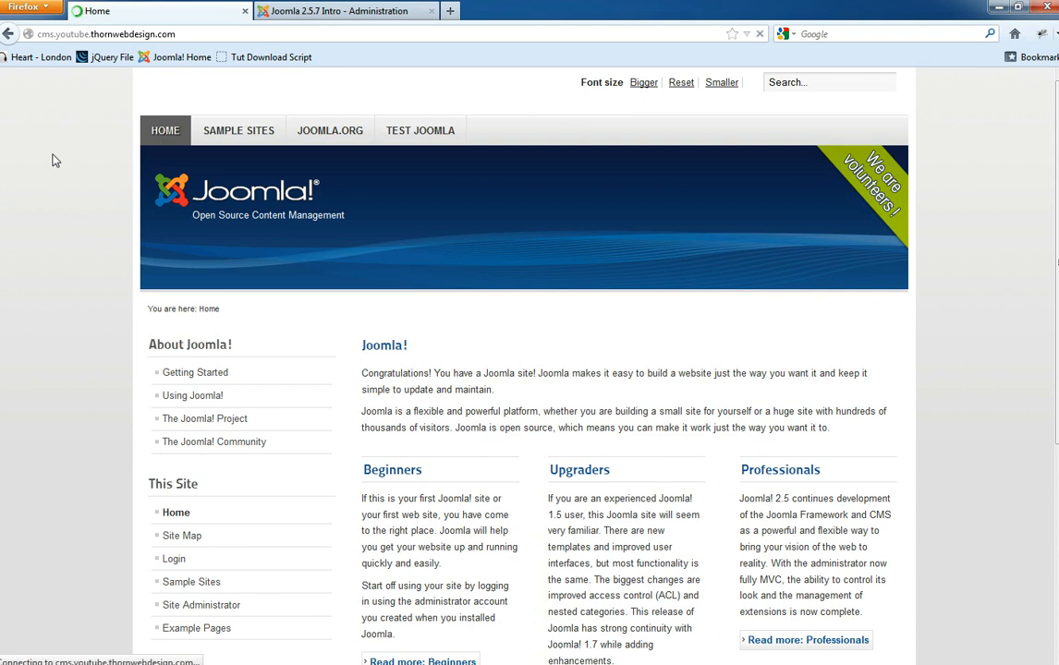
left_click(415, 130)
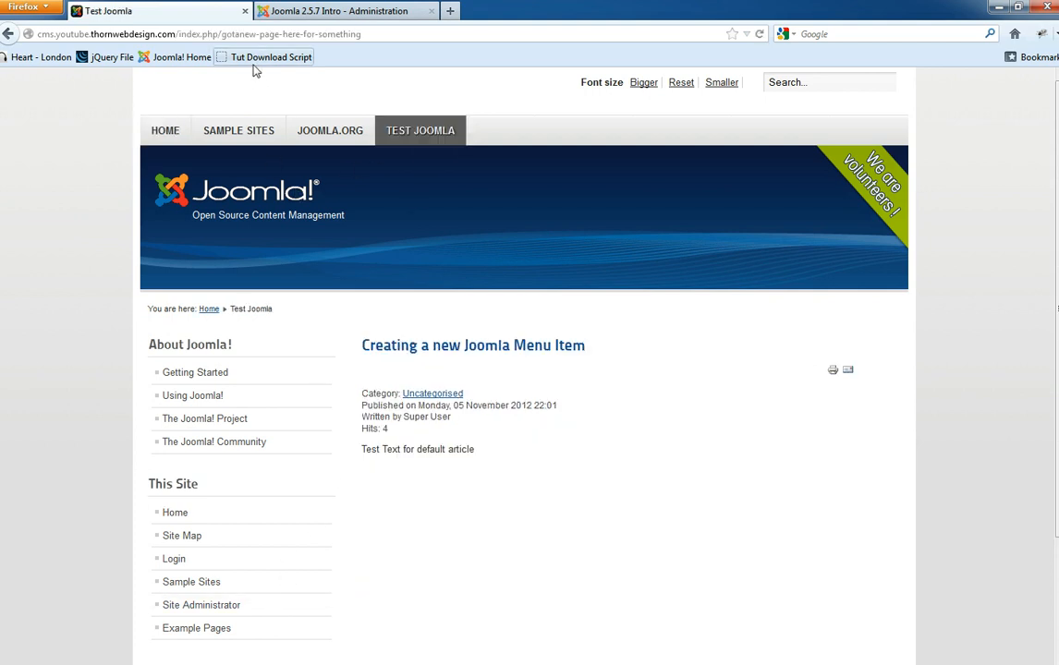
- Back in the administration, highlight the article's newly generated alias
left_click(388, 33)
left_click(273, 11)
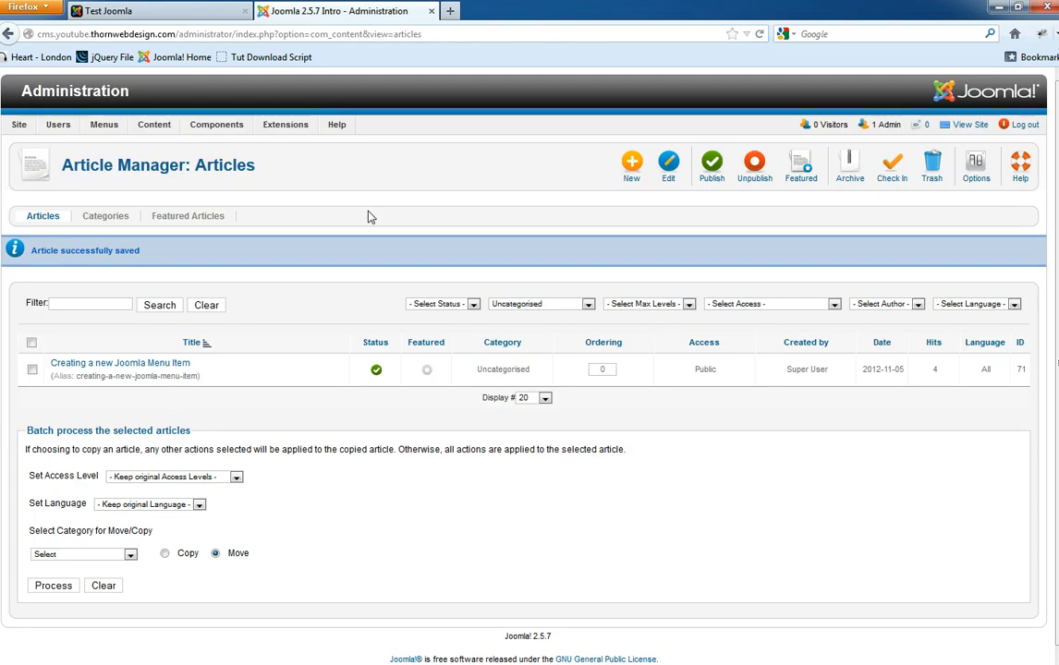
left_click_drag(81, 375, 199, 376)
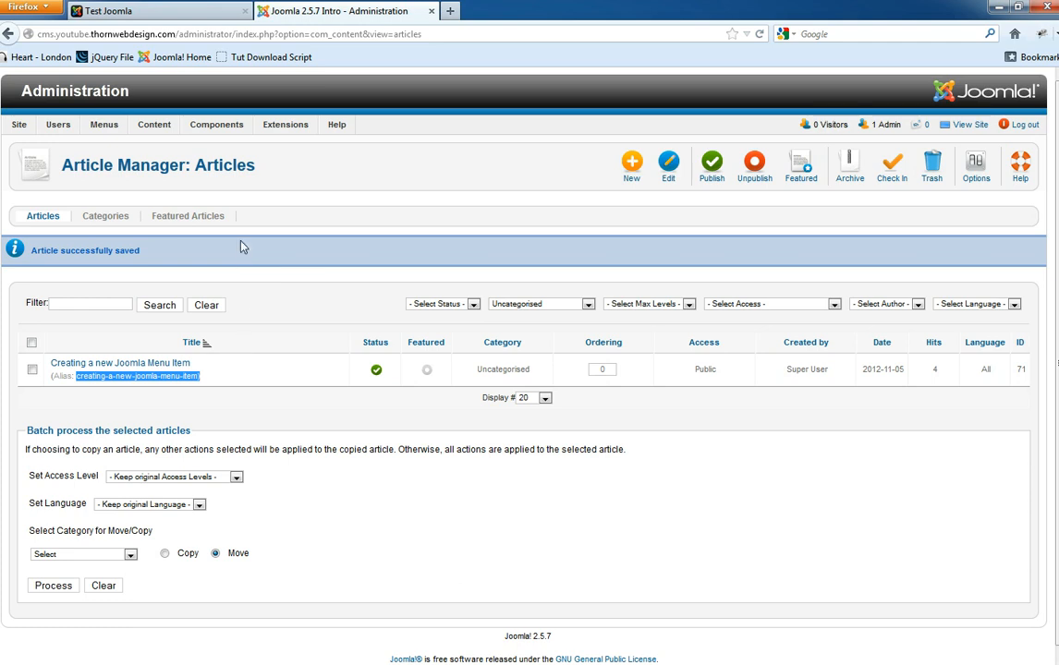
- Visit the Clear Cache and Purge Expired Cache pages, dismissing the empty-selection Delete alert
mouse_move(18, 124)
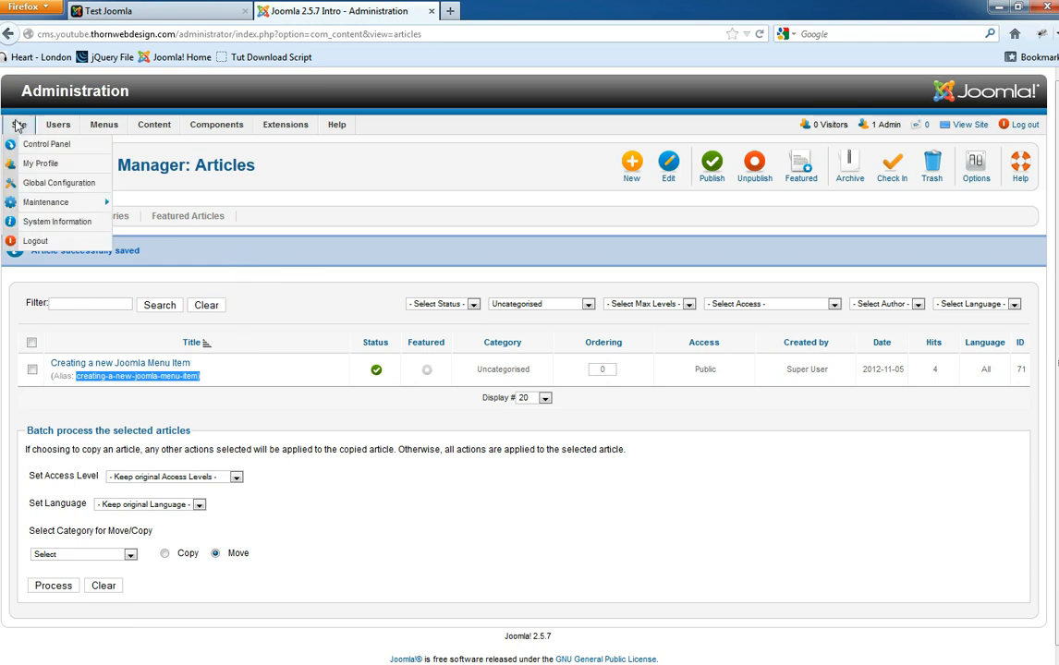
mouse_move(76, 208)
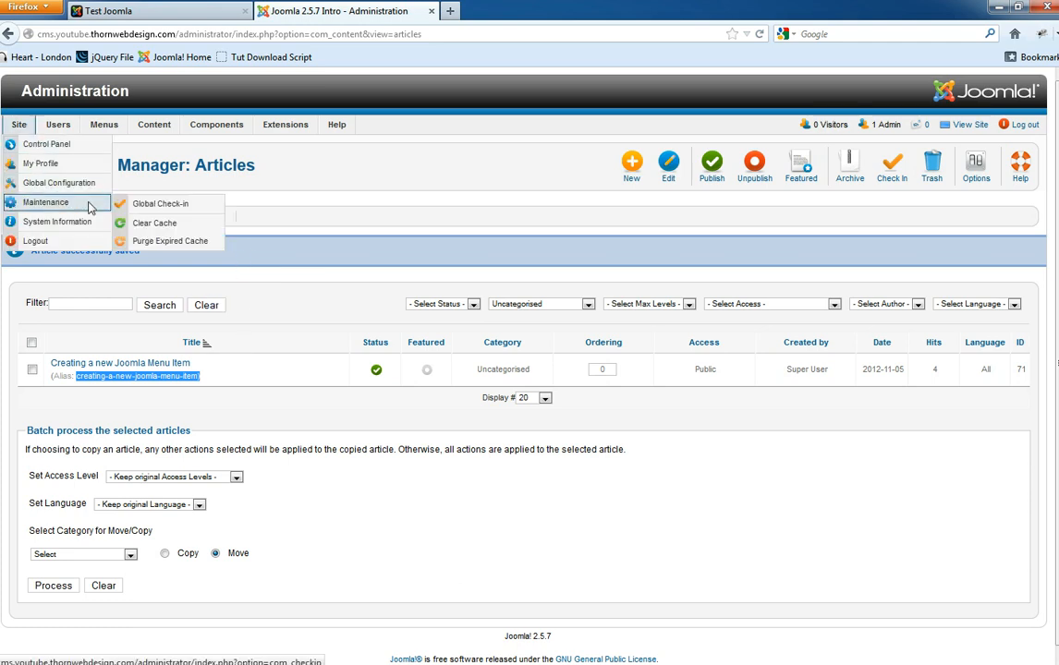
left_click(173, 226)
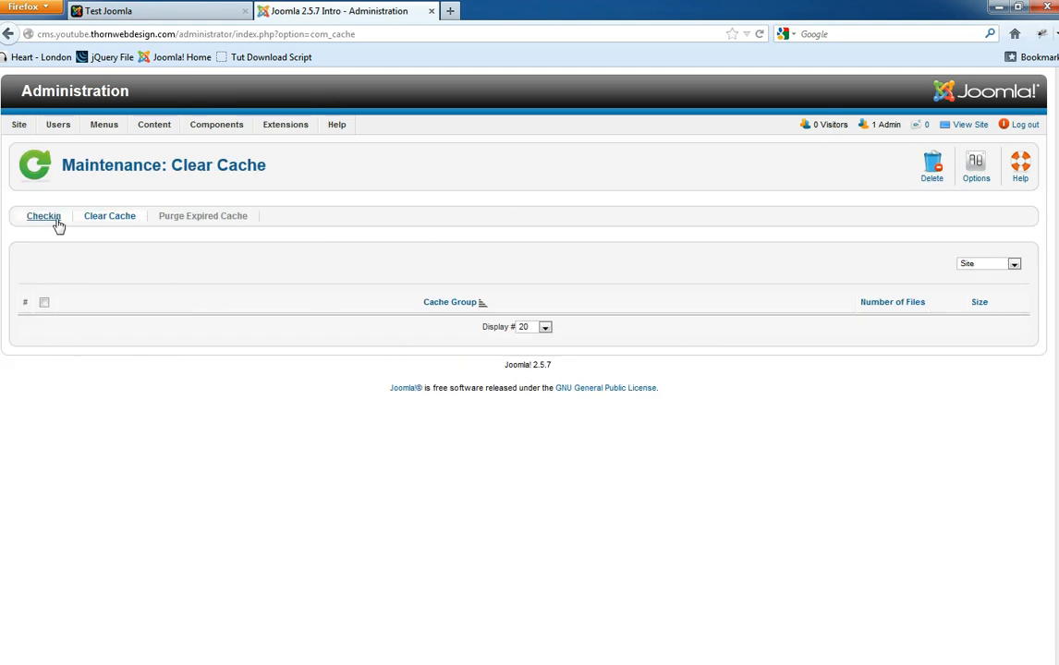
left_click(196, 219)
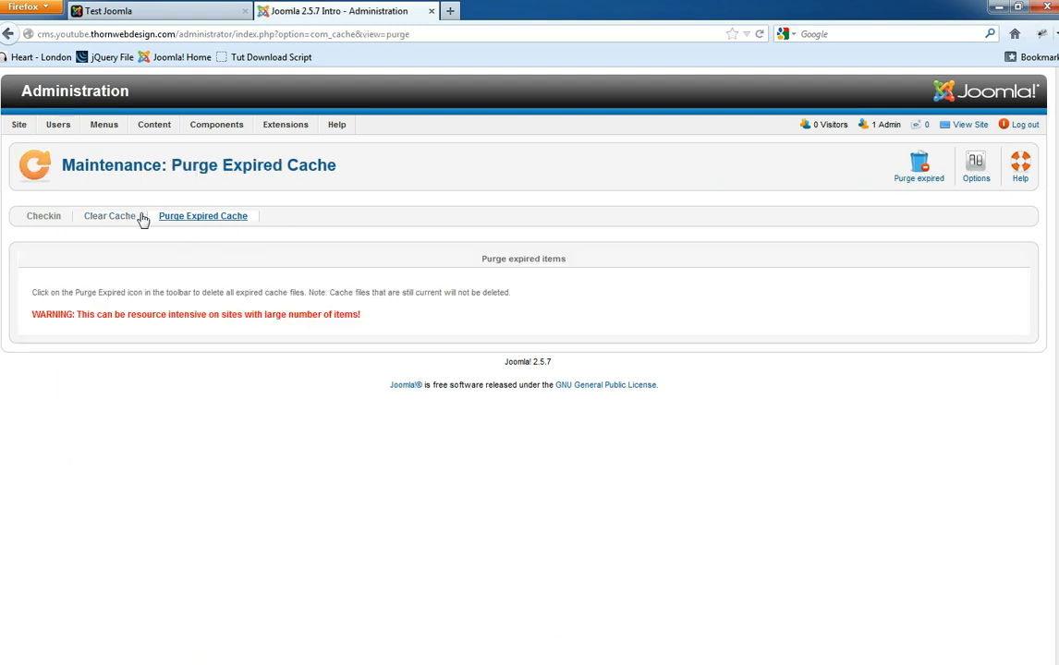
left_click(109, 219)
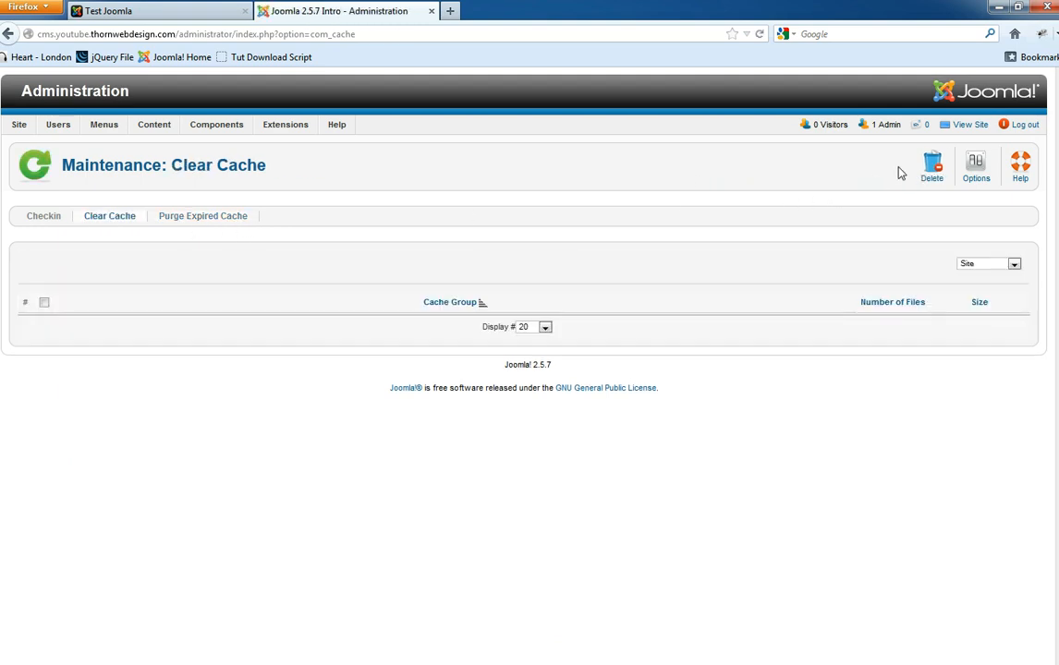
left_click(931, 166)
left_click(574, 320)
left_click(972, 265)
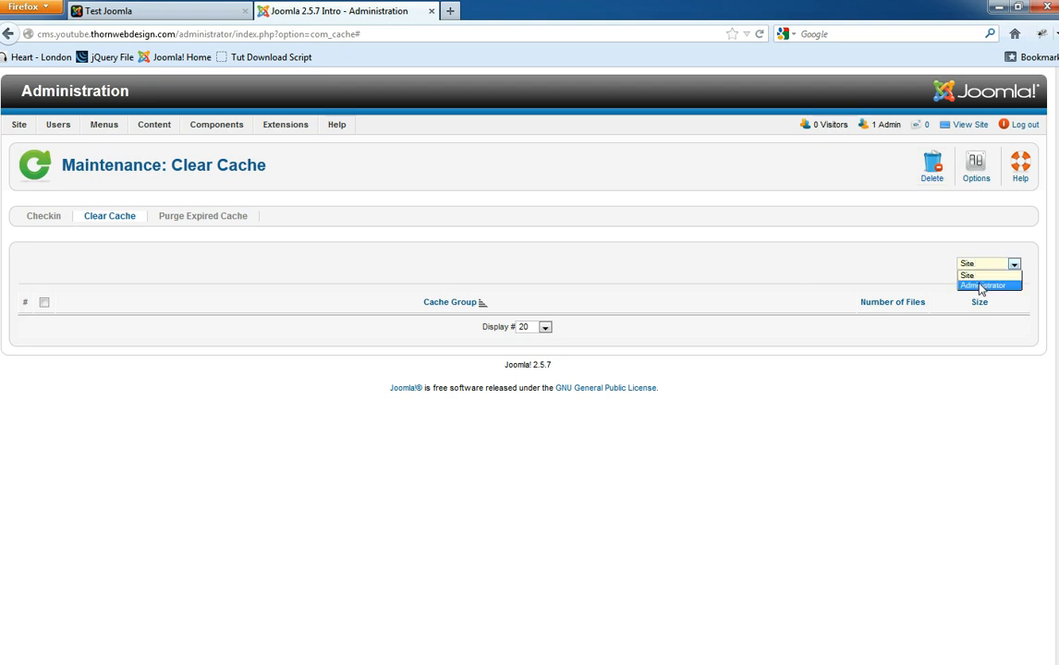
- Reload the Test Joomla page with F5 to see the renamed article
left_click(176, 10)
left_click(54, 127)
key("F5")
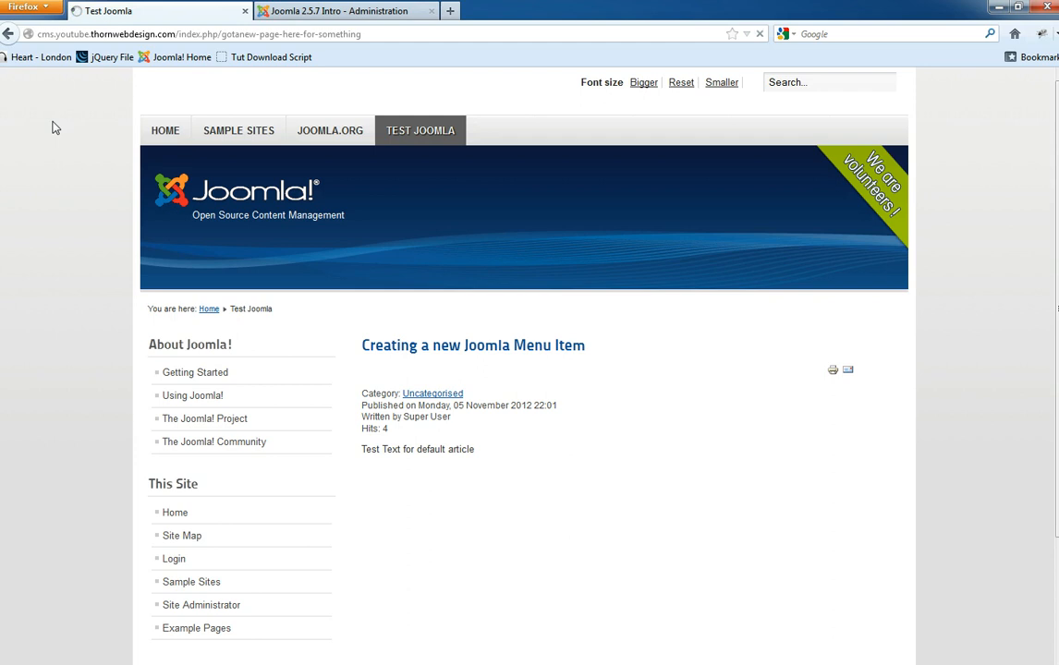
- Strip the path from the site address to load the home page, then open TEST JOOMLA
left_click(205, 35)
left_click_drag(222, 35, 403, 37)
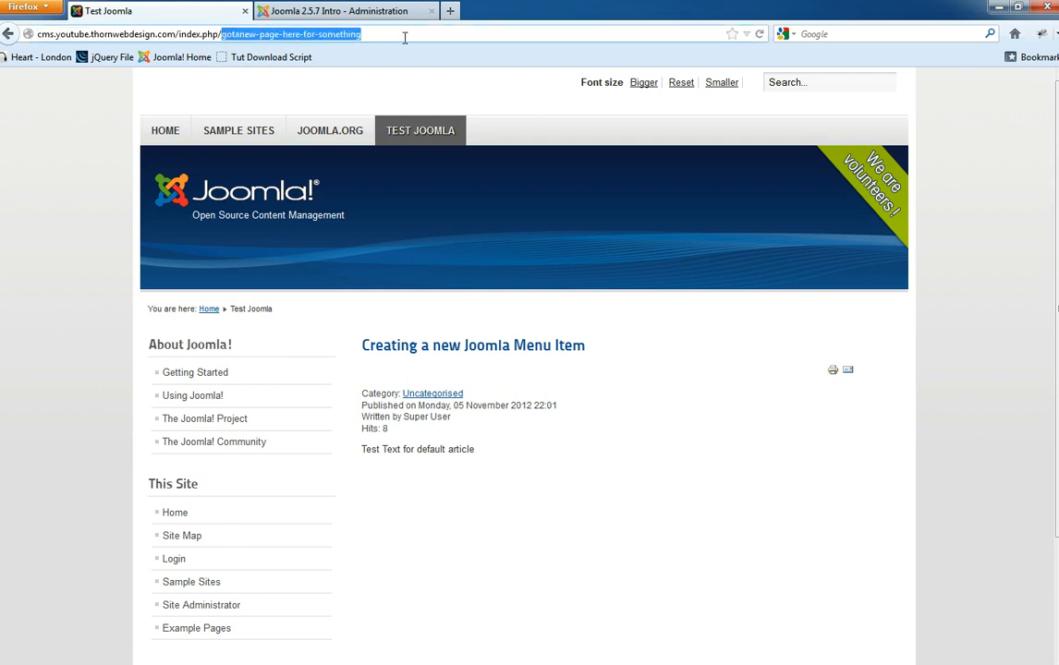
key("BackSpace")
key("Return")
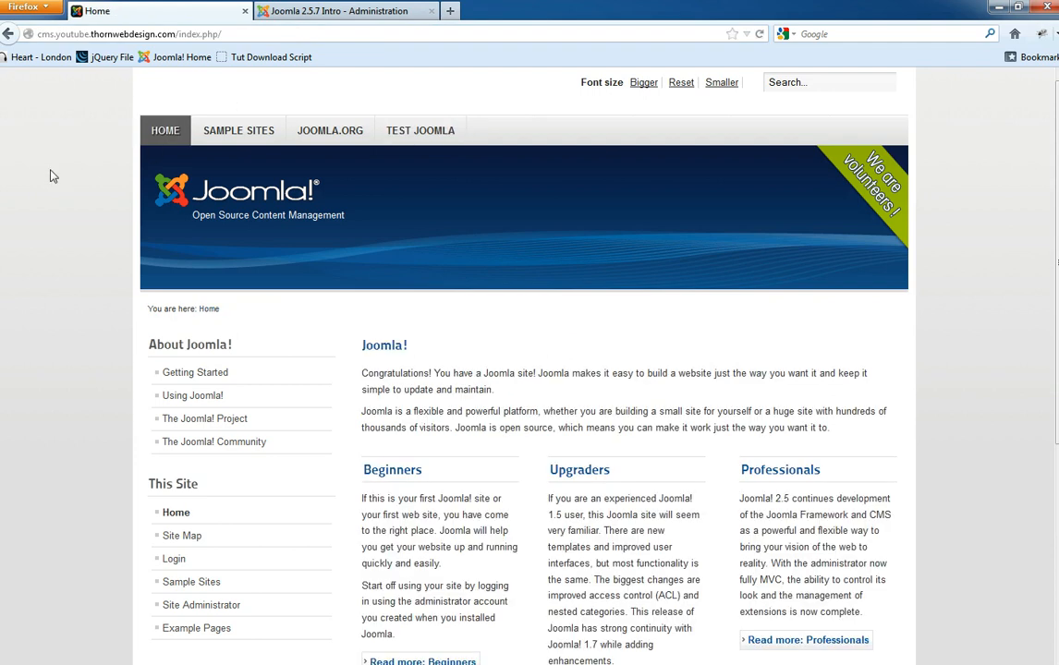
key("F5")
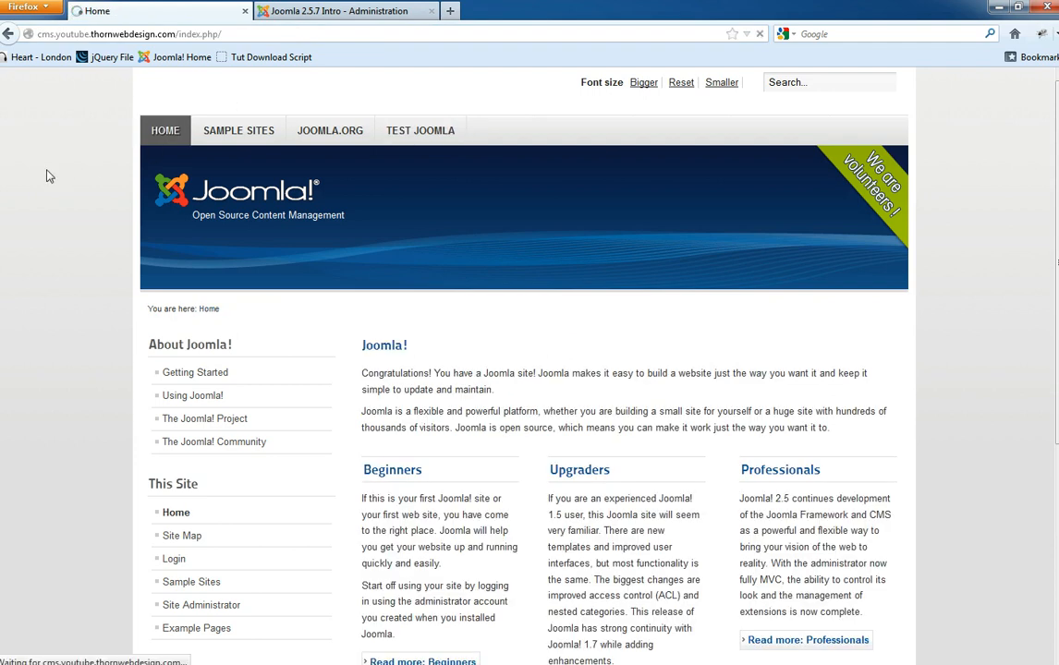
left_click(445, 133)
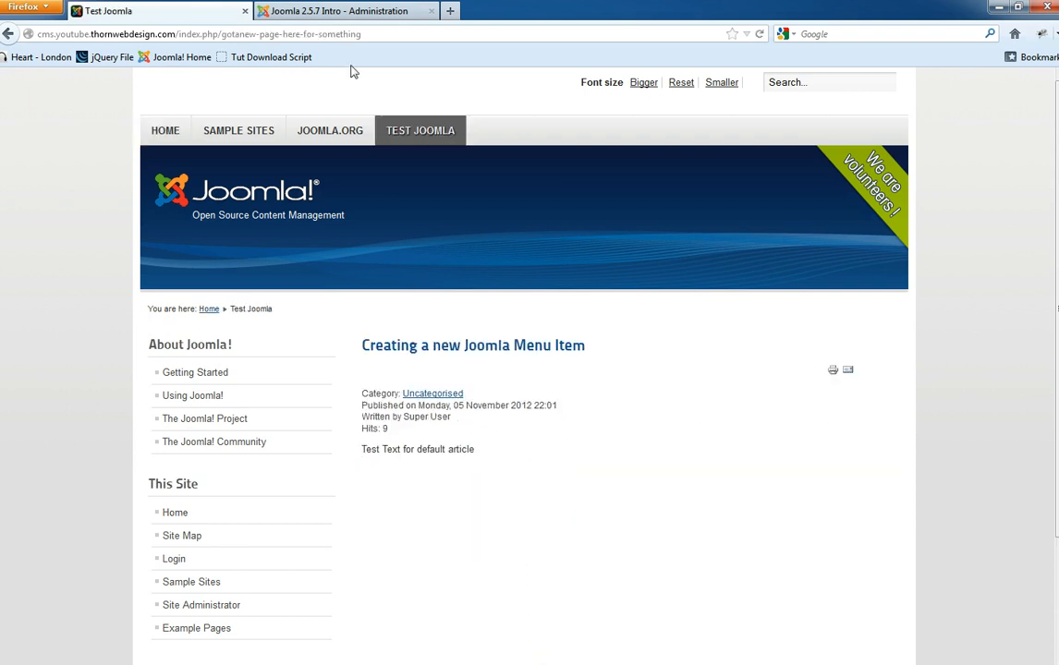
- Toggle between the front-end and administration tabs, ending on the Clear Cache page
key("ctrl+Tab")
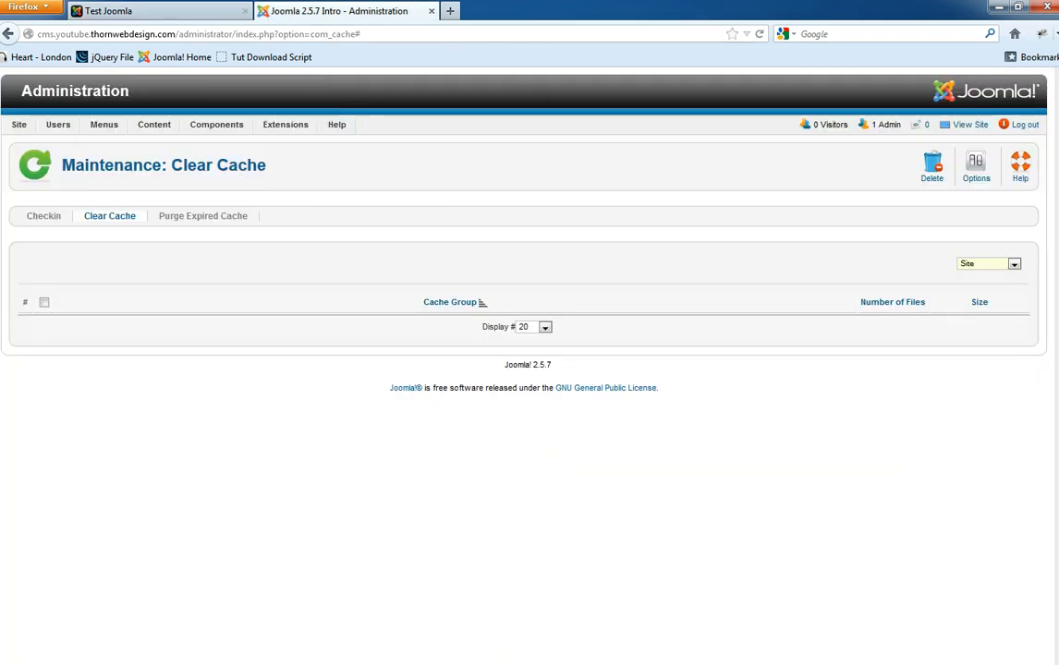
left_click(201, 9)
left_click(335, 15)
left_click(190, 8)
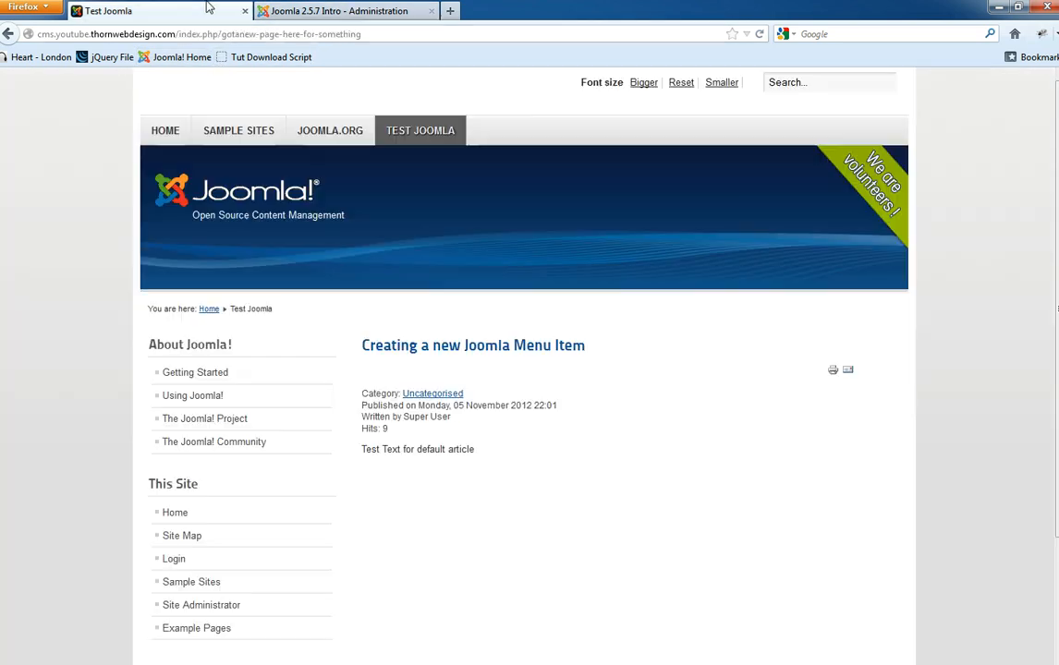
left_click(323, 8)
- Open the Test Joomla item from Menus > Top, inspect its alias, and save it
mouse_move(105, 126)
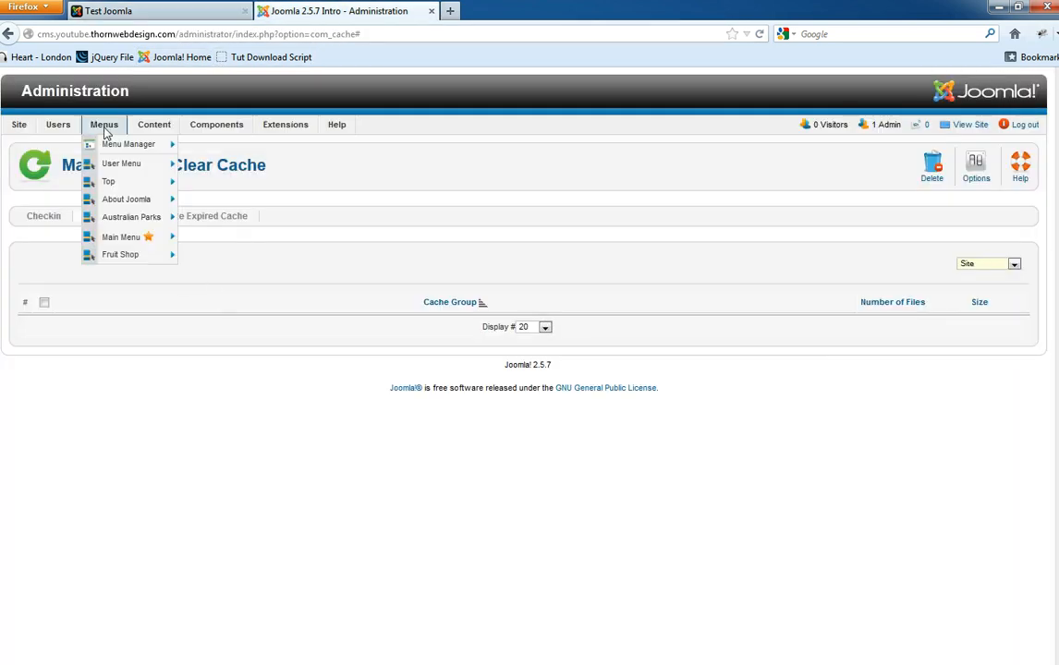
left_click(120, 182)
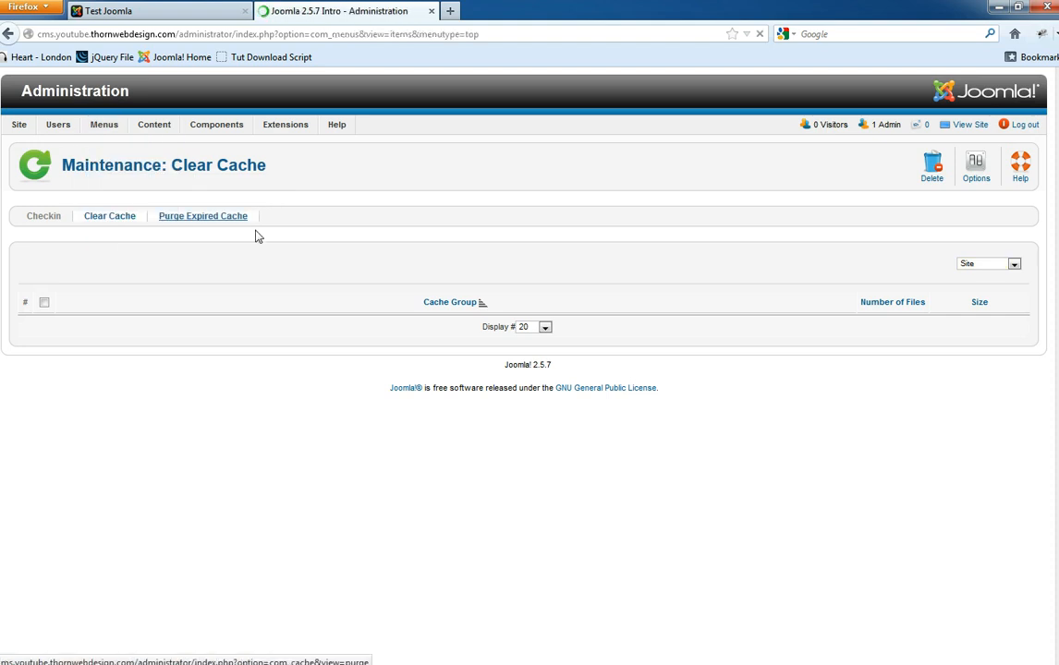
left_click(75, 410)
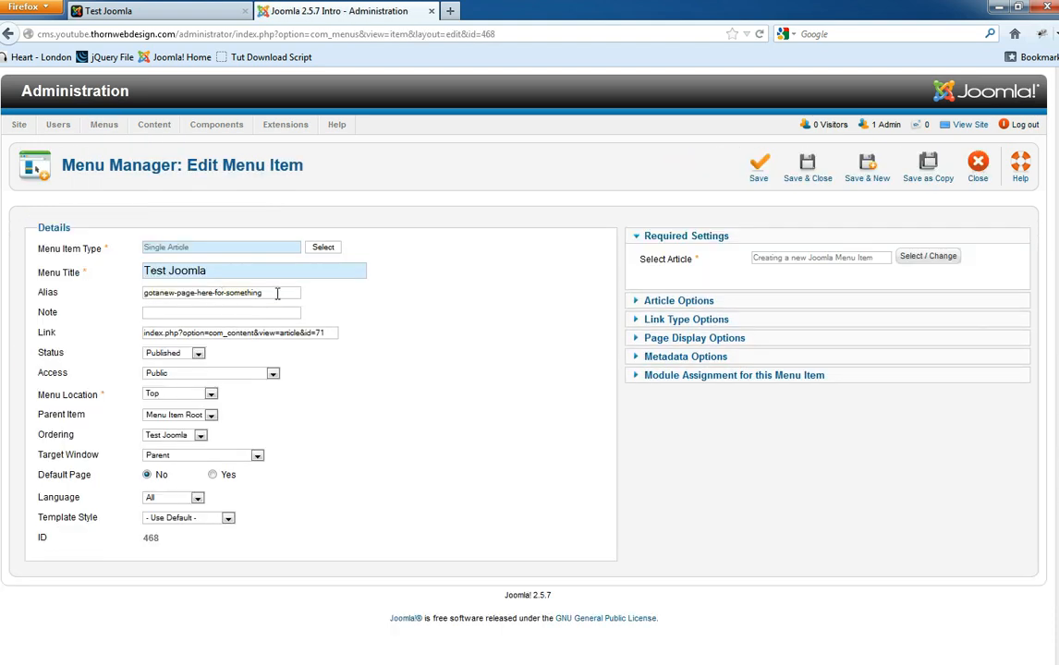
left_click_drag(278, 294, 126, 292)
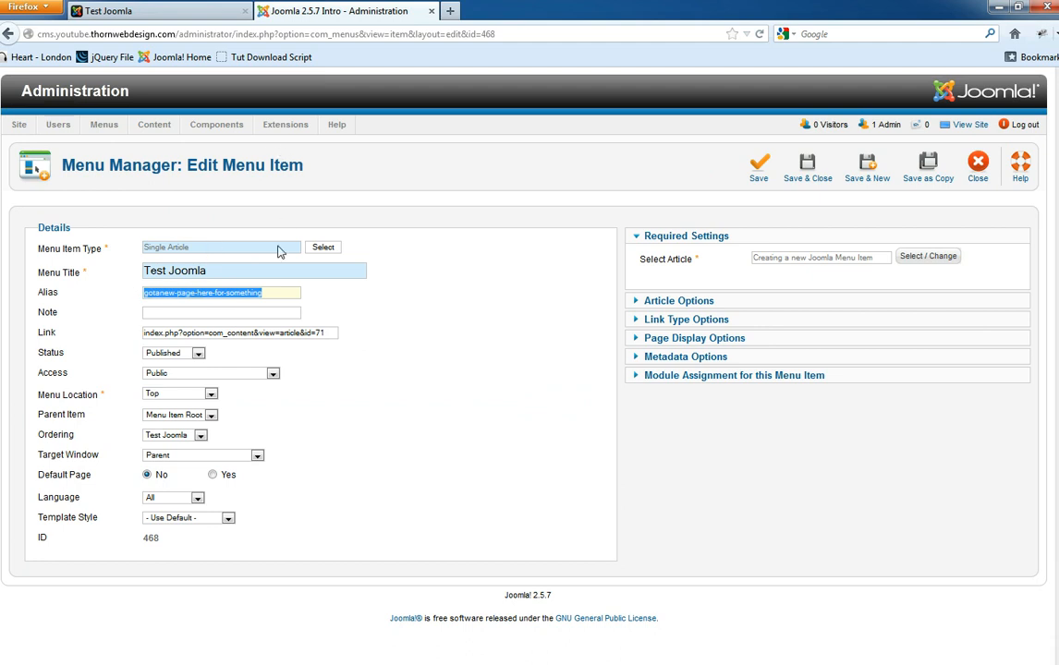
left_click(274, 293)
left_click_drag(267, 292, 131, 284)
left_click(282, 292)
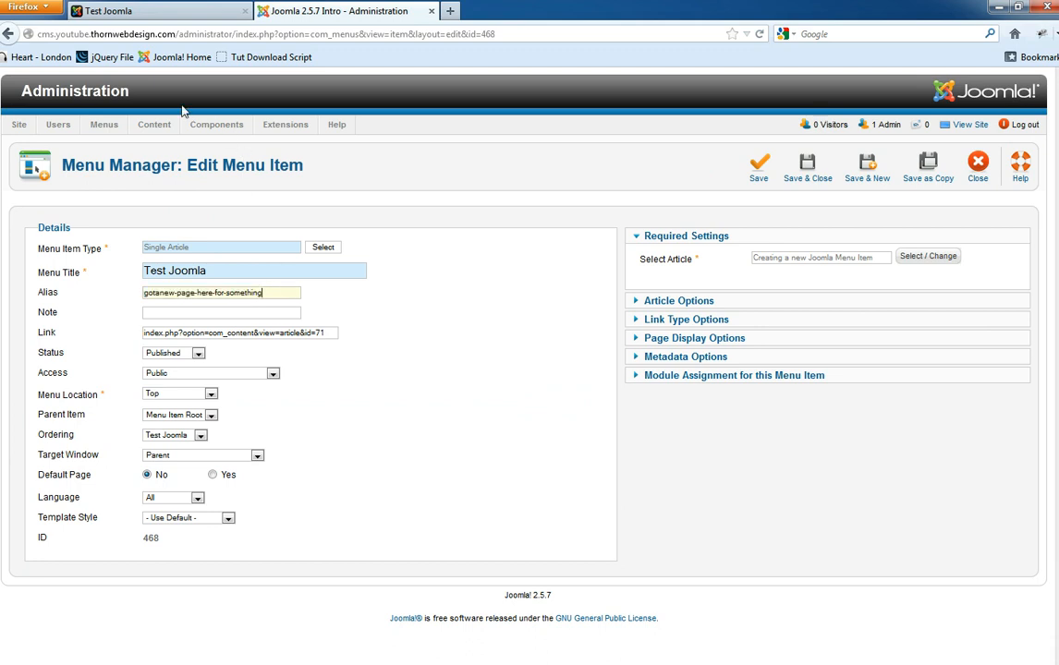
left_click(869, 159)
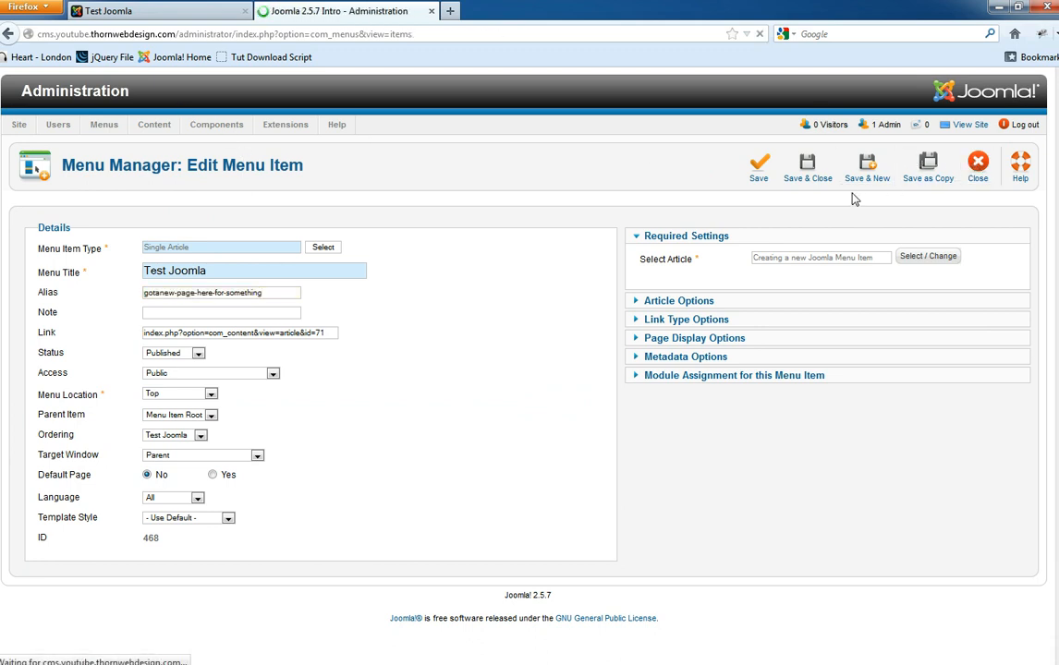
- Glance at the Article Manager list, then go back to the Top menu's items
mouse_move(106, 132)
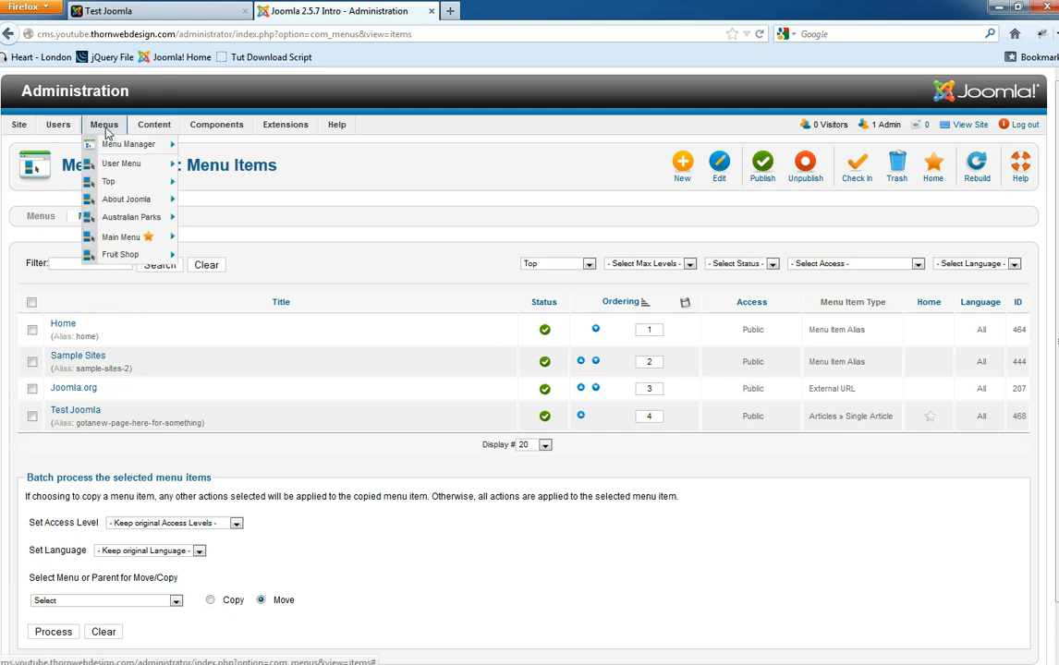
left_click(166, 140)
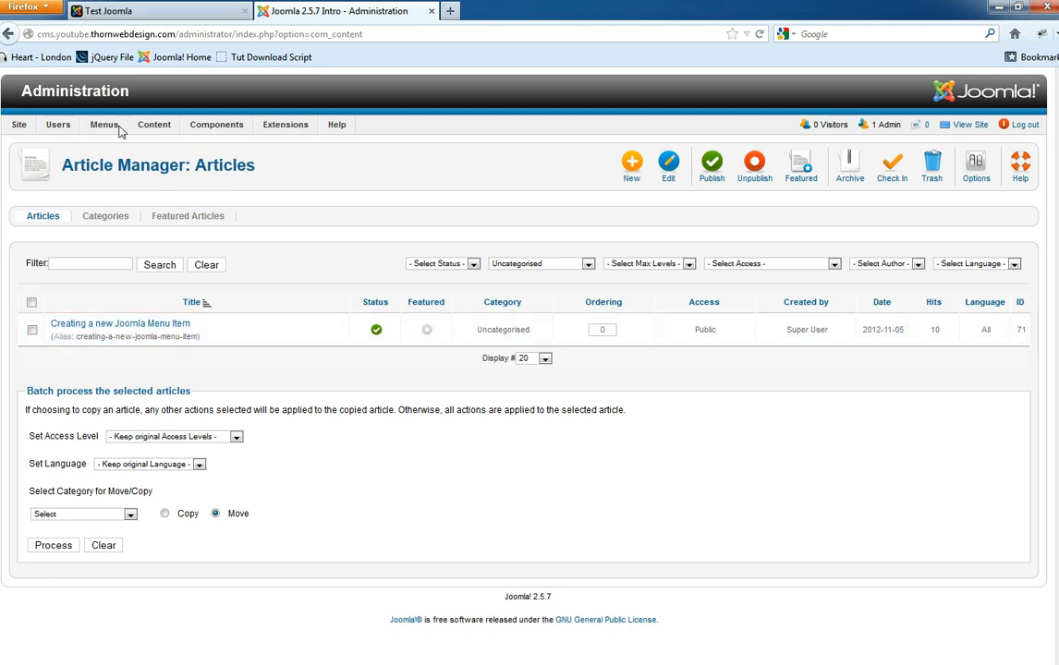
mouse_move(103, 125)
left_click(245, 205)
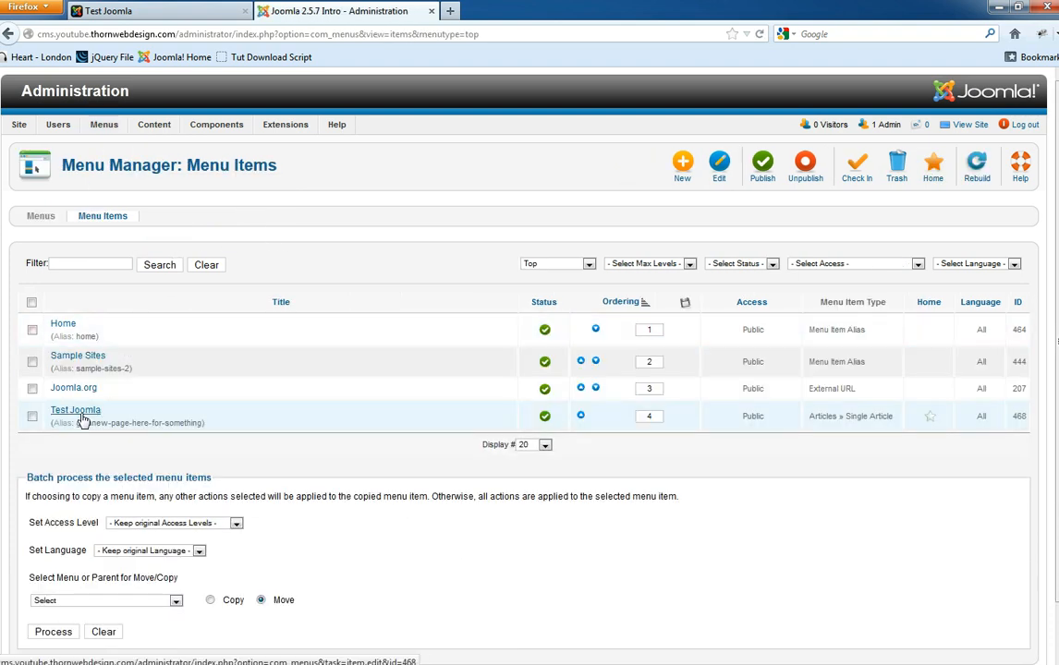
- Change menu item 468's title from Test Joomla to Tutorials, alias joomla-tutorials, and save
left_click(81, 417)
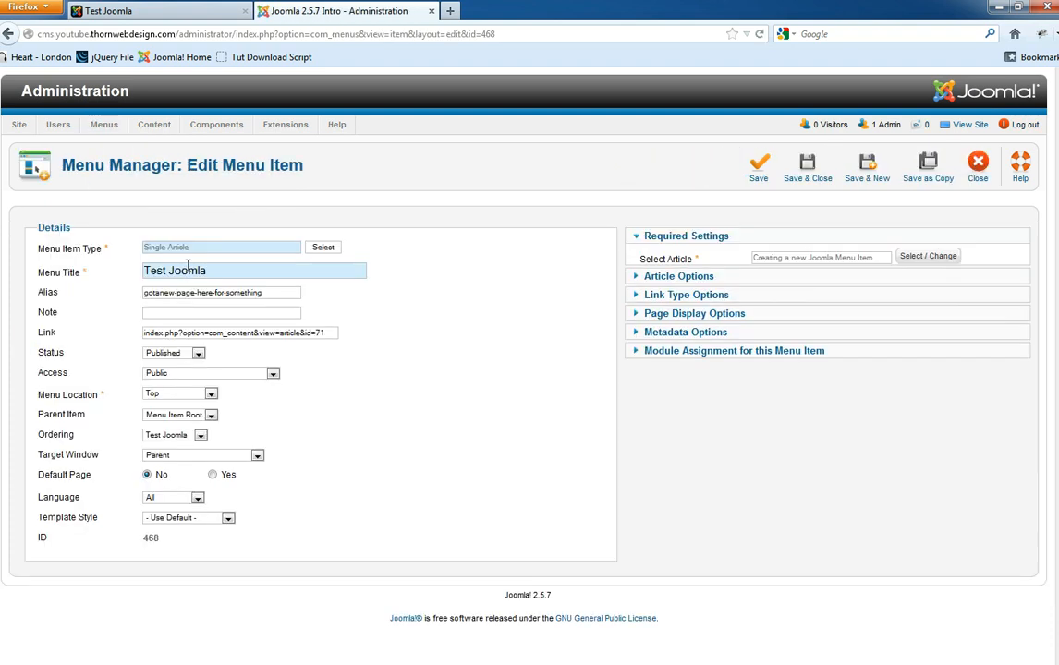
left_click_drag(244, 277, 106, 262)
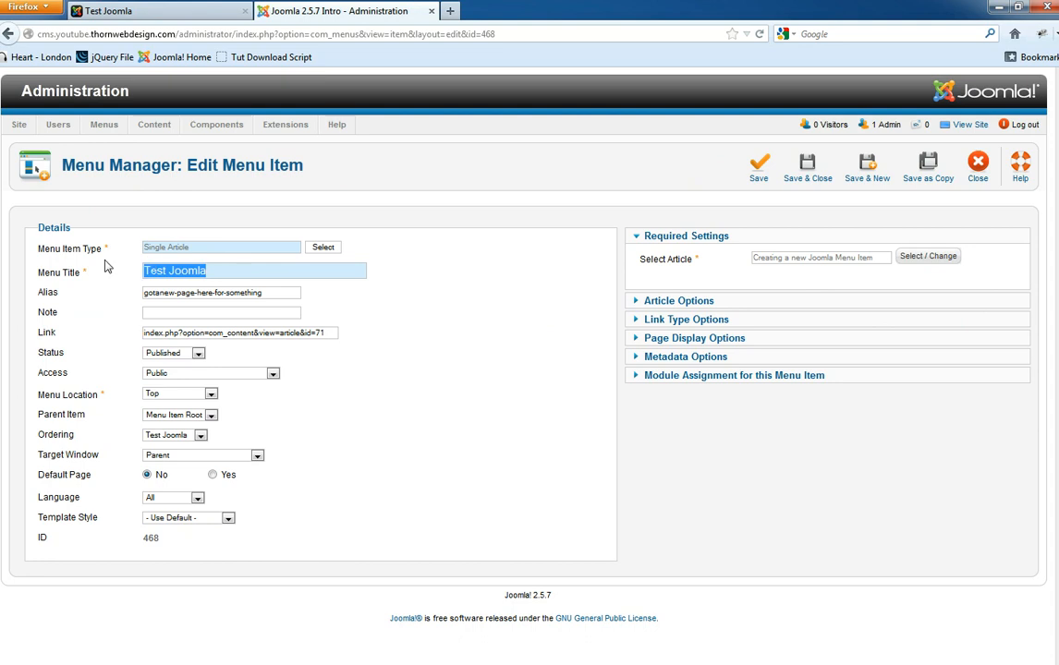
type("Tutorials")
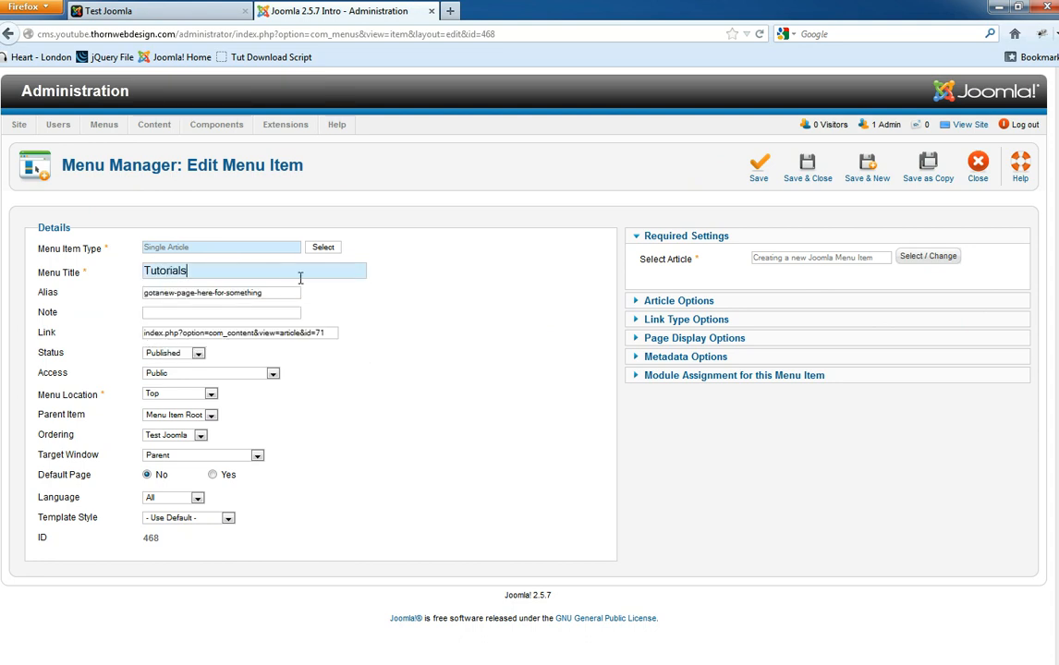
left_click_drag(284, 295, 71, 292)
type("joomla-tutorials")
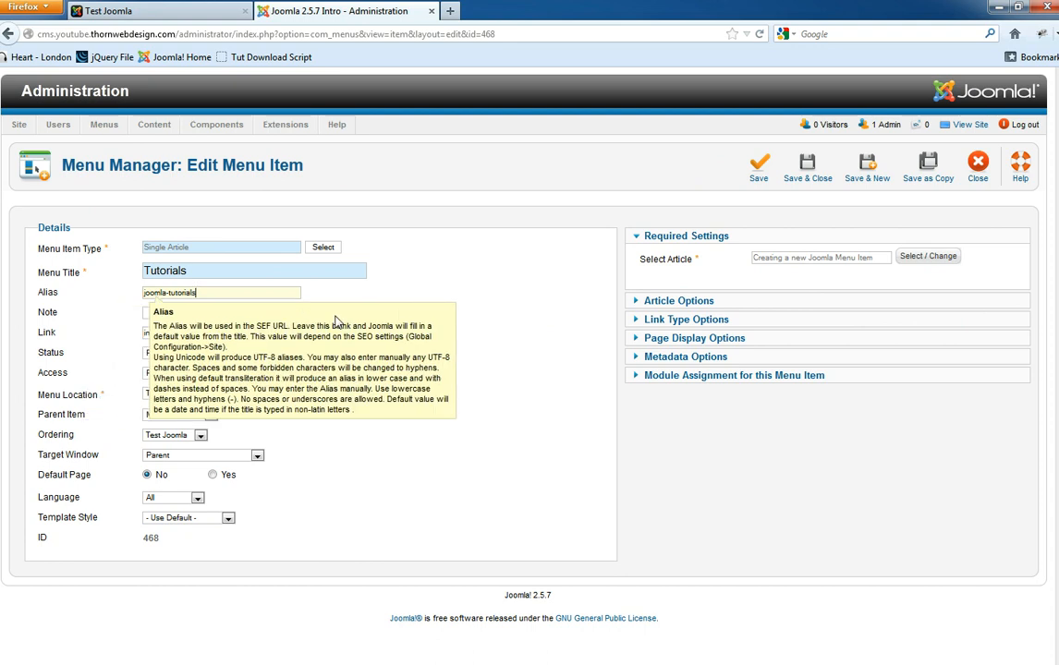
left_click(757, 168)
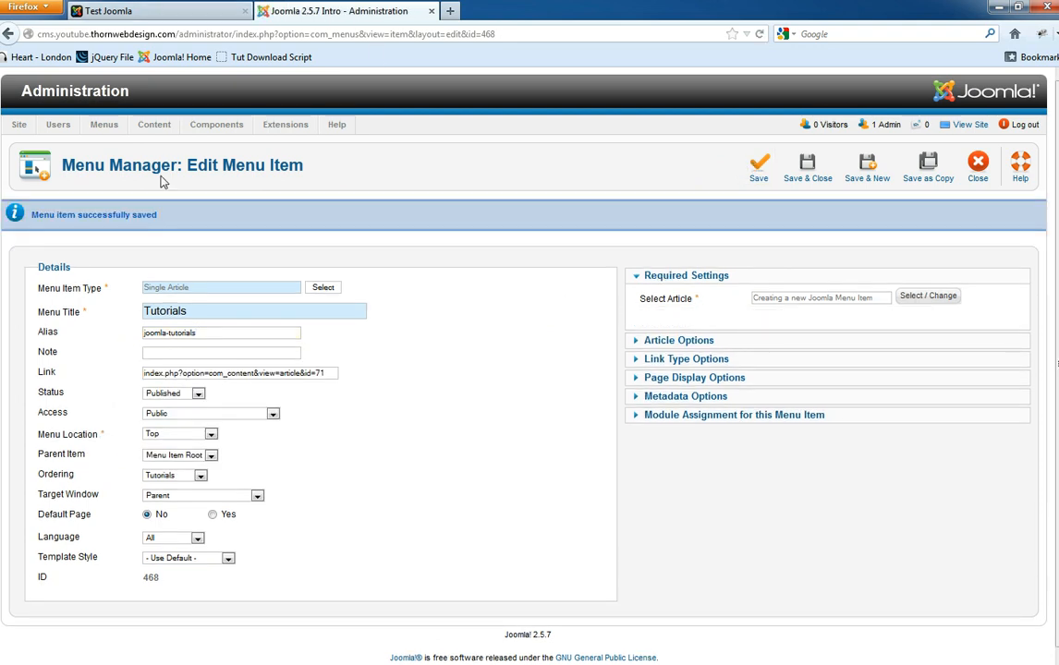
left_click_drag(210, 333, 134, 332)
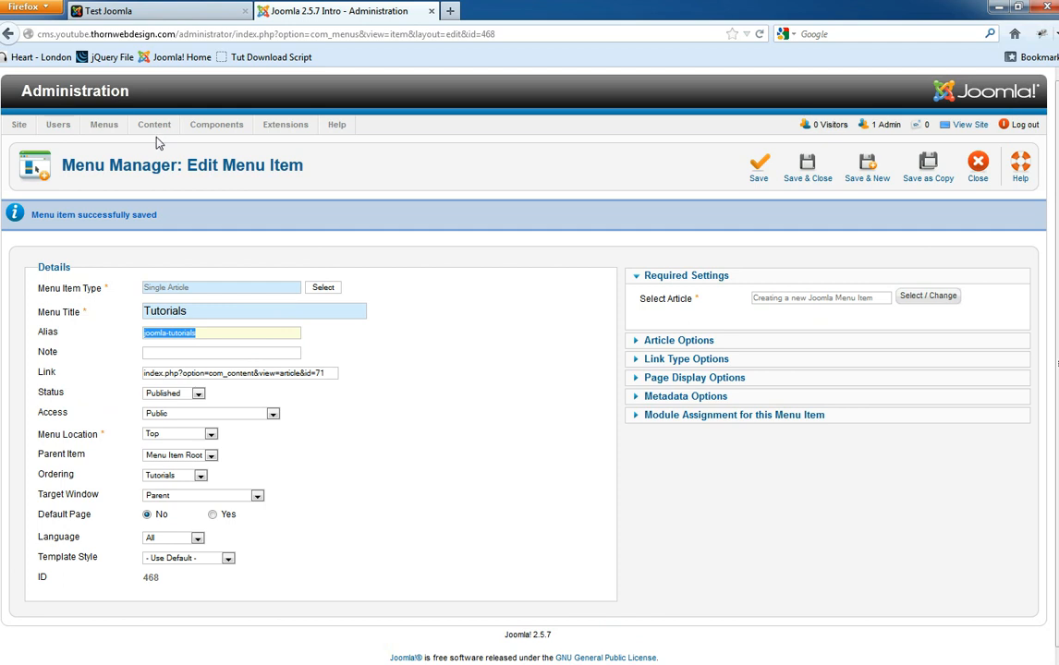
left_click(137, 10)
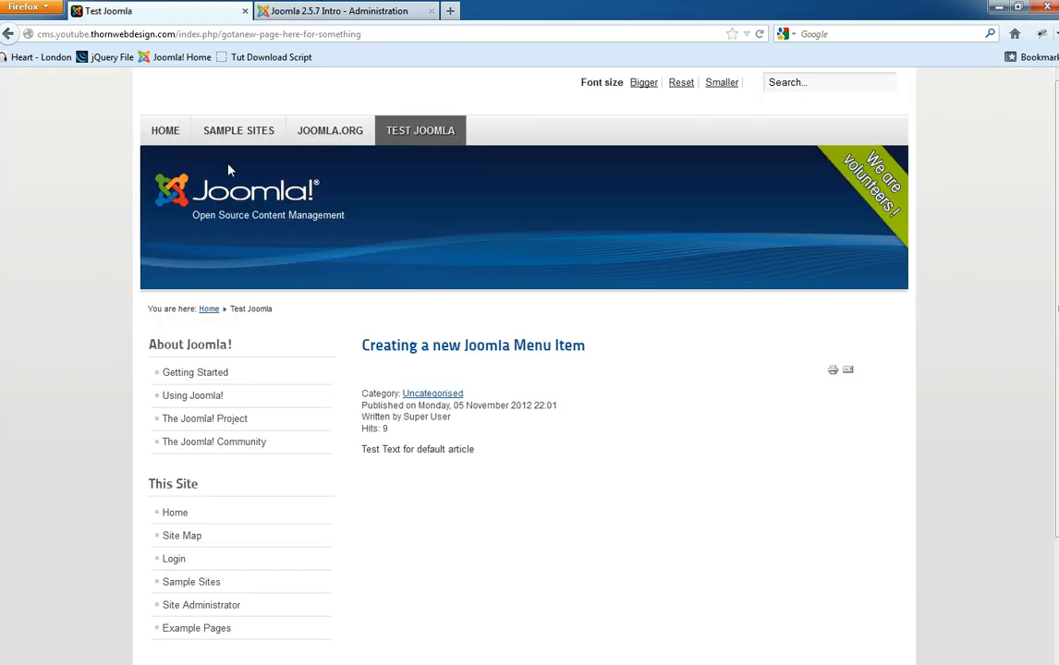
- Open the Tutorials page from the site home page and check its joomla-tutorials address
left_click(178, 143)
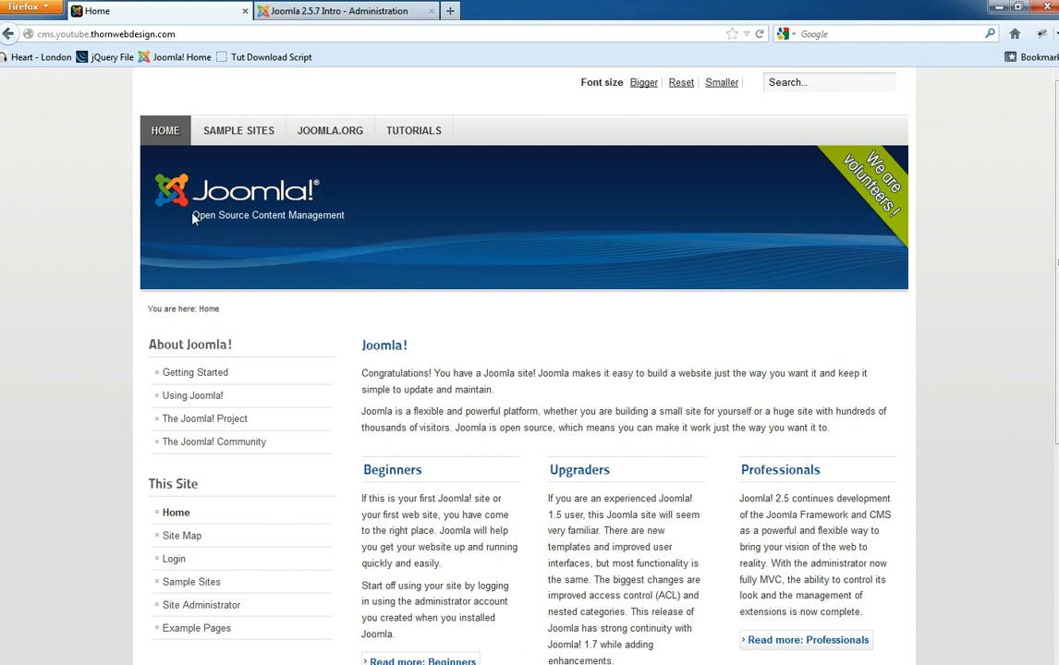
left_click(410, 134)
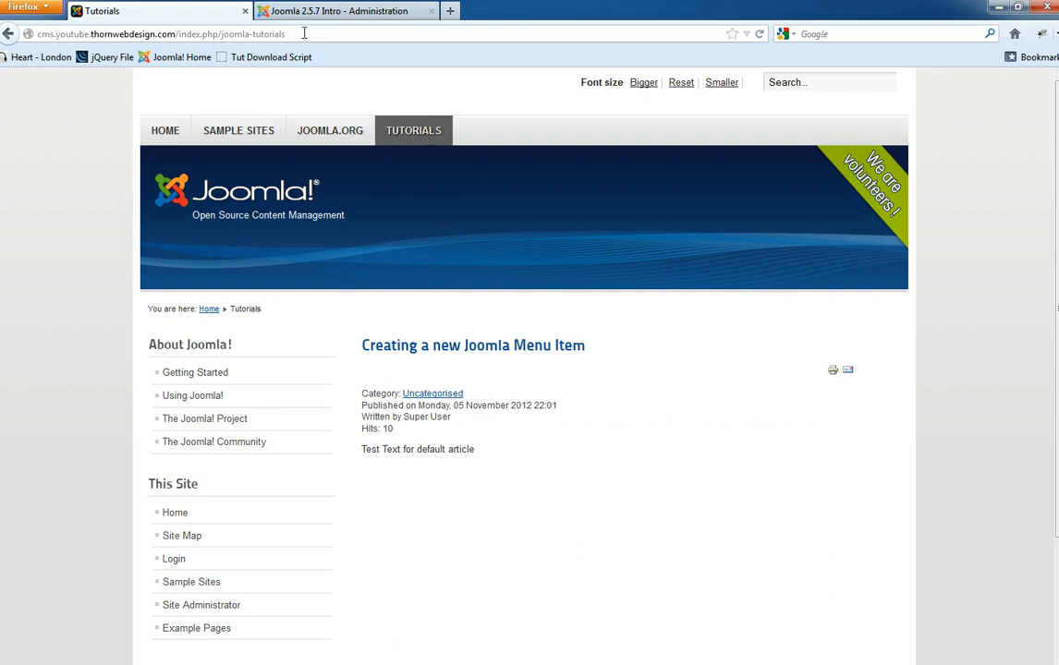
left_click(268, 30)
left_click(238, 33)
left_click_drag(222, 33, 289, 32)
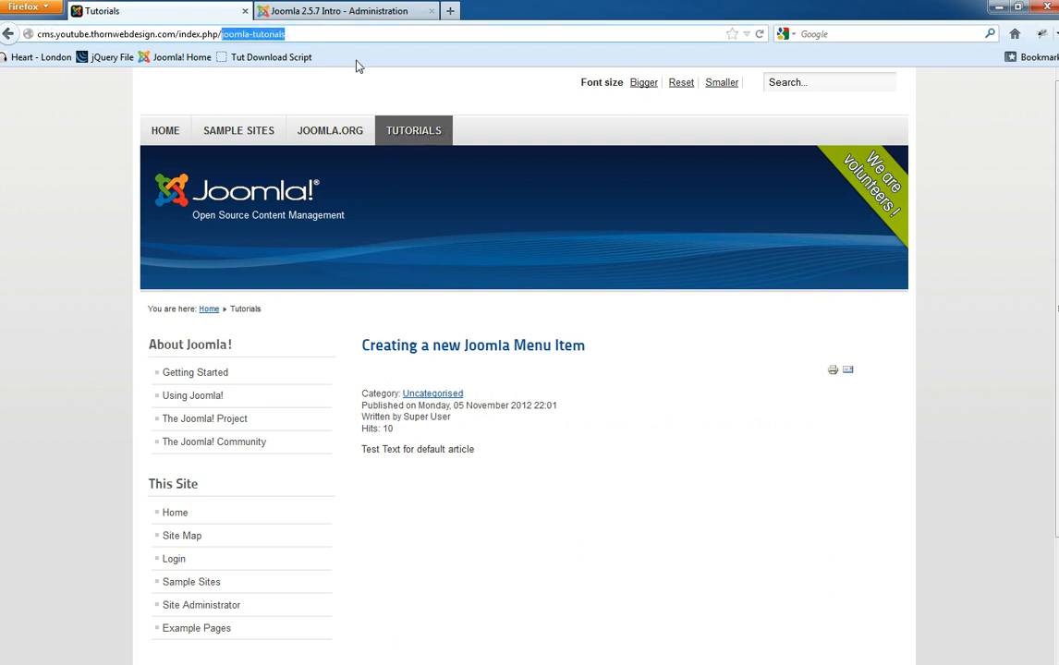
- Reload the Tutorials page to confirm its article heading, then return to the administration tab
triple_click(452, 346)
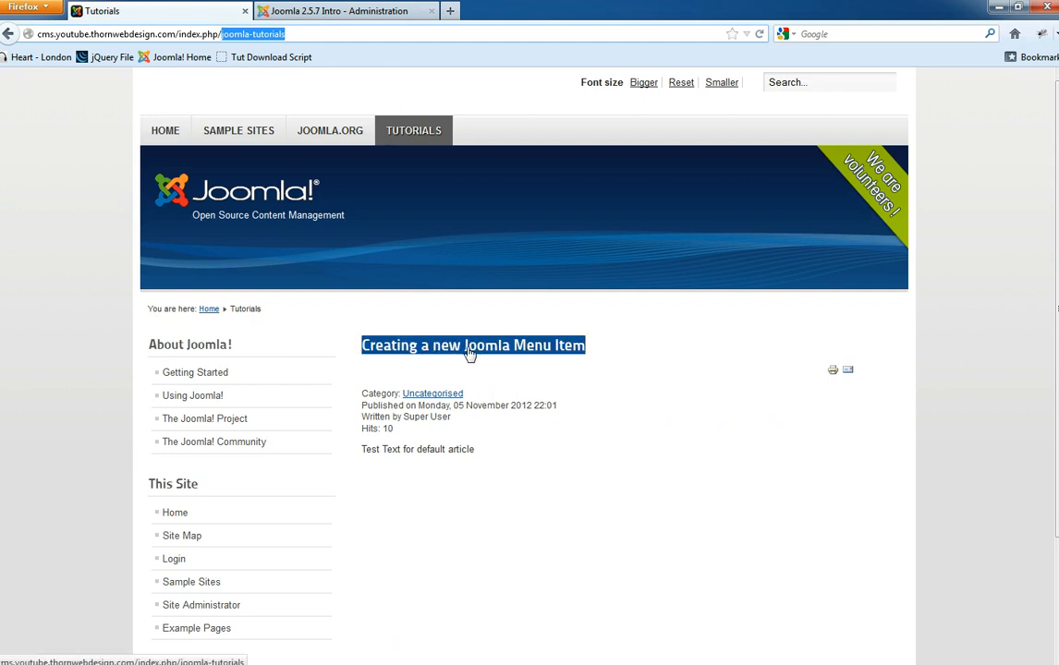
key("F5")
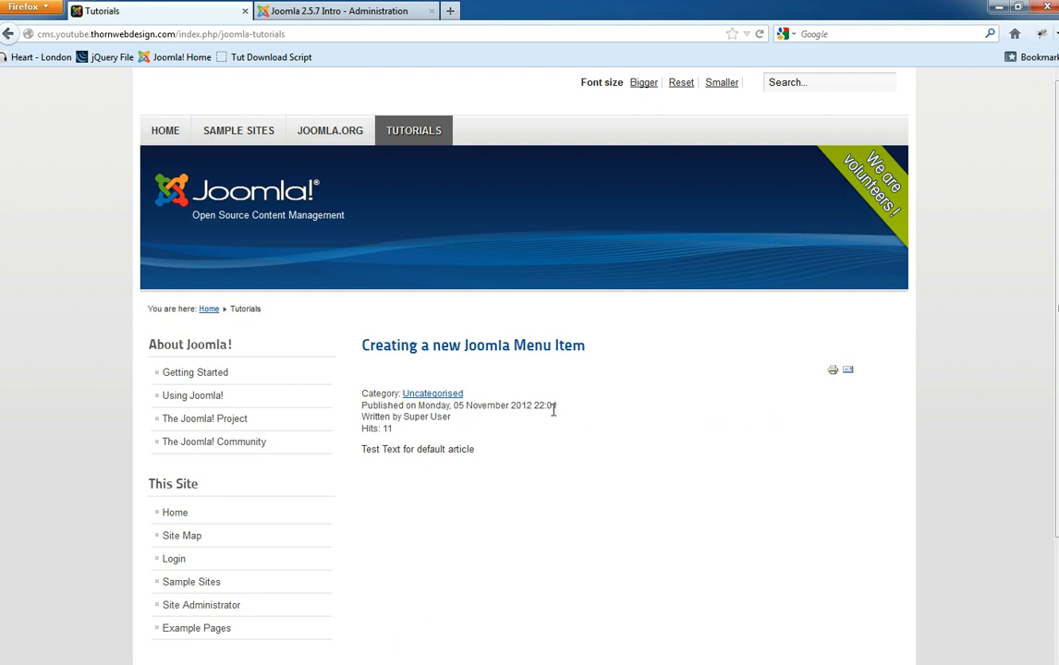
left_click_drag(438, 372, 392, 319)
left_click(391, 318)
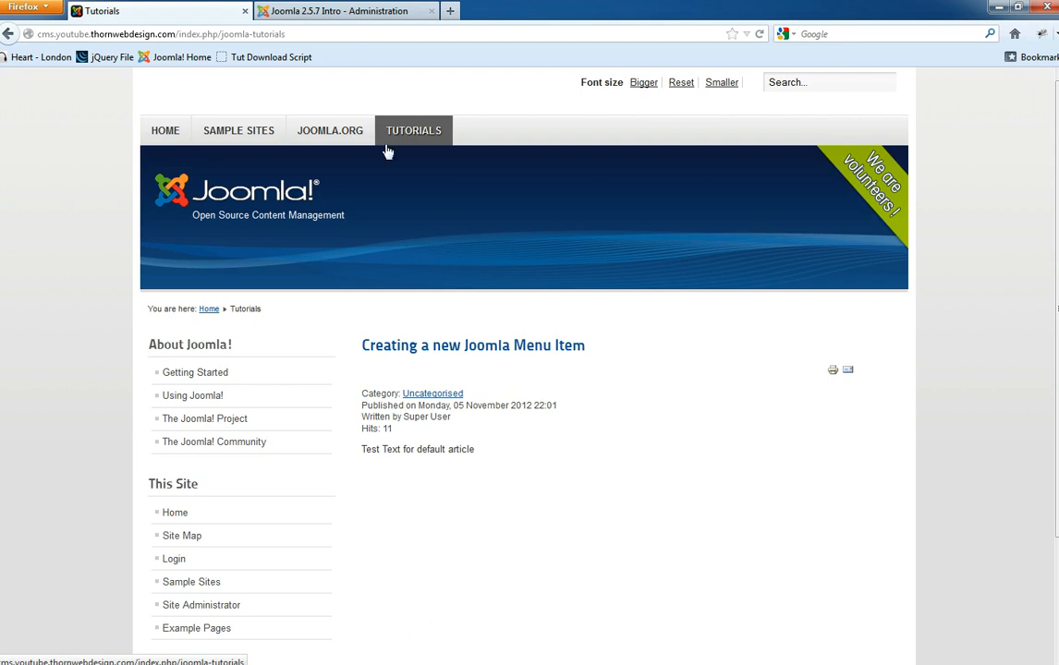
left_click(323, 6)
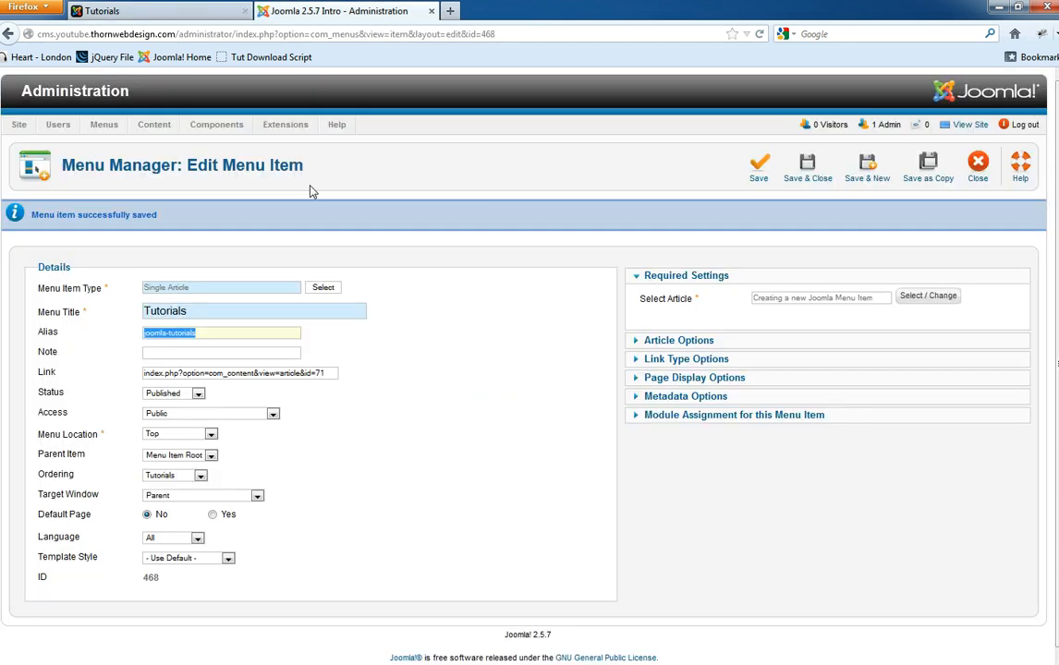
- Save and close the Tutorials menu item, then start a new Top menu item
left_click(815, 176)
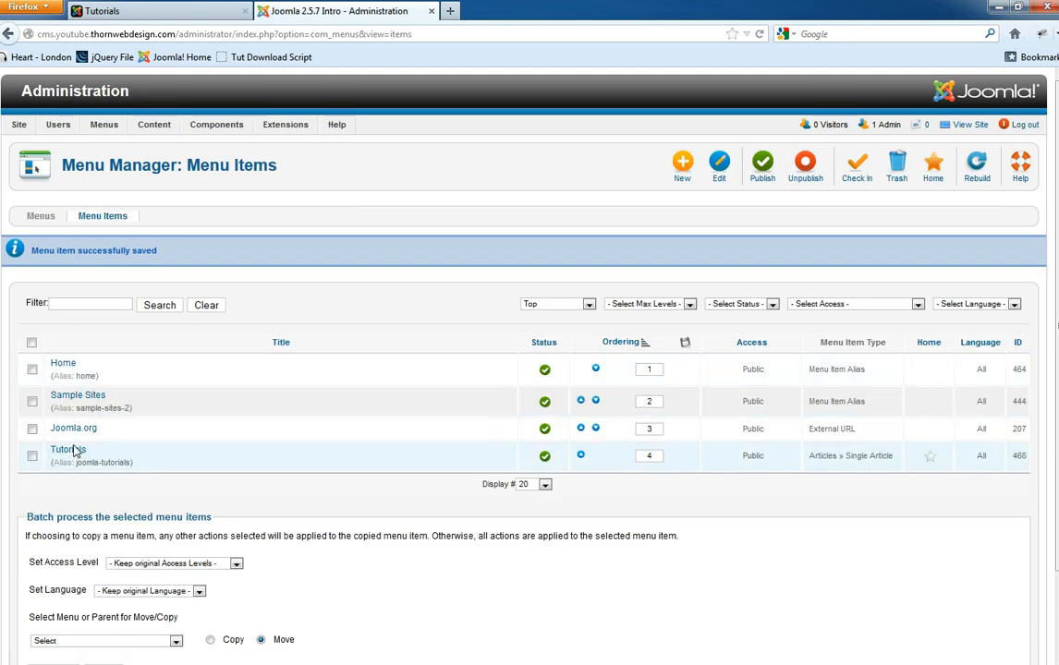
left_click(682, 164)
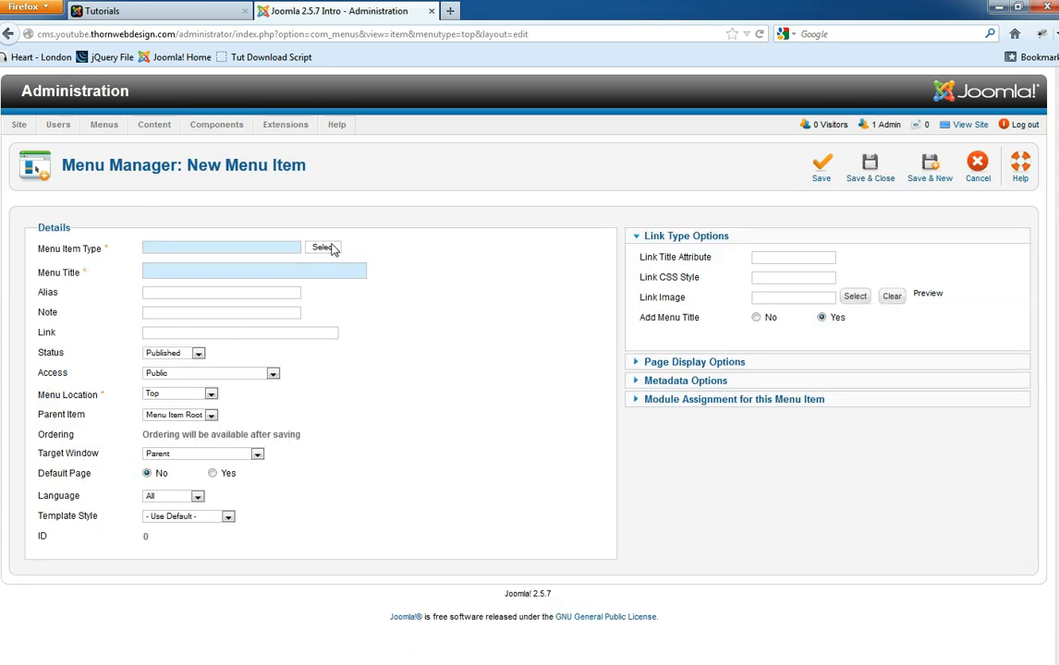
- Make the new Top menu item an Articles > Single Article link titled 'Menu Items'
left_click(329, 247)
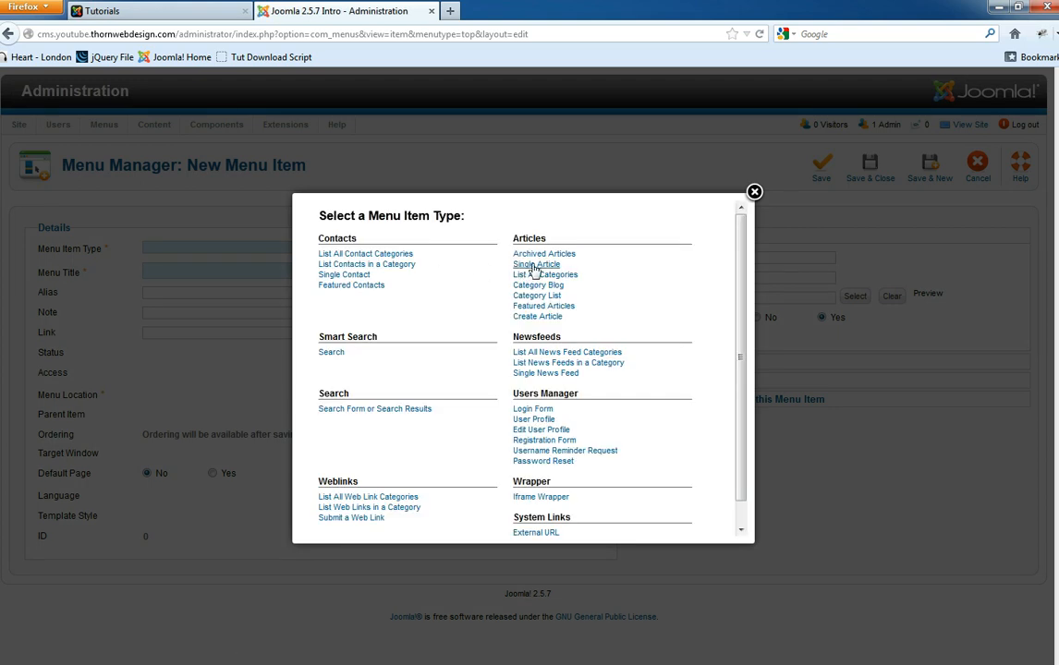
left_click(532, 266)
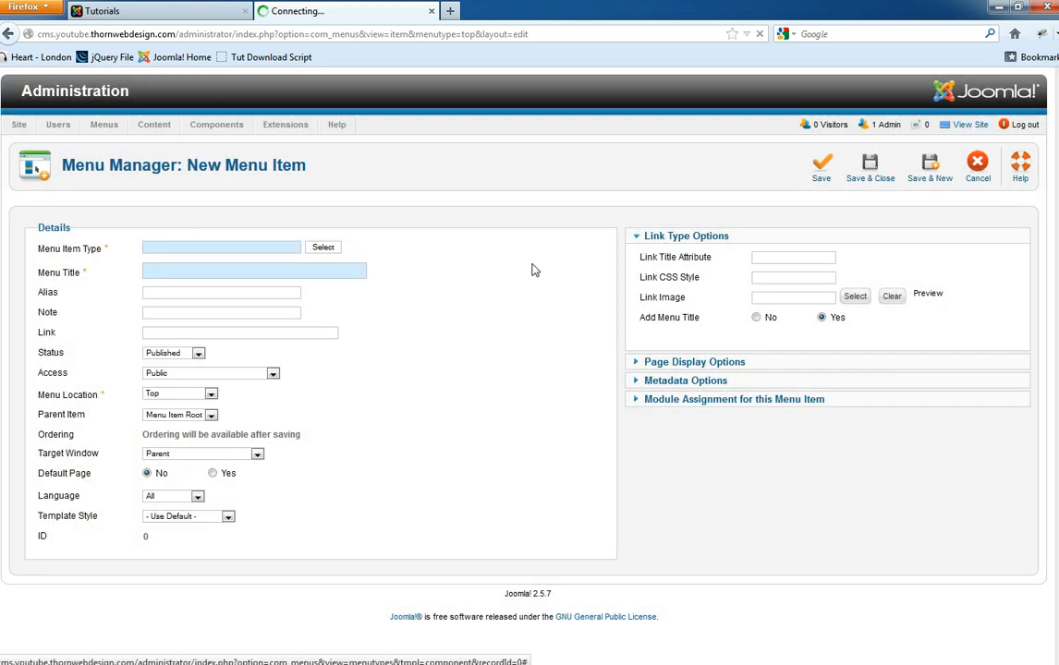
type("Menu Item")
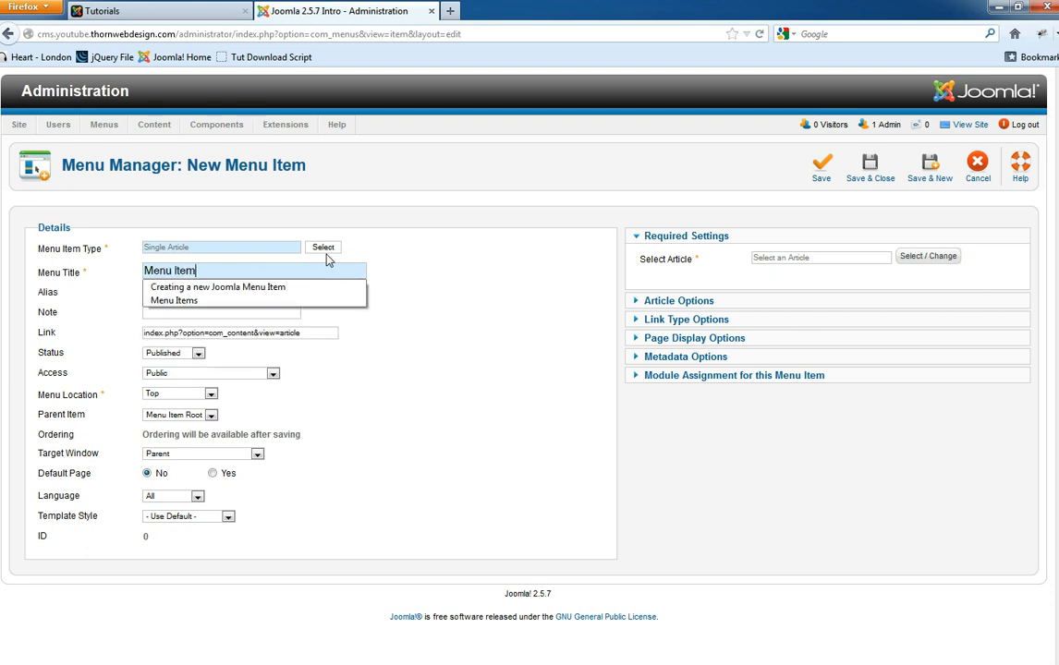
type("s")
left_click(205, 292)
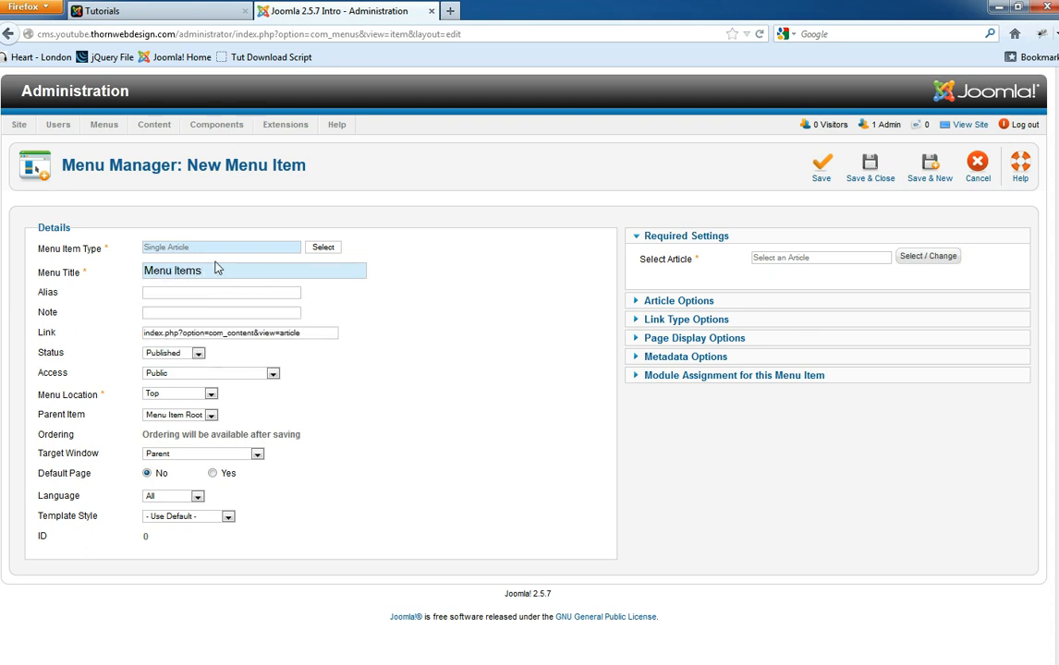
left_click_drag(225, 270, 134, 271)
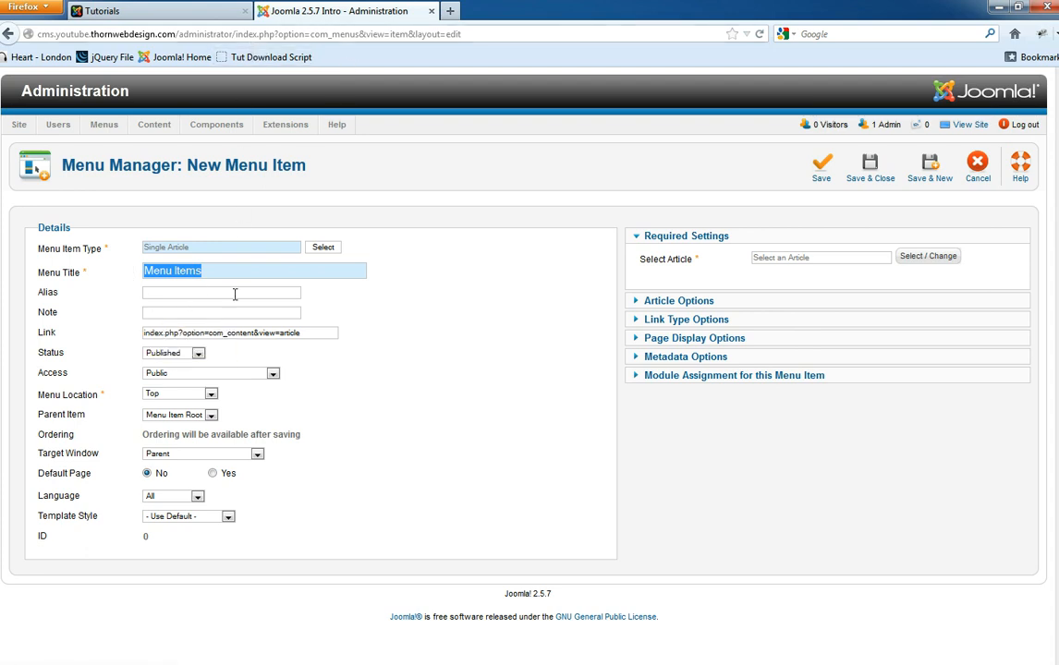
left_click(199, 291)
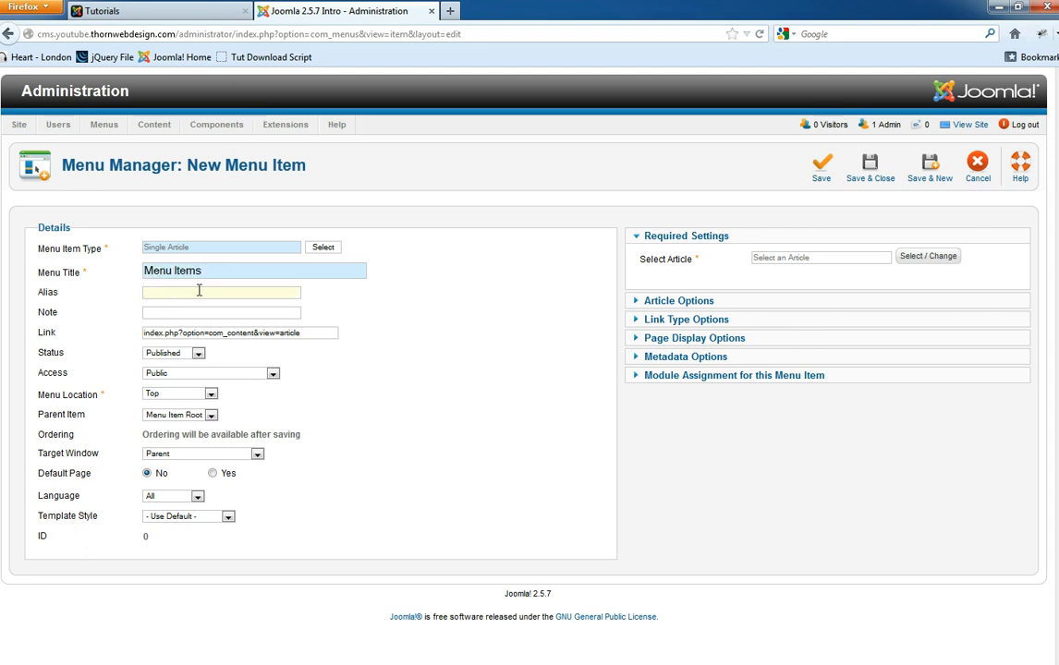
left_click_drag(214, 270, 139, 272)
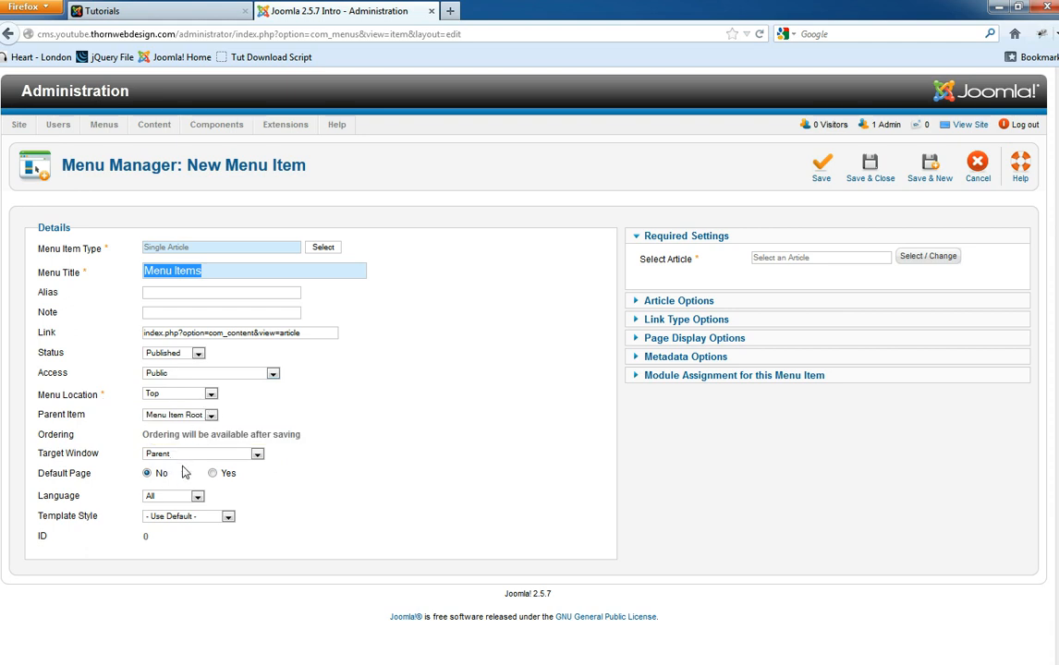
- Link Menu Items to the Uncategorised article 'Creating a new Joomla Menu Item' and save it
left_click(927, 258)
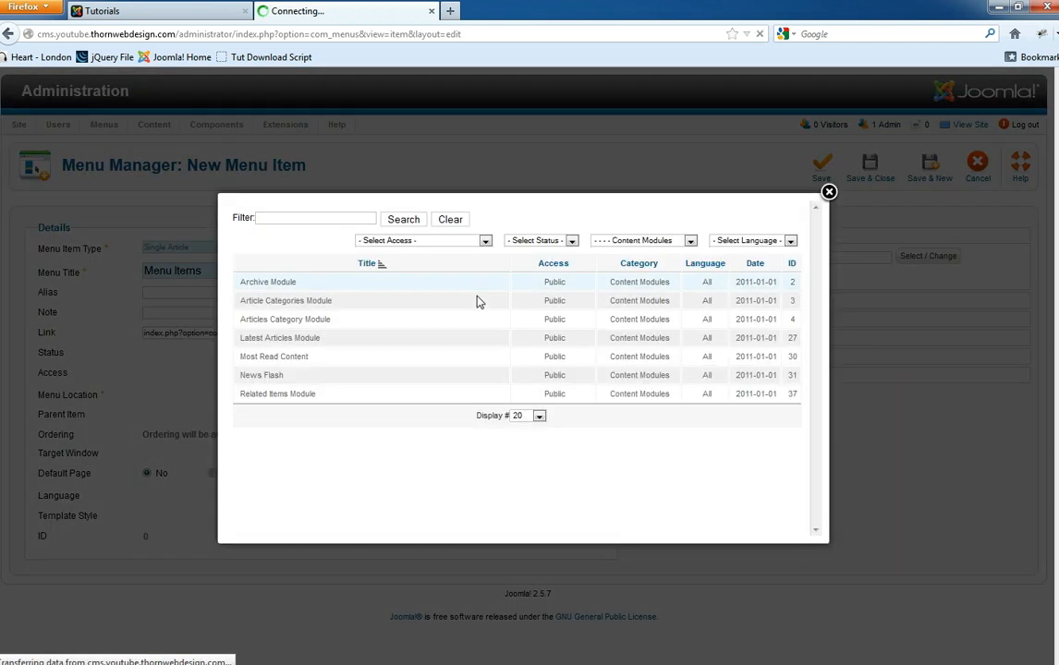
left_click(538, 242)
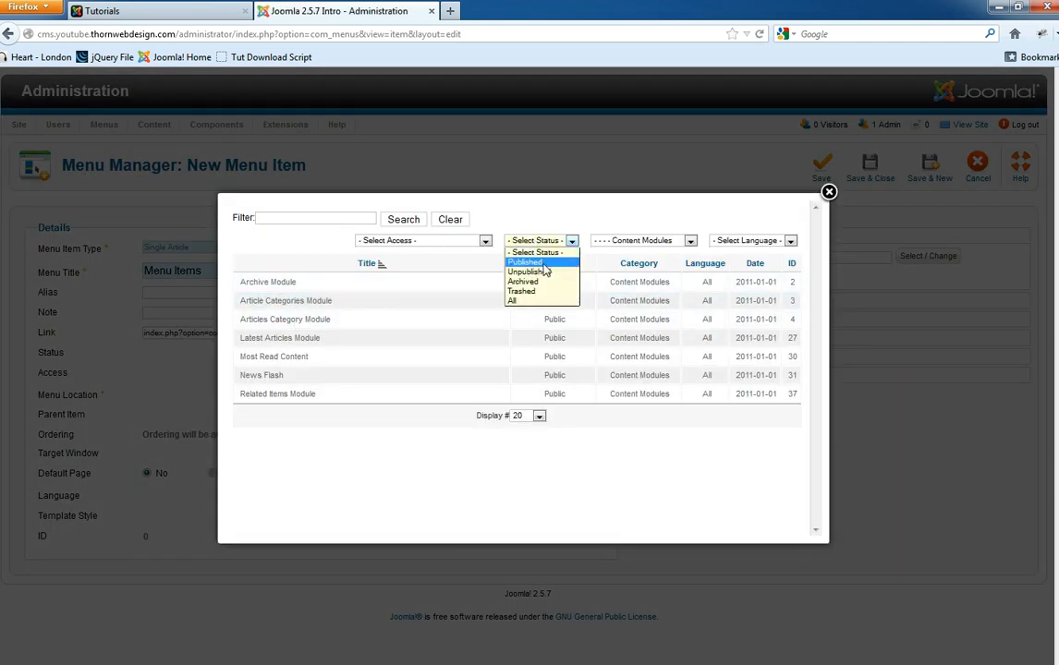
left_click(621, 242)
left_click(620, 242)
scroll(637, 388, "down", 4)
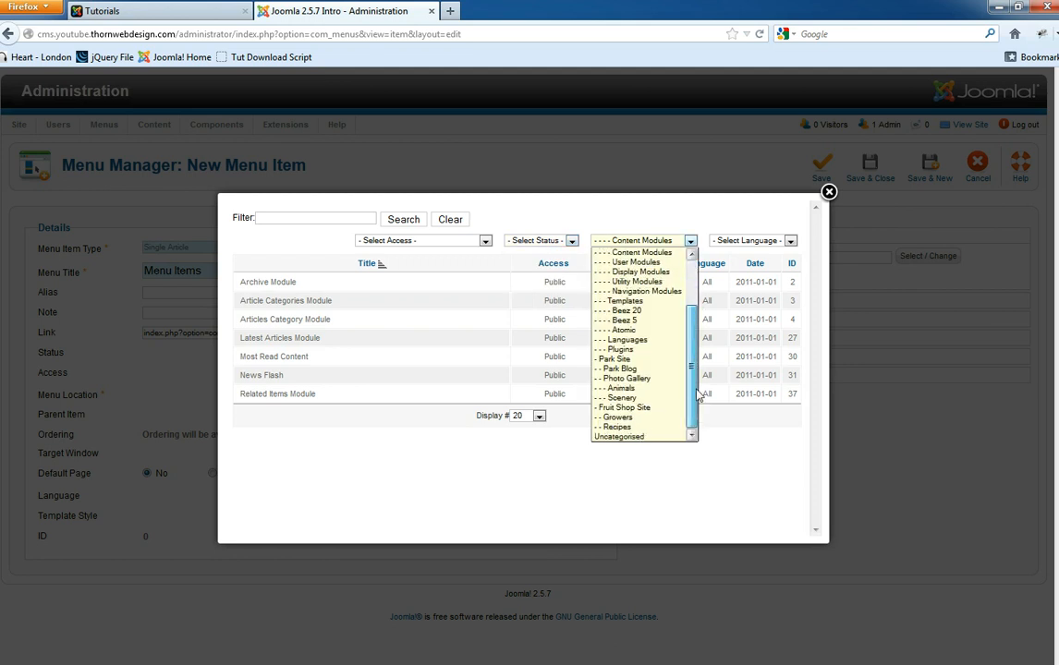
left_click(637, 438)
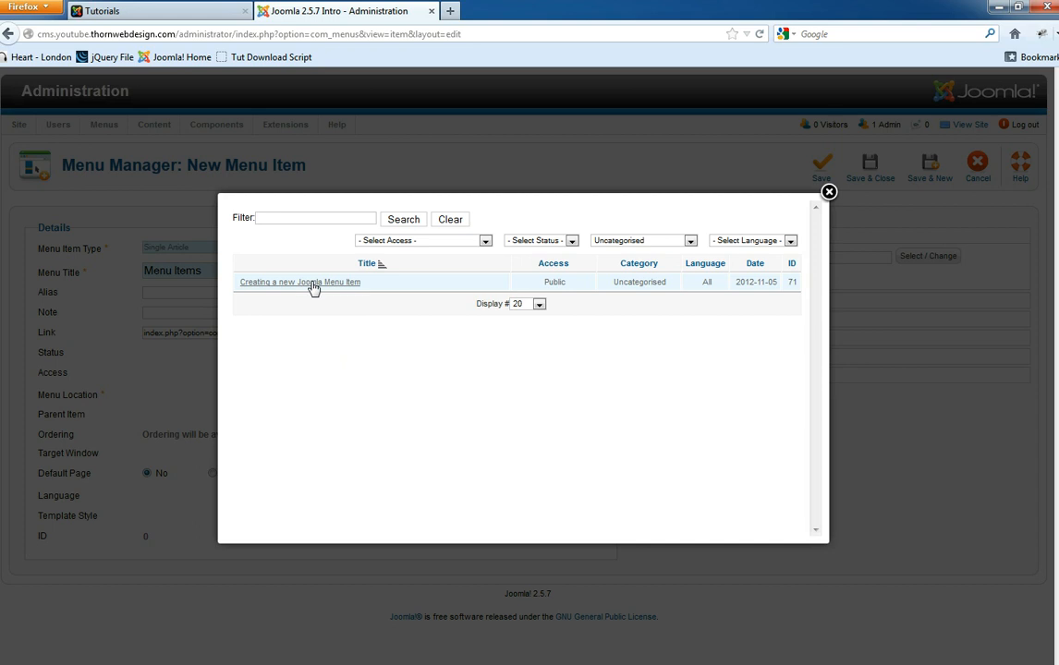
left_click(306, 283)
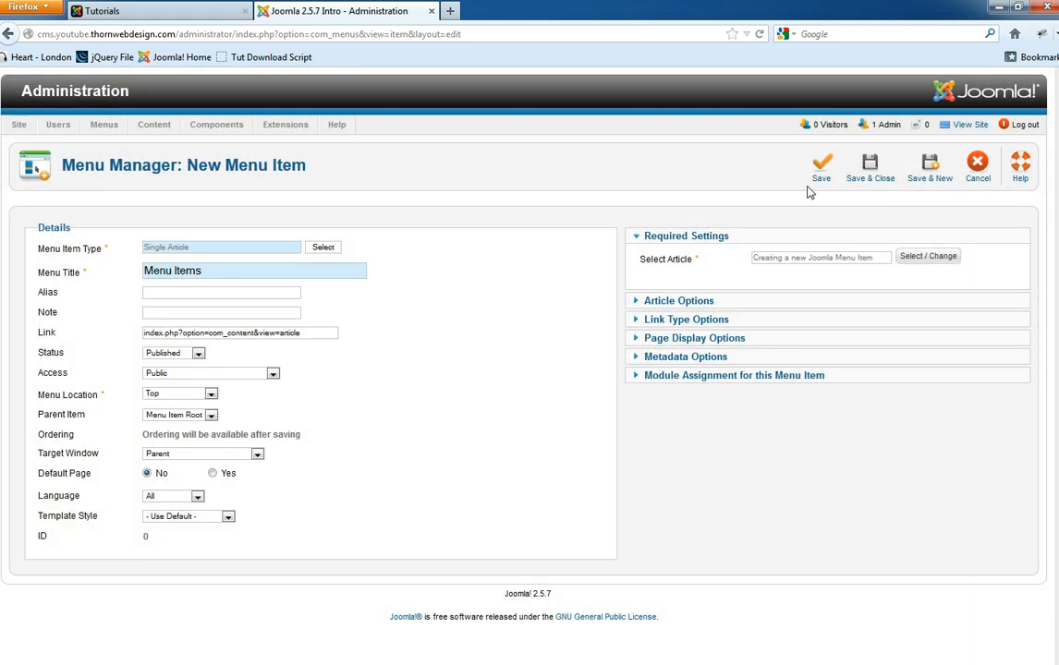
left_click(871, 170)
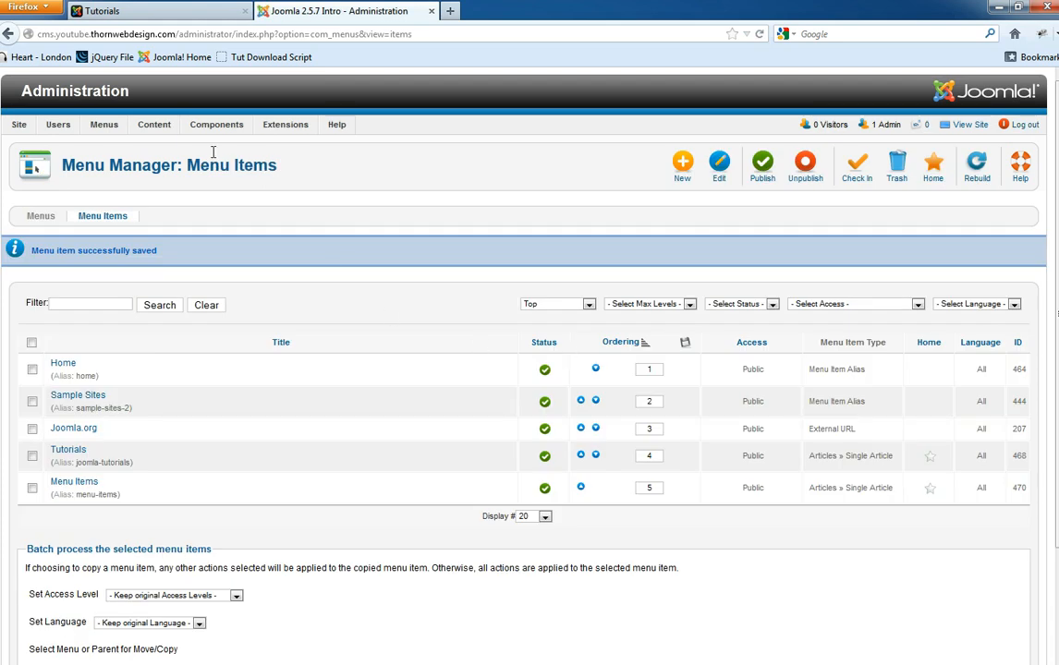
- Reload the front end, open the new MENU ITEMS link, then return to the administration
left_click(102, 11)
key("F5")
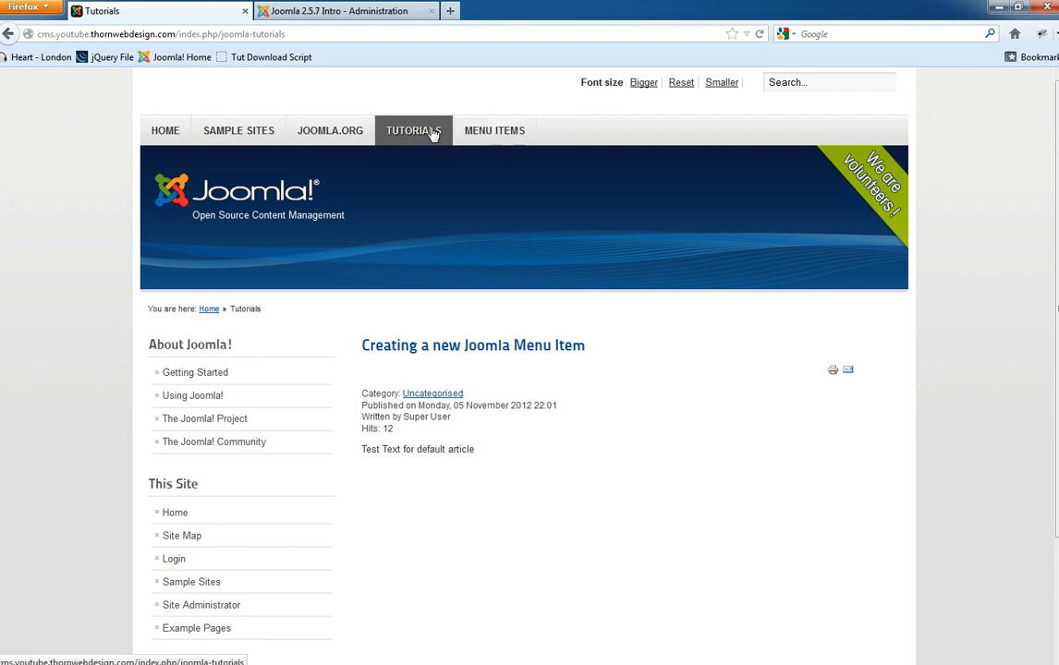
left_click(470, 137)
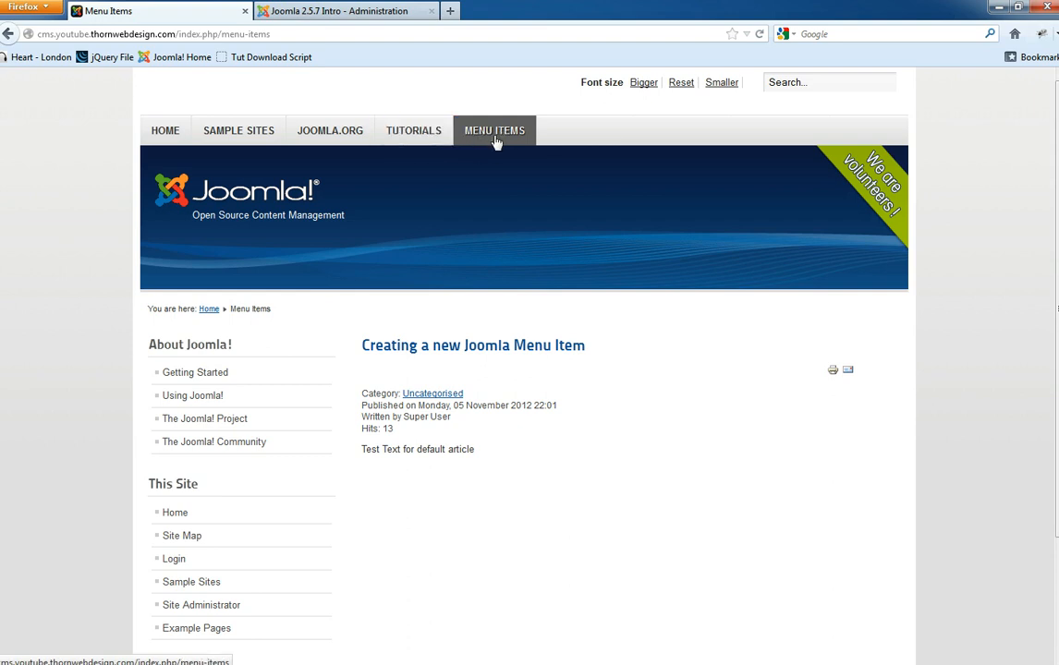
left_click(333, 10)
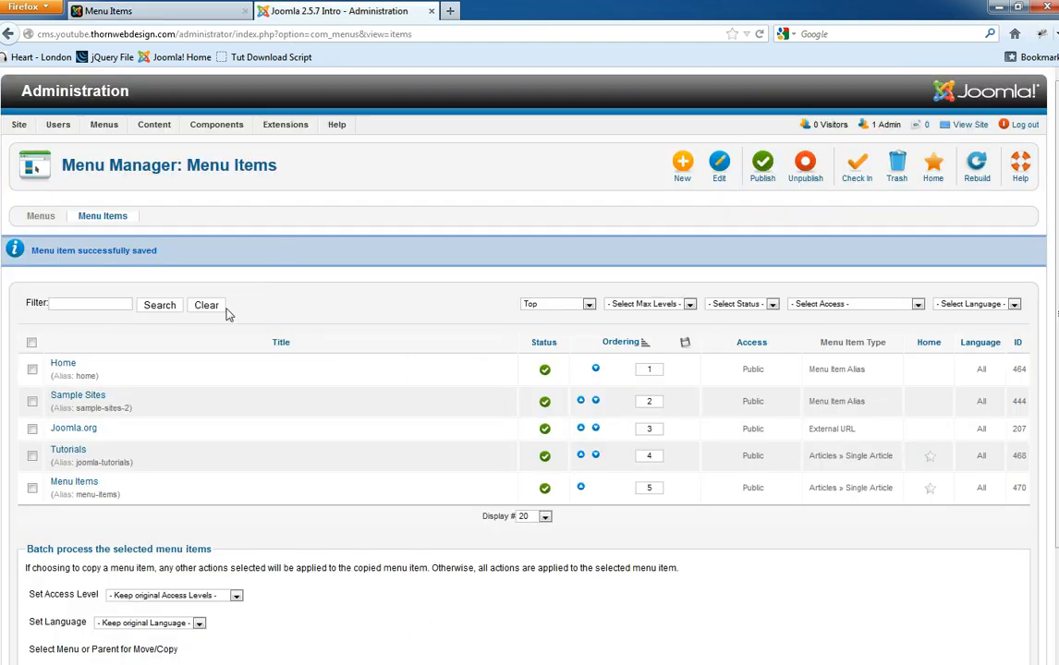
- Filter to the Top menu and batch-move the Menu Items entry under the Tutorials parent
left_click(32, 488)
mouse_move(102, 127)
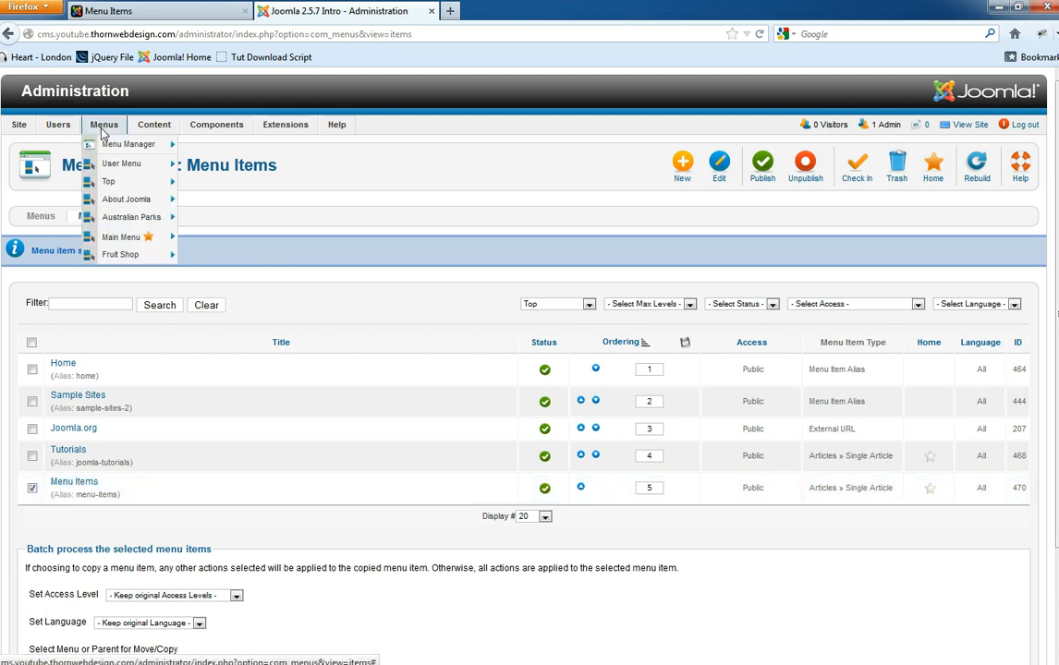
left_click(117, 184)
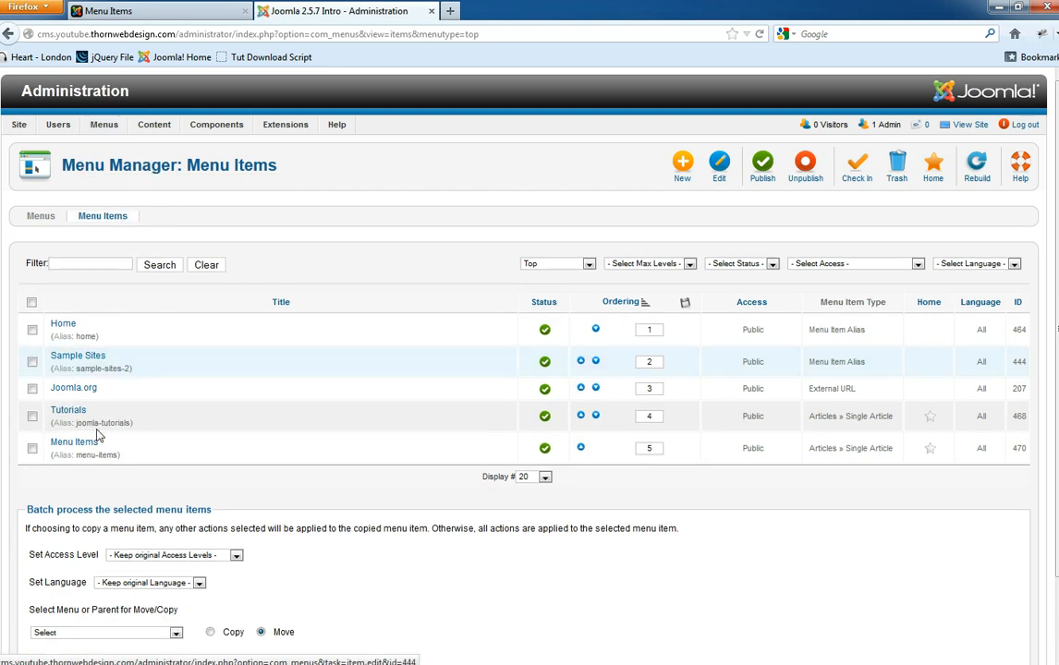
left_click(33, 448)
scroll(92, 451, "down", 2)
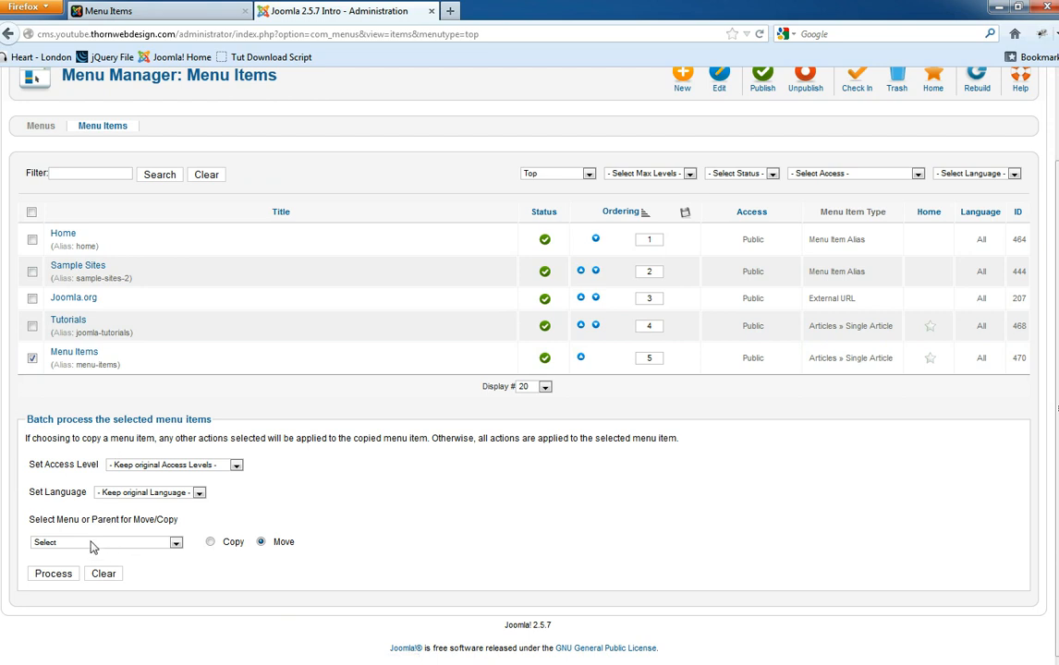
left_click(93, 543)
left_click_drag(176, 353, 184, 522)
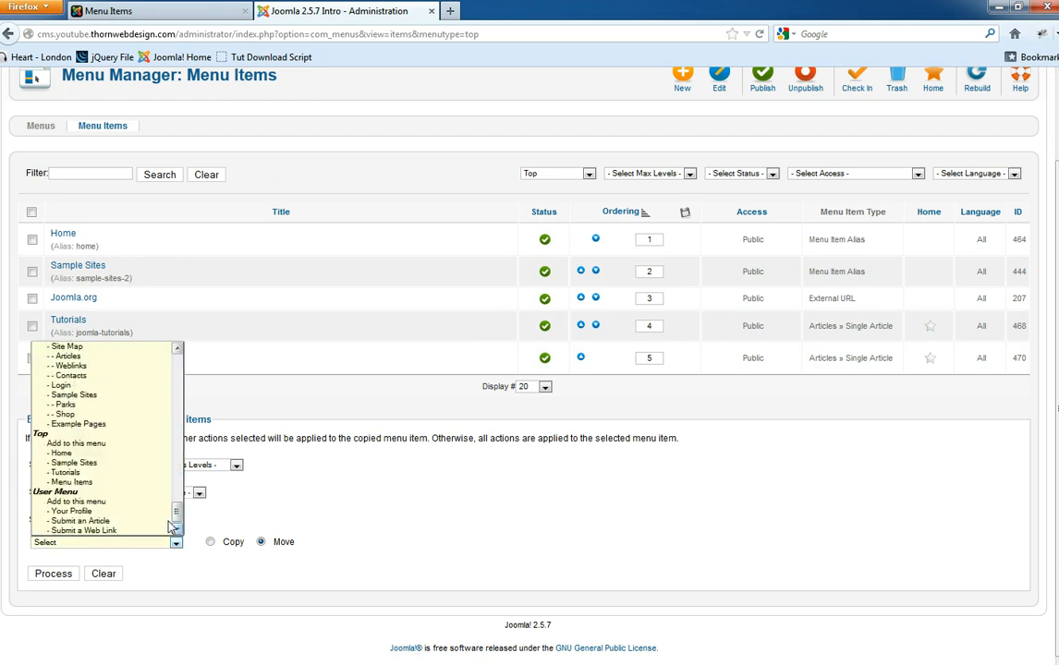
left_click(65, 474)
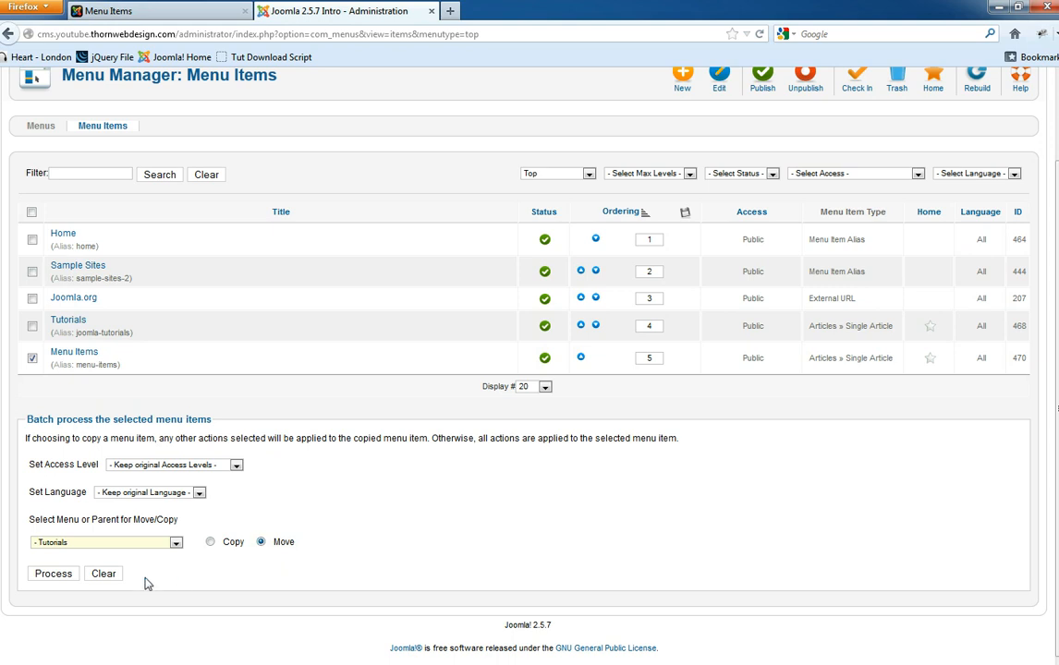
left_click(54, 574)
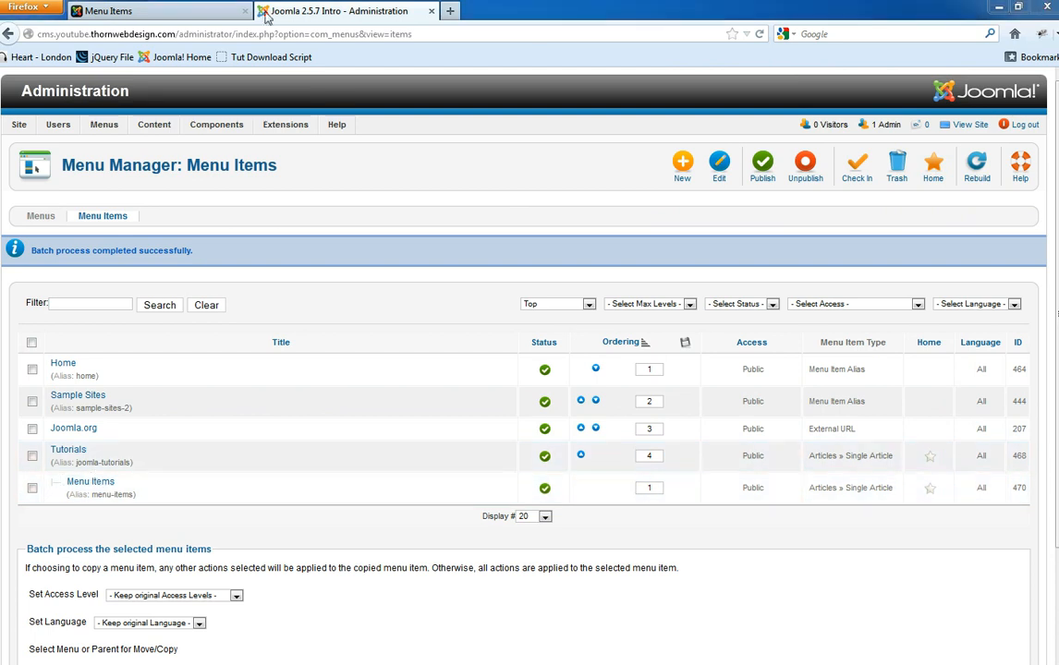
- Reload the front end, go to the site home page, and open the Tutorials page
left_click(185, 11)
key("F5")
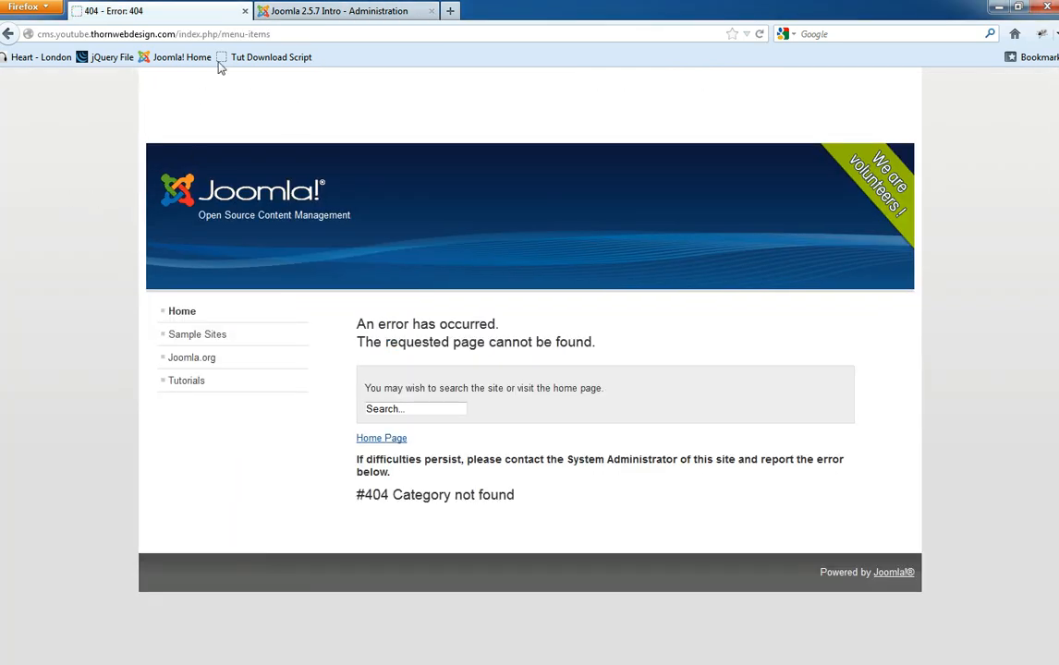
left_click(316, 34)
left_click(316, 35)
key("BackSpace")
key("BackSpace")
key("BackSpace")
key("BackSpace")
key("BackSpace")
key("BackSpace")
key("BackSpace")
key("BackSpace")
key("BackSpace")
key("BackSpace")
key("BackSpace")
key("Return")
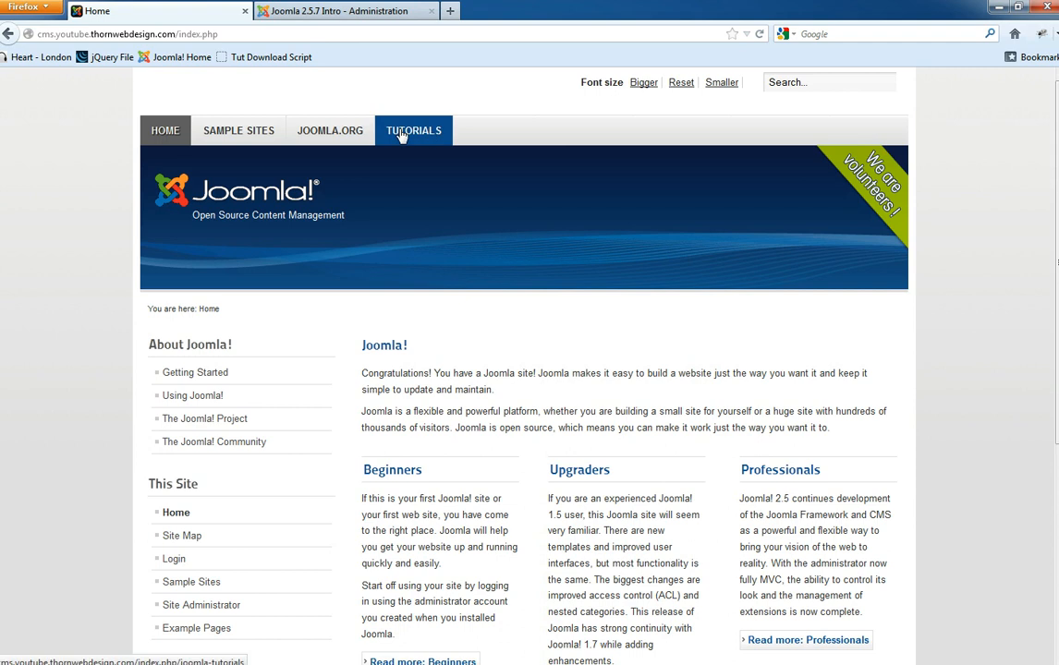
left_click(402, 134)
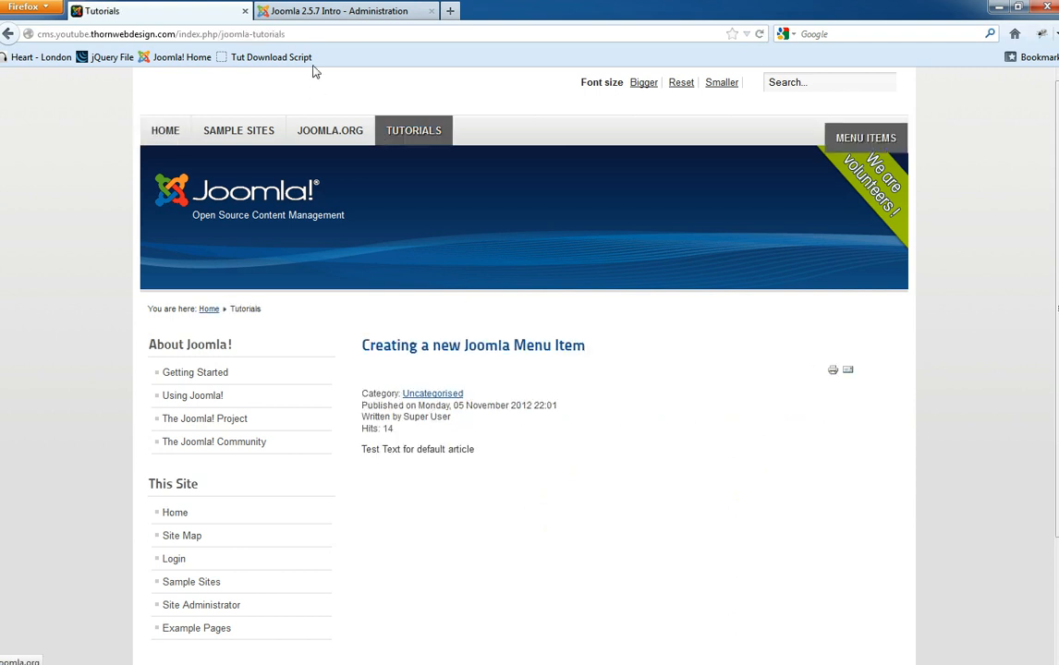
- Load the joomla-tutorials/menu-items address to reach the Menu Items page under Tutorials
left_click(298, 35)
left_click(314, 35)
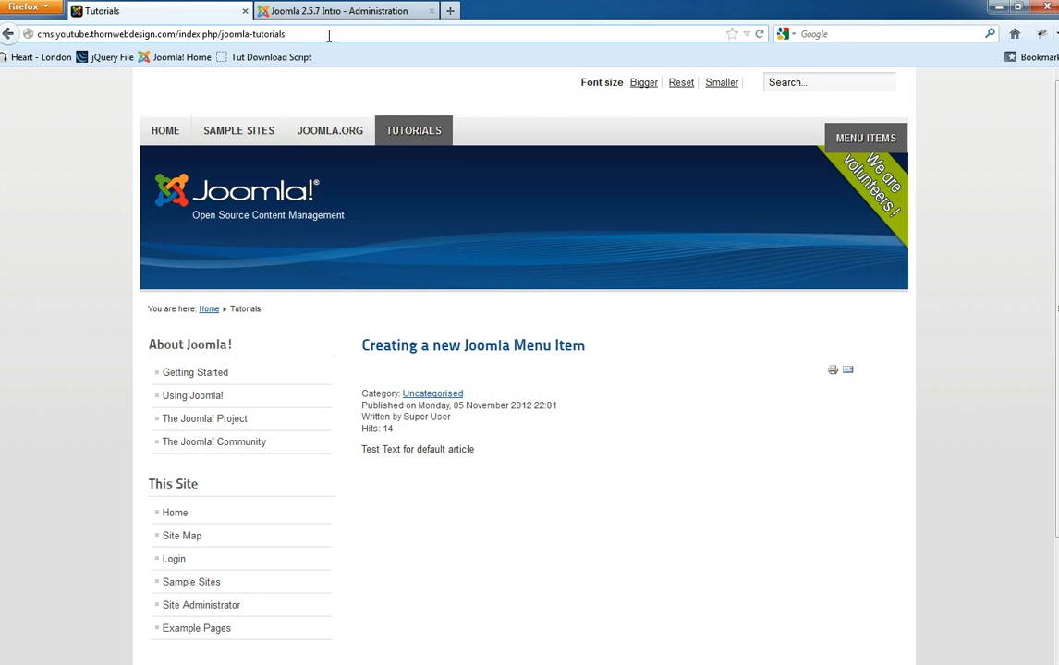
type("/Men")
key("BackSpace")
key("BackSpace")
key("BackSpace")
key("BackSpace")
type("menmen")
key("Return")
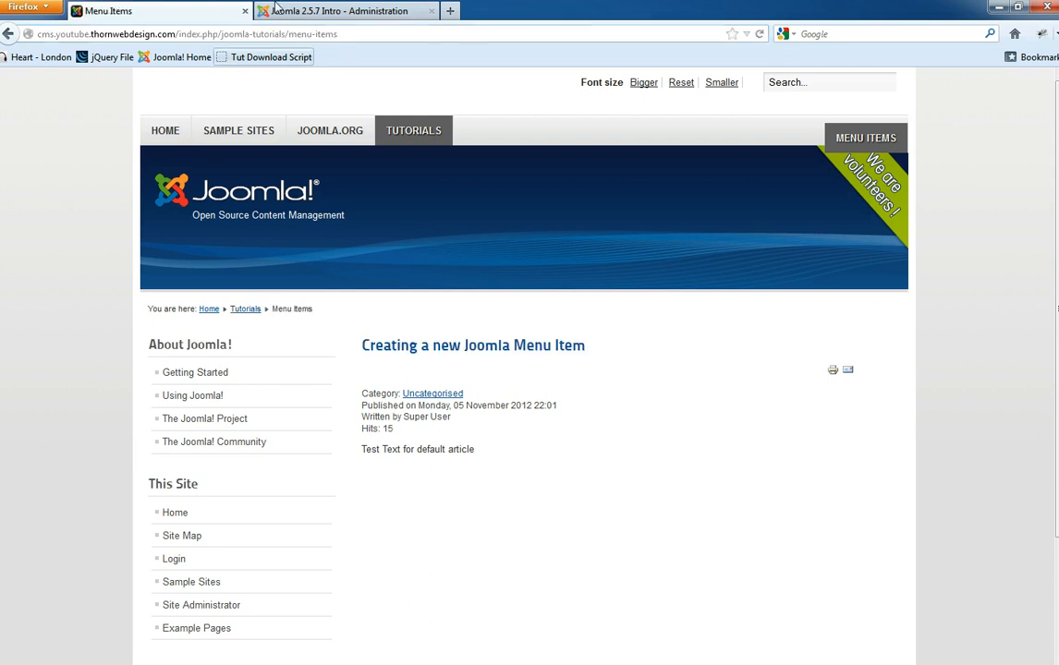
- Inspect the joomla-tutorials/menu-items URL and the About Joomla! sidebar menu, then return to the administration
left_click(227, 33)
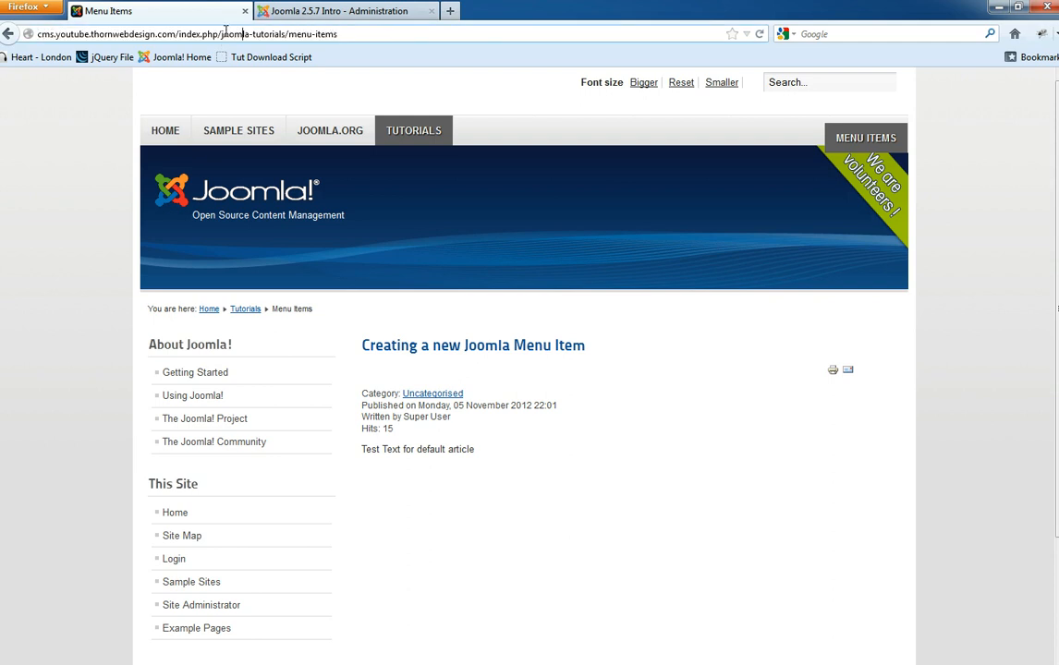
left_click_drag(221, 33, 289, 34)
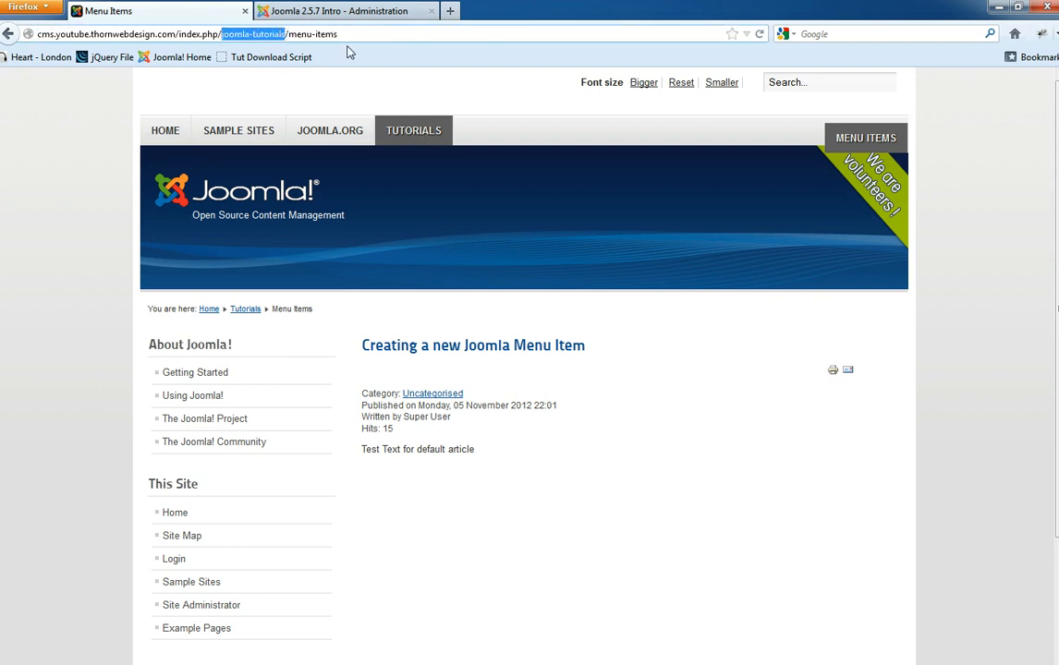
left_click_drag(345, 35, 292, 35)
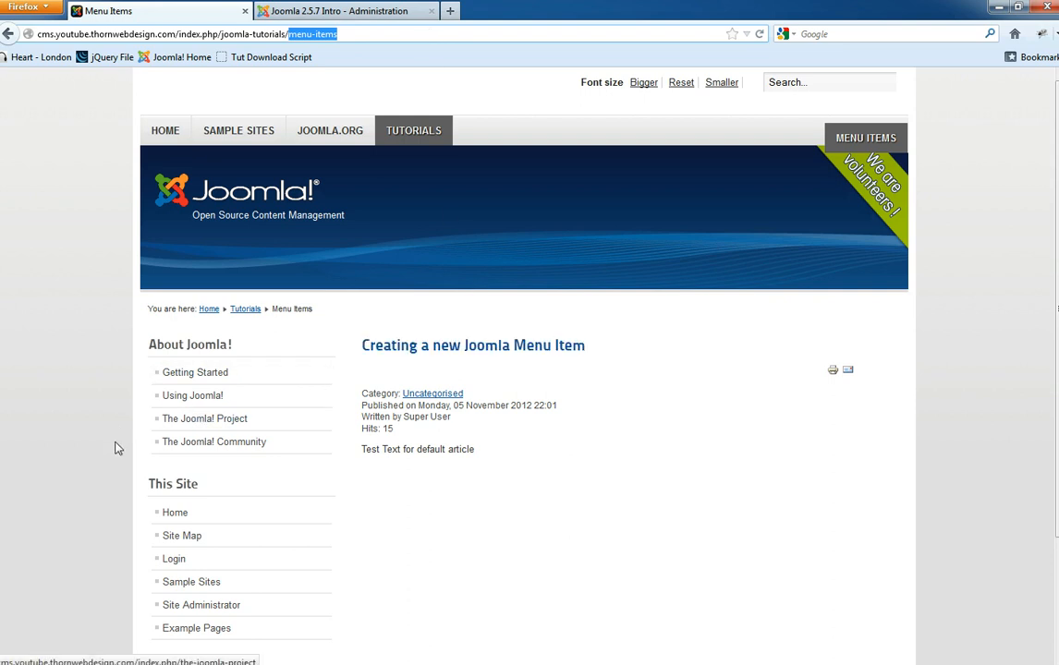
scroll(141, 457, "down", 2)
scroll(141, 457, "down", 1)
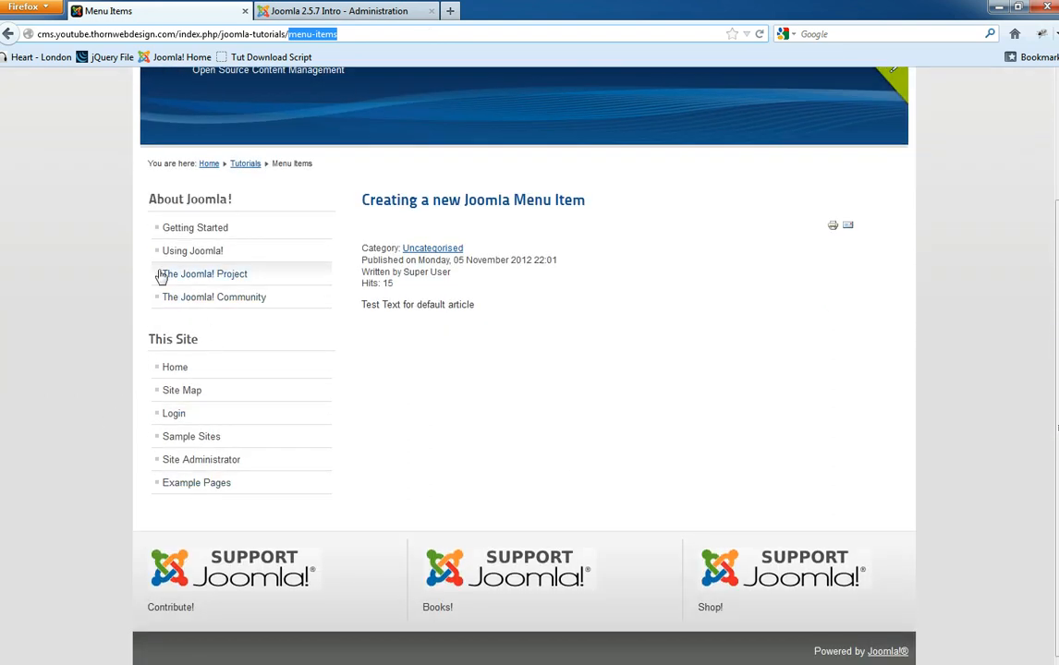
left_click_drag(150, 199, 272, 302)
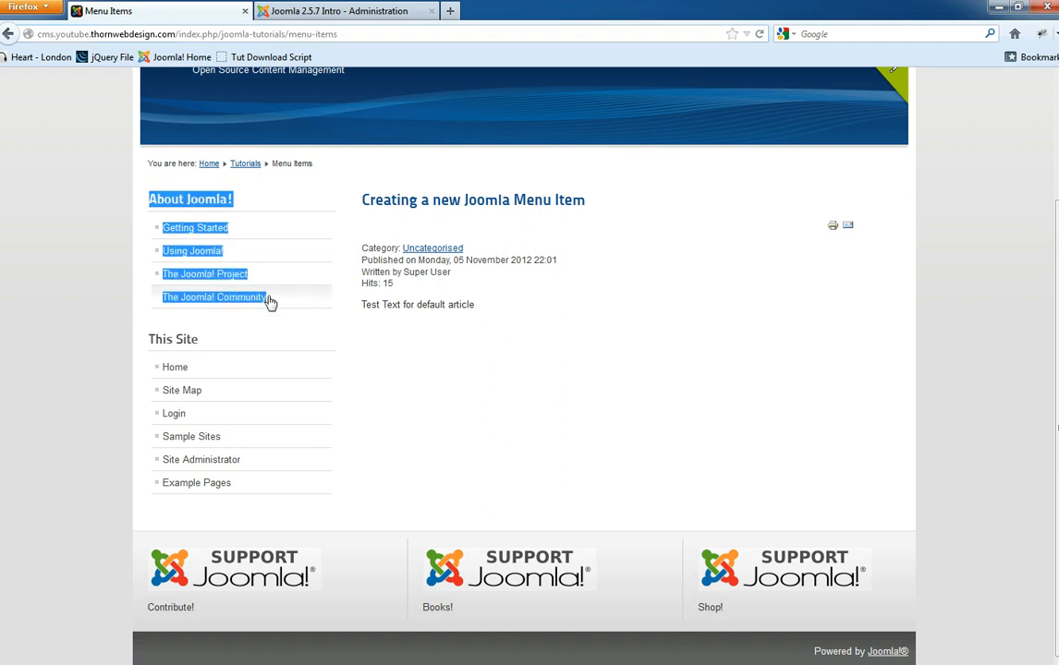
left_click(75, 267)
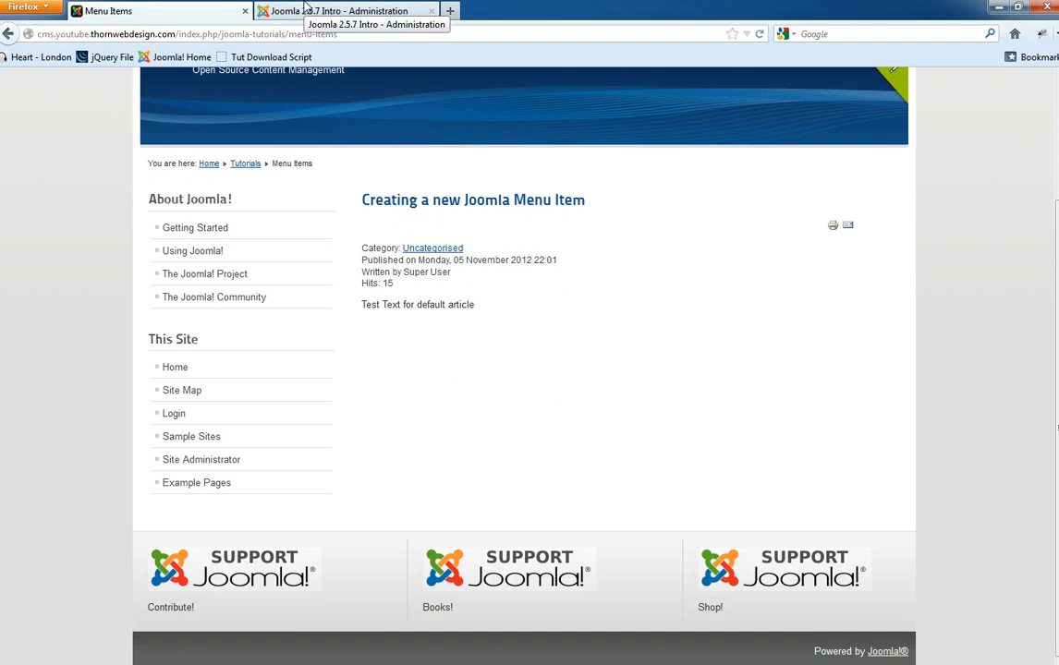
left_click(305, 10)
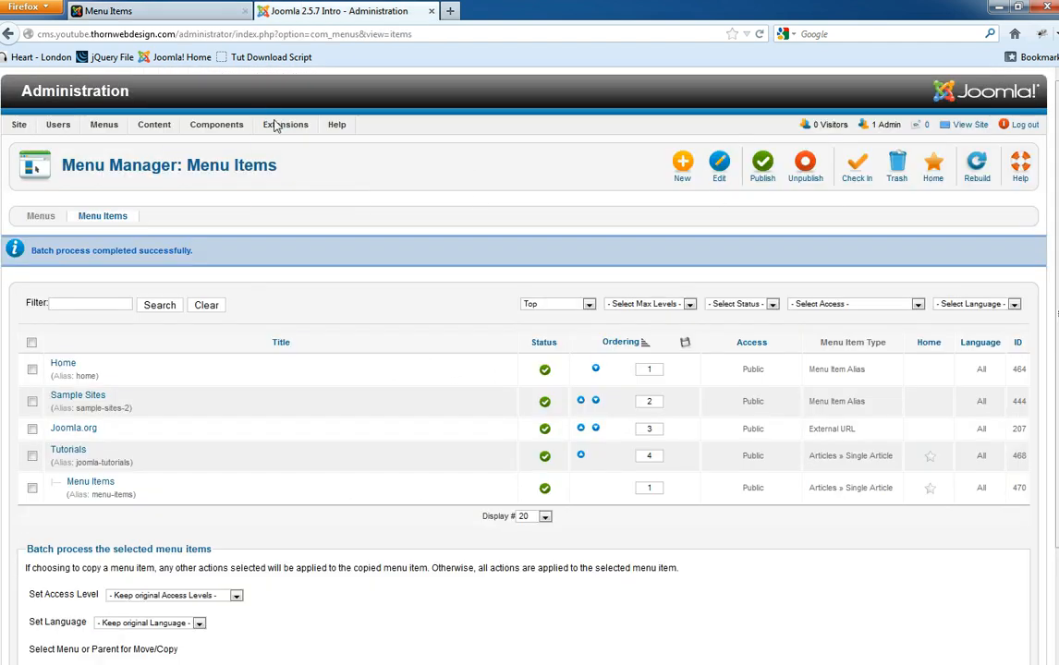
- Open Extensions > Module Manager and start a new module to choose its type
mouse_move(277, 123)
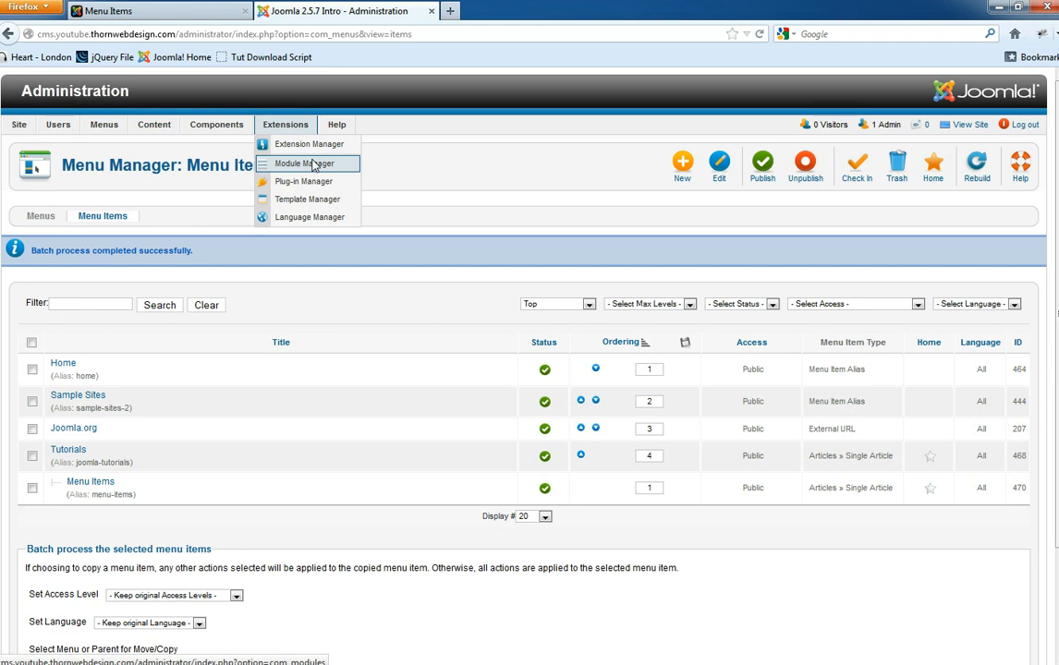
left_click(312, 165)
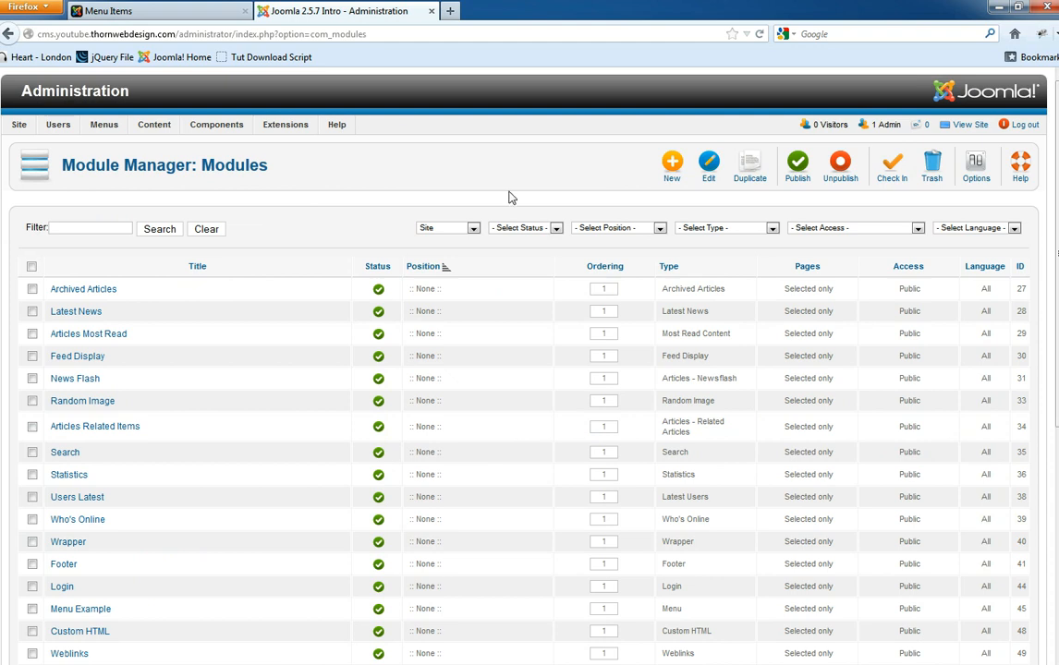
left_click(619, 175)
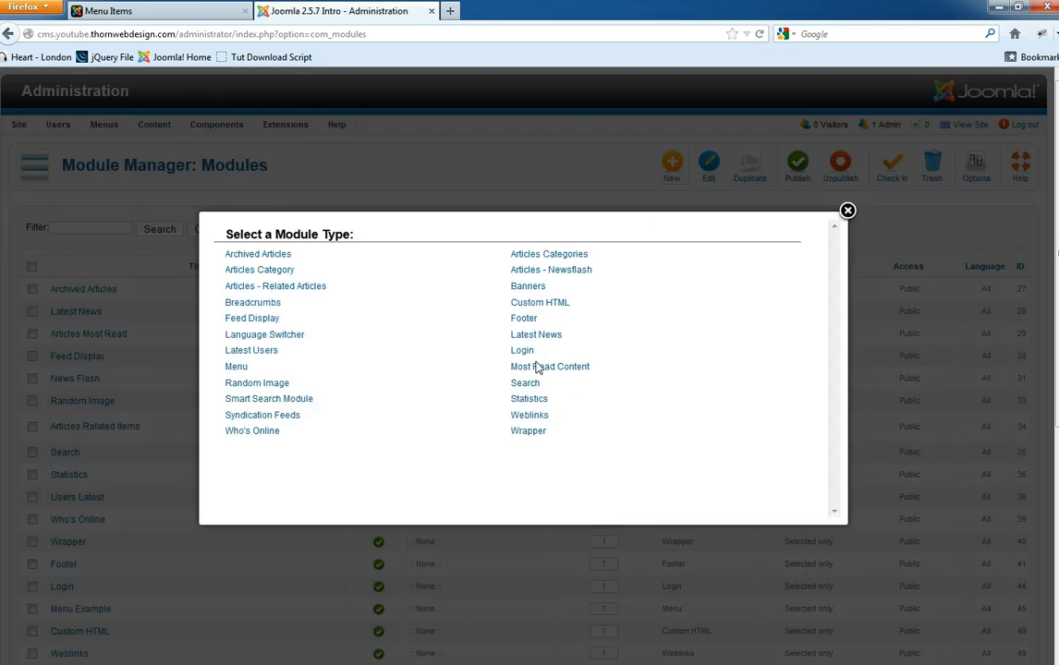
- Make the new module a Menu module titled 'Tutorials'
left_click(236, 368)
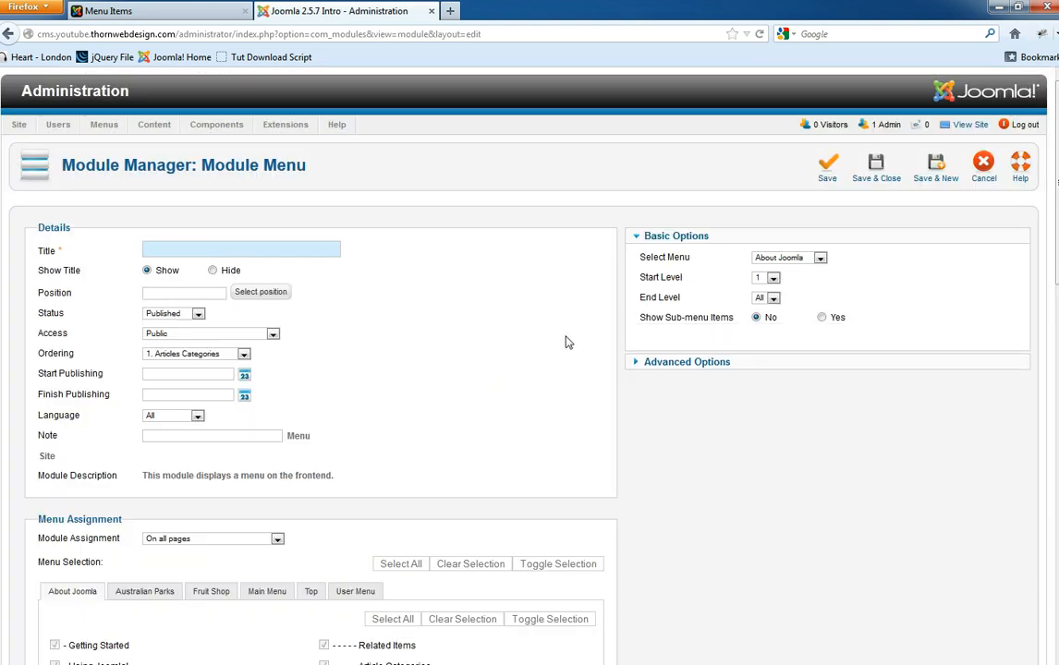
type("Tutorials")
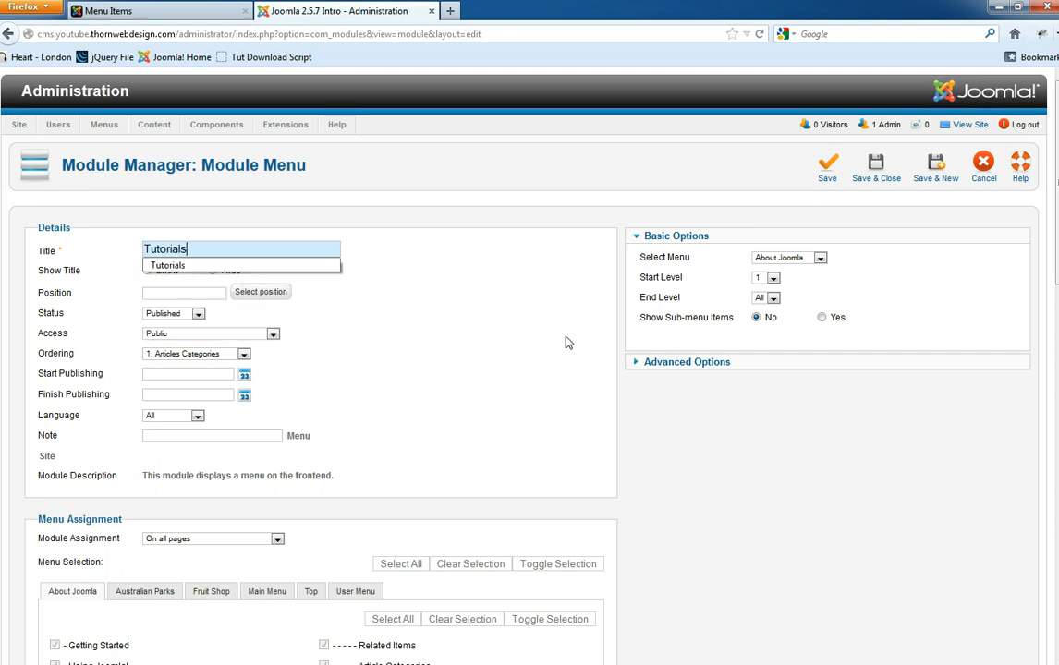
left_click(553, 360)
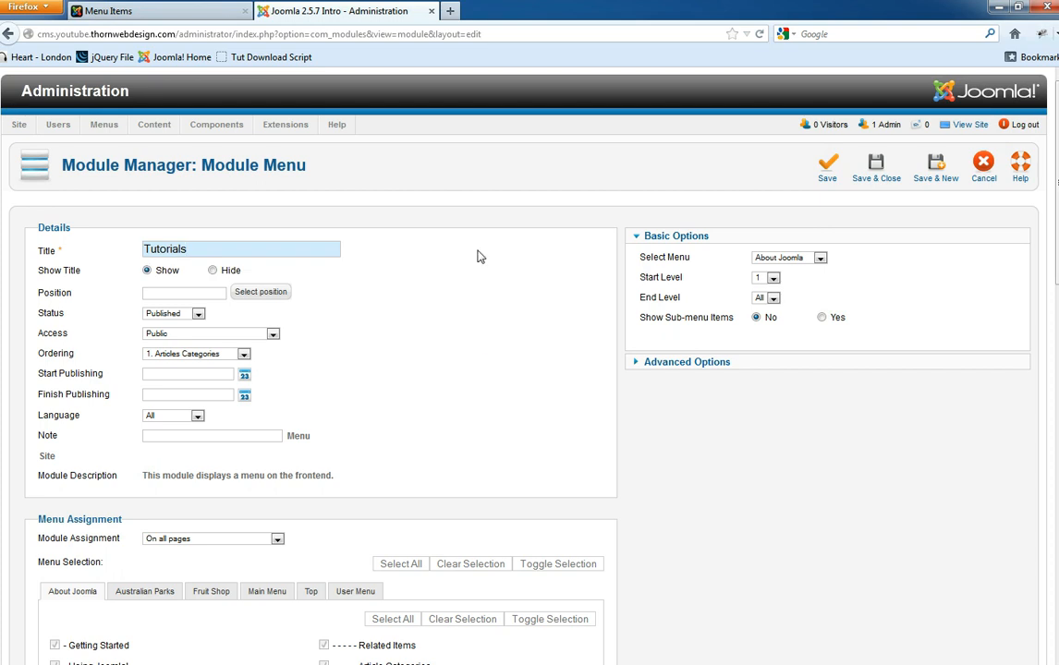
- On the front-end Menu Items page, select the About Joomla! menu heading for comparison
left_click(207, 9)
left_click_drag(281, 301, 153, 205)
left_click_drag(237, 202, 136, 202)
left_click_drag(245, 211, 146, 200)
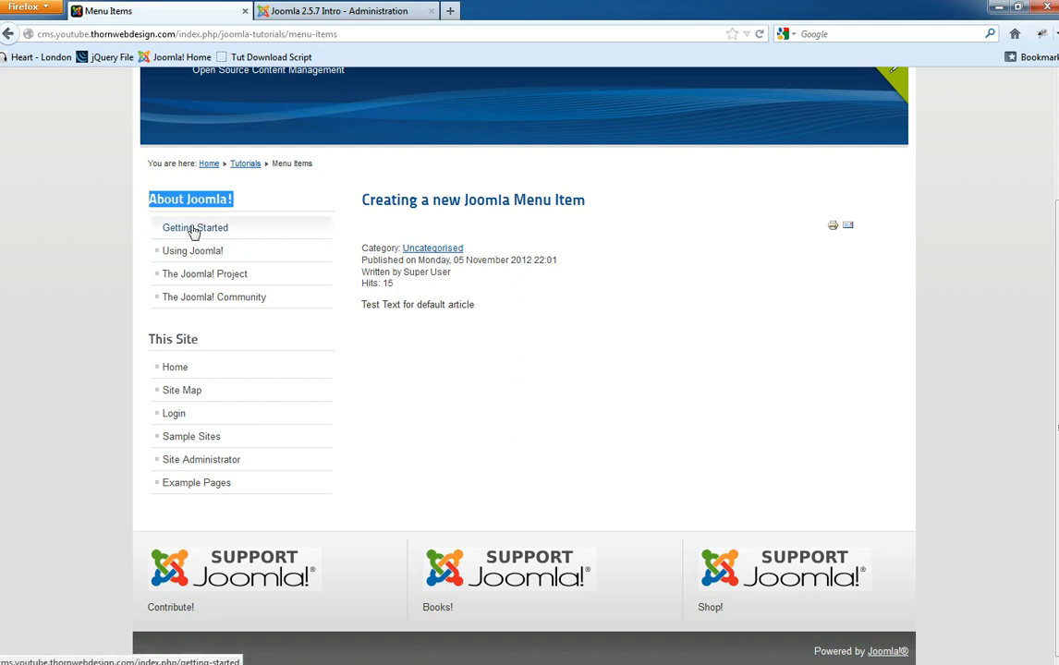
- Back in the Tutorials module settings, bring up the list of module positions
left_click_drag(235, 199, 151, 198)
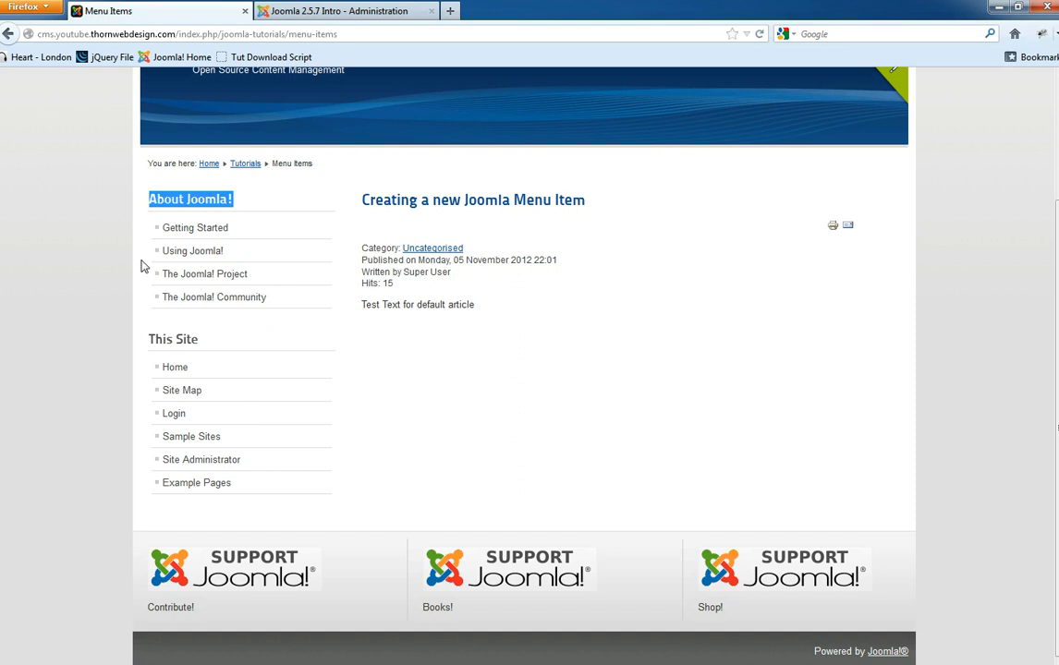
left_click(311, 11)
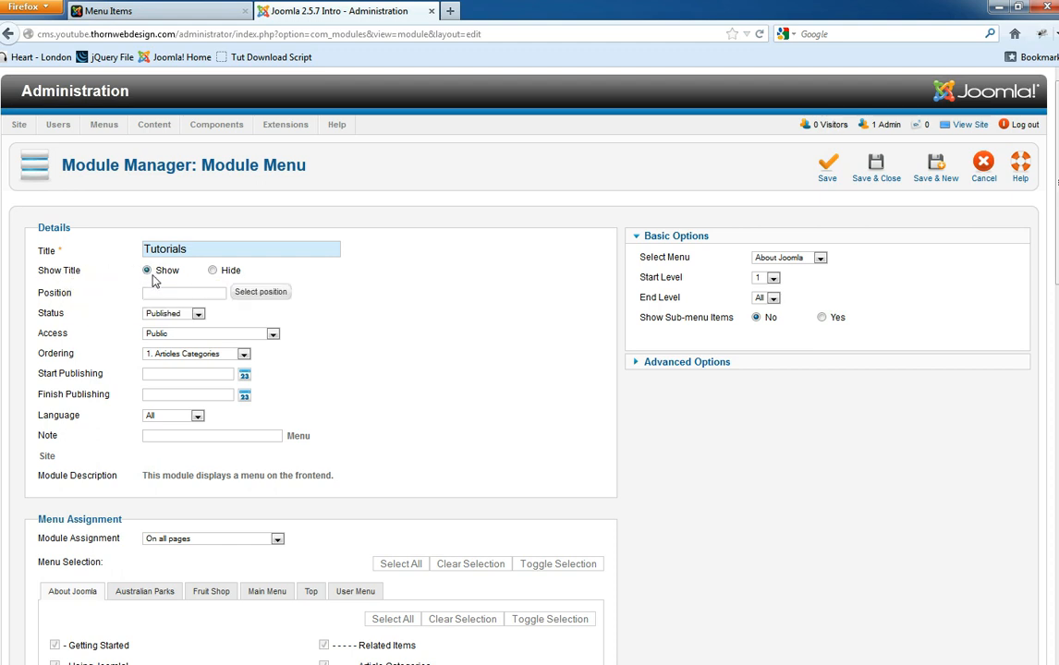
left_click(258, 294)
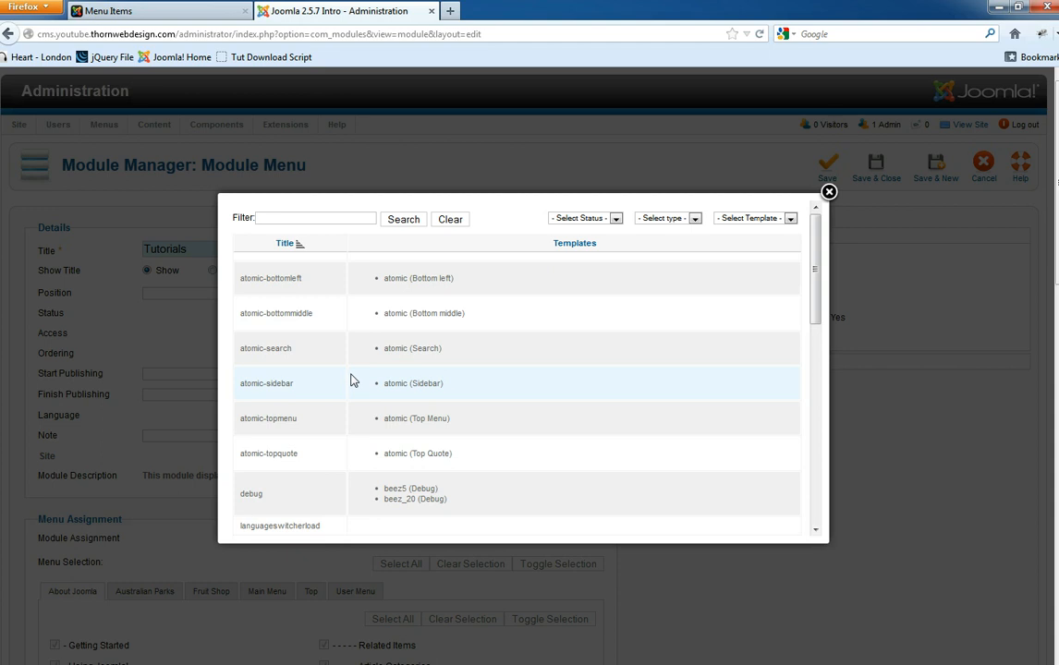
- Return to the front-end Menu Items page and scroll back to its top
left_click(109, 11)
left_click(89, 208)
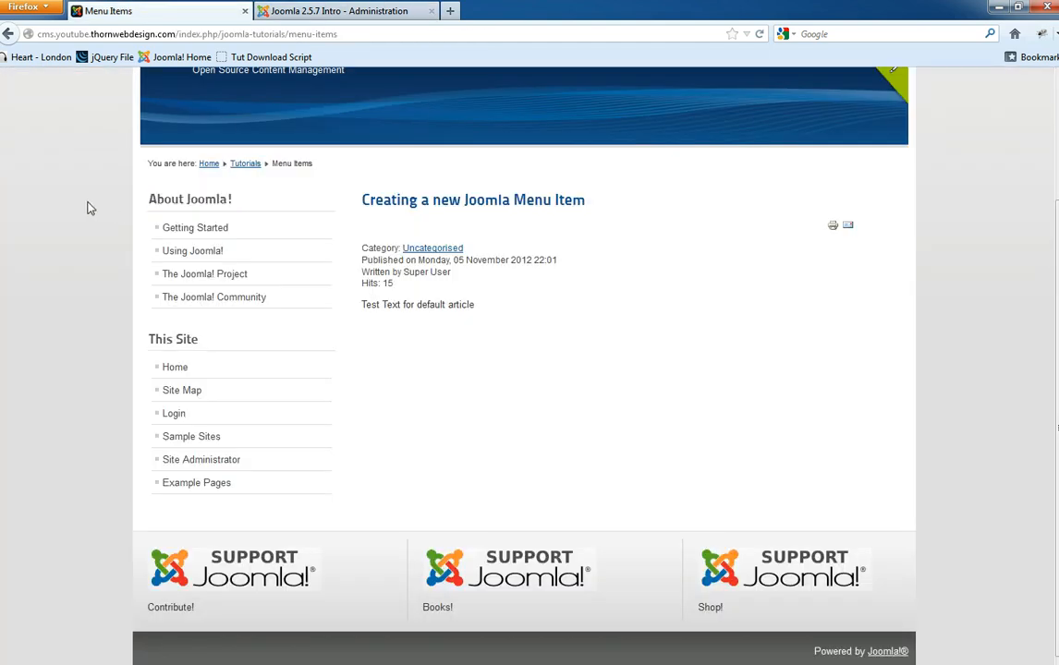
scroll(212, 183, "up", 3)
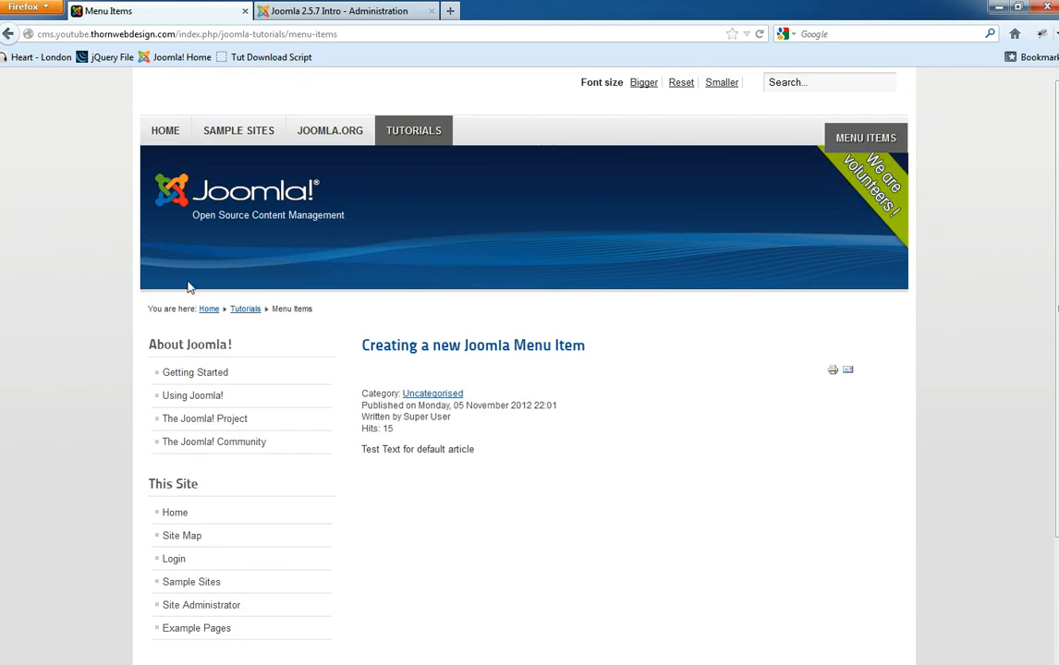
right_click(64, 276)
left_click(148, 396)
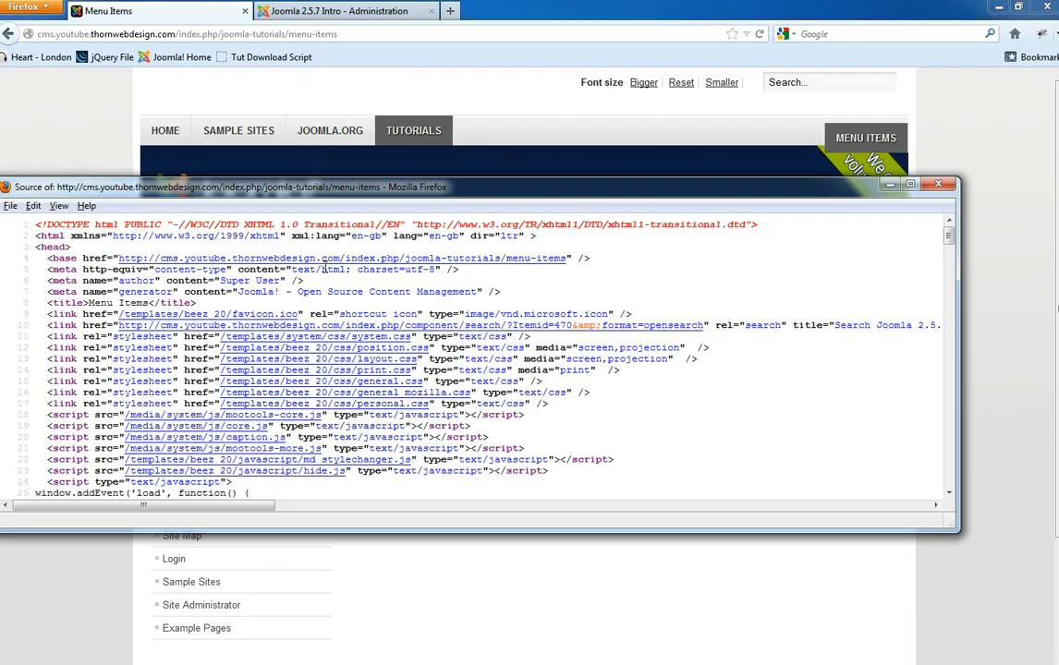
scroll(365, 312, "down", 20)
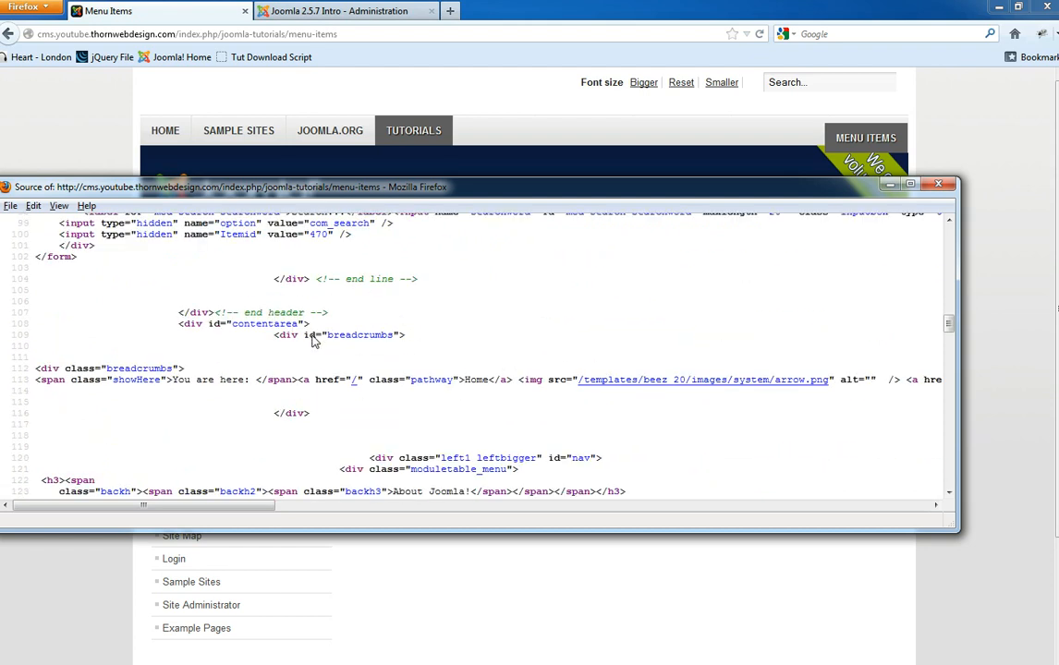
scroll(348, 342, "down", 15)
scroll(369, 342, "up", 20)
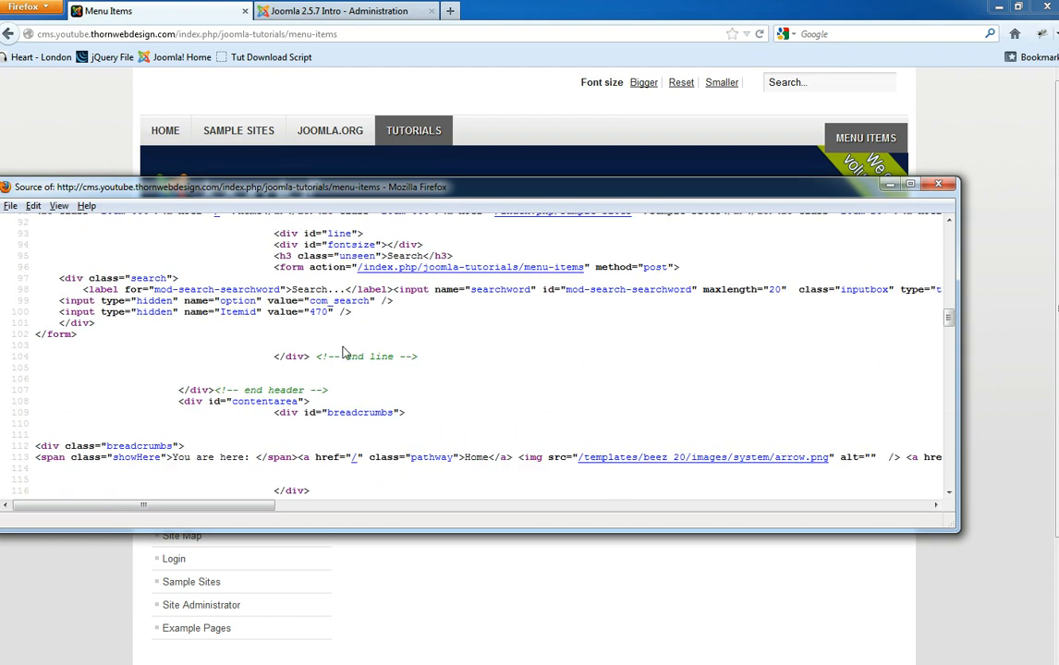
scroll(342, 351, "up", 12)
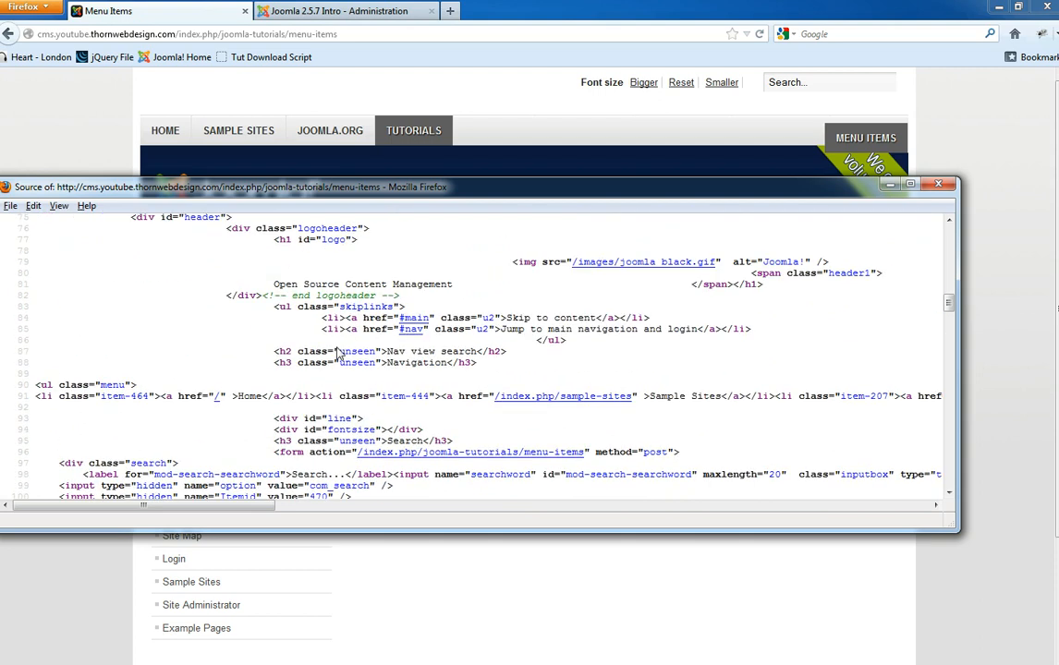
left_click(928, 187)
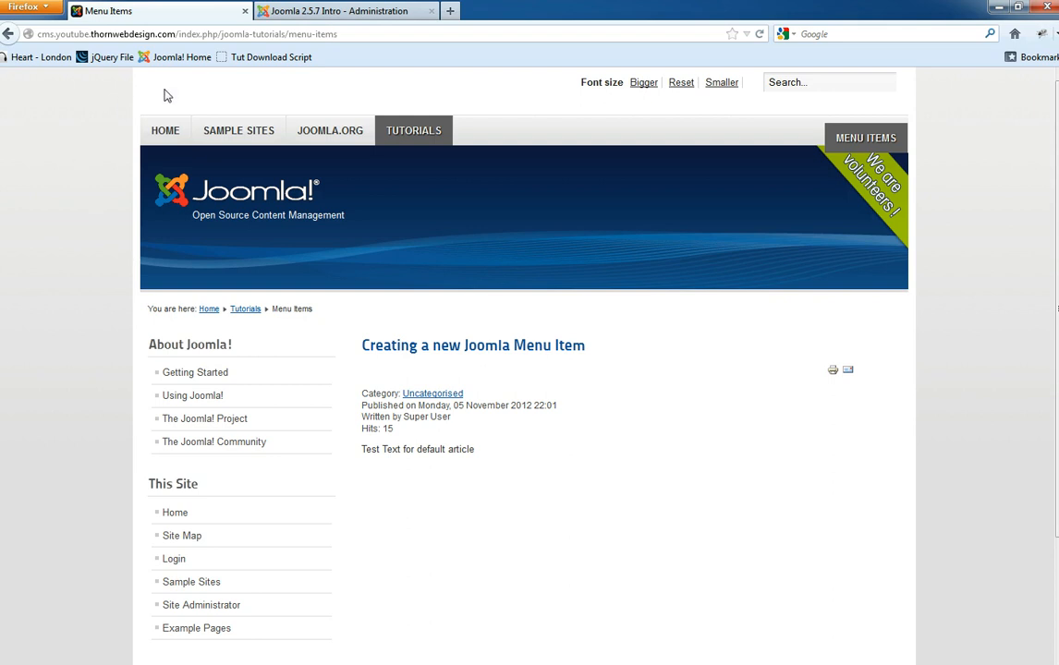
left_click(349, 34)
- Load the site home page with /?tp=1 appended to outline the module positions
left_click(346, 37)
key("BackSpace")
key("BackSpace")
key("BackSpace")
key("BackSpace")
key("BackSpace")
key("BackSpace")
key("BackSpace")
key("BackSpace")
key("BackSpace")
key("BackSpace")
key("BackSpace")
key("BackSpace")
key("BackSpace")
key("BackSpace")
key("BackSpace")
key("BackSpace")
key("BackSpace")
key("BackSpace")
key("BackSpace")
key("BackSpace")
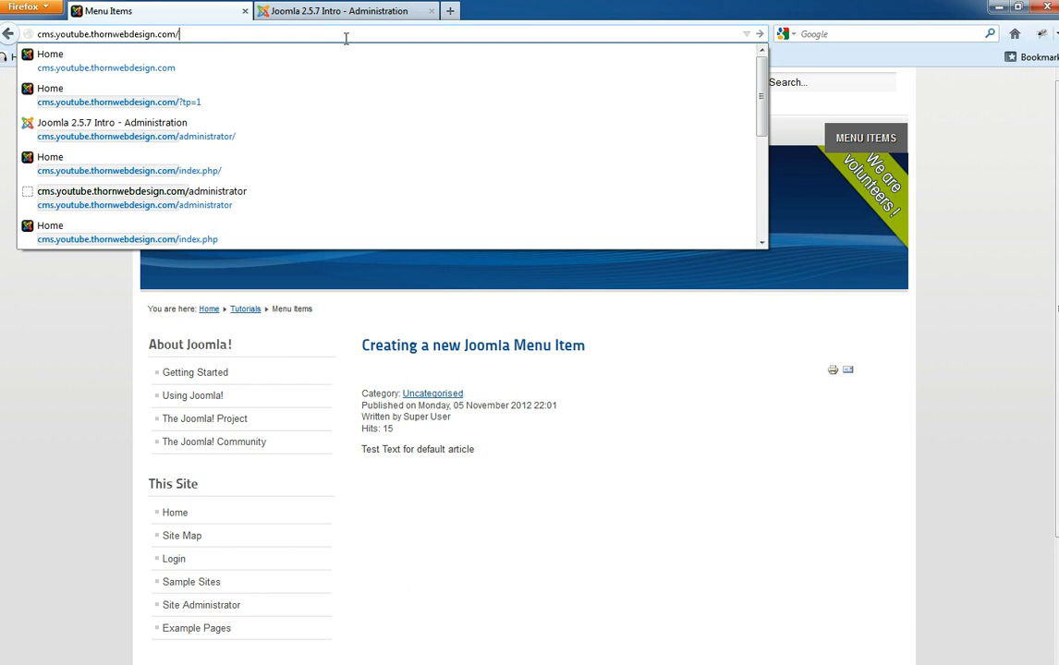
left_click(333, 11)
left_click(157, 11)
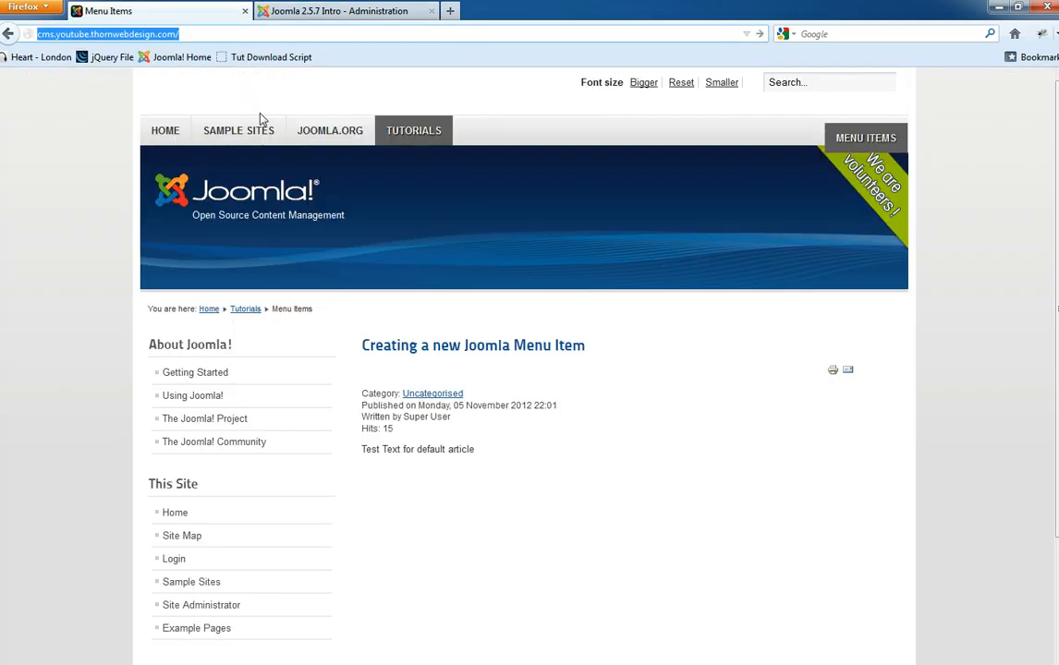
left_click(247, 35)
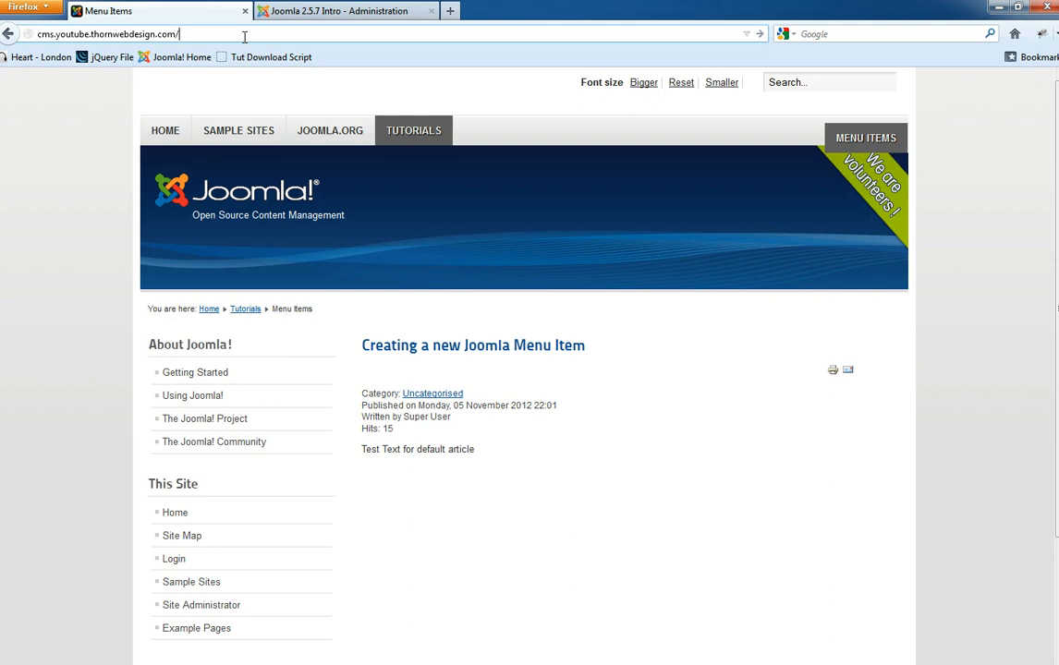
type("?tp=1")
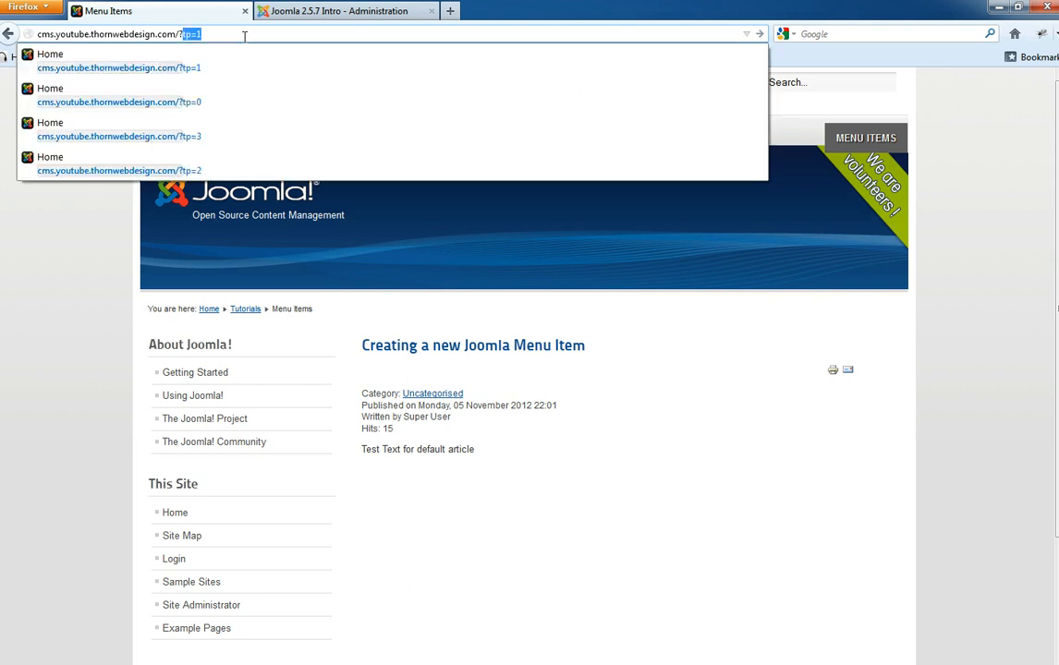
key("Right")
key("BackSpace")
key("BackSpace")
key("BackSpace")
key("BackSpace")
key("BackSpace")
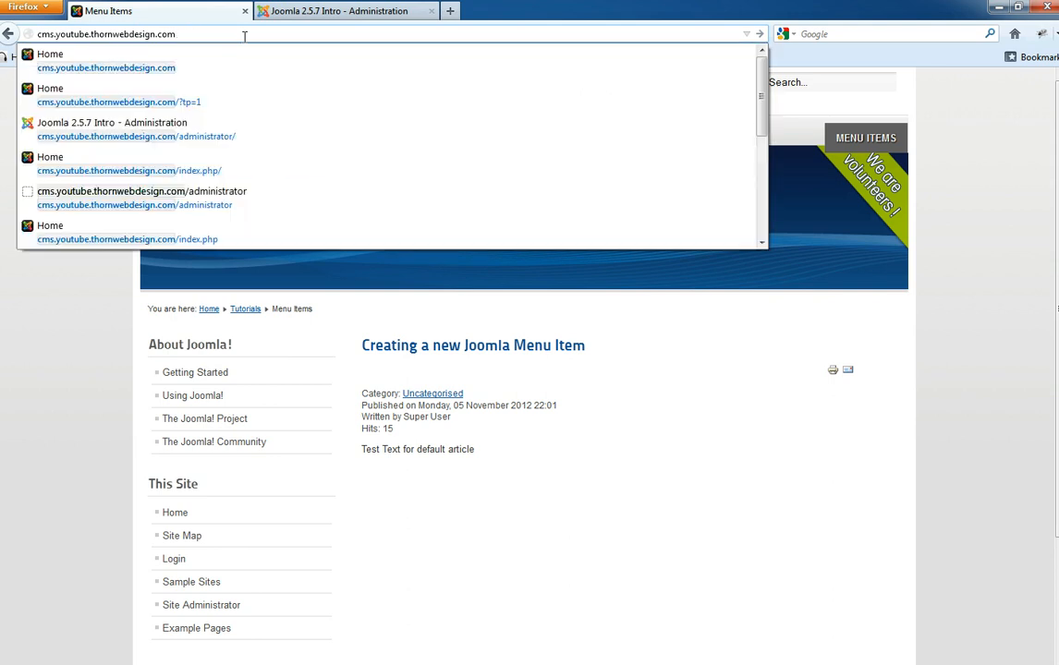
type("/?tp=1")
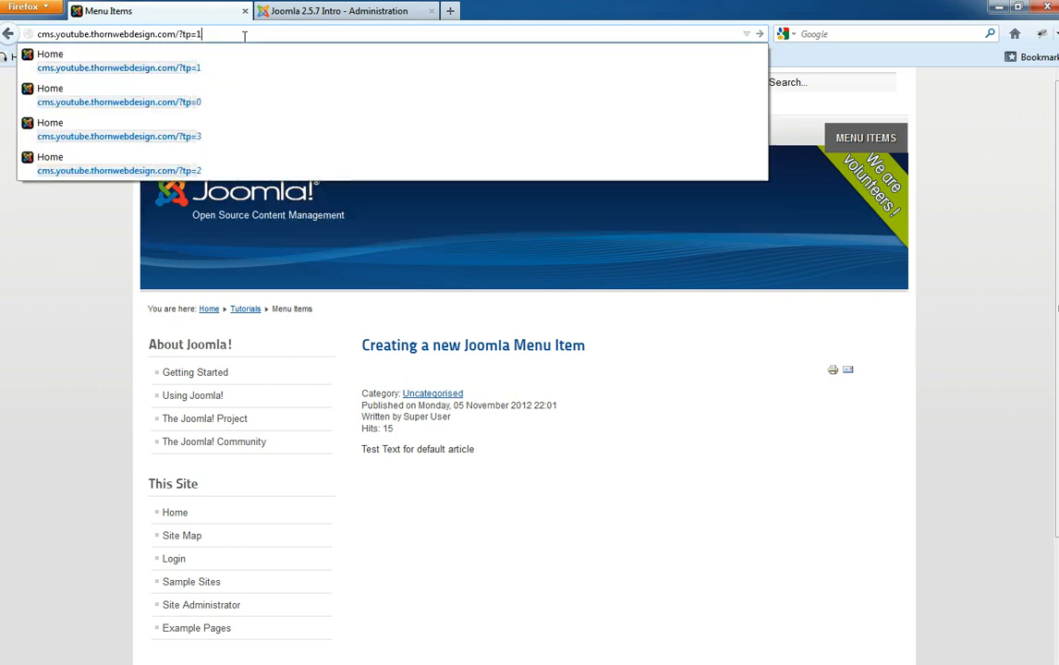
key("Return")
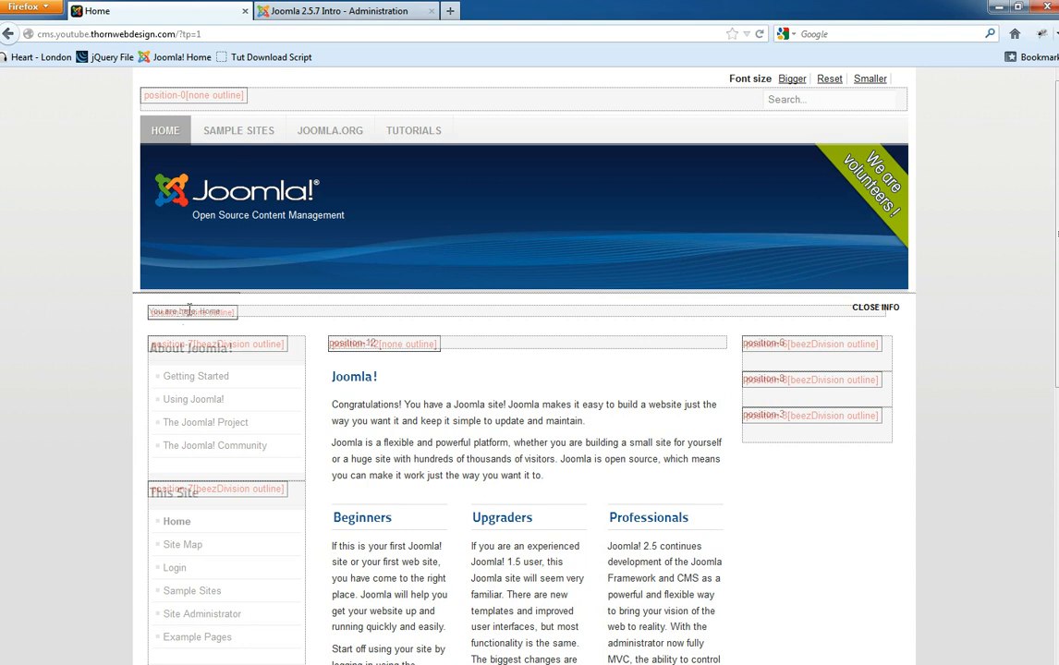
- Read the overlapping position labels, including position-2, position-12, position-6 and position-7
left_click_drag(156, 315, 193, 314)
left_click(104, 331)
scroll(130, 361, "up", 3)
scroll(129, 364, "up", 2)
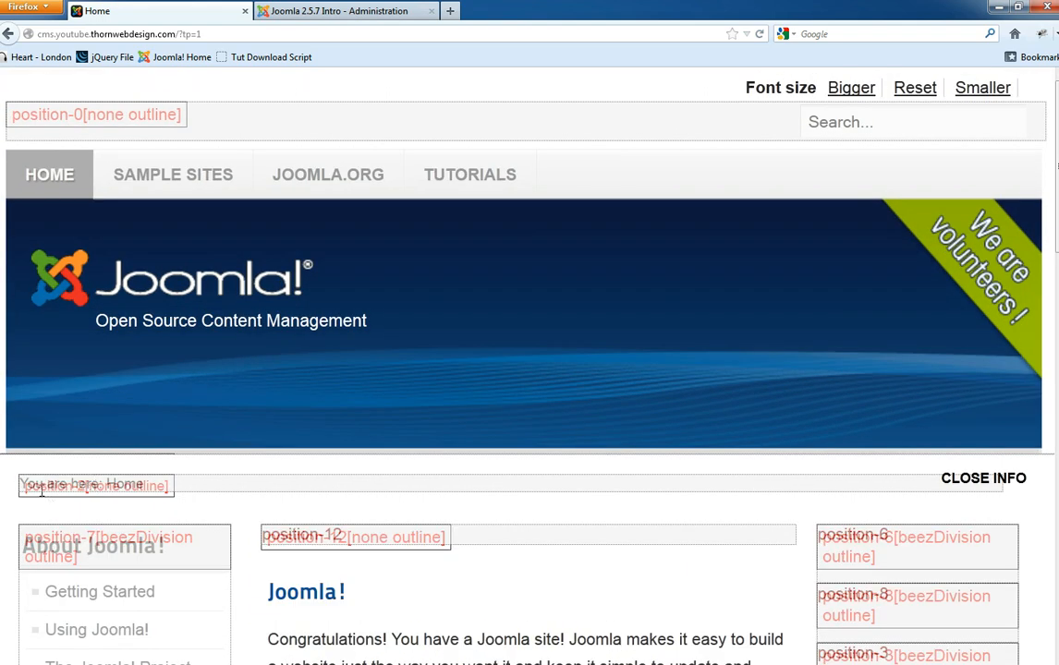
left_click_drag(31, 485, 164, 487)
left_click_drag(30, 536, 100, 540)
left_click(277, 531)
left_click_drag(278, 531, 340, 533)
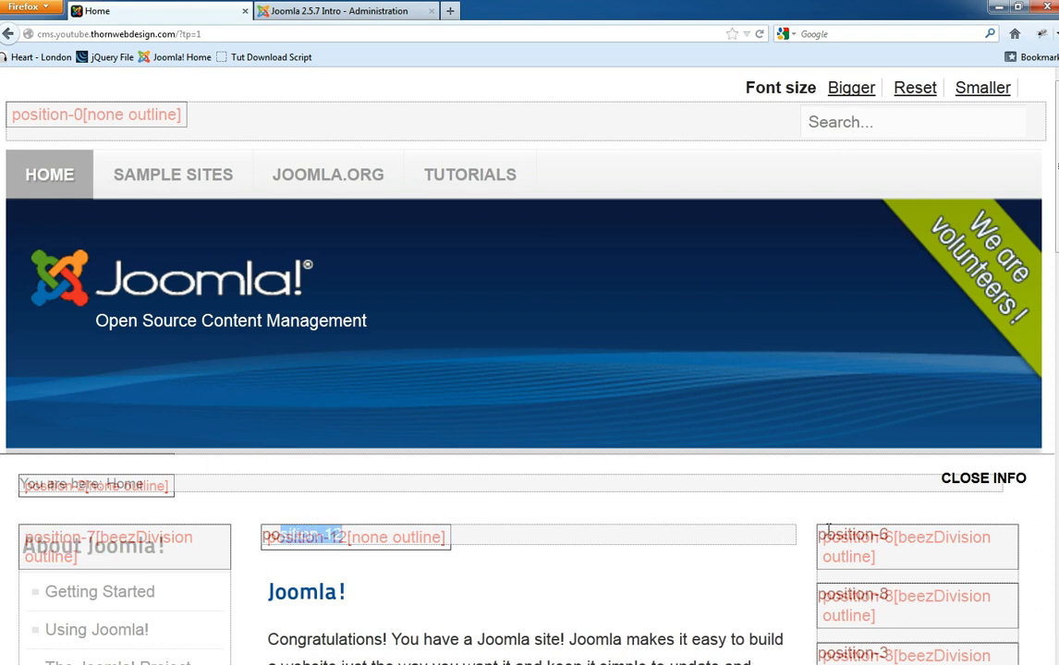
left_click_drag(829, 532, 889, 534)
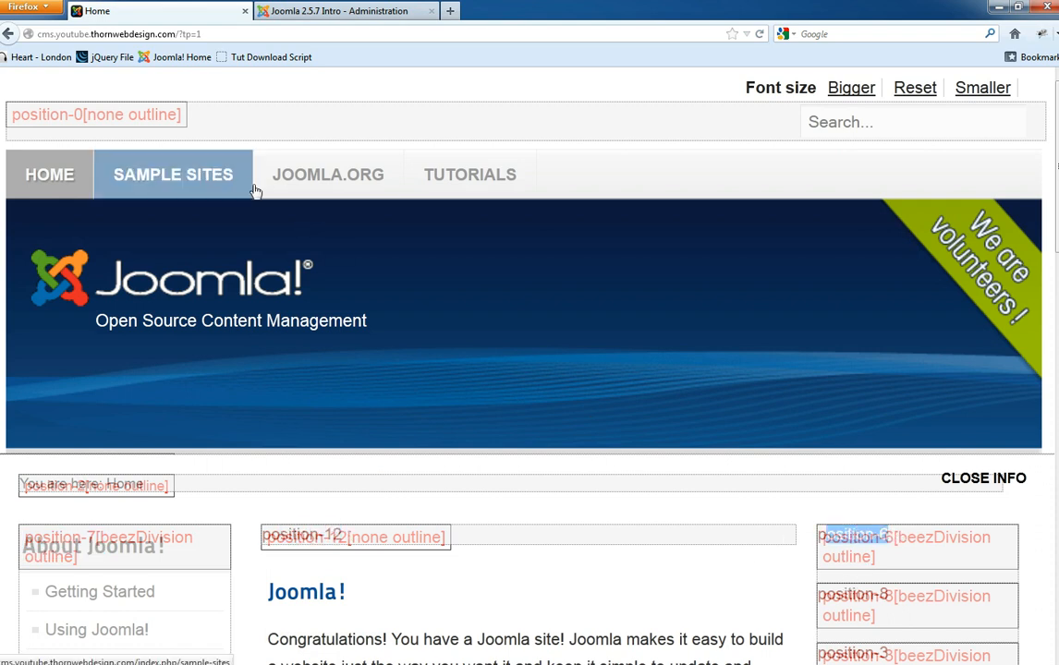
scroll(153, 397, "down", 3)
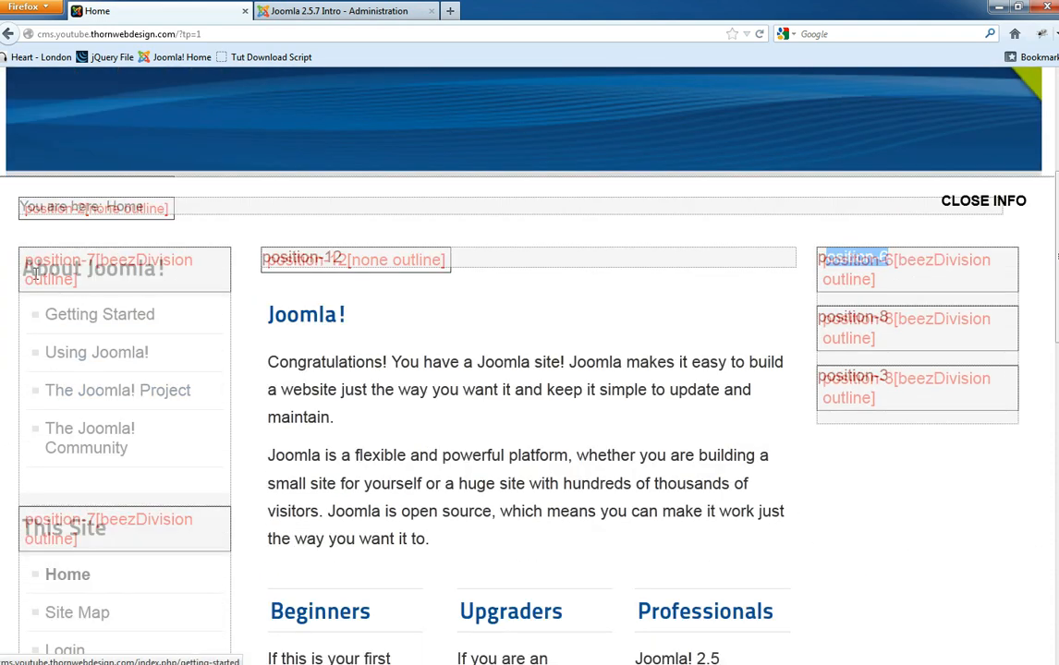
left_click_drag(33, 262, 96, 262)
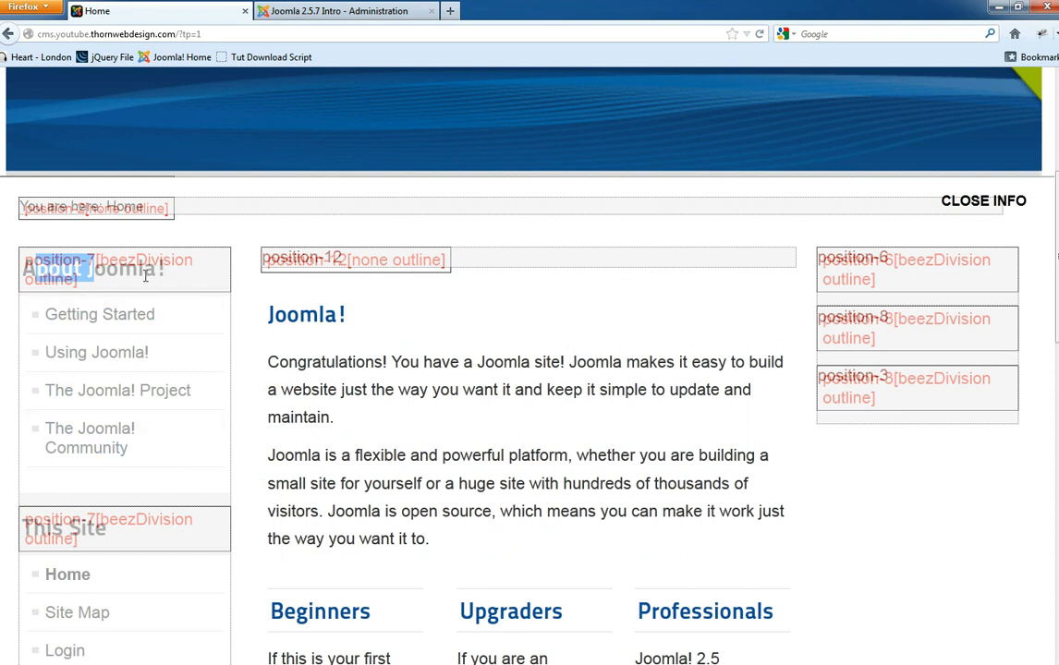
left_click(333, 11)
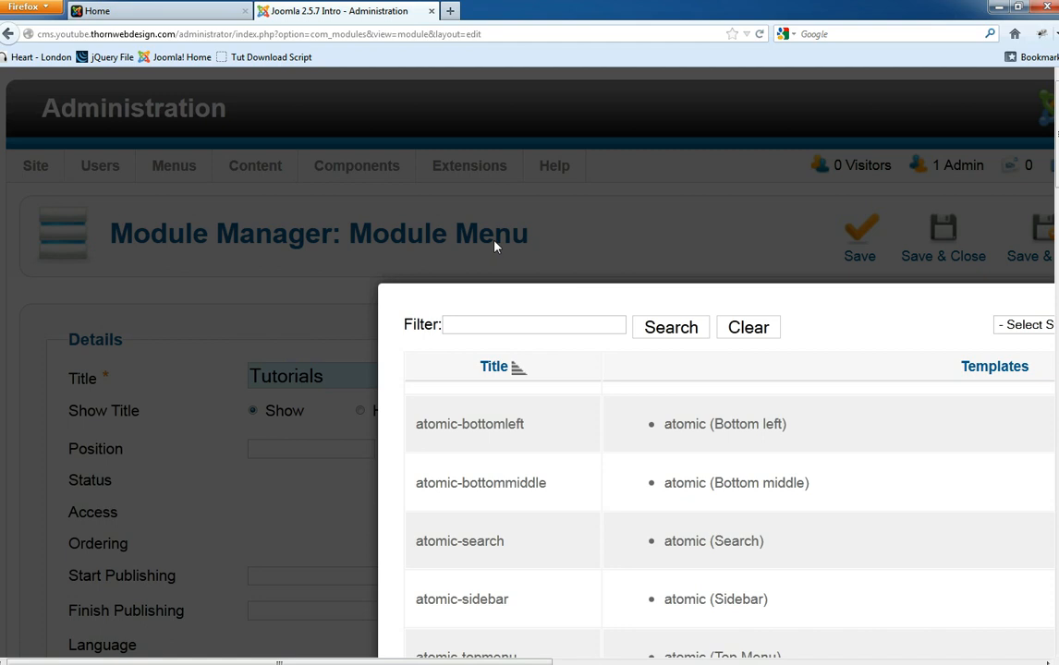
- Filter positions by the beez_20 template, list all of them, and pick position-7
key("ctrl+0")
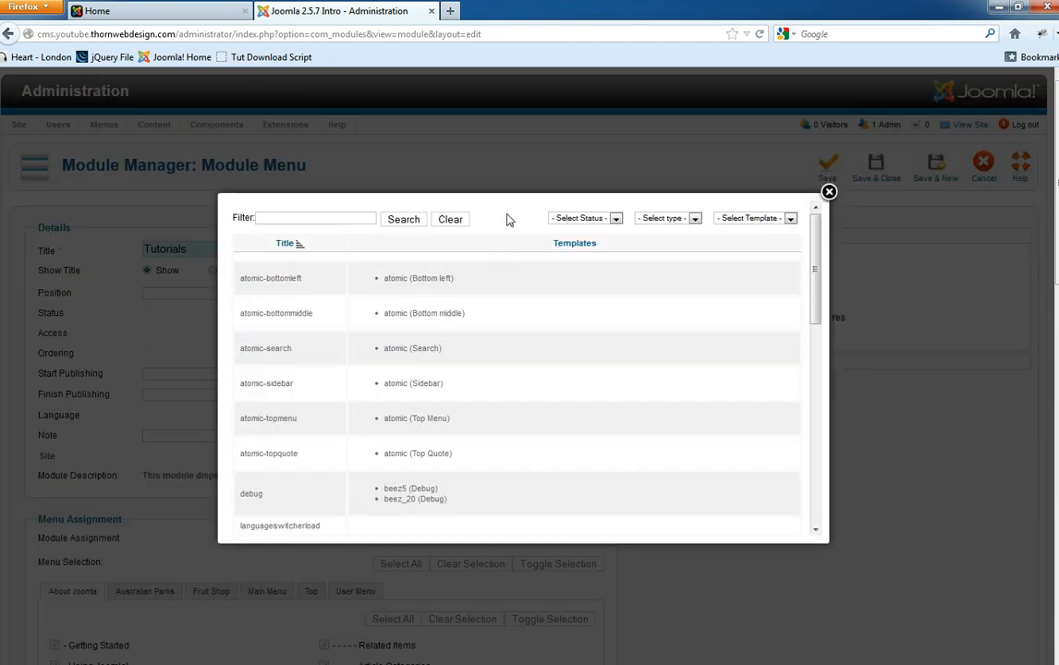
left_click(749, 220)
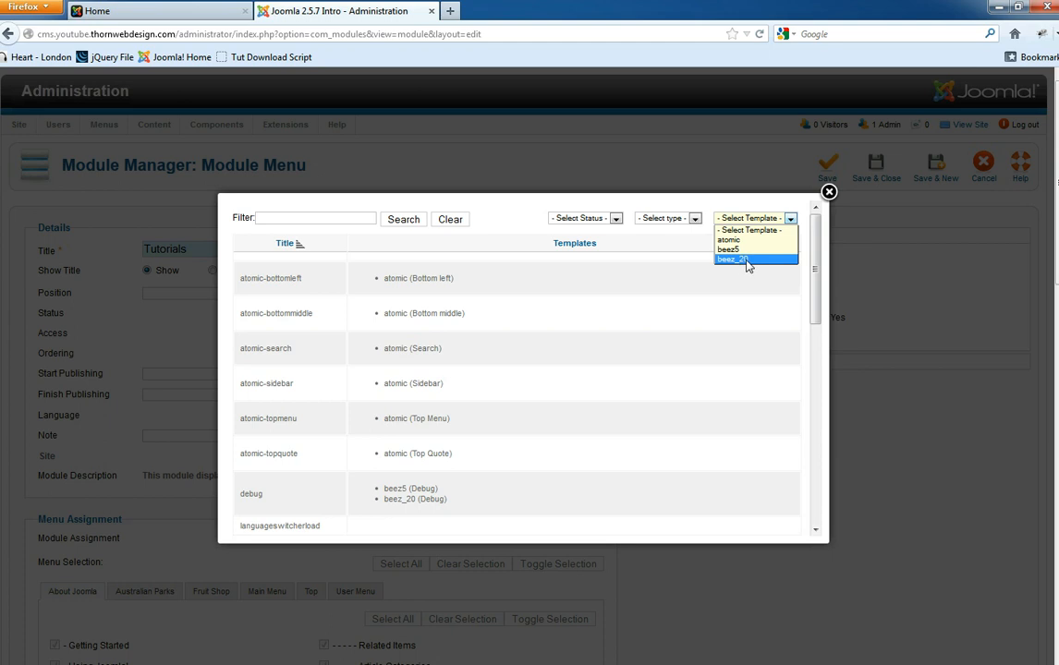
left_click(744, 259)
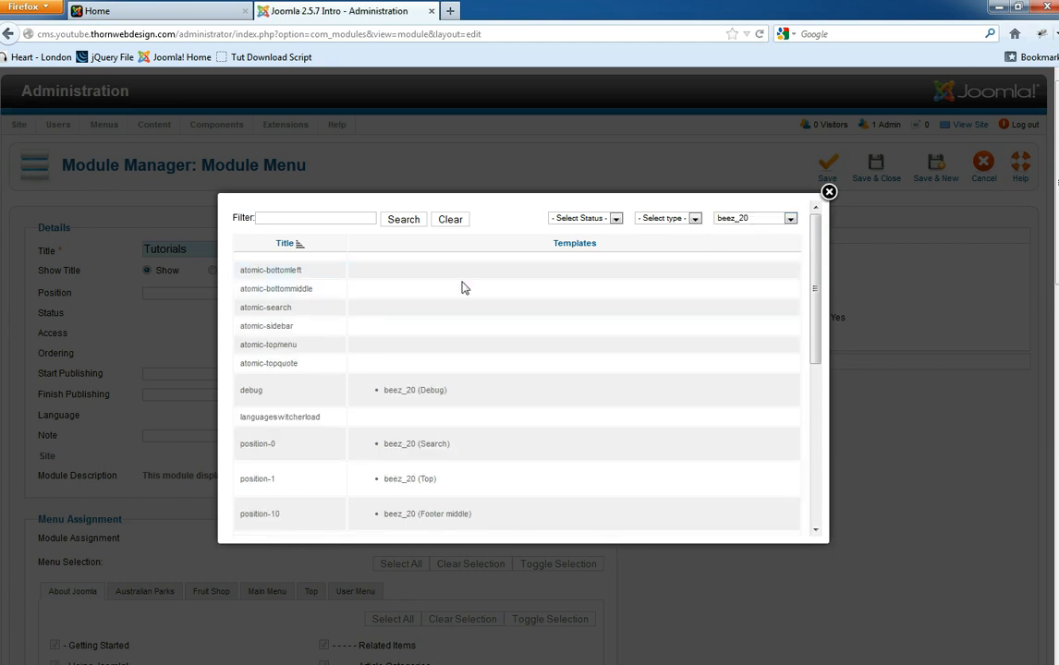
scroll(462, 304, "down", 2)
scroll(388, 338, "down", 4)
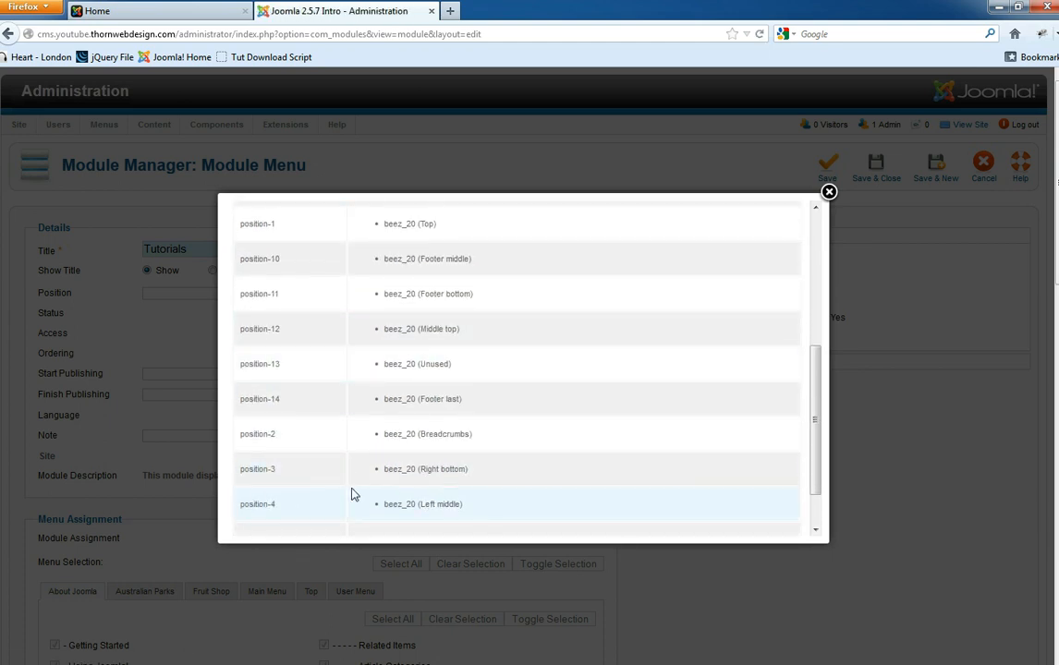
scroll(347, 480, "down", 1)
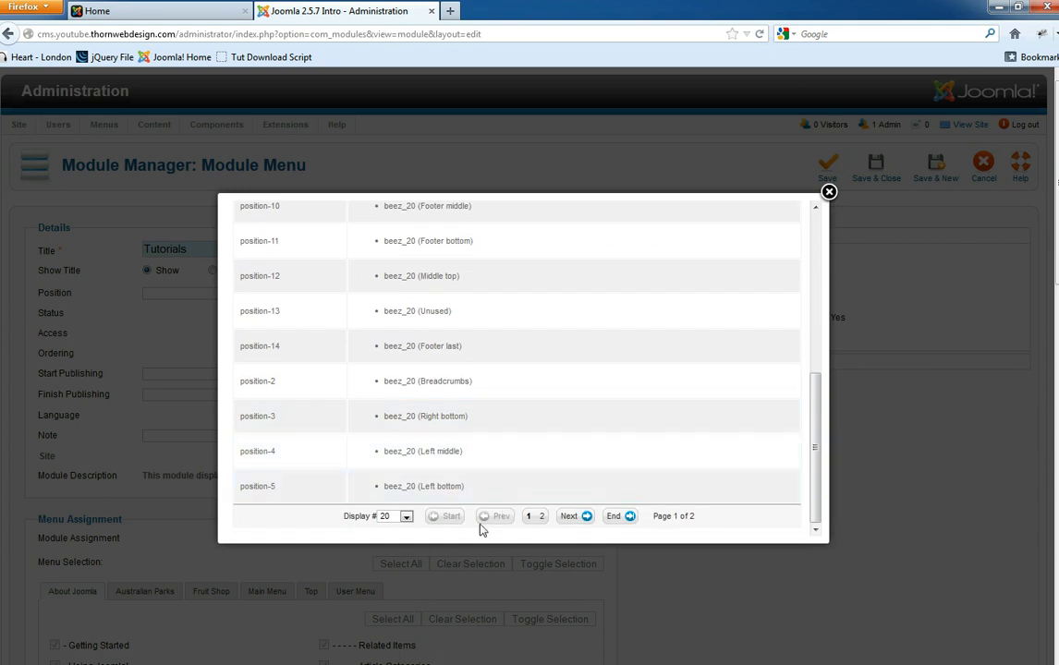
left_click(398, 519)
left_click(388, 599)
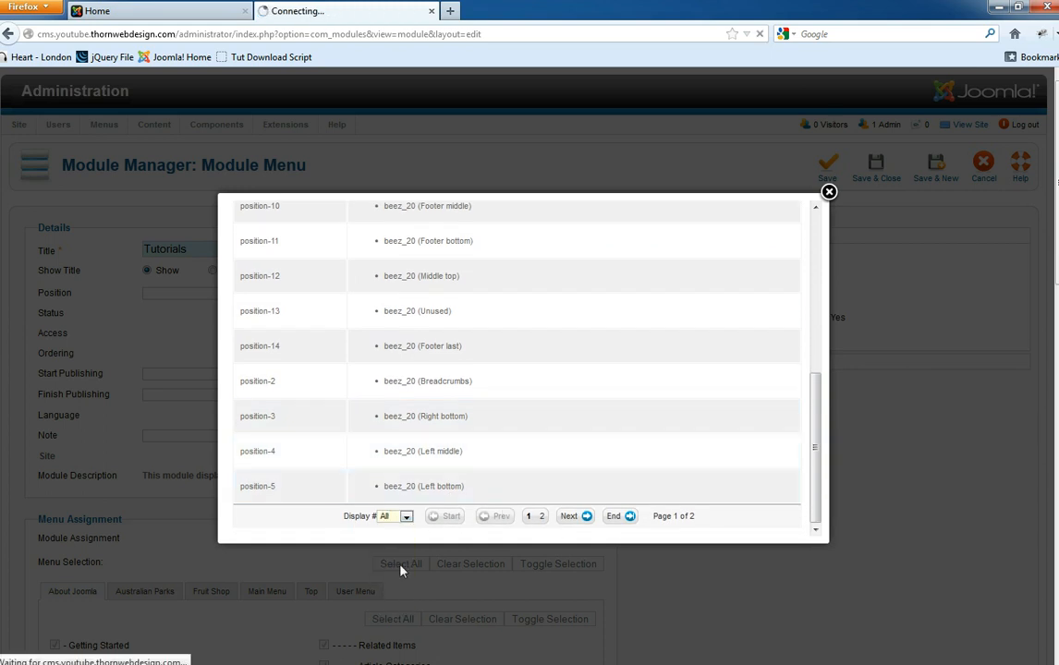
scroll(457, 378, "down", 8)
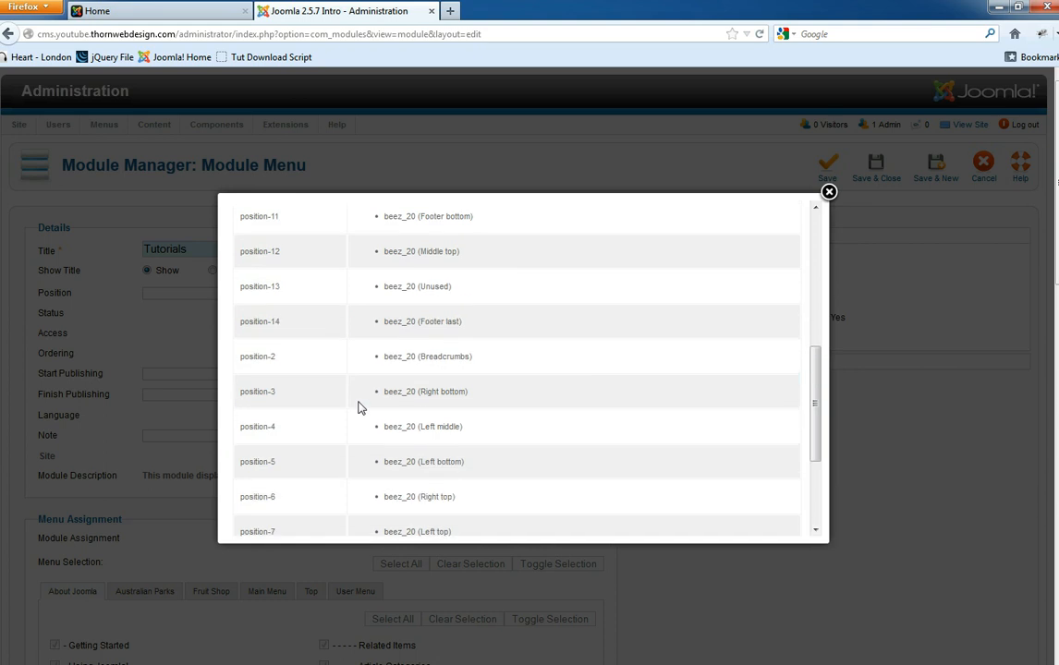
scroll(311, 432, "down", 2)
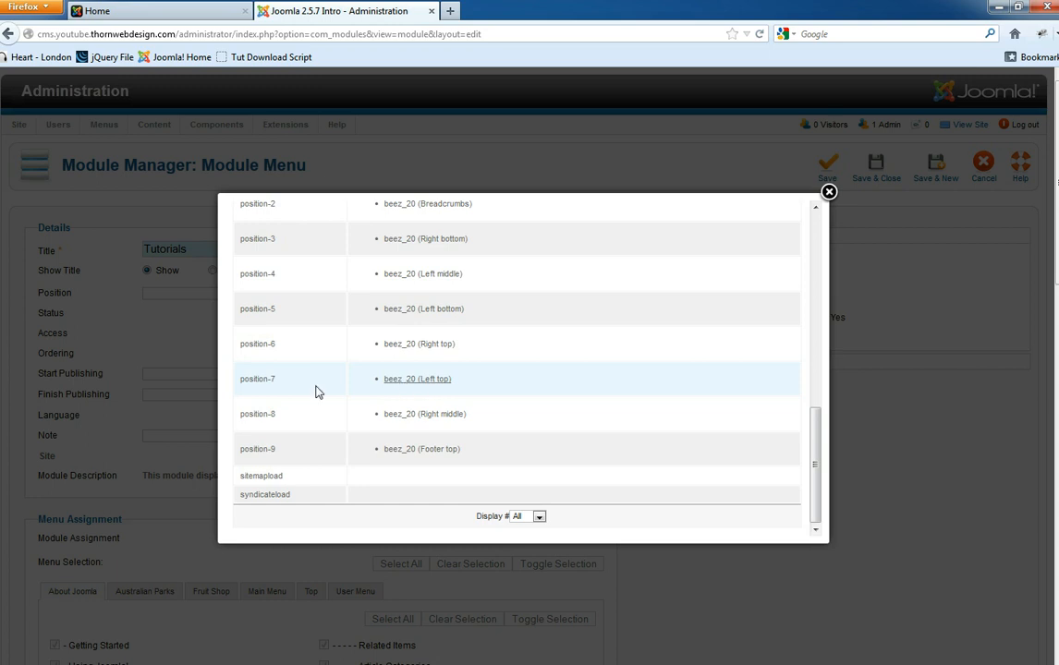
left_click(257, 379)
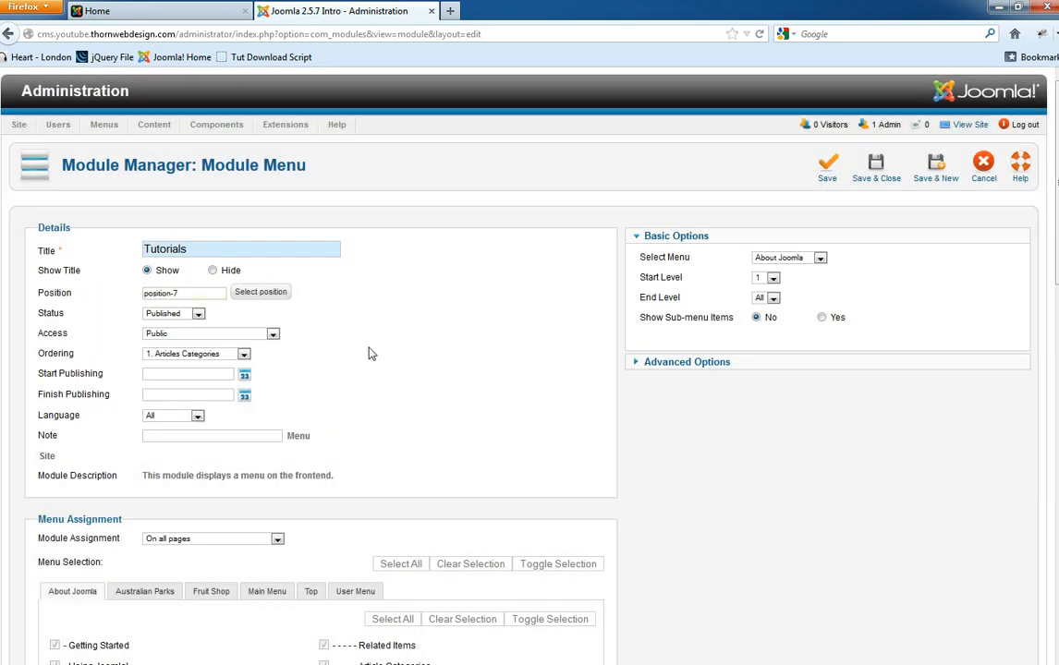
- Leave the ordering at Articles Categories and the language at All
left_click(176, 357)
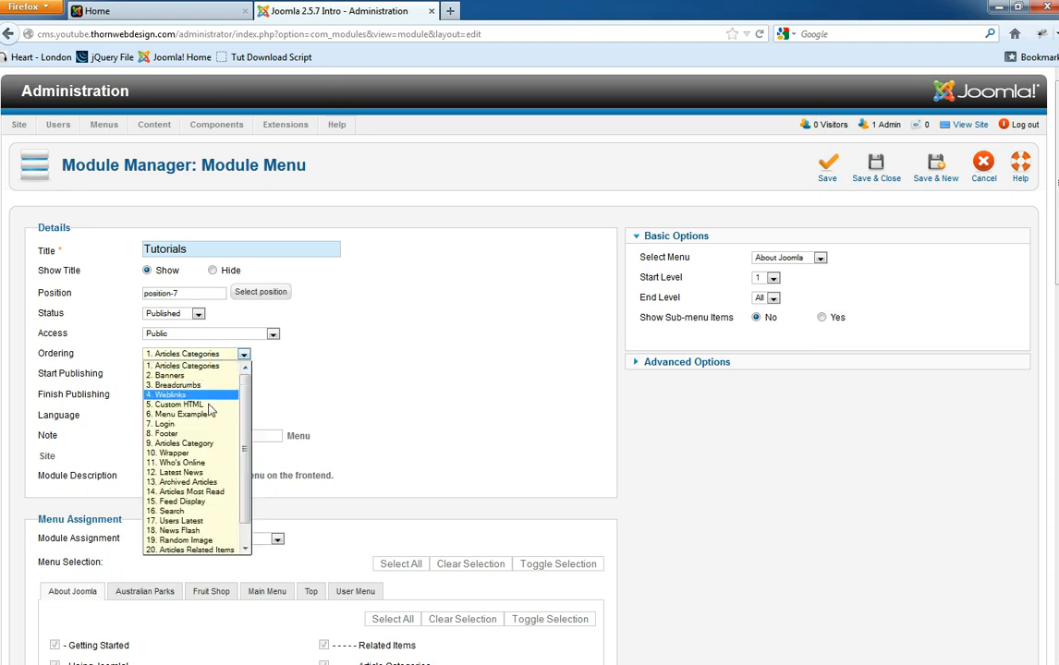
scroll(215, 474, "down", 1)
scroll(214, 474, "up", 1)
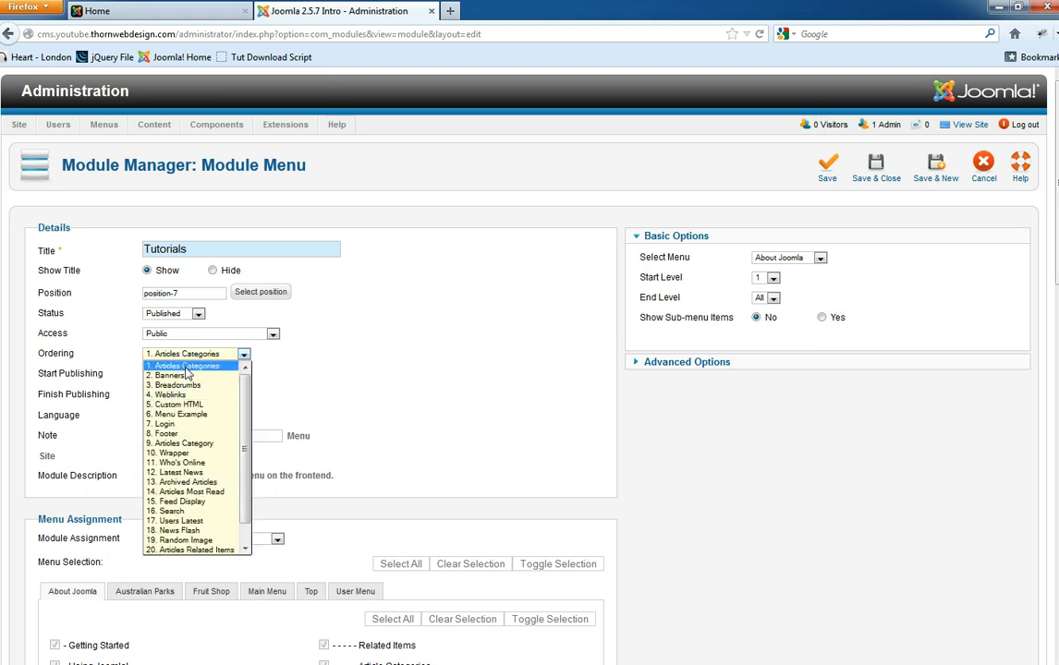
left_click(220, 368)
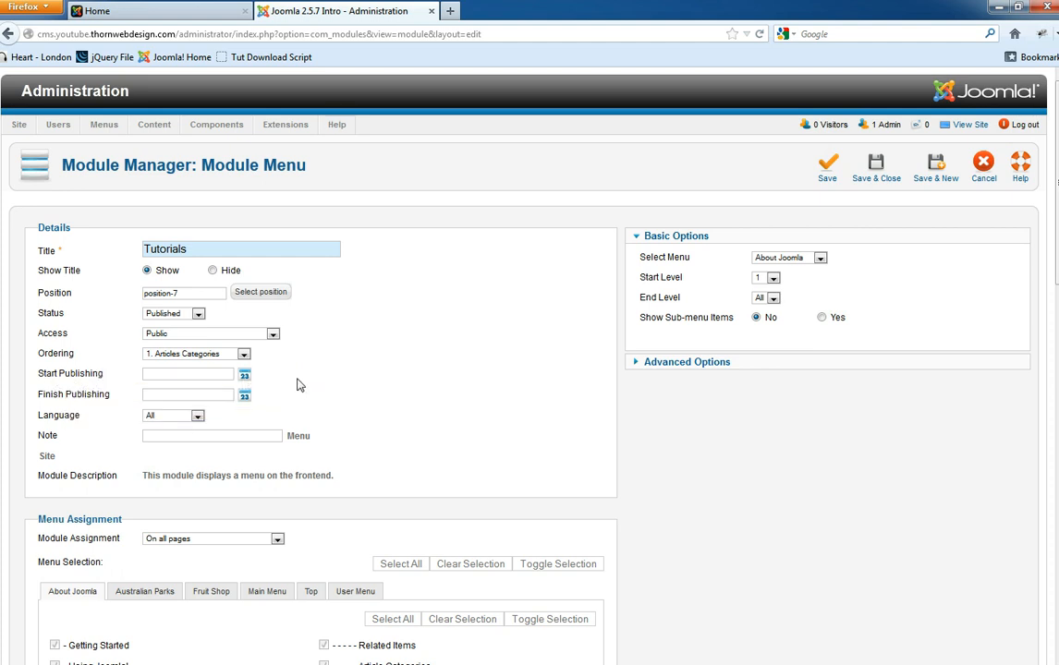
mouse_move(121, 405)
left_click(165, 417)
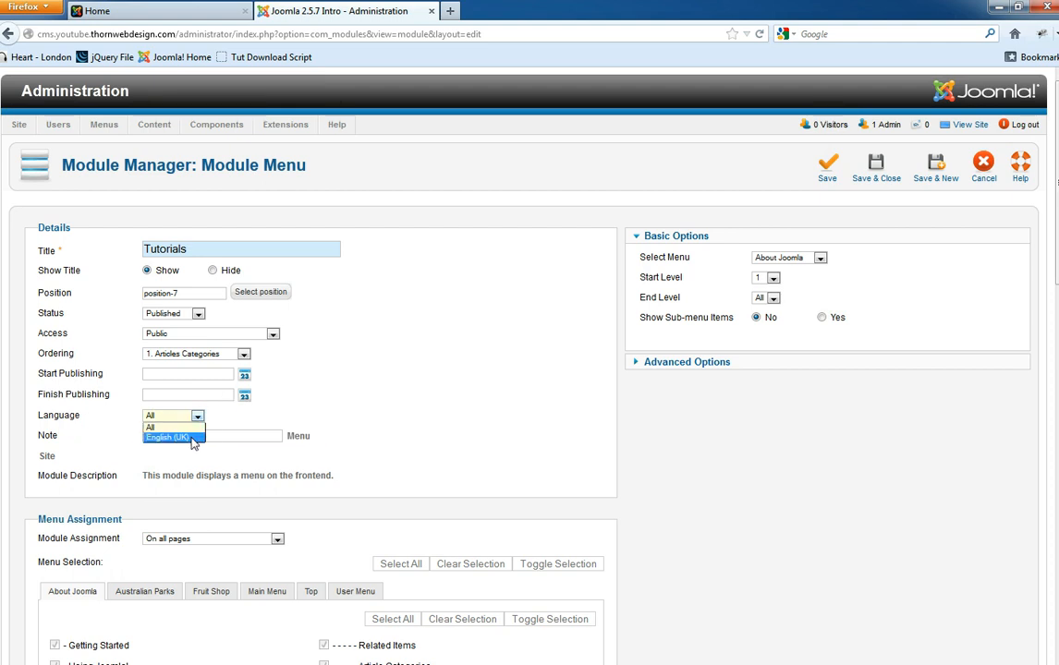
left_click(442, 404)
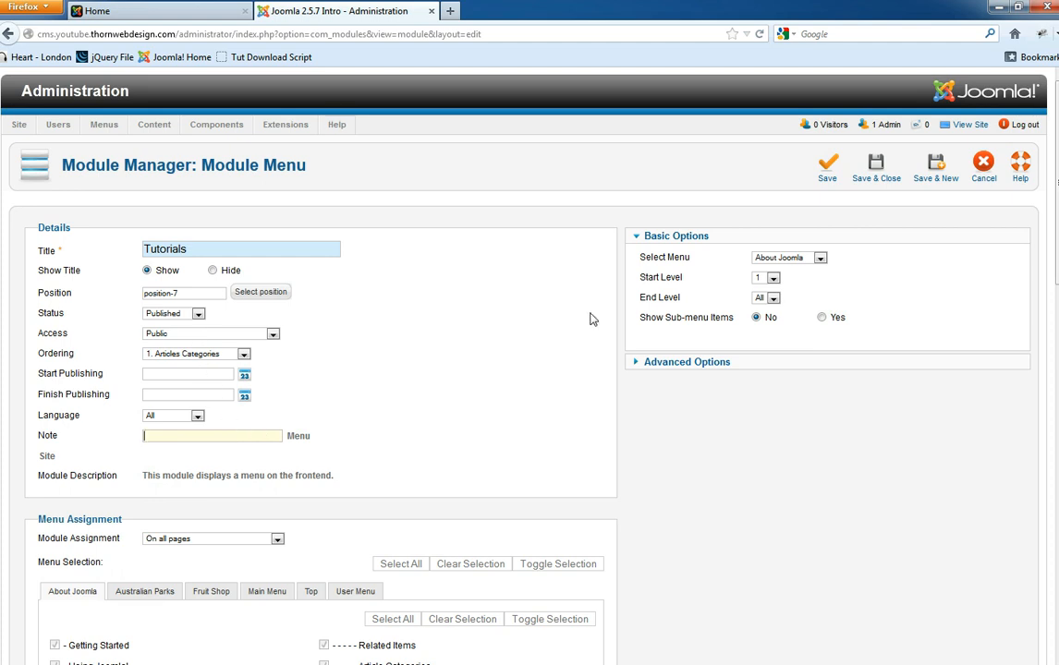
- Open the Select Menu dropdown under Basic Options
scroll(324, 427, "down", 5)
scroll(148, 435, "down", 4)
scroll(231, 462, "up", 3)
scroll(238, 523, "up", 5)
left_click(799, 262)
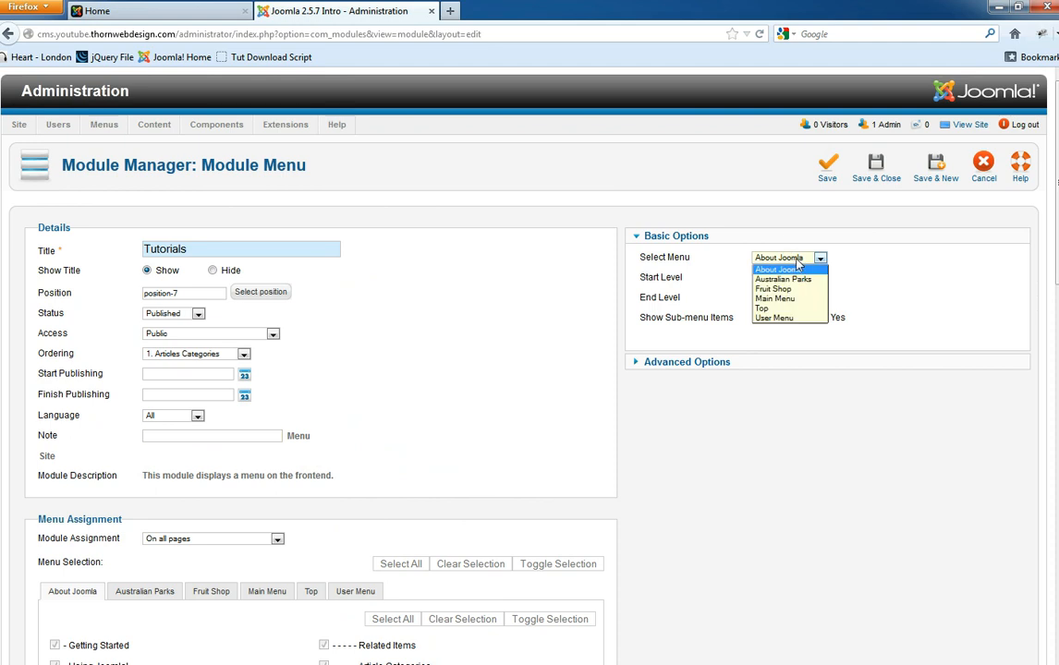
- Choose the Top menu with start level 2, then check the front-end page
left_click(791, 311)
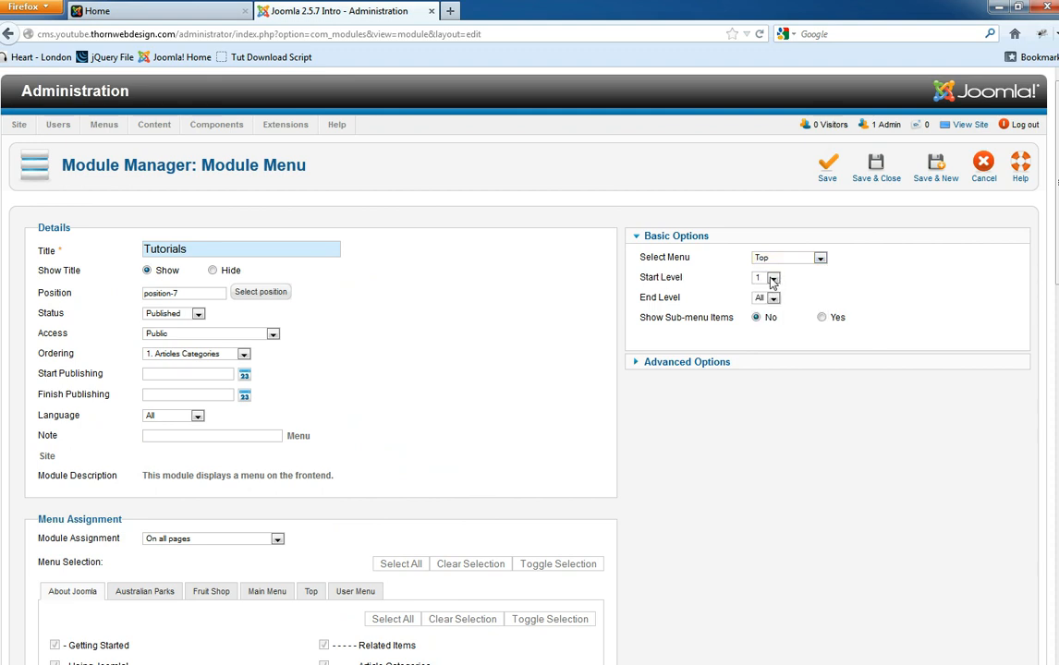
left_click(773, 279)
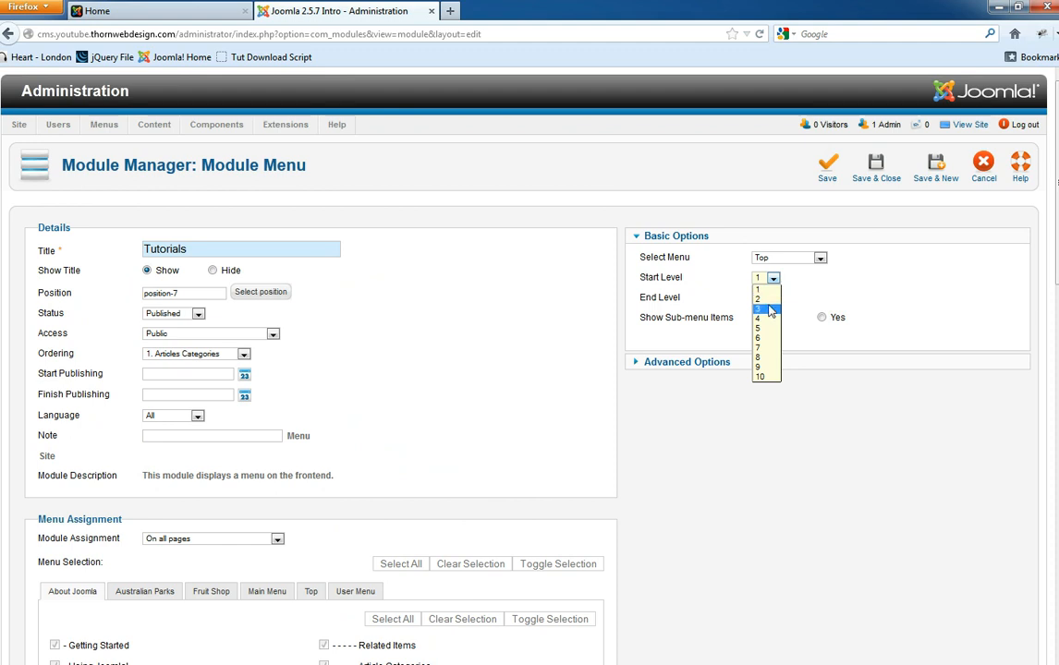
left_click(760, 299)
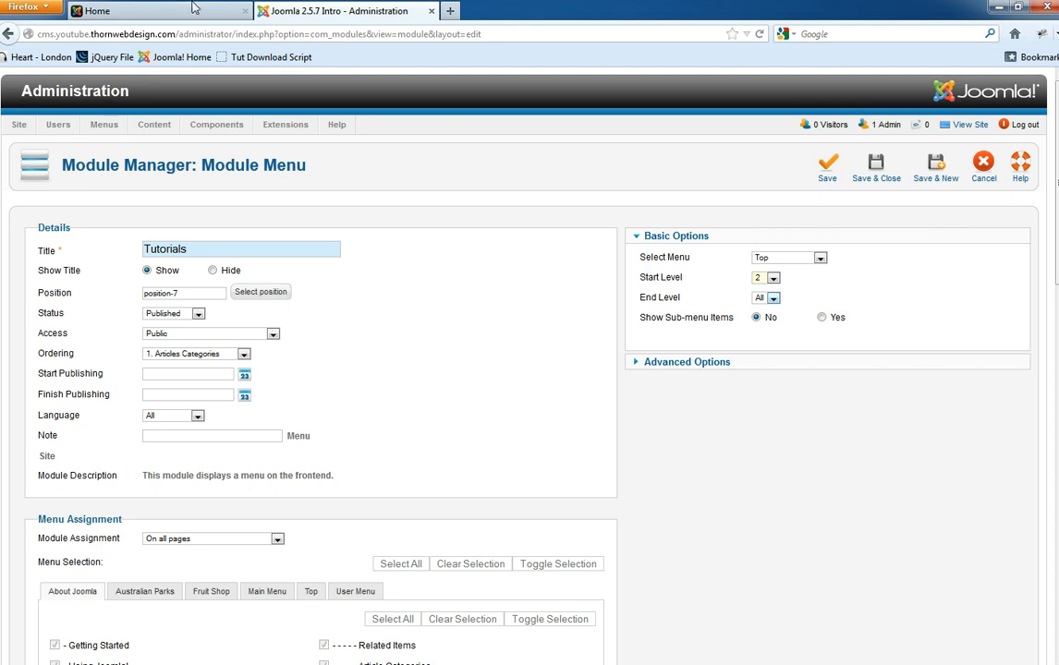
left_click(157, 10)
scroll(370, 157, "up", 3)
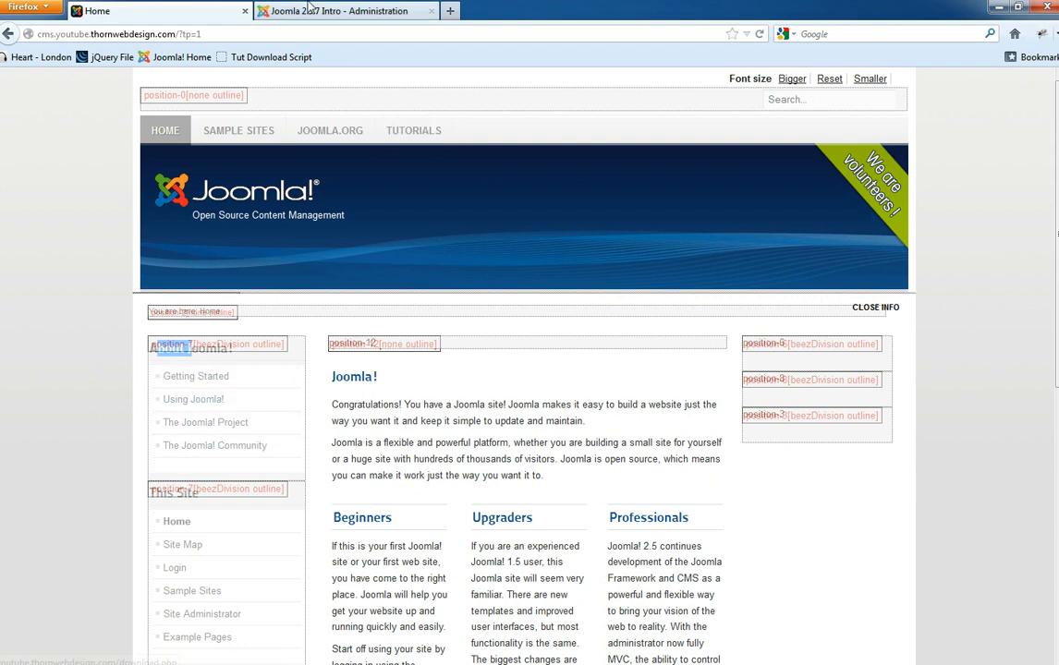
- Set the menu end level to 3
left_click(337, 10)
mouse_move(667, 279)
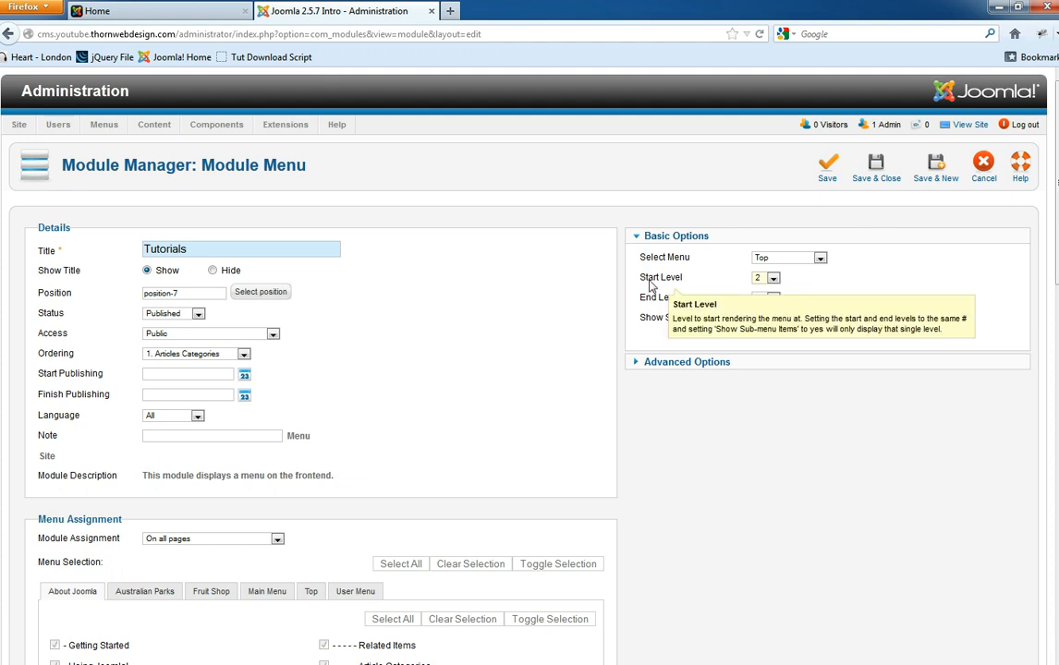
left_click(765, 299)
left_click(767, 340)
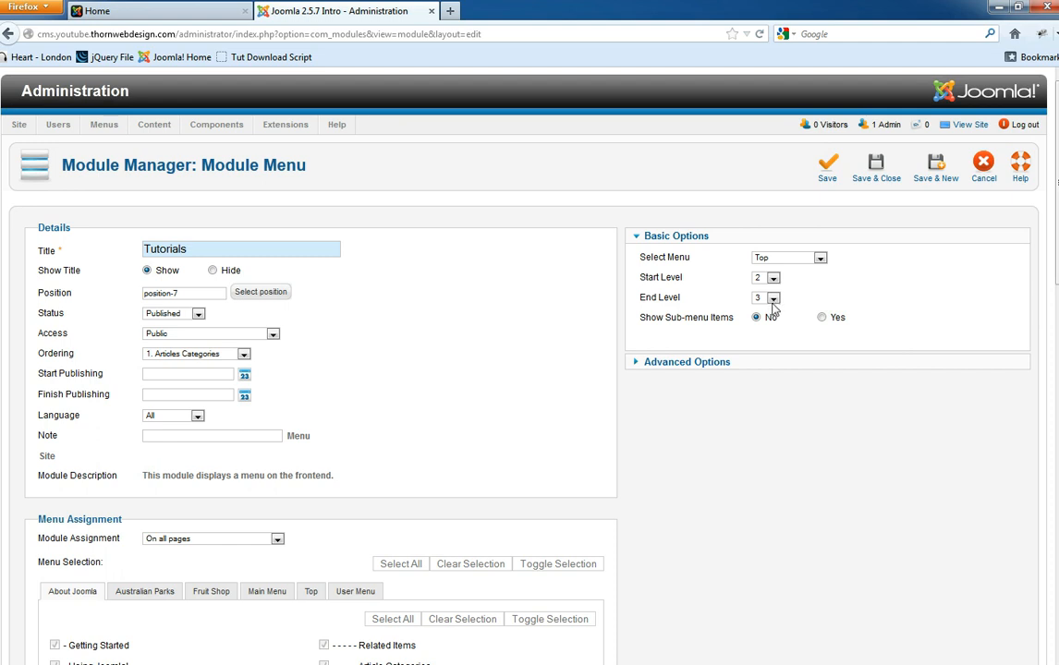
mouse_move(667, 321)
- Set Show Sub-menu Items to Yes and review Advanced Options such as Cache Time 900
left_click(822, 318)
left_click(686, 363)
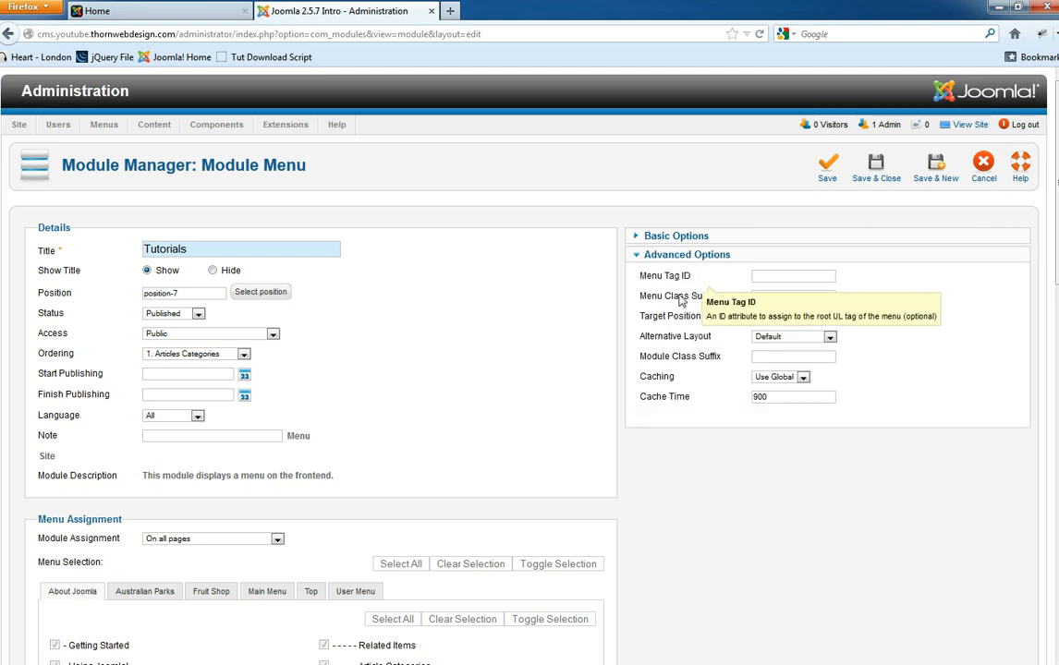
double_click(761, 398)
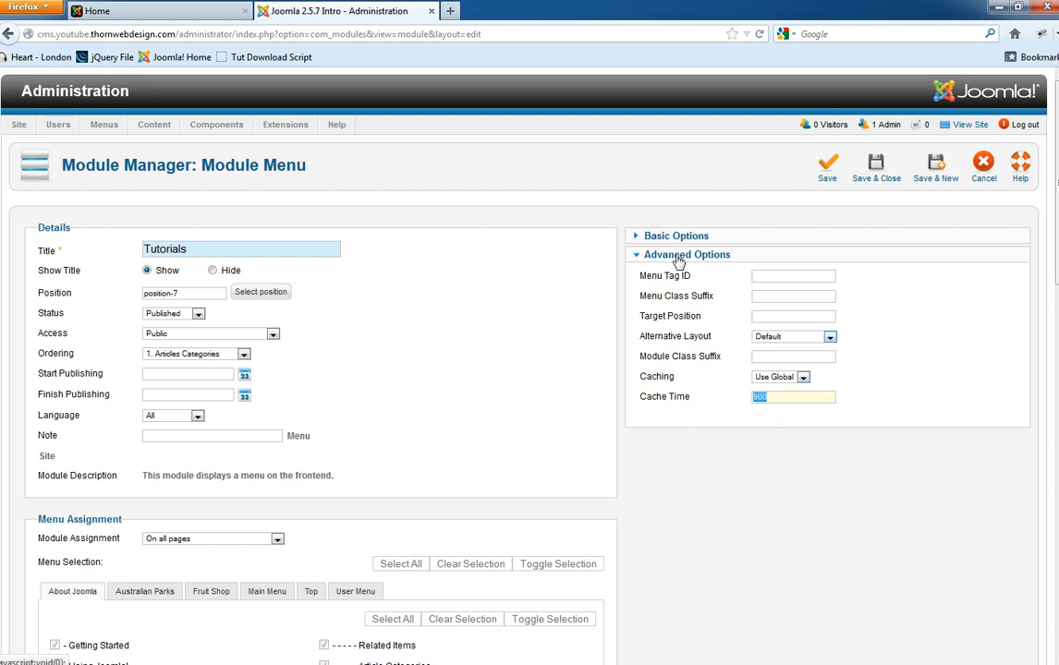
left_click_drag(665, 275, 691, 277)
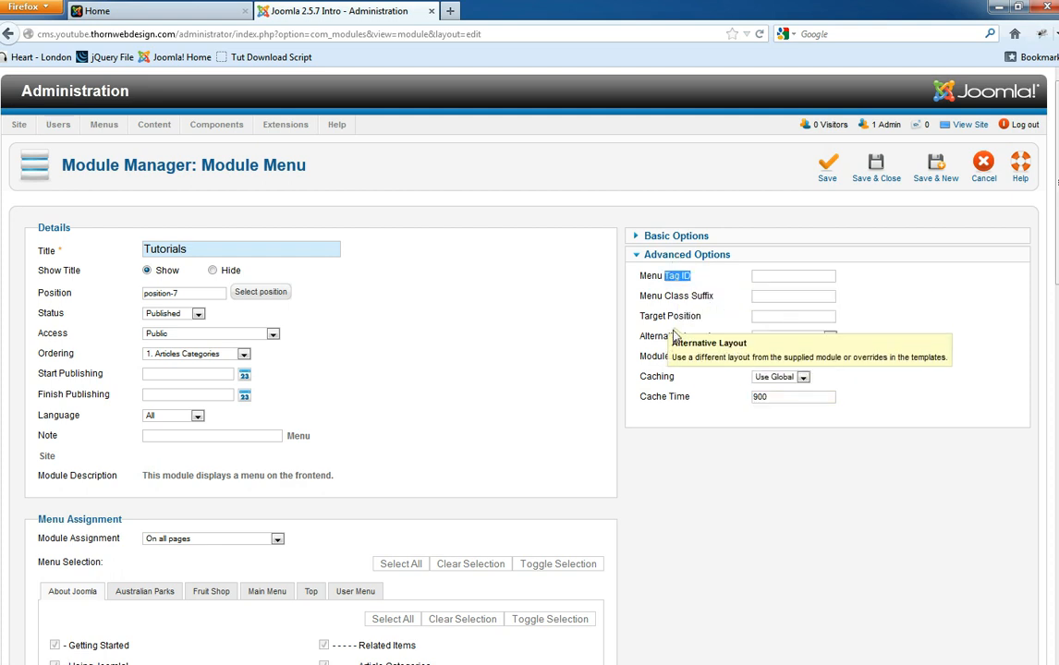
left_click(672, 256)
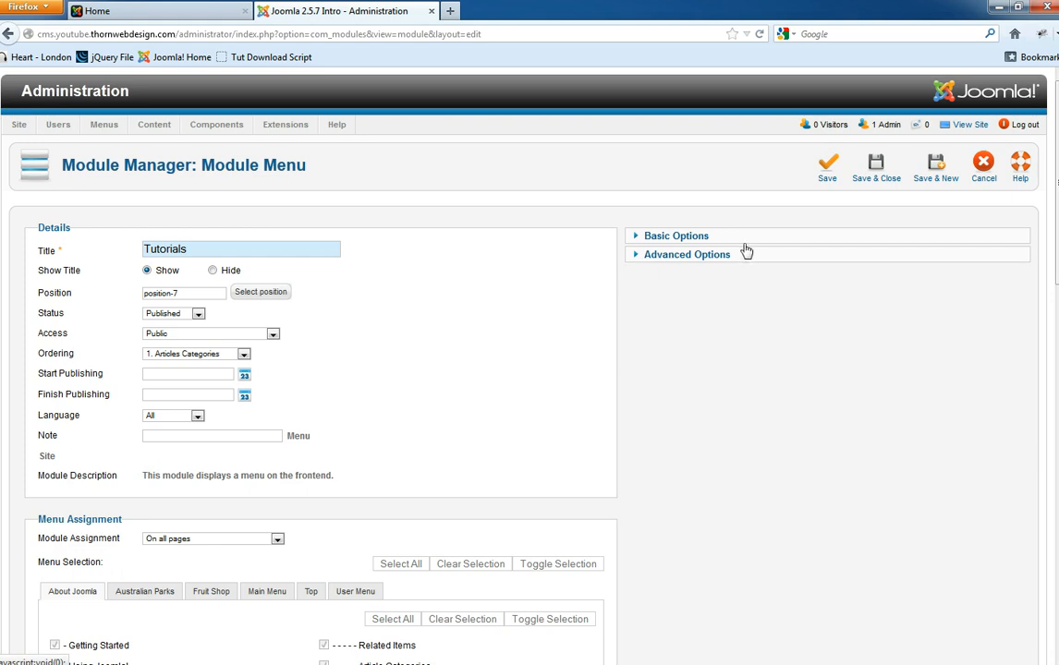
left_click(688, 238)
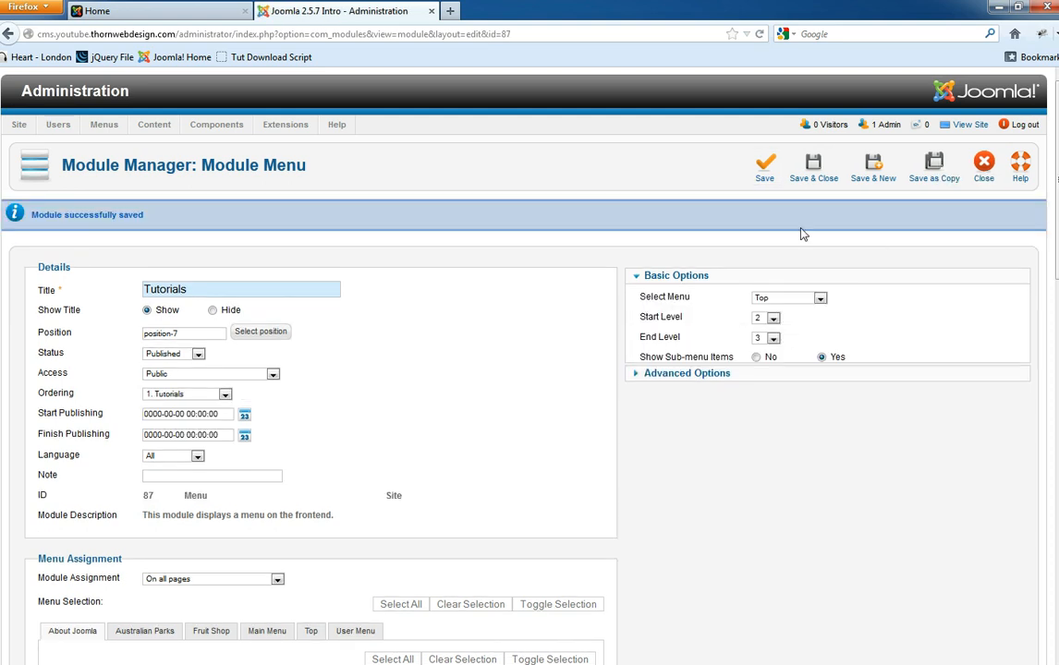
scroll(518, 365, "down", 10)
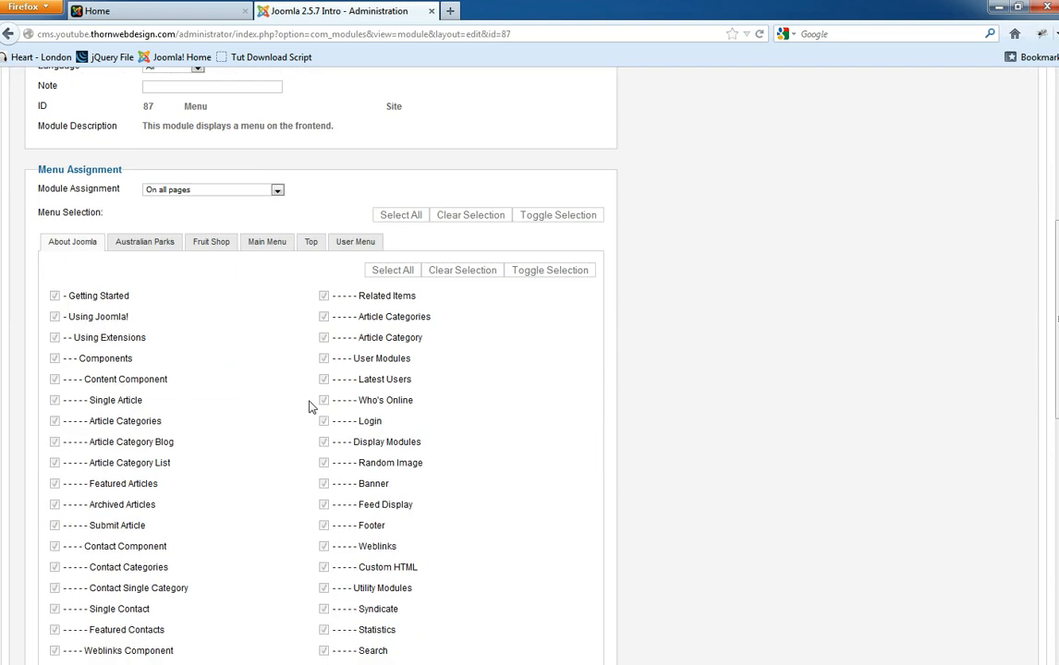
- Browse the Australian Parks, Fruit Shop, Main Menu and Top item lists in Menu Assignment
scroll(176, 337, "up", 5)
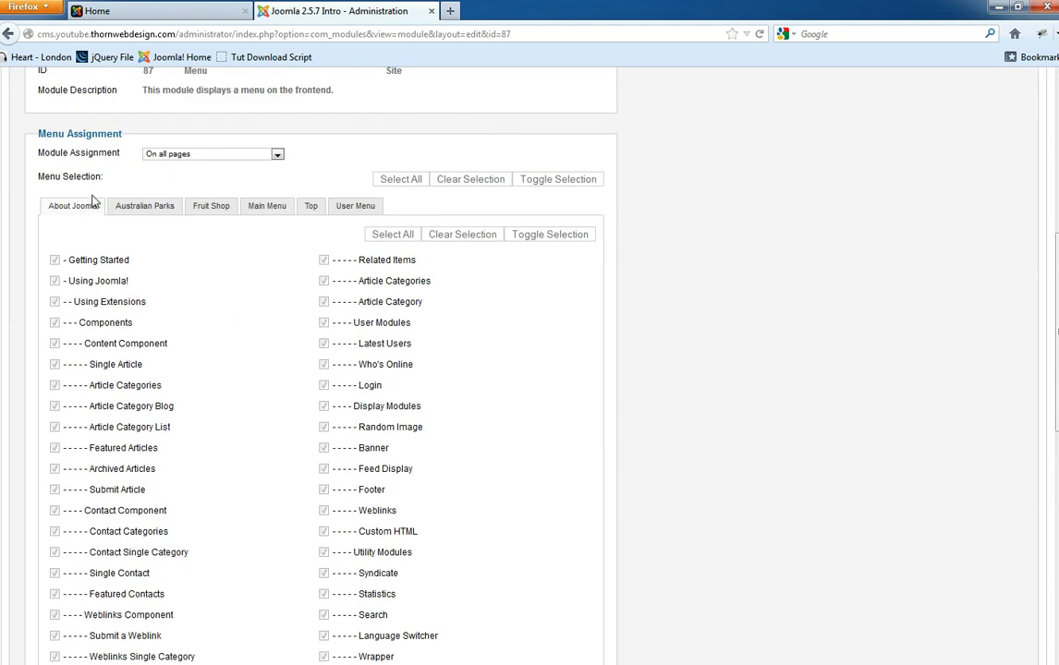
left_click(145, 205)
left_click(221, 374)
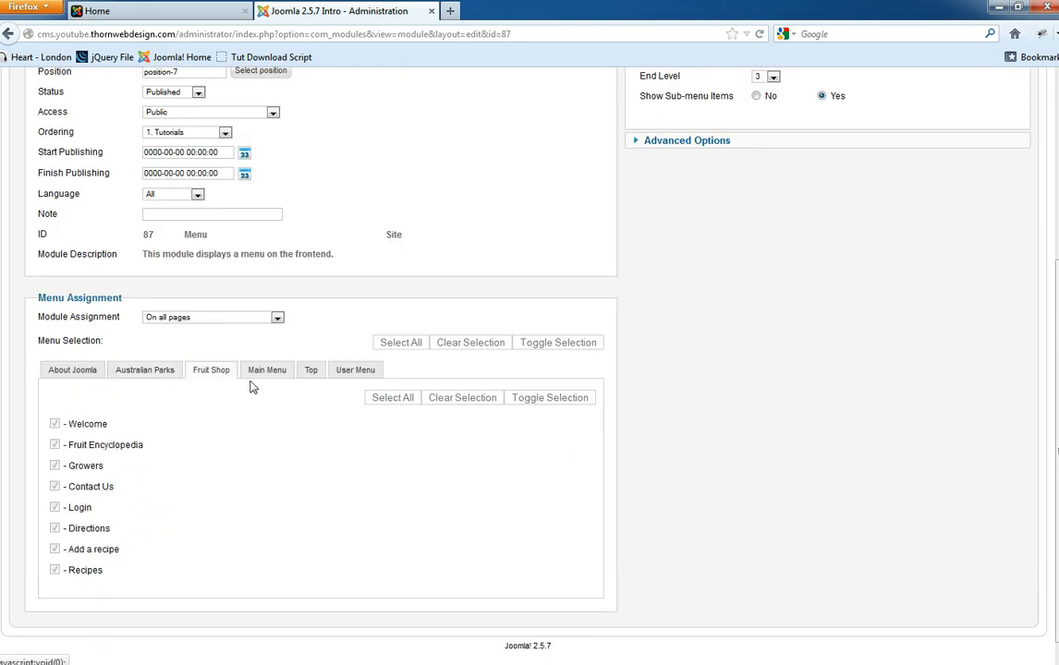
left_click(273, 374)
left_click(313, 375)
scroll(279, 293, "up", 6)
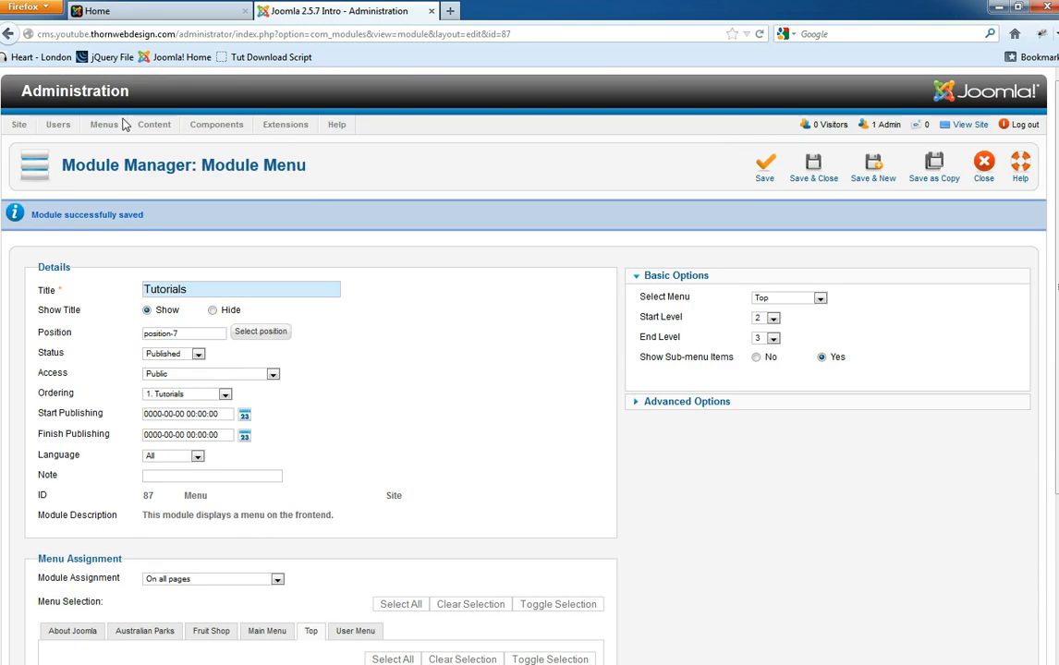
scroll(200, 534, "down", 4)
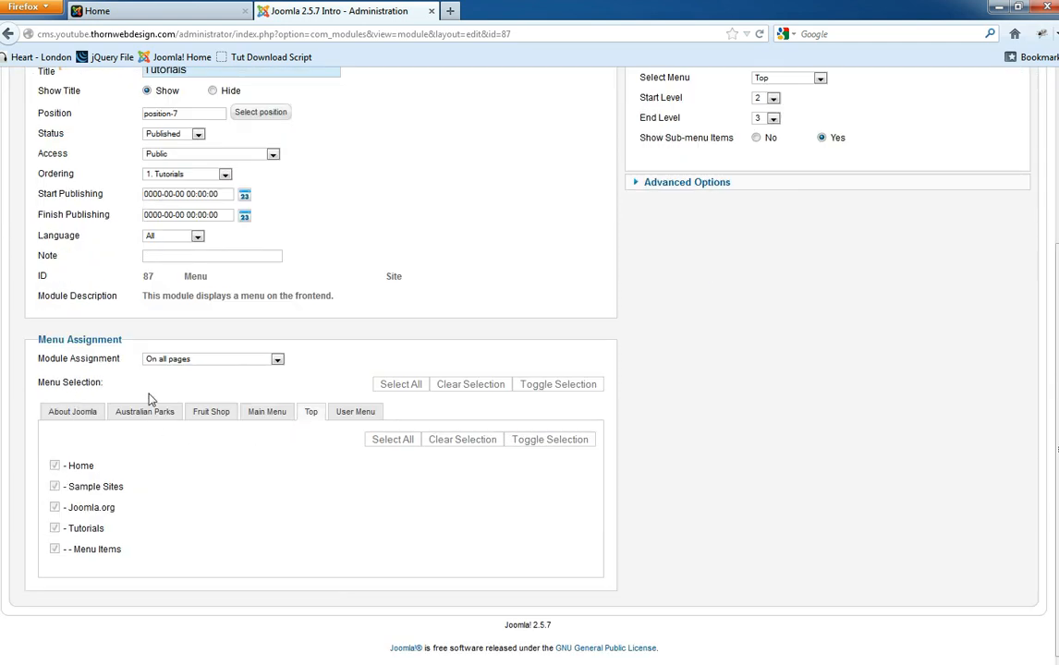
left_click(199, 360)
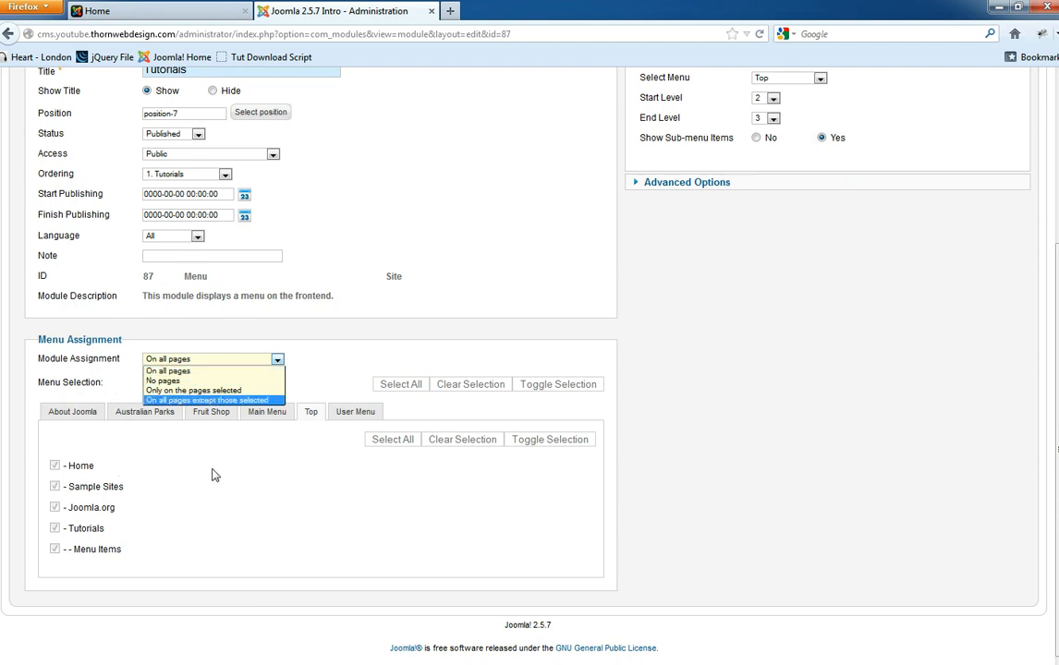
left_click(205, 499)
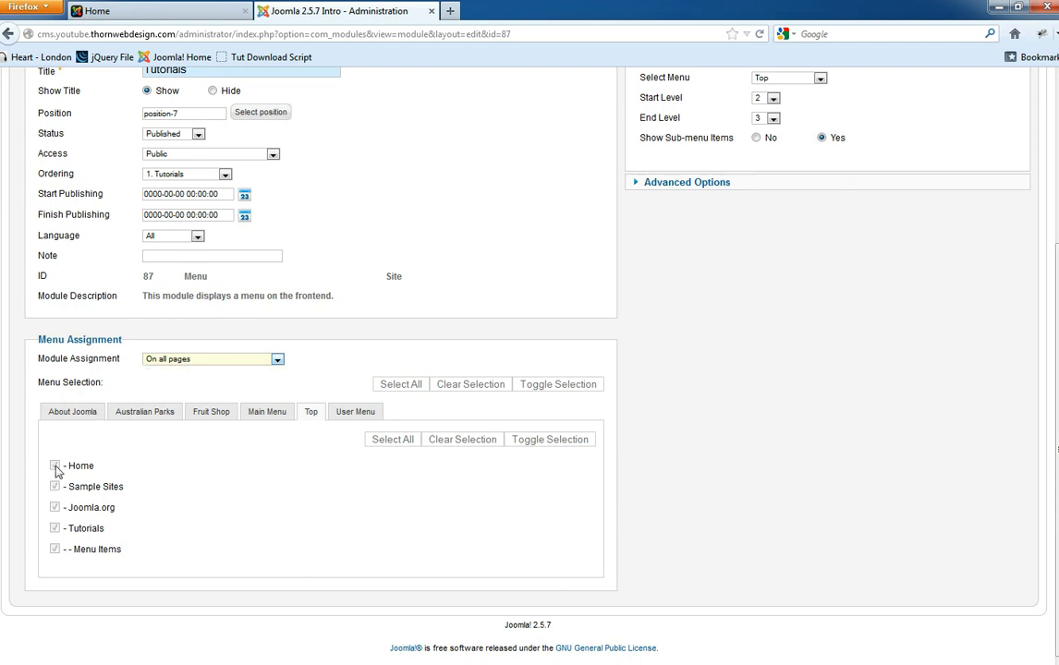
- Set assignment to 'Only on the pages selected', clear the selection, and tick Menu Items under Top
left_click(201, 360)
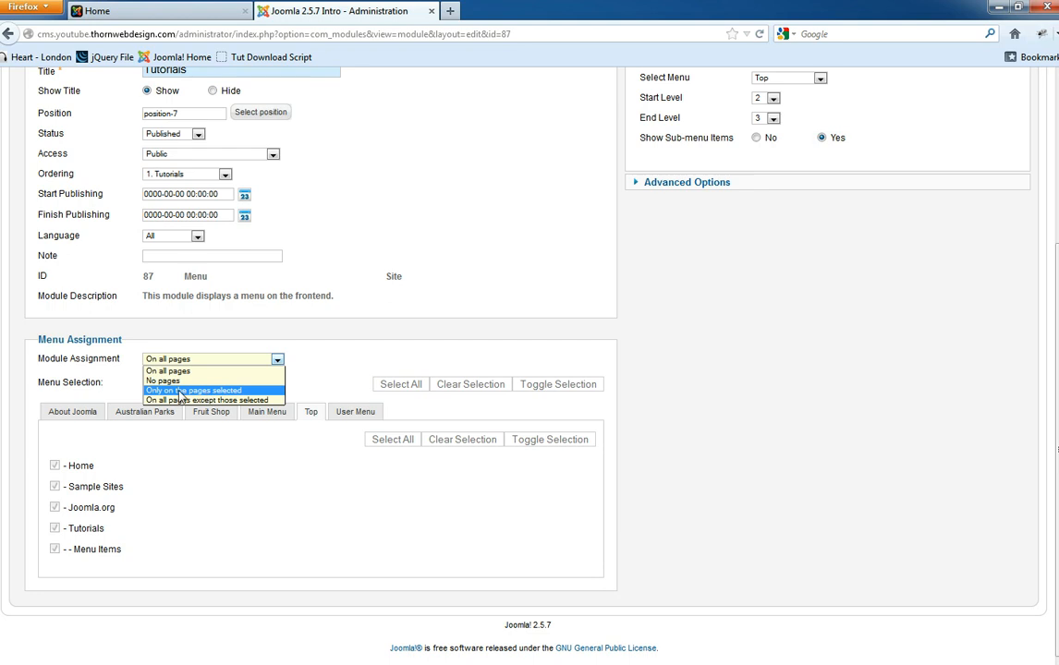
left_click(225, 392)
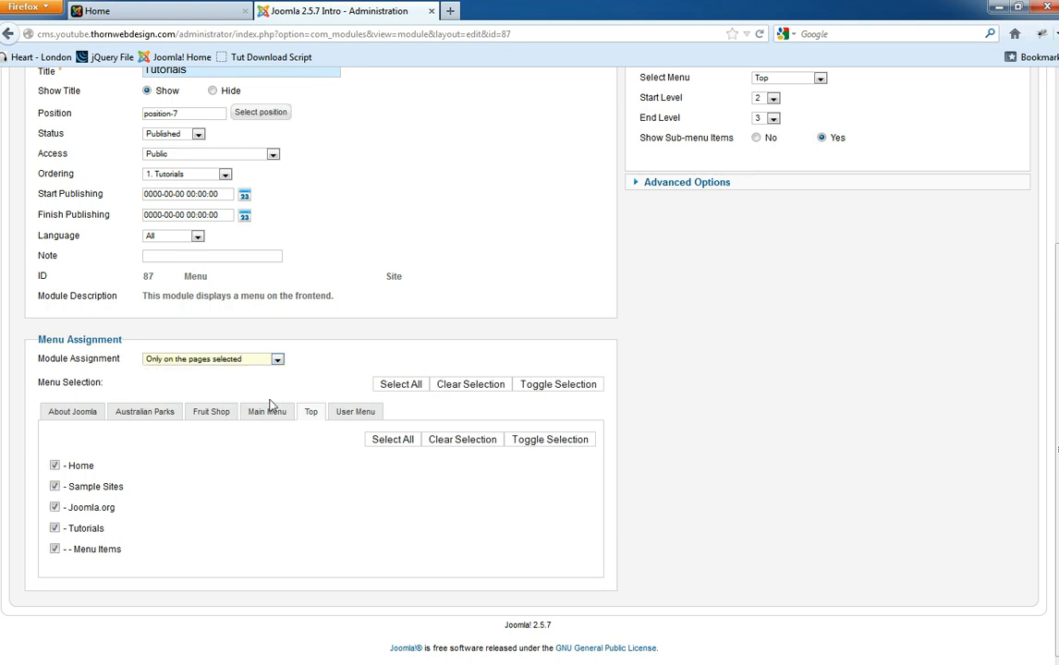
left_click(470, 385)
left_click(63, 416)
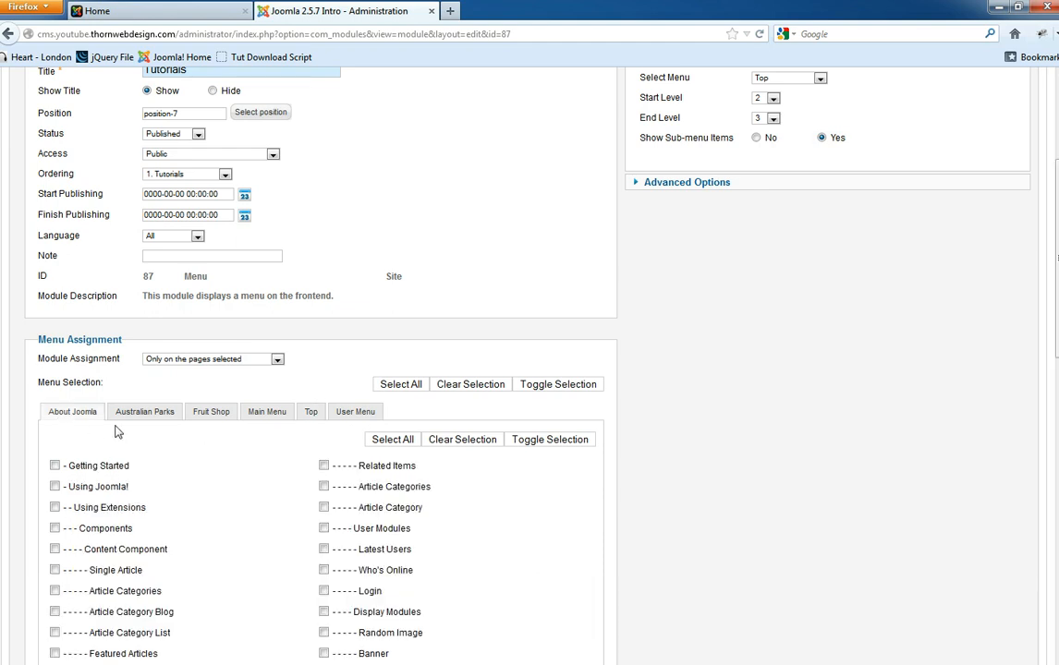
left_click(144, 412)
left_click(222, 415)
left_click(270, 416)
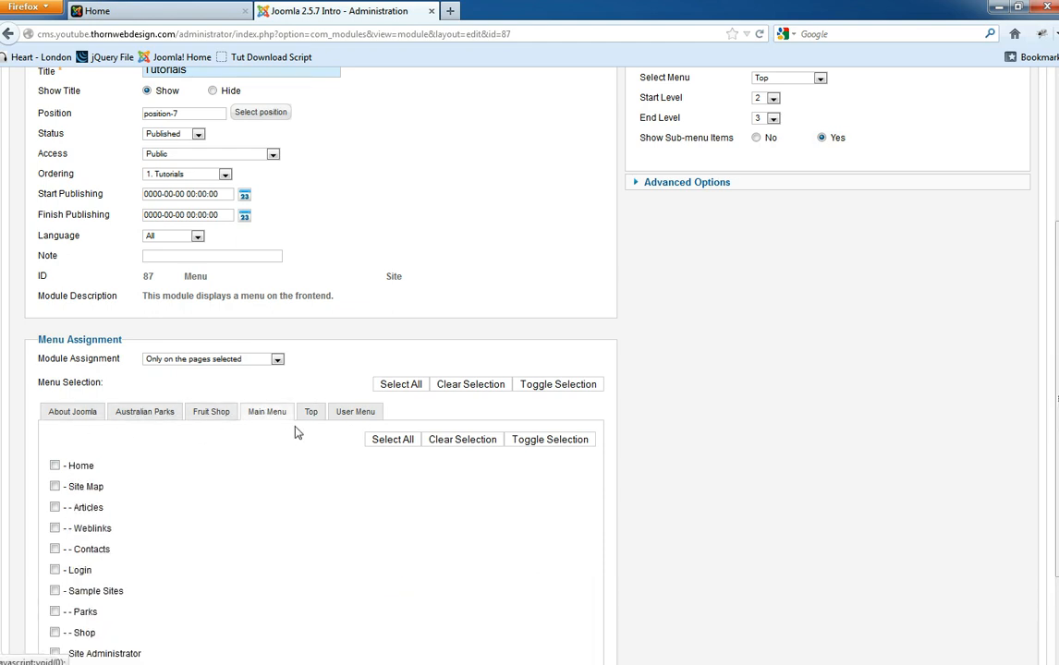
left_click(308, 414)
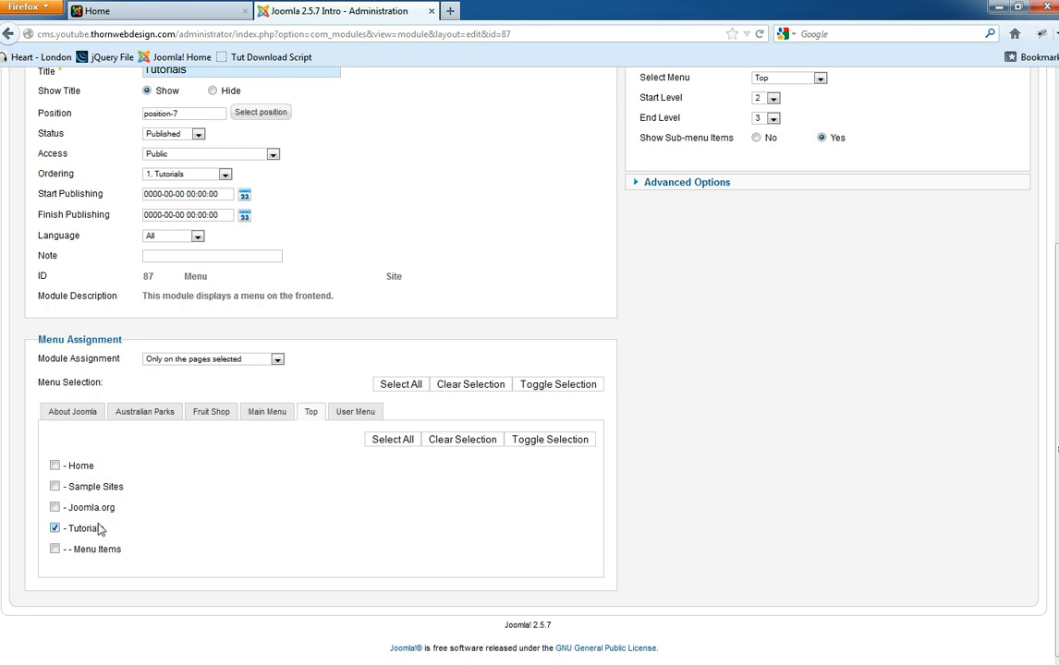
left_click(54, 550)
scroll(483, 414, "up", 4)
- Save the module with its new page assignment
left_click(765, 170)
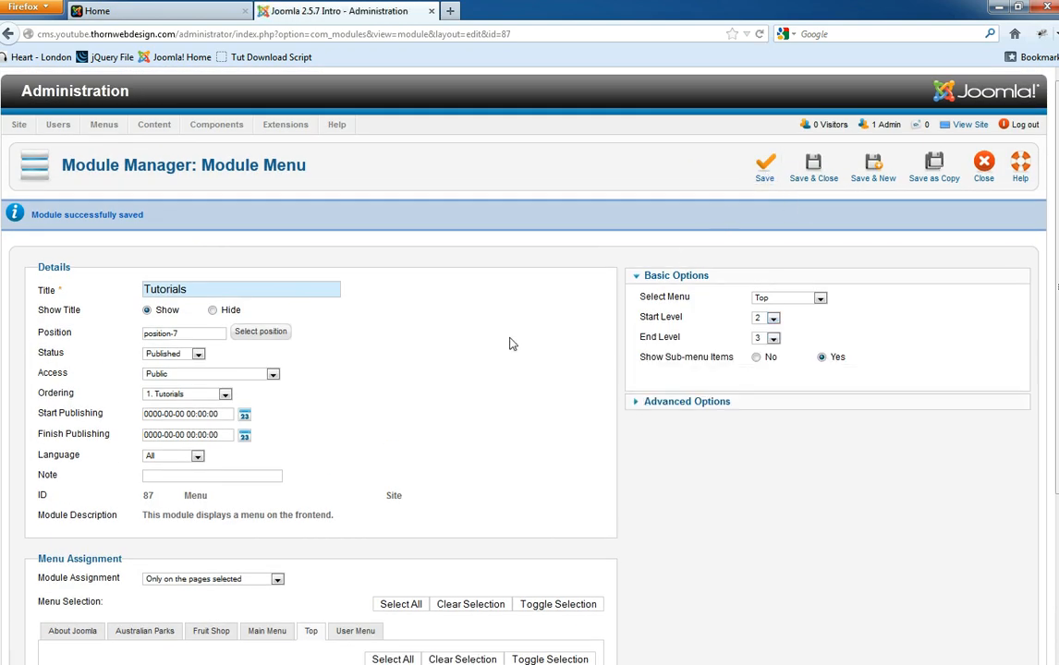
scroll(497, 354, "down", 5)
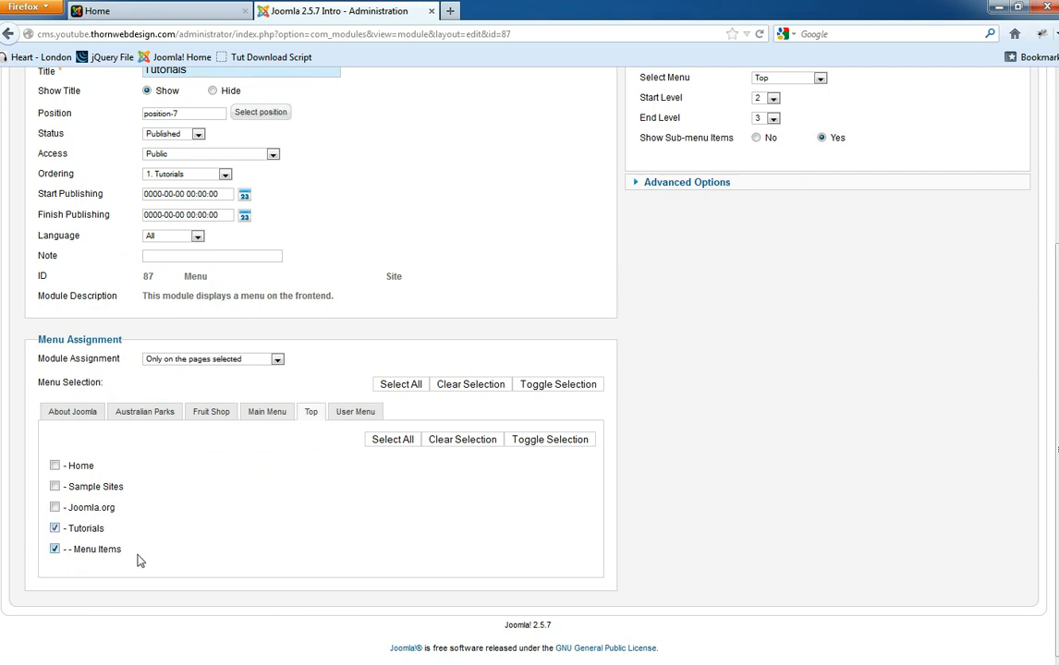
scroll(190, 428, "up", 5)
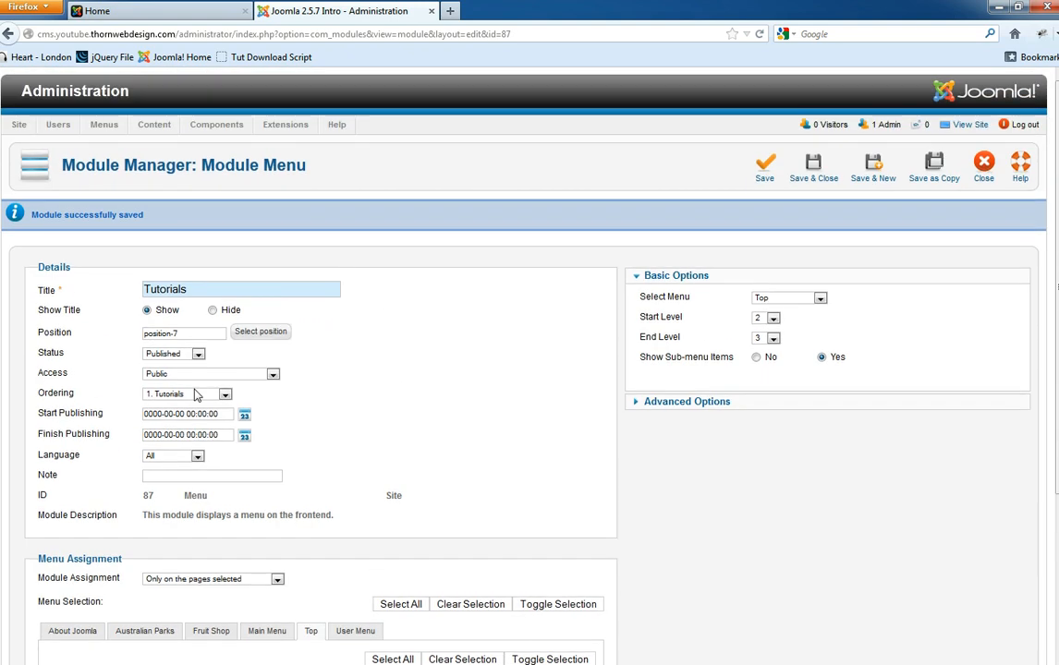
- Check the ordering list unchanged and switch to the site's front-end Home tab
left_click(194, 398)
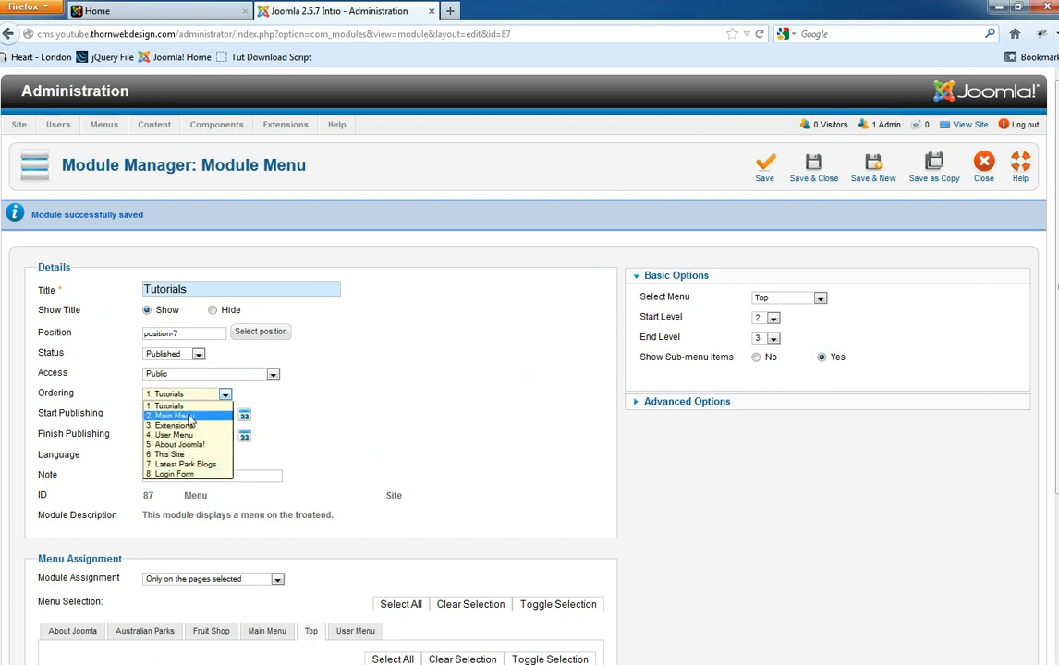
left_click(148, 8)
left_click(148, 9)
scroll(132, 416, "down", 2)
scroll(132, 416, "down", 2)
- Remove '?tp=1' from the address, reload the home page, and scroll through it
left_click(228, 33)
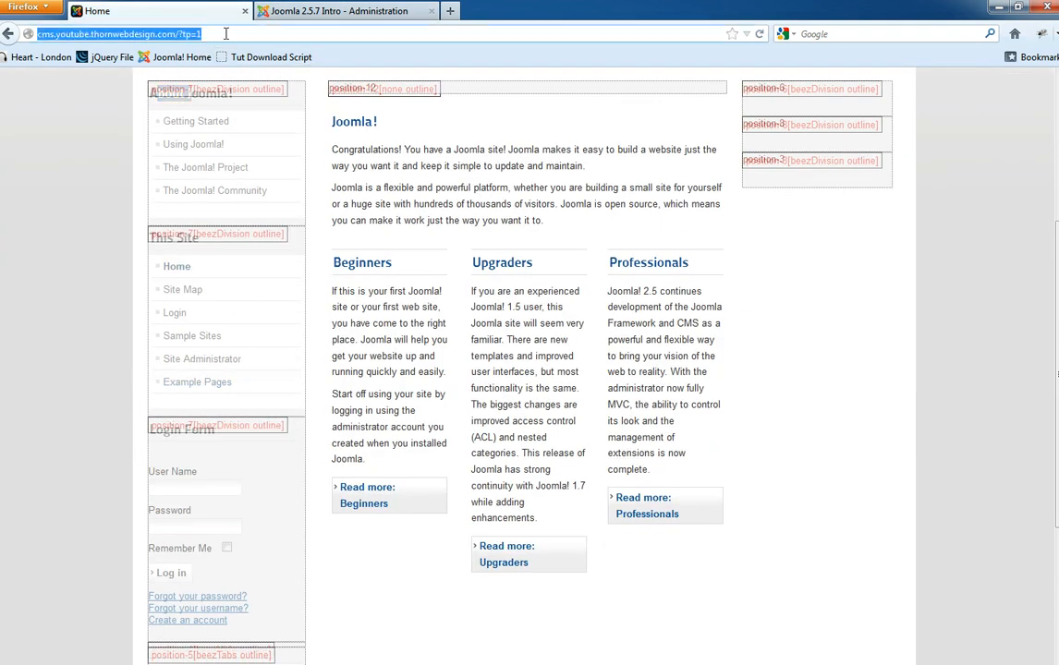
key("BackSpace")
key("BackSpace")
key("BackSpace")
key("BackSpace")
key("BackSpace")
key("Return")
scroll(107, 322, "down", 3)
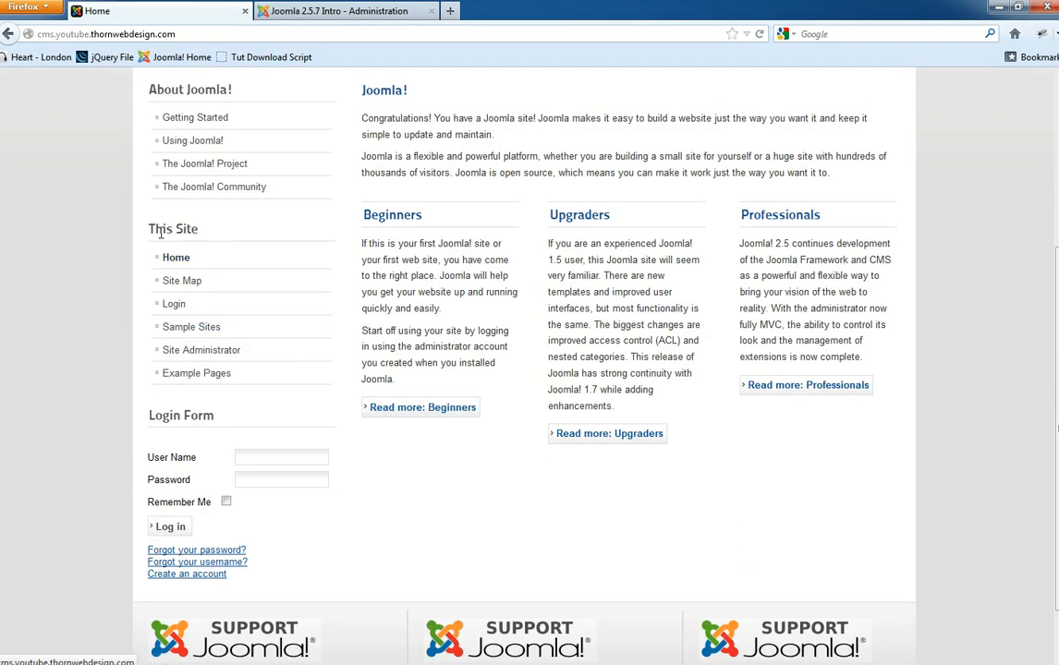
scroll(164, 417, "down", 1)
scroll(194, 351, "up", 2)
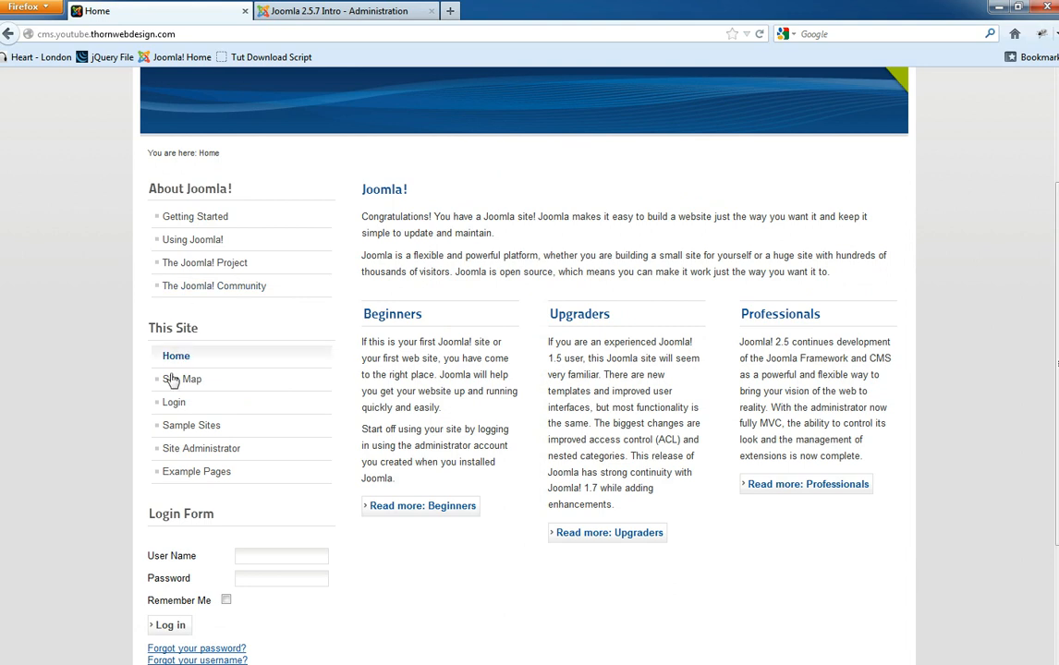
scroll(205, 397, "down", 2)
- Keep the ordering with Tutorials first and Save & Close the module
left_click(281, 9)
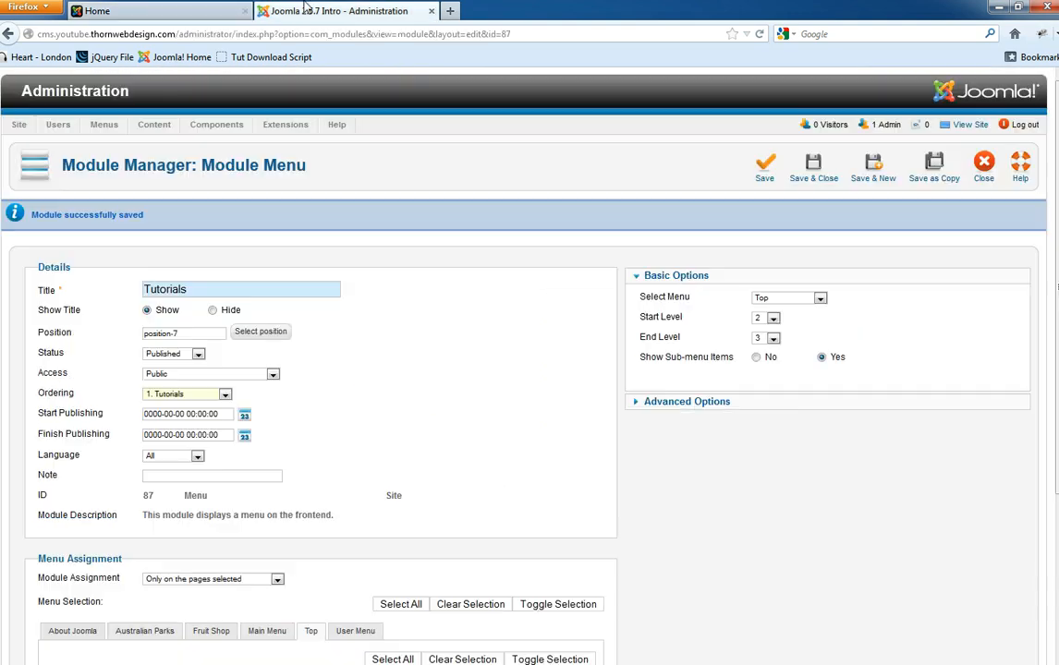
left_click(188, 395)
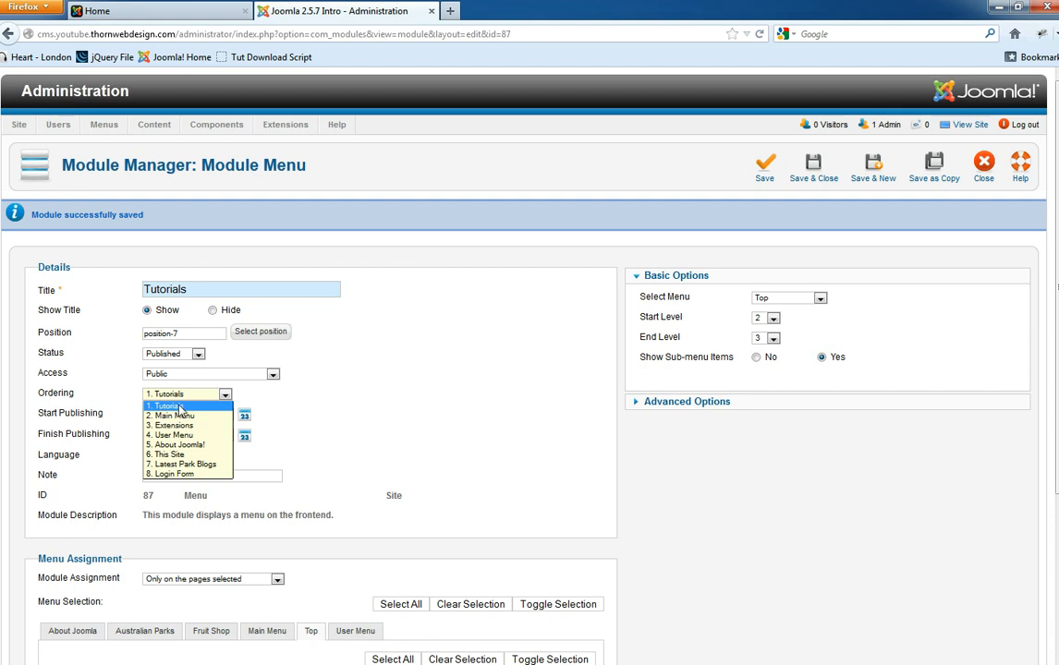
left_click(436, 384)
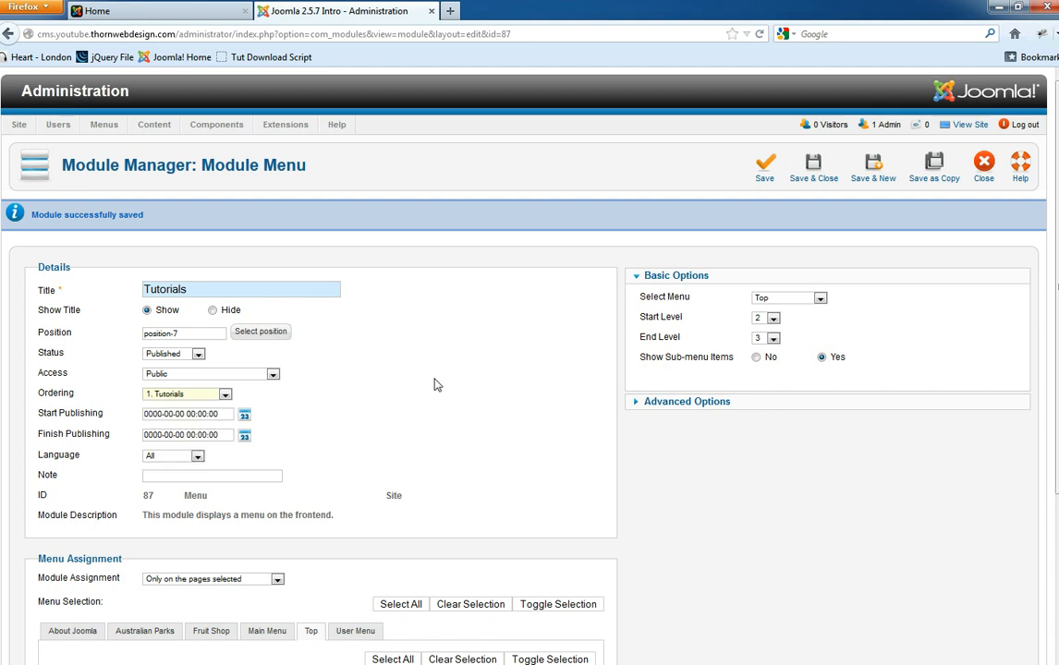
left_click(813, 166)
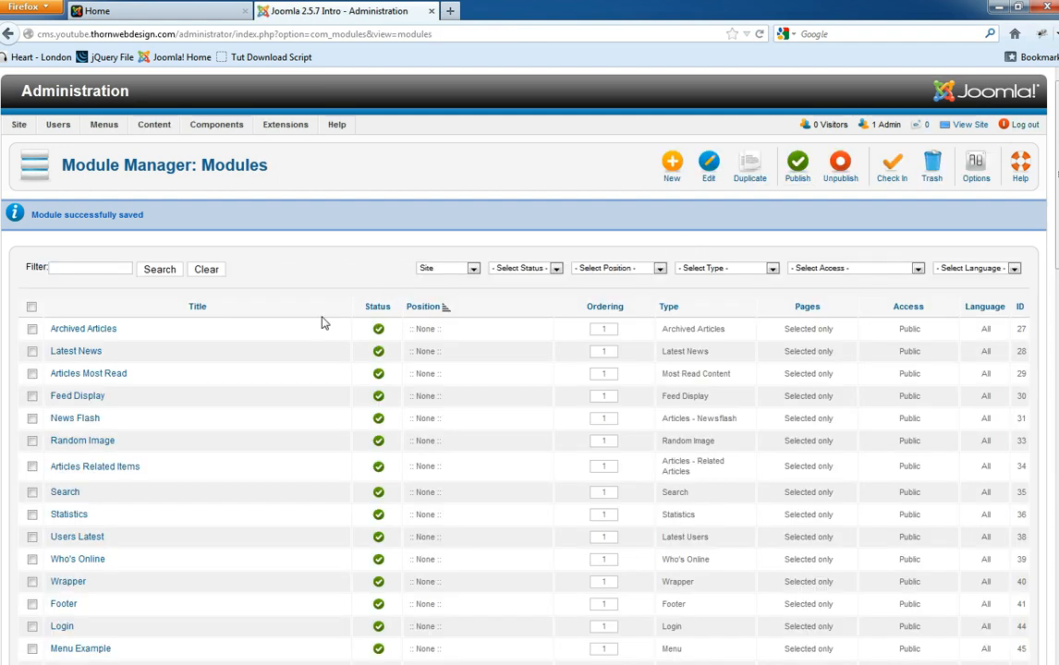
- Inspect the Top menu in Menu Manager, opening its details and closing them unchanged
mouse_move(103, 124)
mouse_move(107, 183)
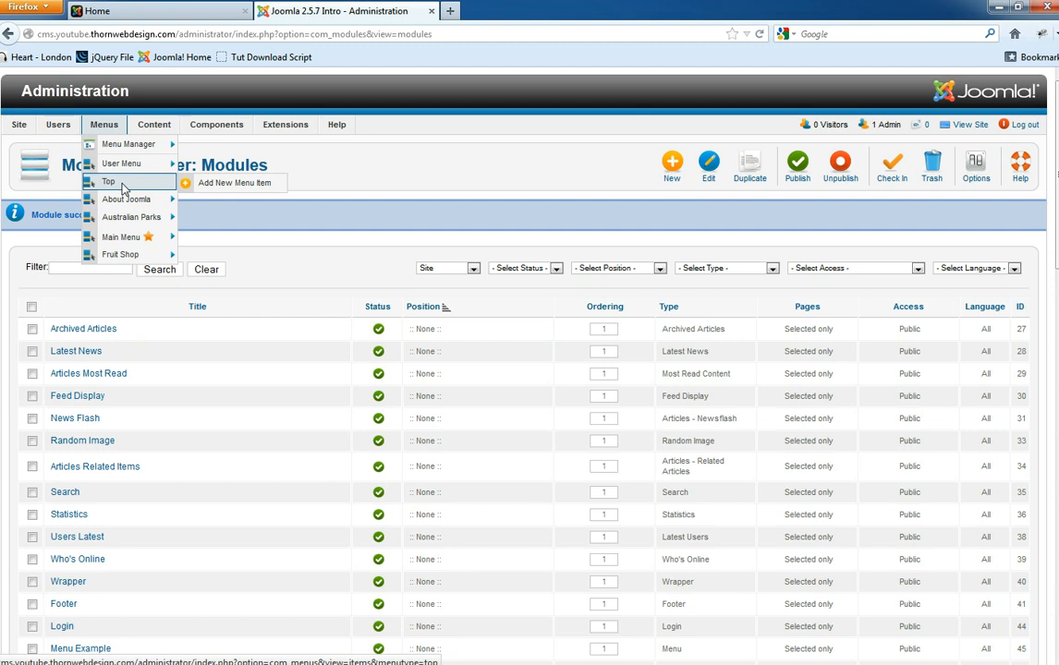
left_click(123, 185)
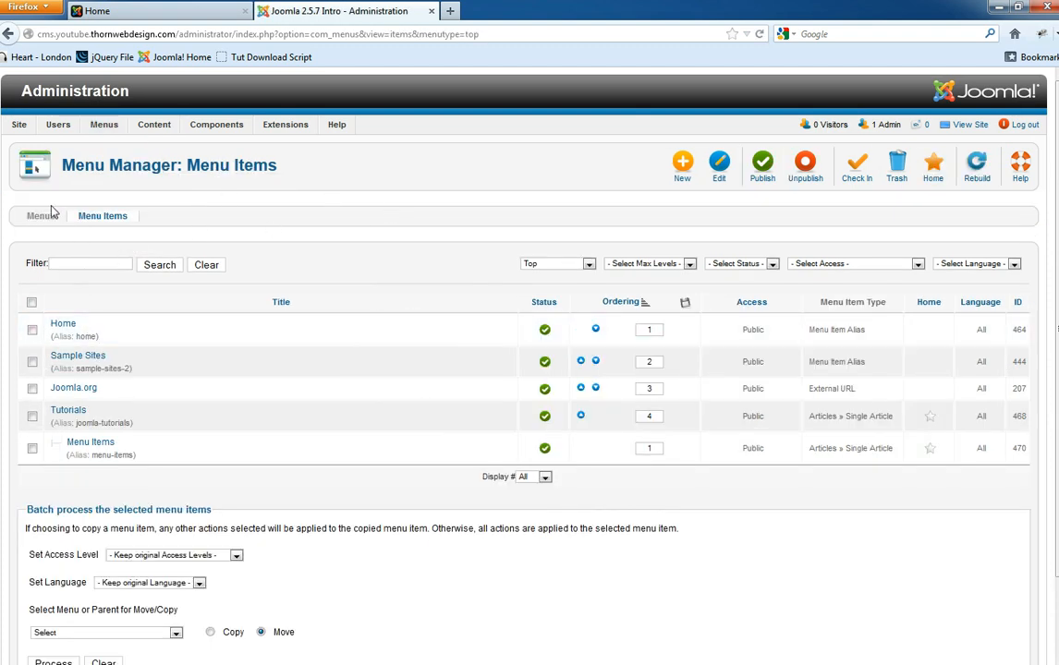
left_click(37, 215)
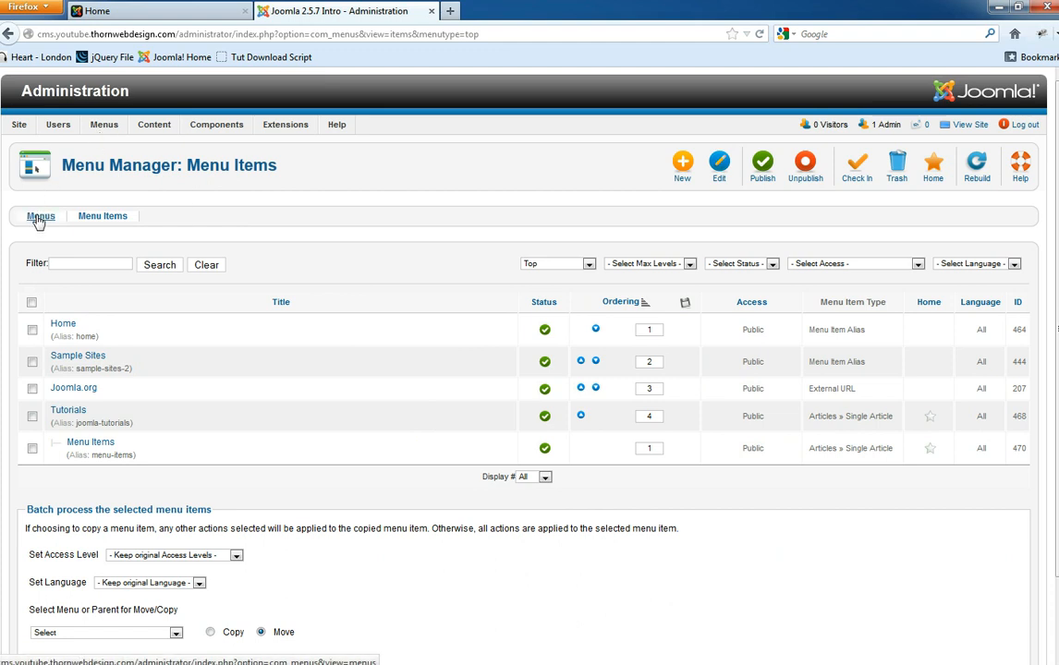
mouse_move(101, 123)
left_click(125, 146)
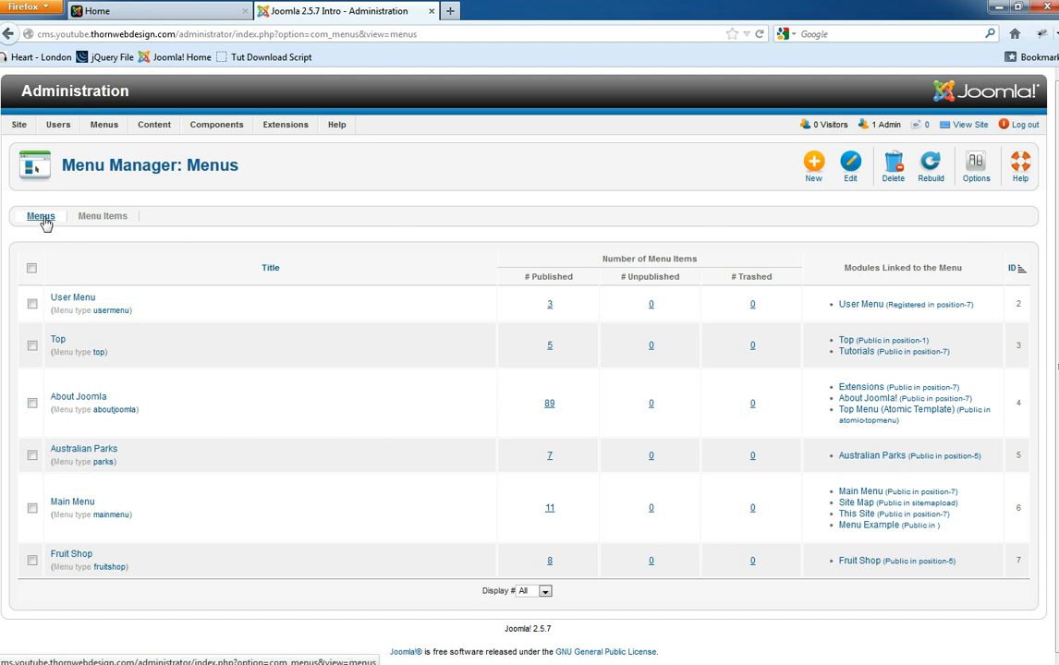
left_click(58, 343)
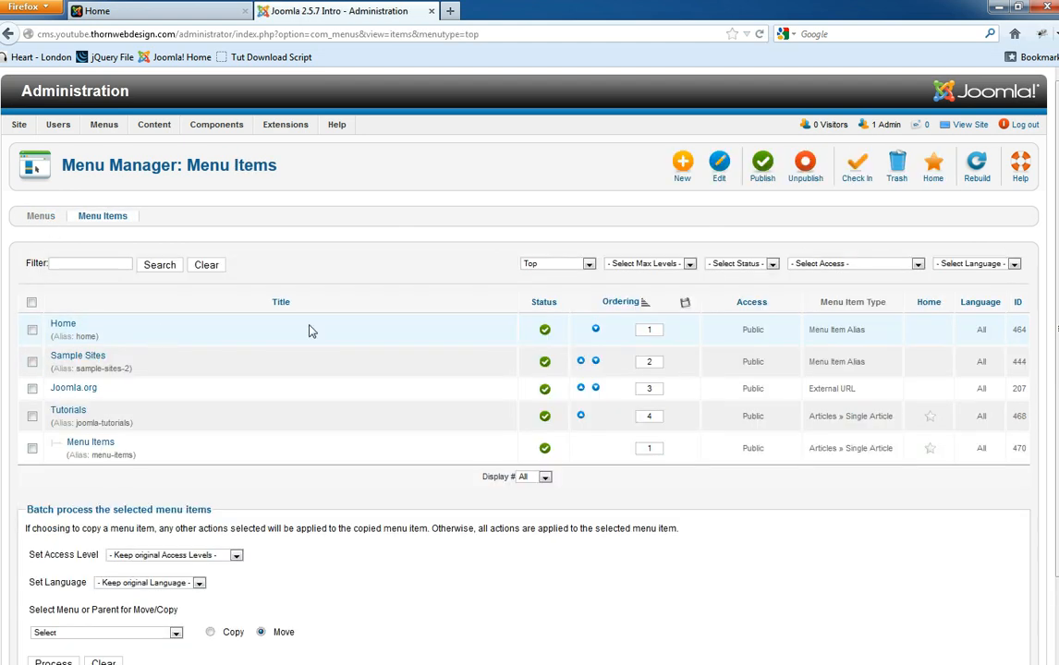
left_click(46, 217)
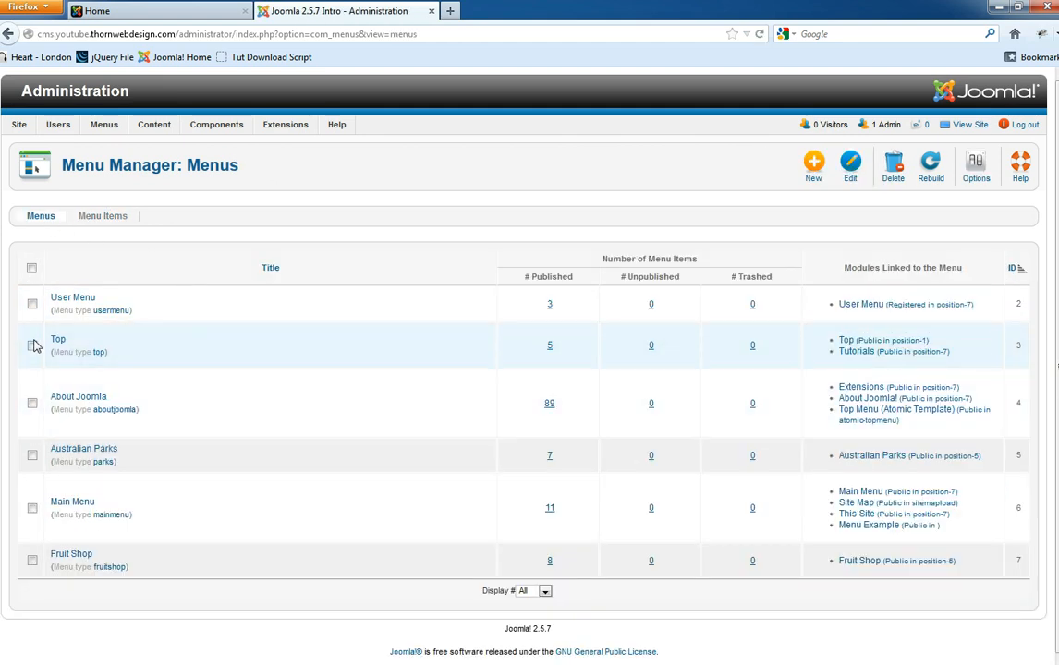
left_click(33, 347)
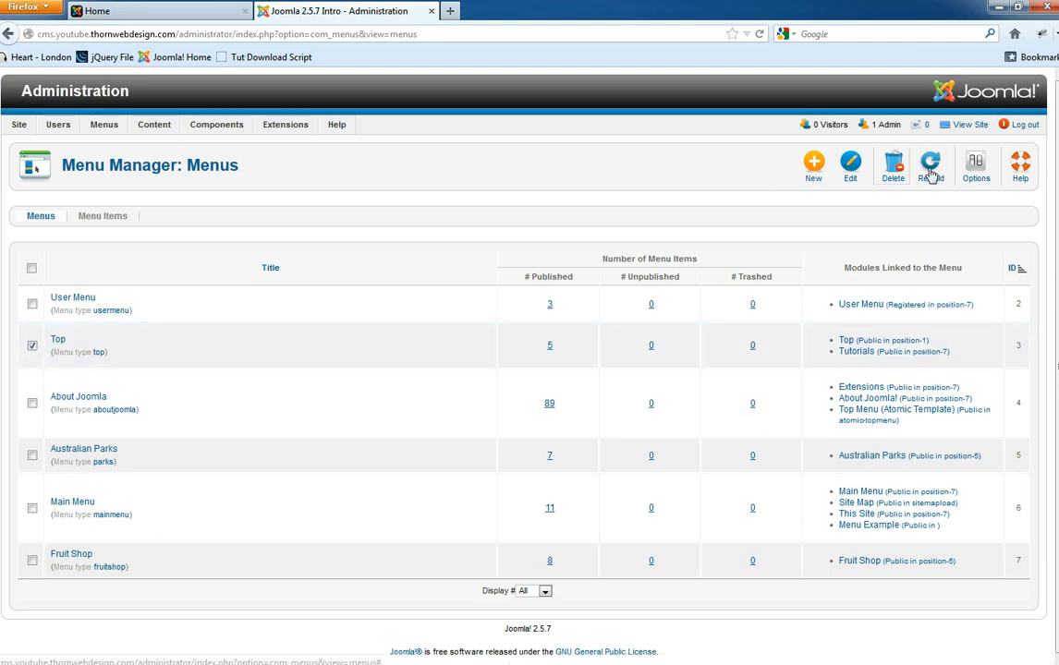
left_click(850, 166)
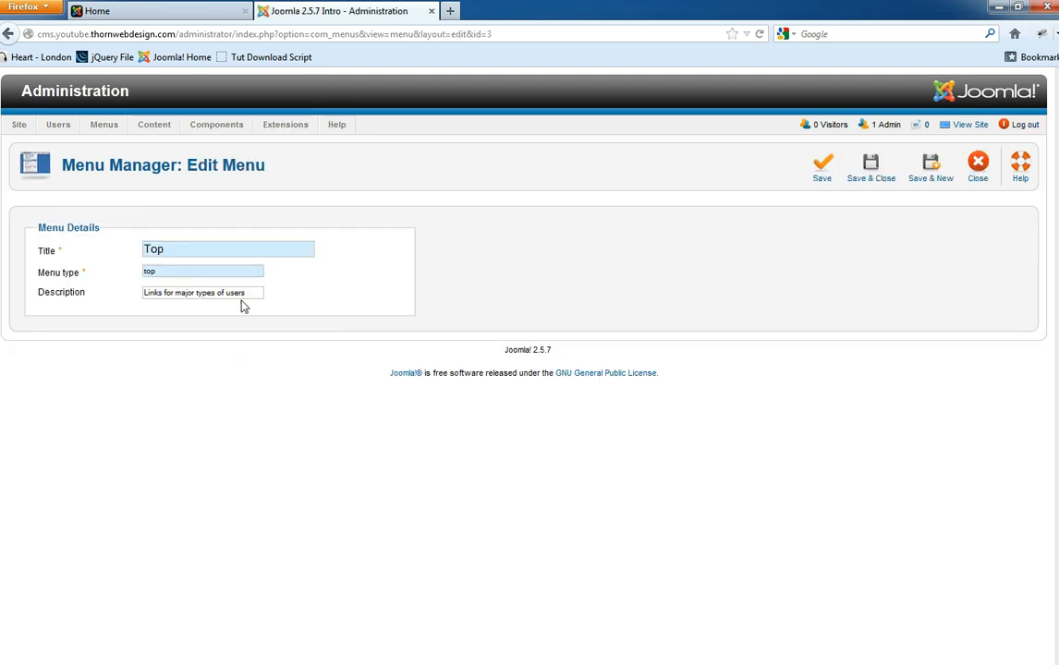
left_click(979, 169)
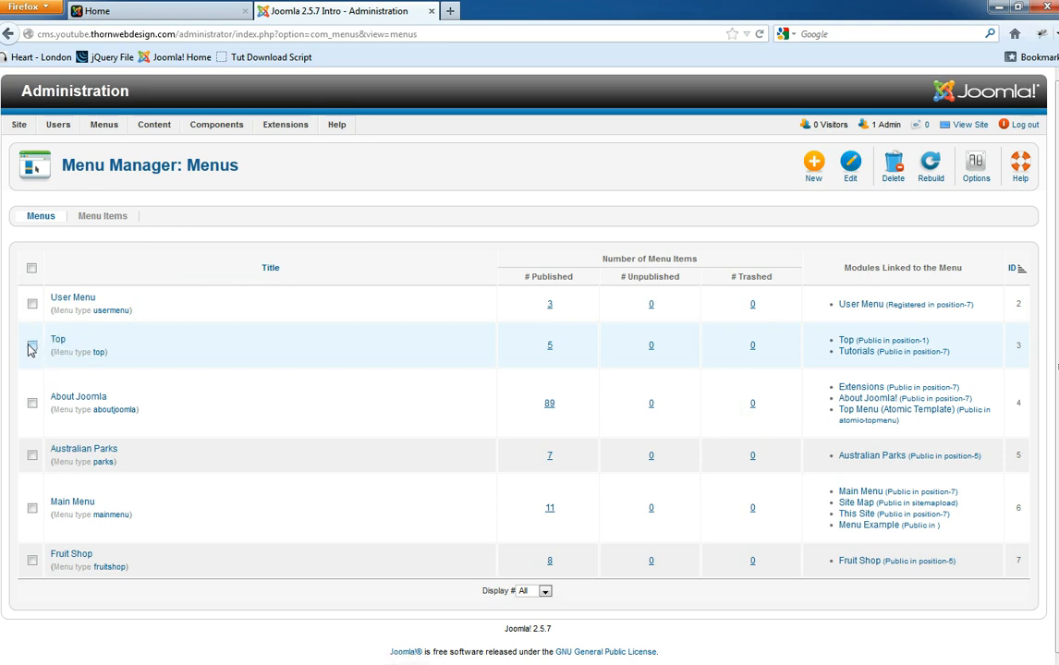
left_click(33, 346)
- Open the Tutorials page on the front end and examine its address
left_click(102, 10)
scroll(102, 215, "up", 5)
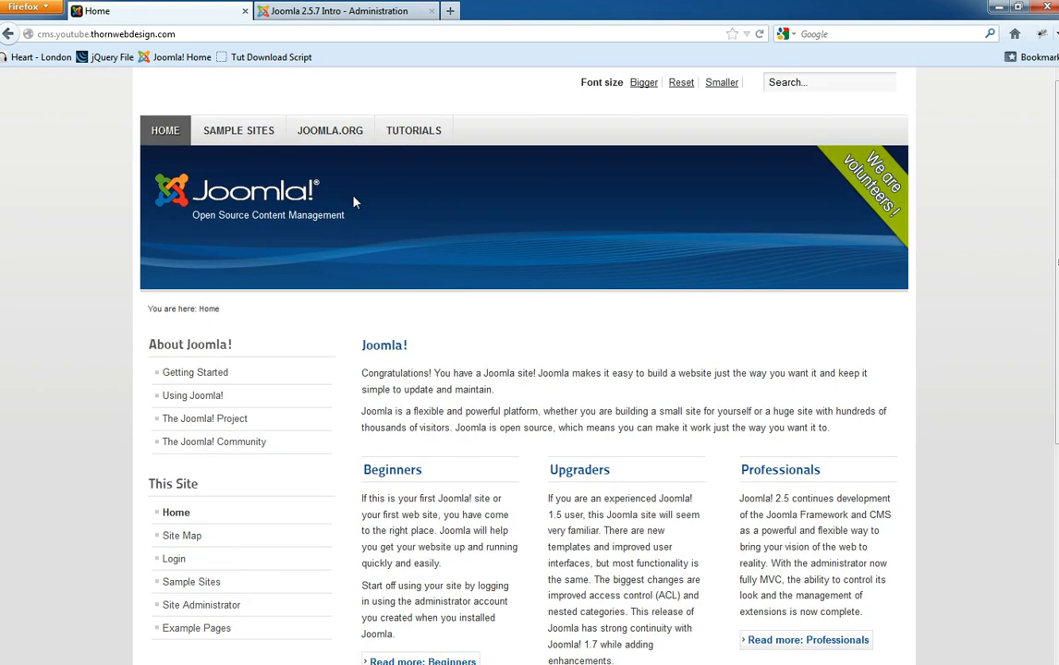
left_click(404, 134)
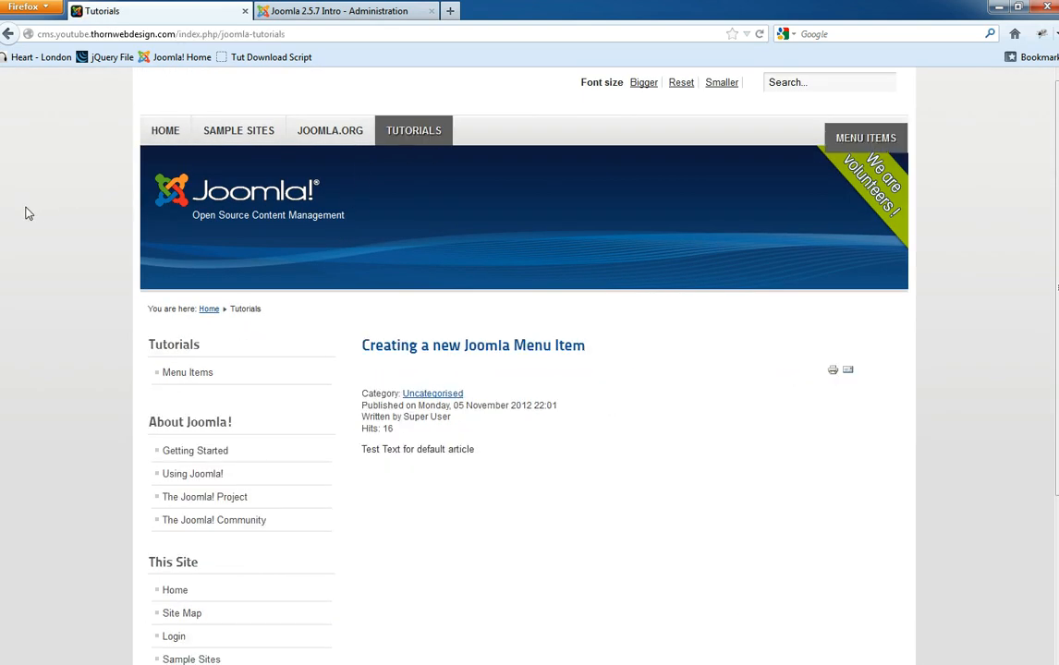
scroll(206, 351, "down", 3)
left_click_drag(217, 180, 145, 185)
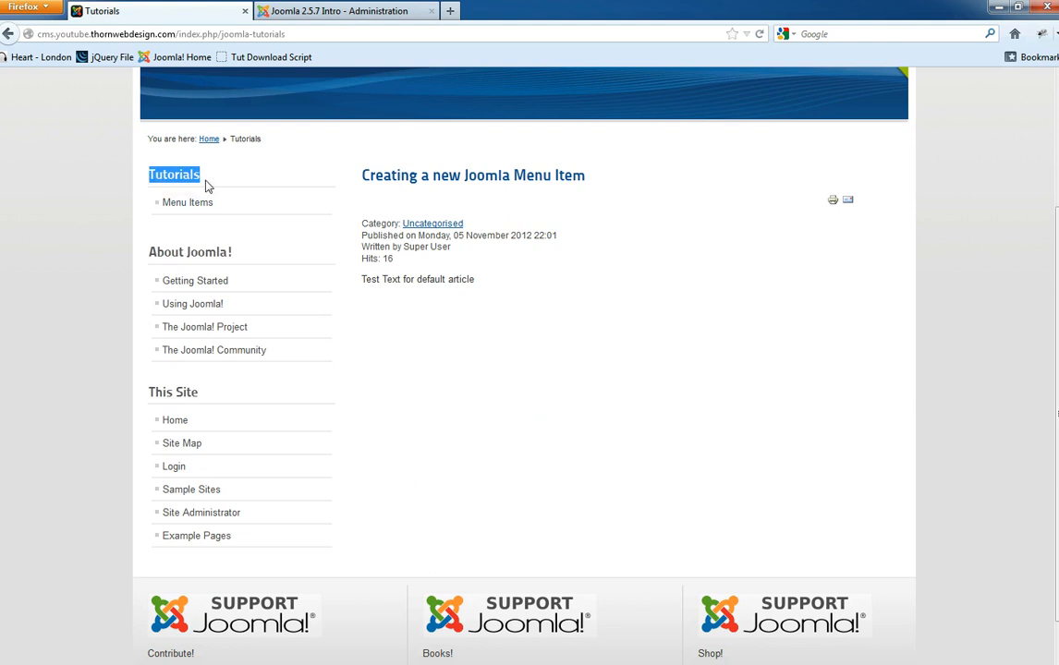
scroll(140, 272, "up", 2)
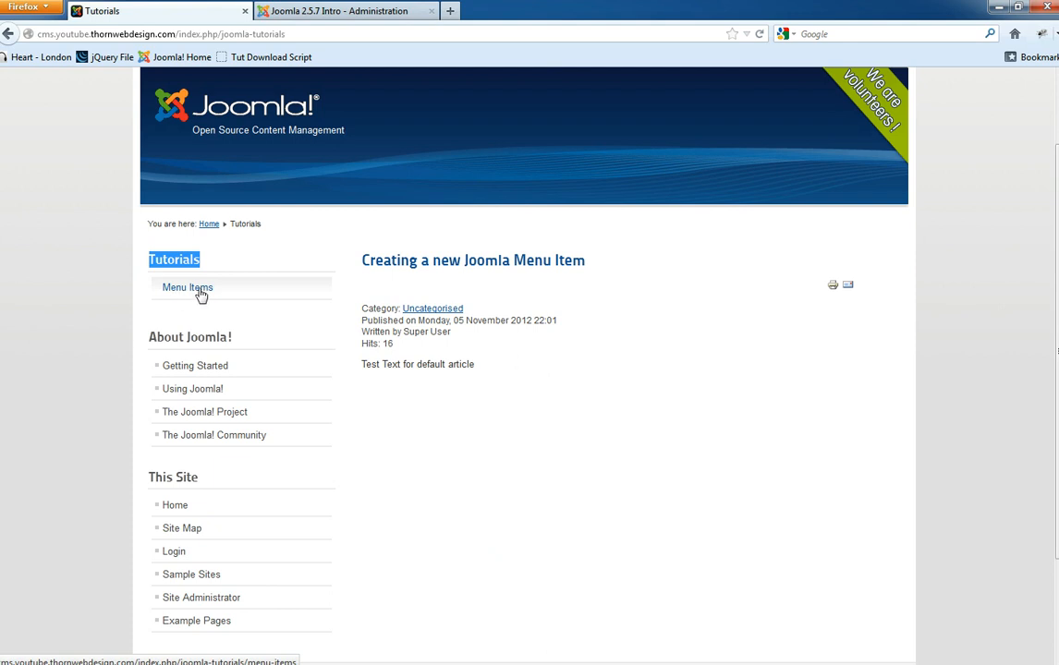
scroll(242, 252, "up", 2)
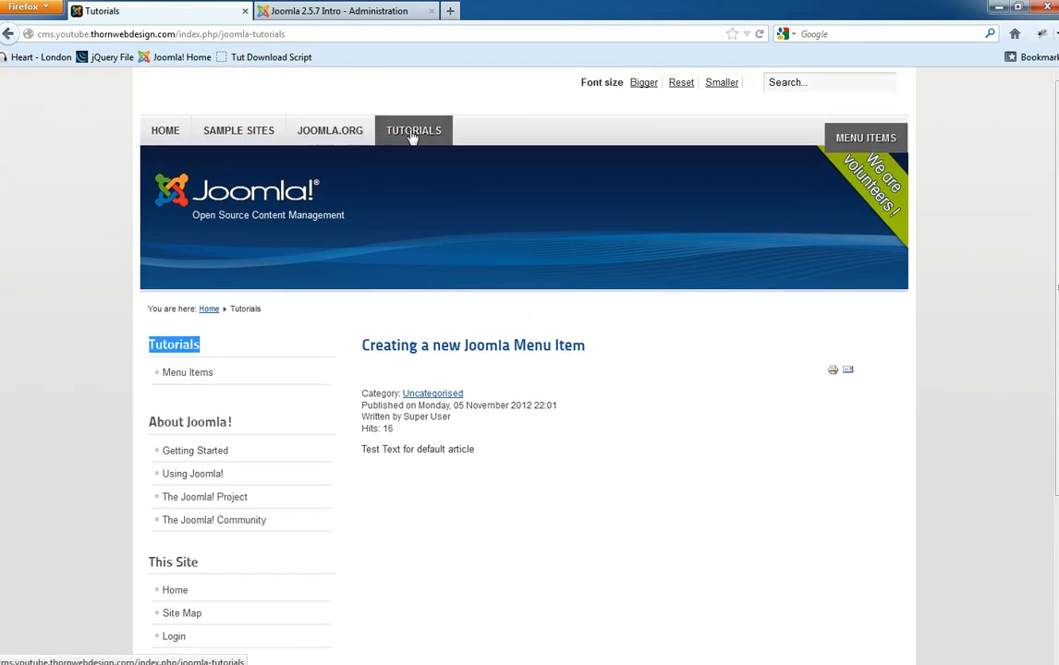
left_click(279, 35)
left_click(291, 34)
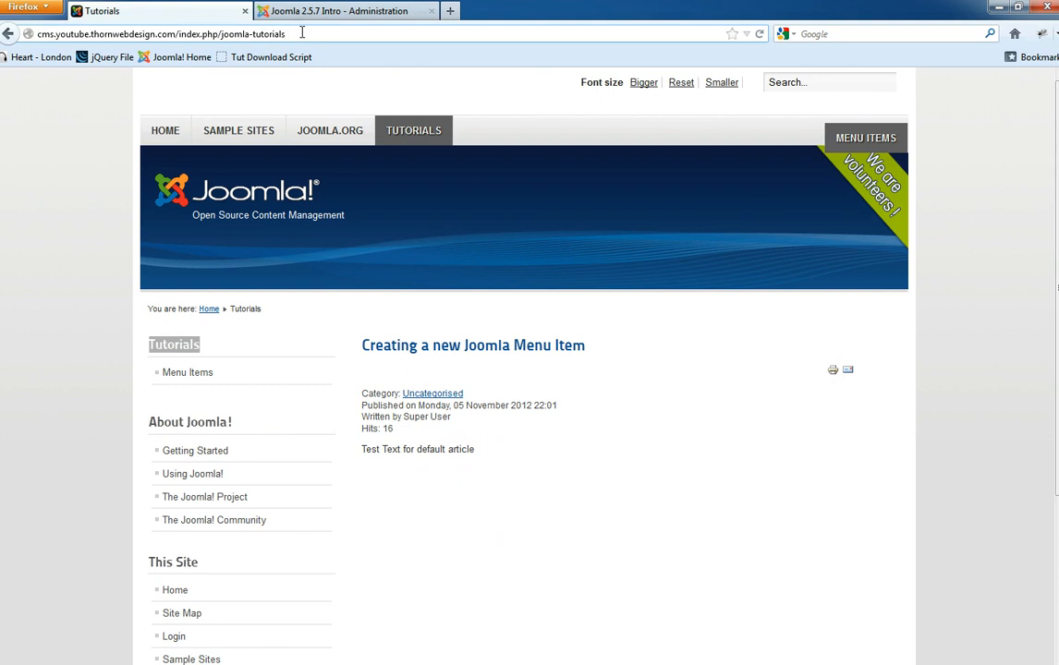
left_click_drag(301, 36, 188, 35)
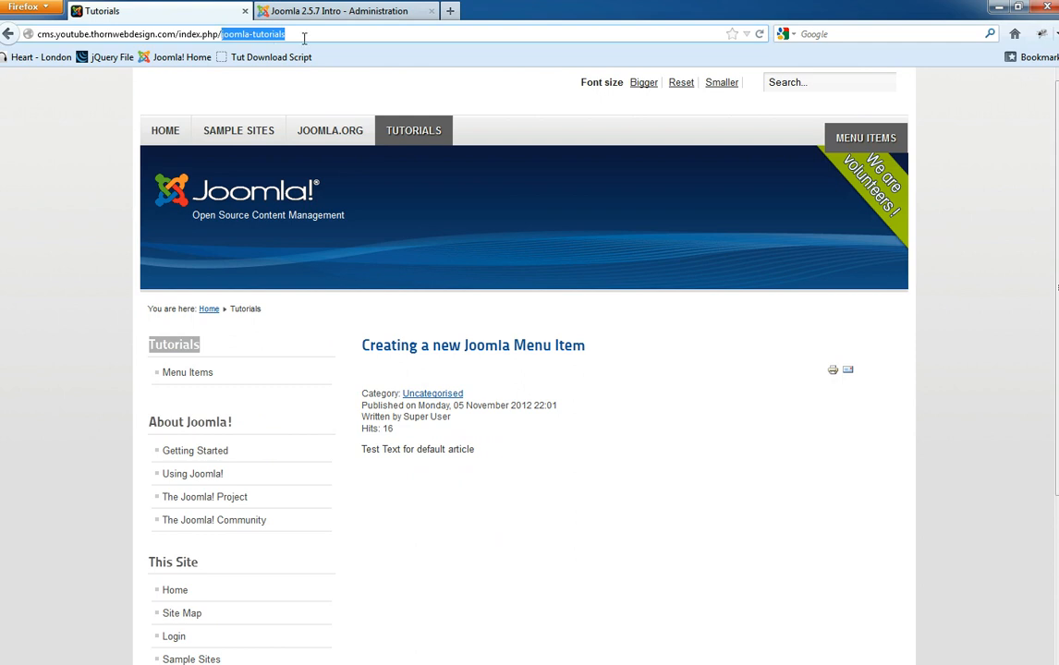
- Open Menu Items from the Tutorials sidebar menu and compare its menu-items address
left_click(187, 373)
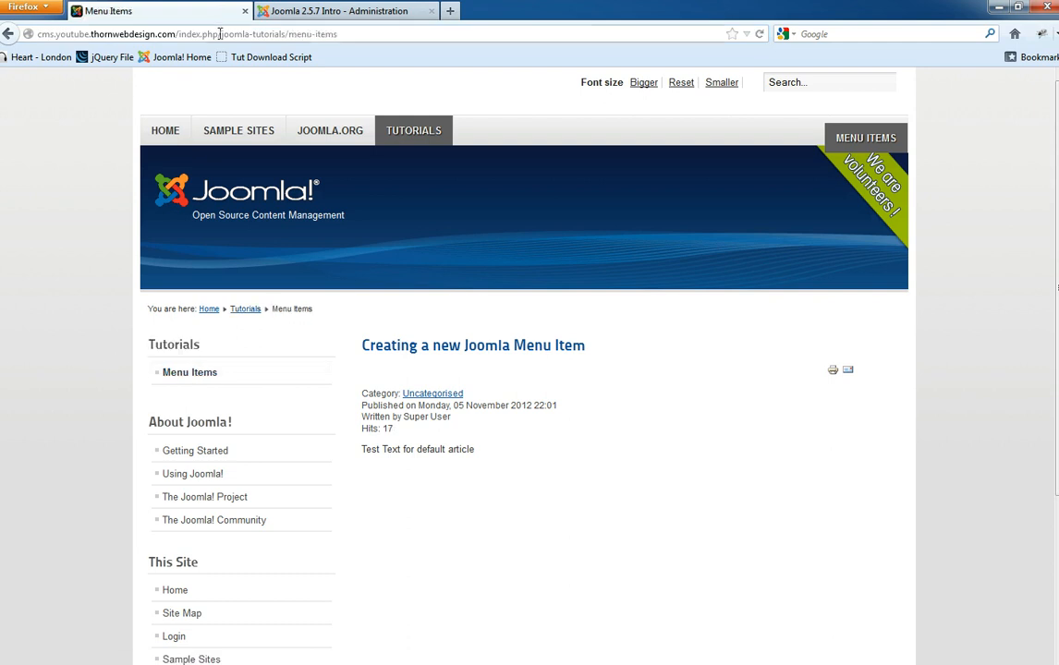
left_click_drag(289, 35, 343, 37)
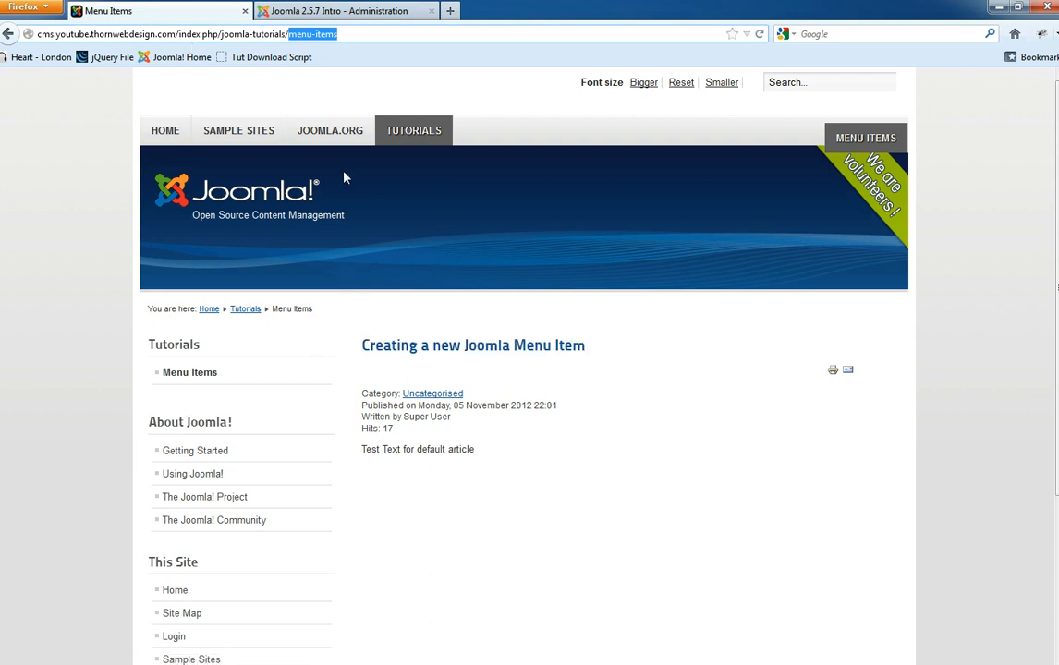
left_click(417, 131)
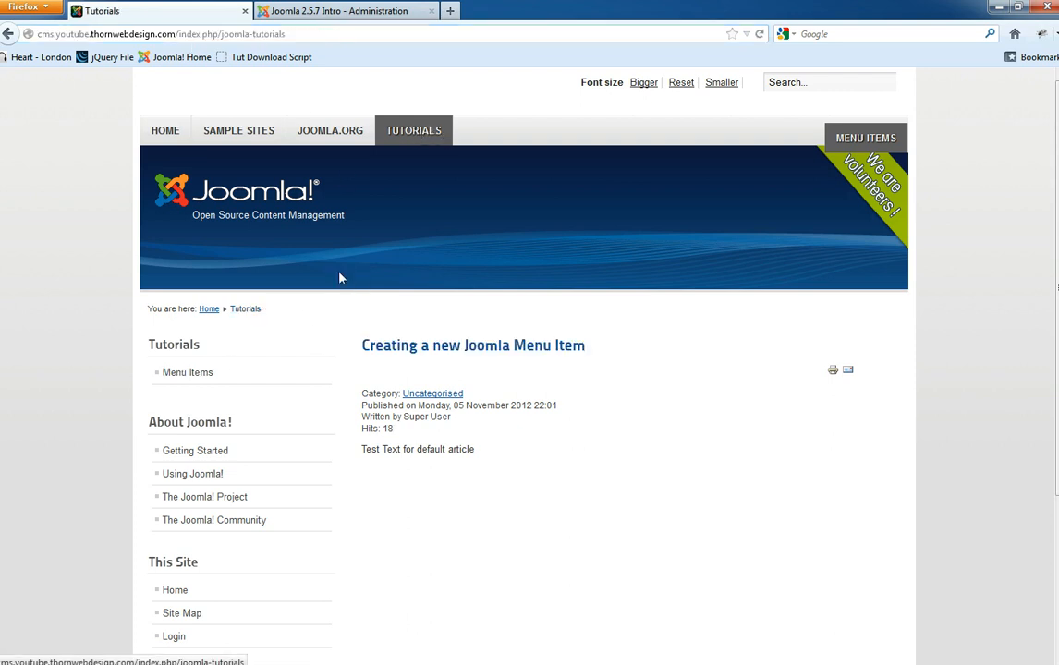
triple_click(438, 345)
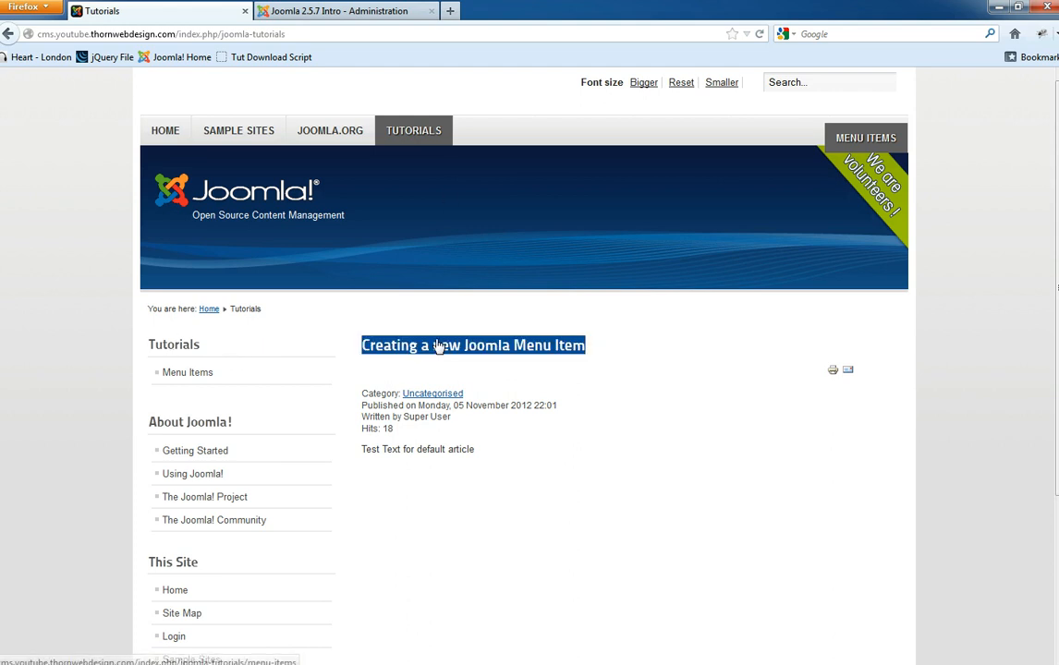
left_click(587, 355)
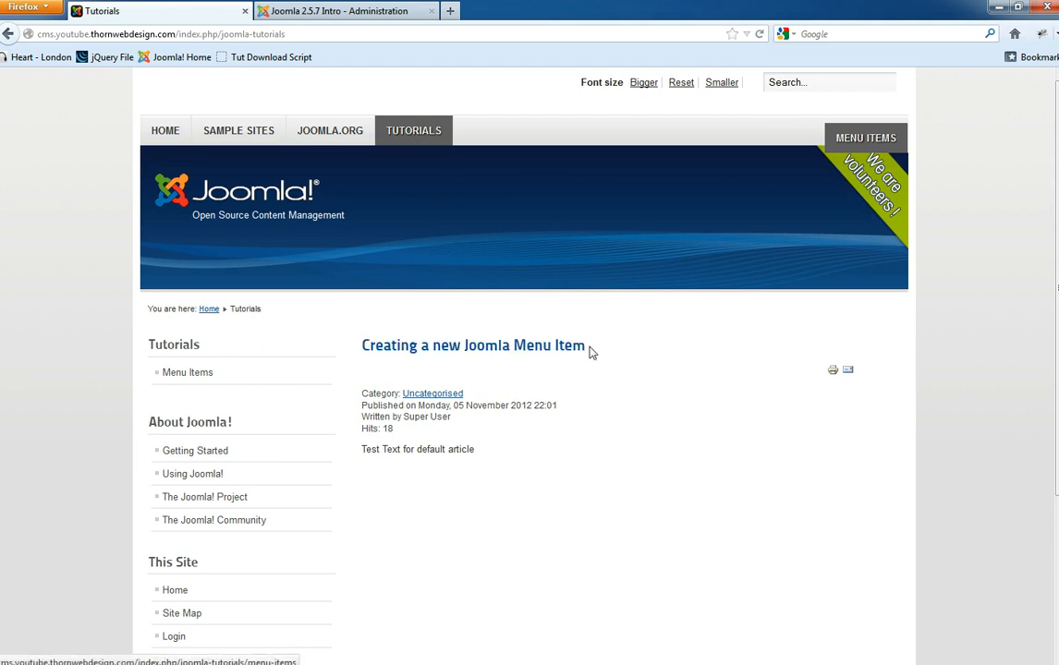
left_click(192, 374)
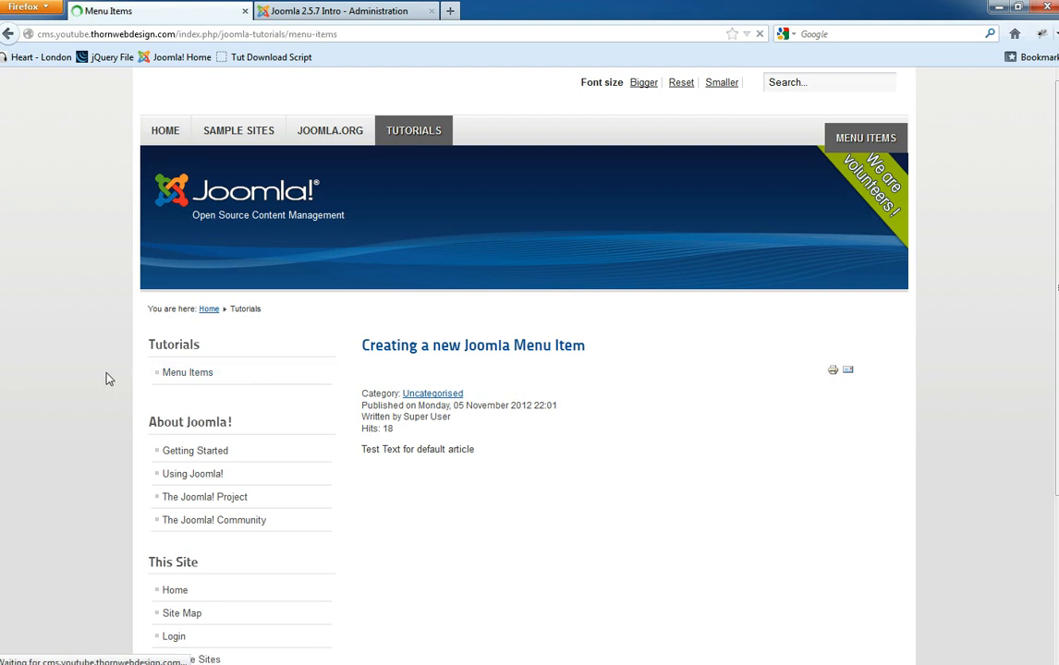
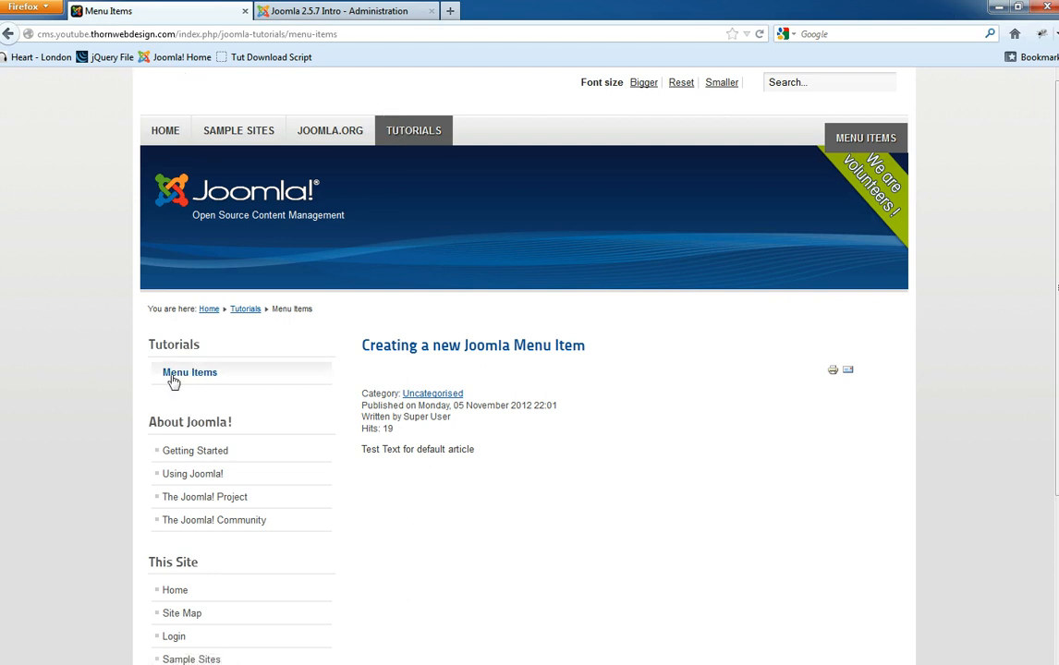
- In the administration tab, go to Menus > Top and open the Tutorials item's edit form
left_click(296, 11)
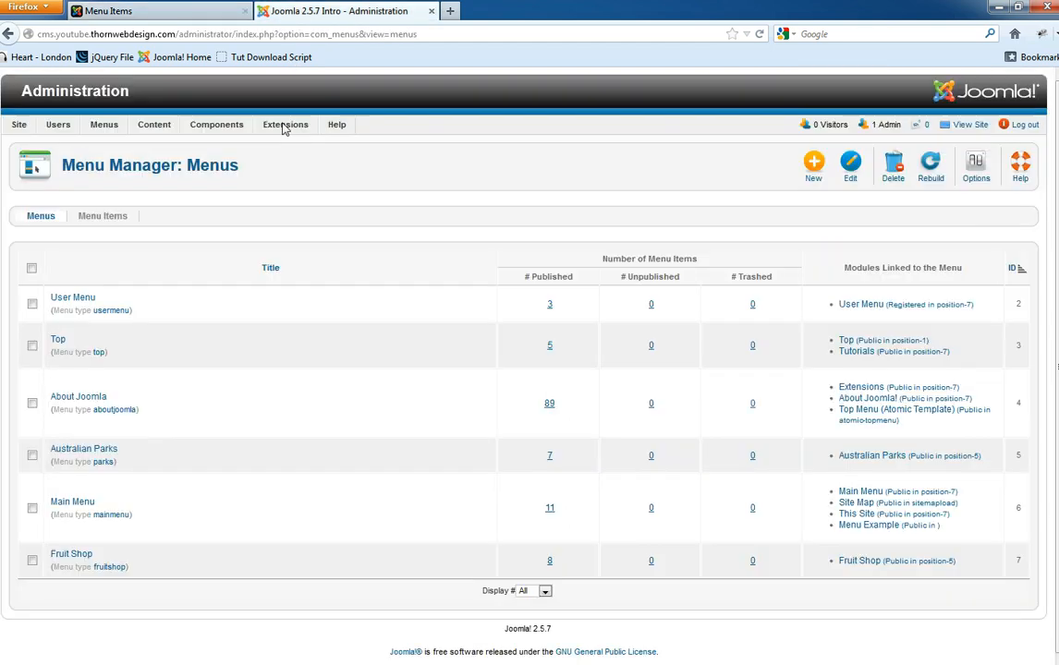
left_click(58, 340)
mouse_move(108, 128)
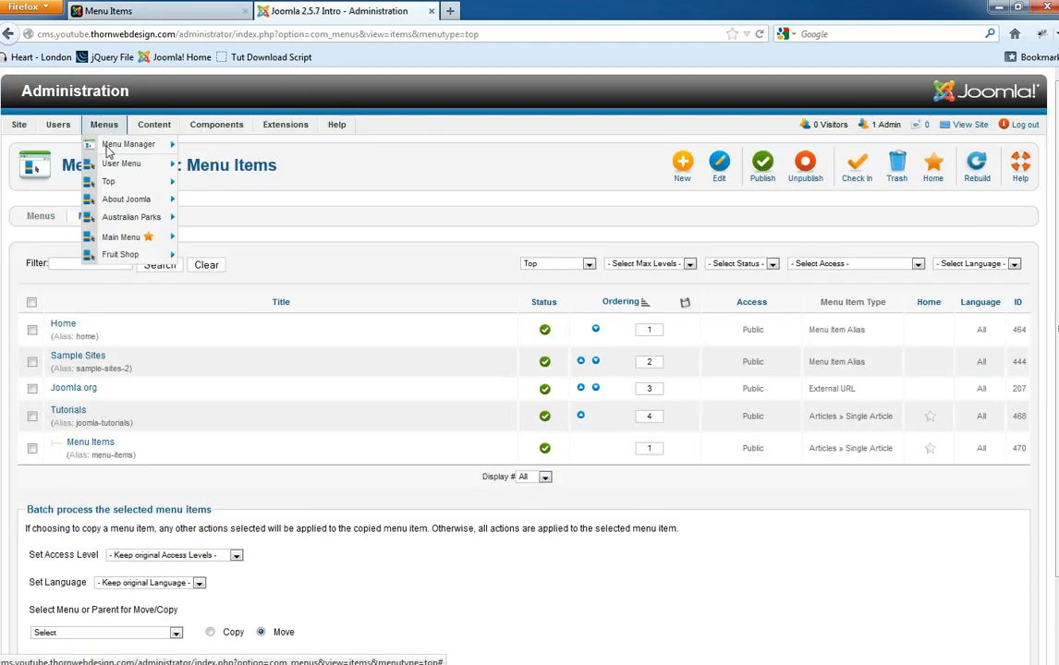
mouse_move(117, 190)
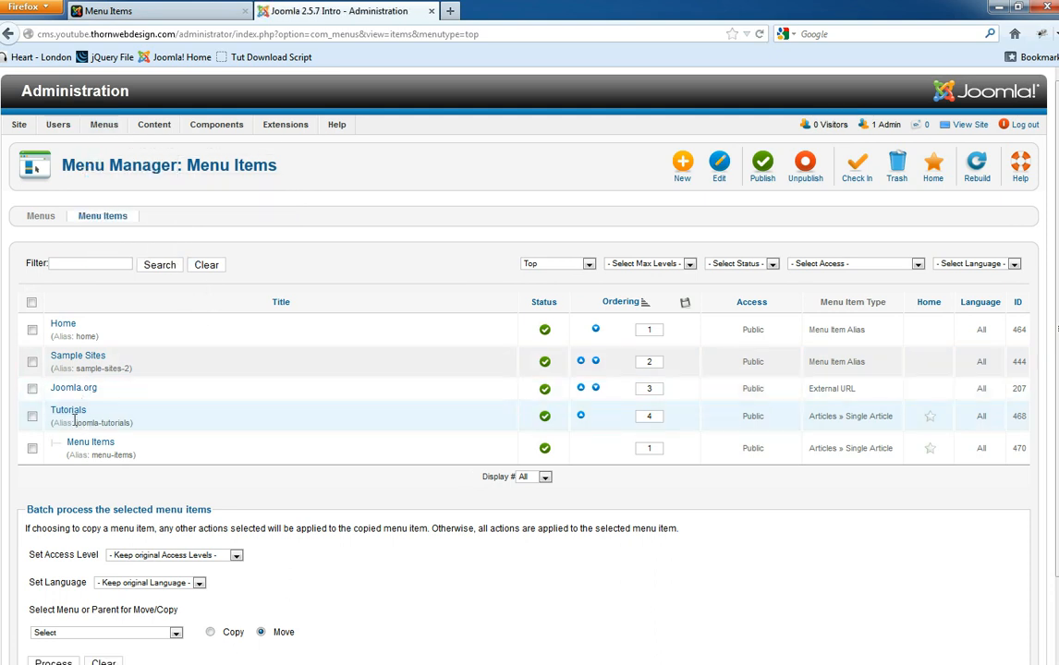
left_click(72, 412)
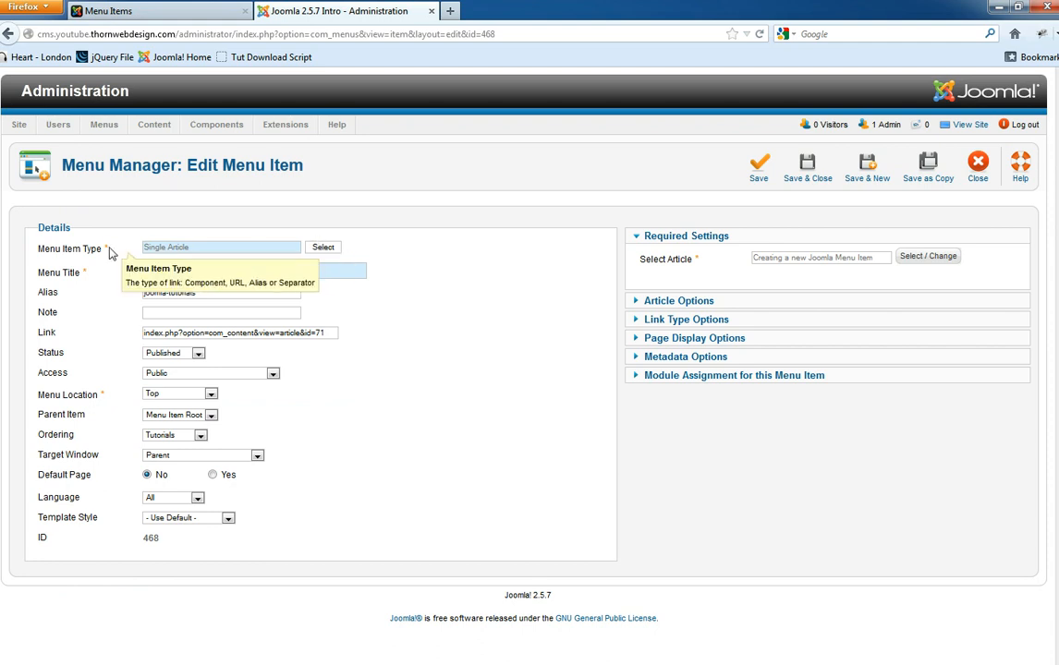
- Change the Tutorials item's type to Menu Item Alias and review the joomla-tutorials alias warning
left_click(331, 249)
scroll(576, 377, "down", 1)
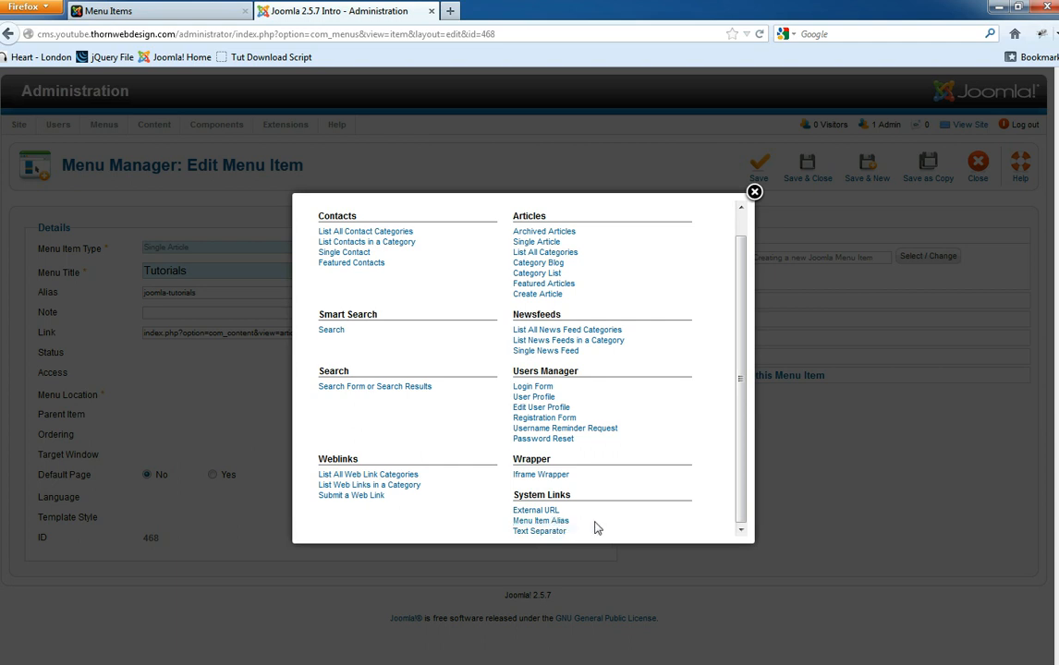
left_click(560, 521)
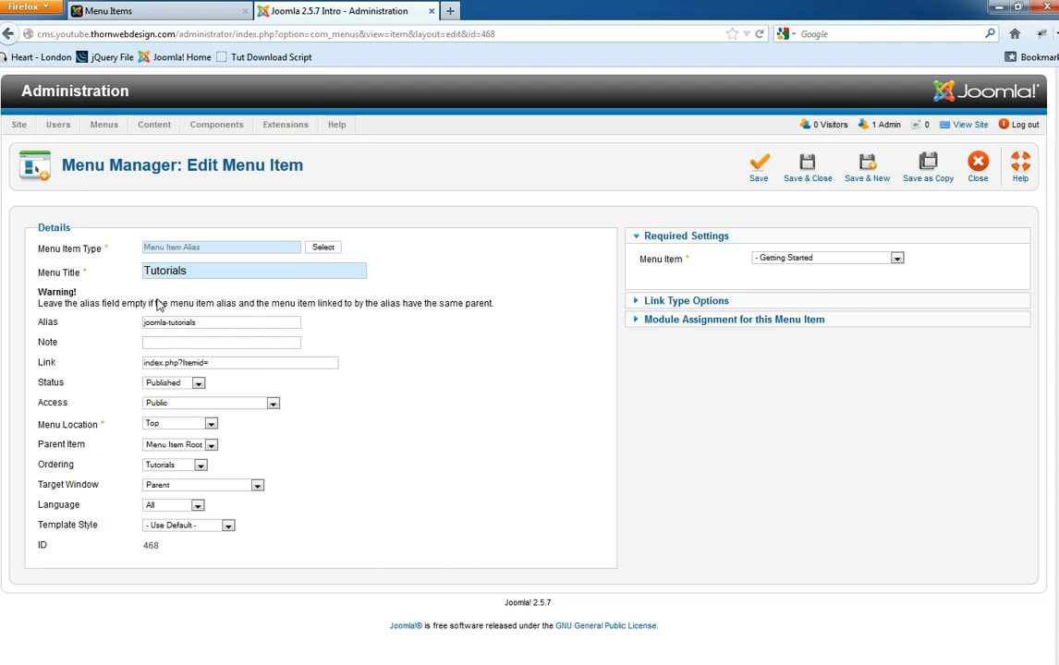
left_click_drag(77, 292, 45, 295)
left_click_drag(227, 323, 135, 324)
left_click(367, 331)
left_click_drag(218, 322, 146, 319)
left_click(372, 366)
- Point the alias at the '- - Menu Items' entry and save the Tutorials item
left_click(782, 260)
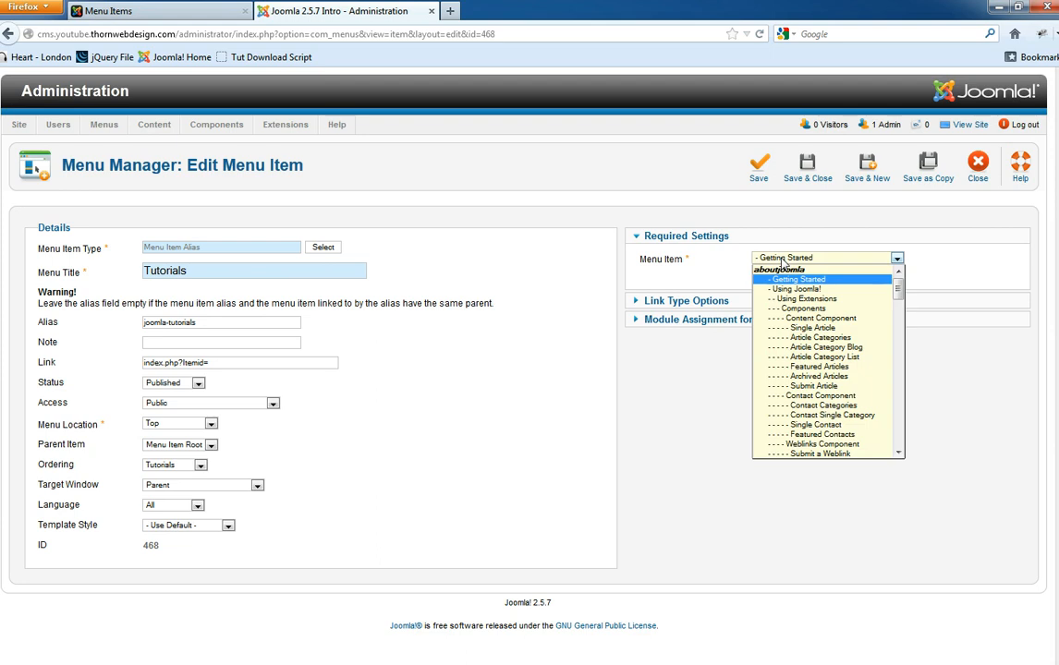
left_click_drag(900, 283, 903, 463)
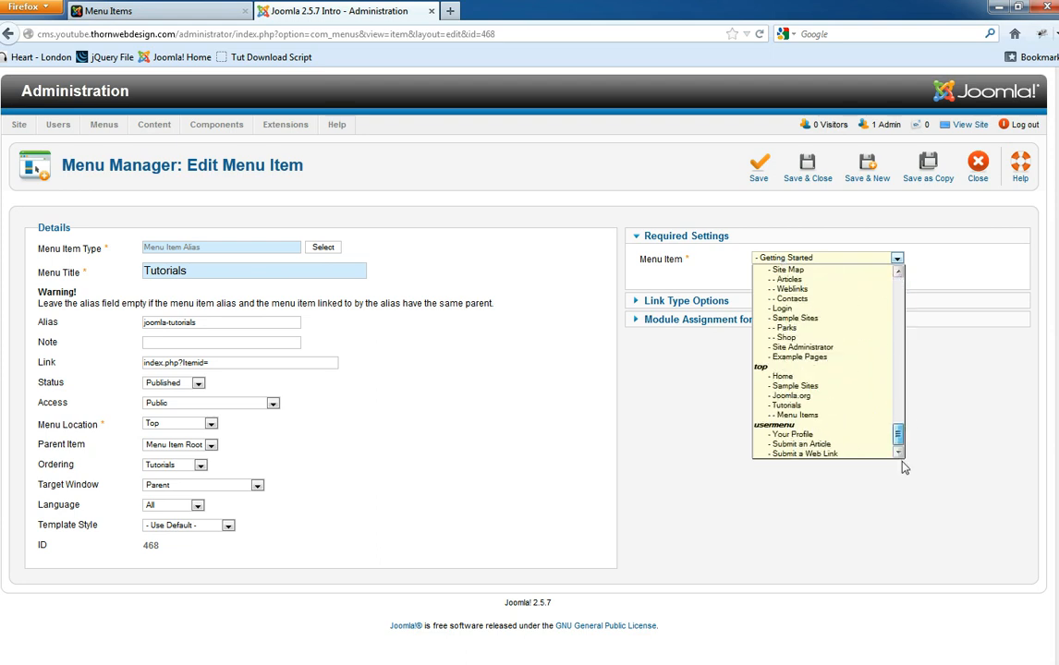
left_click(817, 417)
left_click(759, 168)
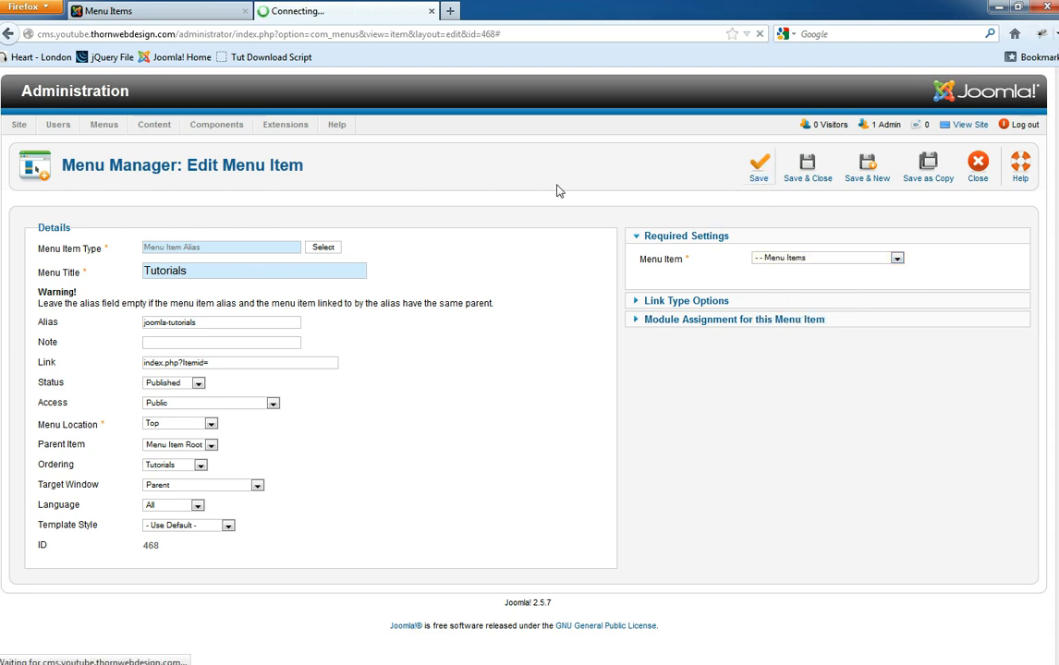
left_click(162, 7)
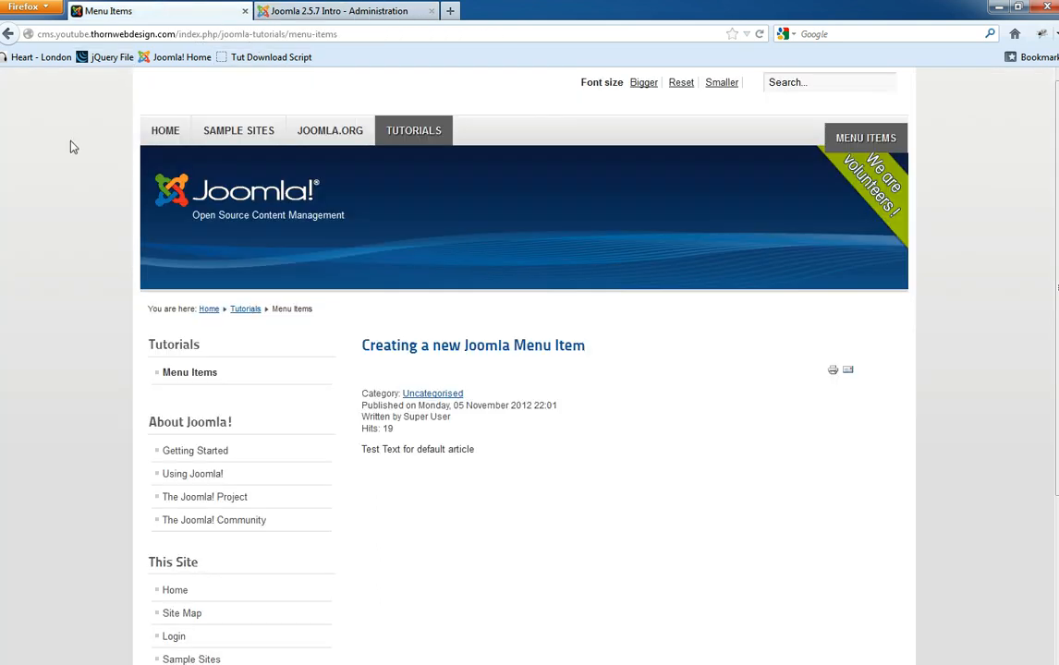
- Go Home then Tutorials on the site and check the menu-items URL and article heading
left_click(299, 144)
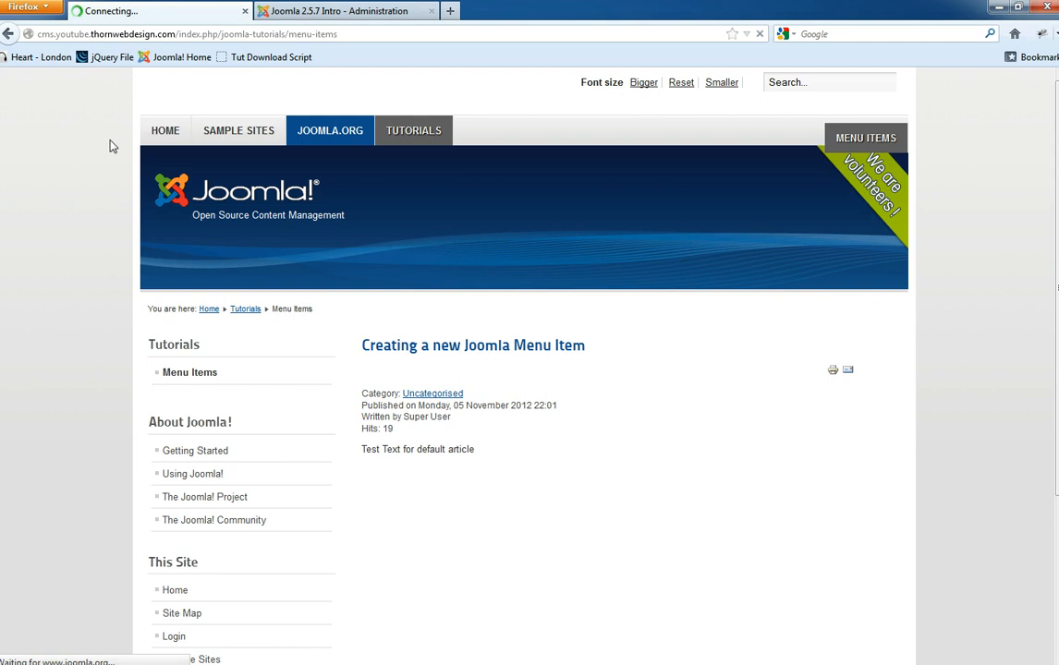
left_click(160, 134)
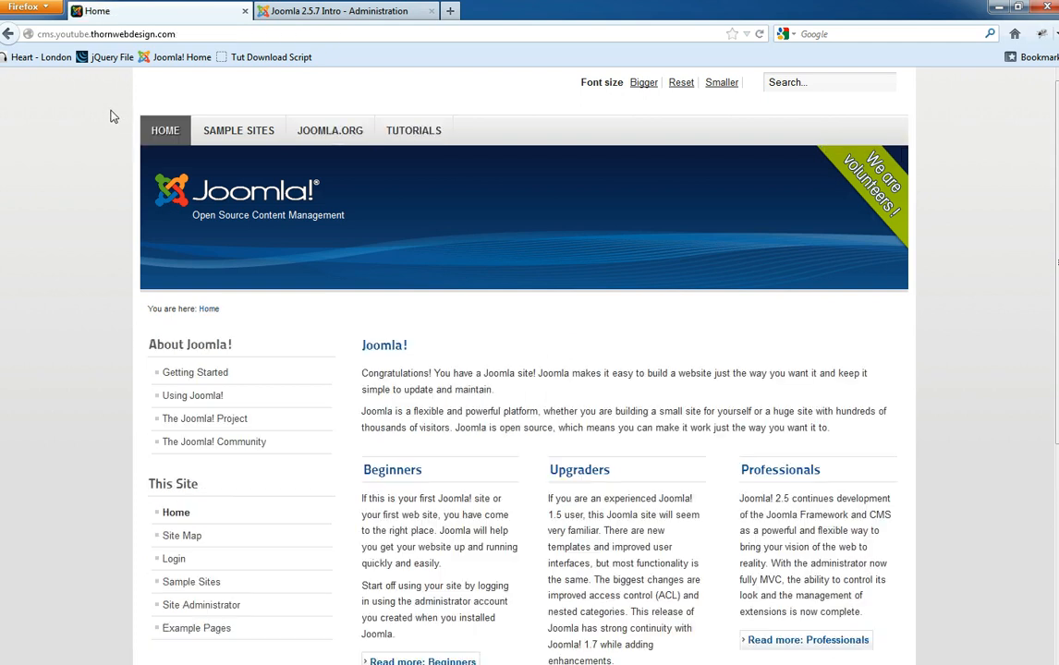
left_click(415, 135)
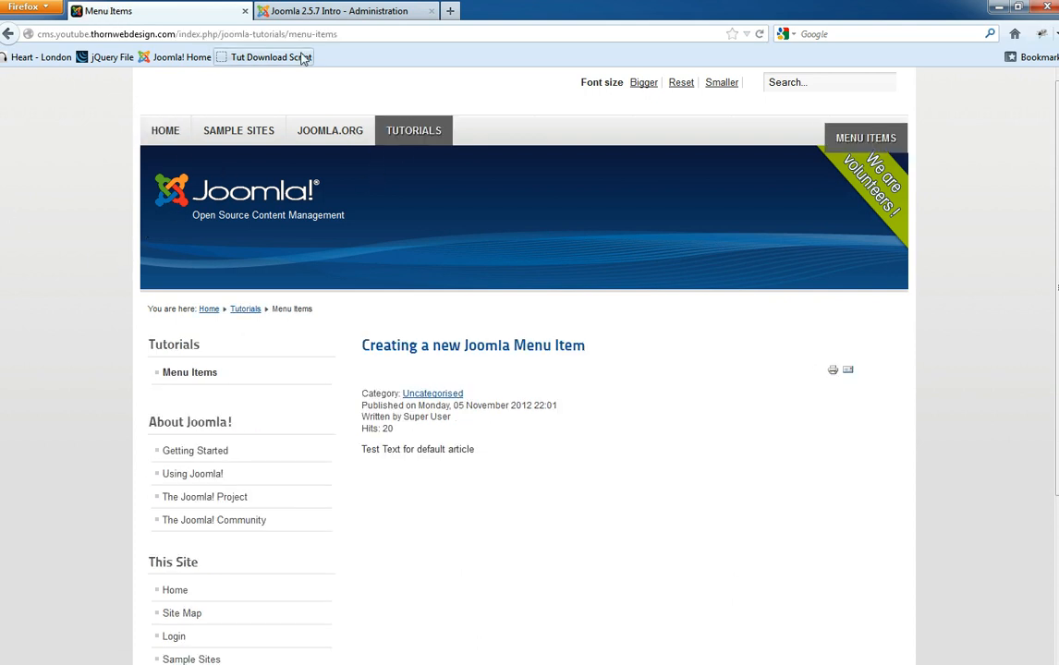
left_click(349, 35)
left_click(237, 34)
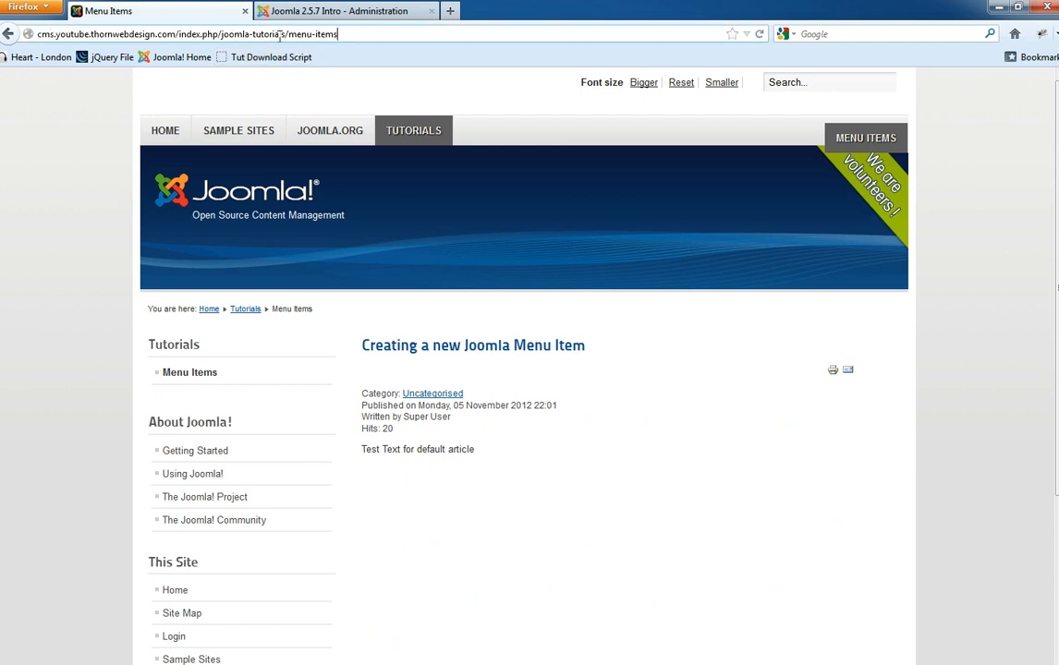
left_click_drag(287, 34, 367, 46)
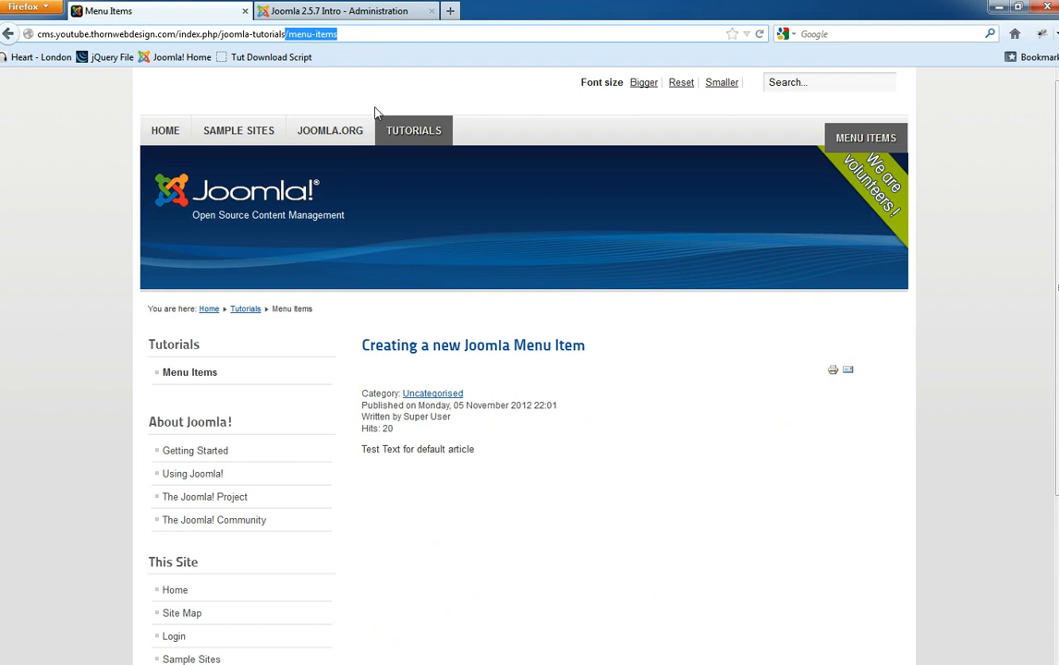
left_click(83, 378)
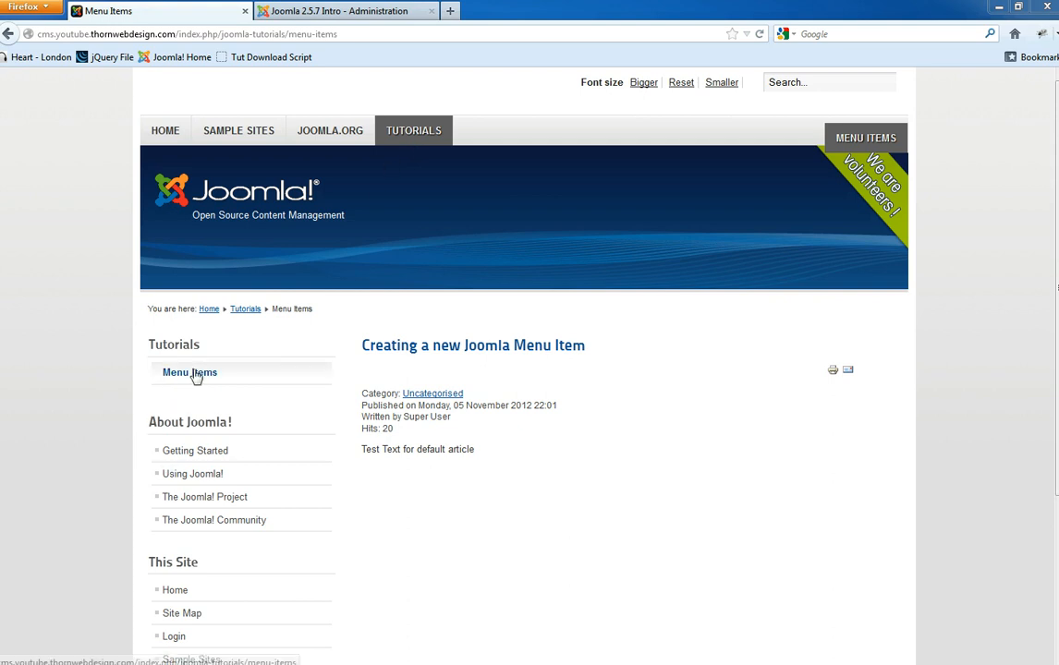
triple_click(466, 345)
left_click(546, 367)
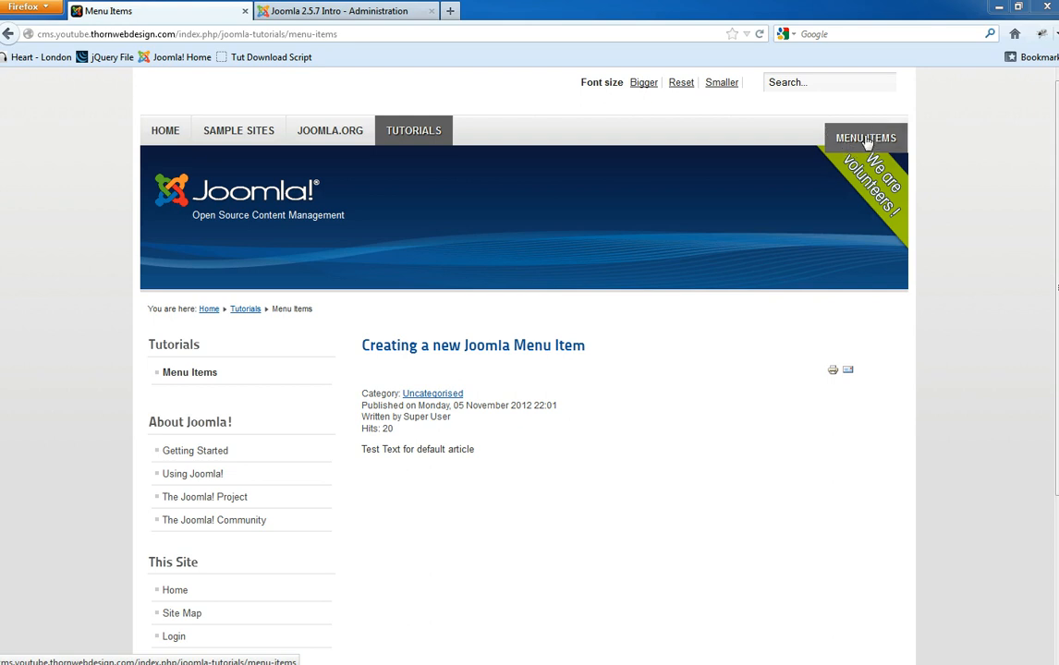
- Save and close the Tutorials item, then open the Module Manager
left_click(323, 6)
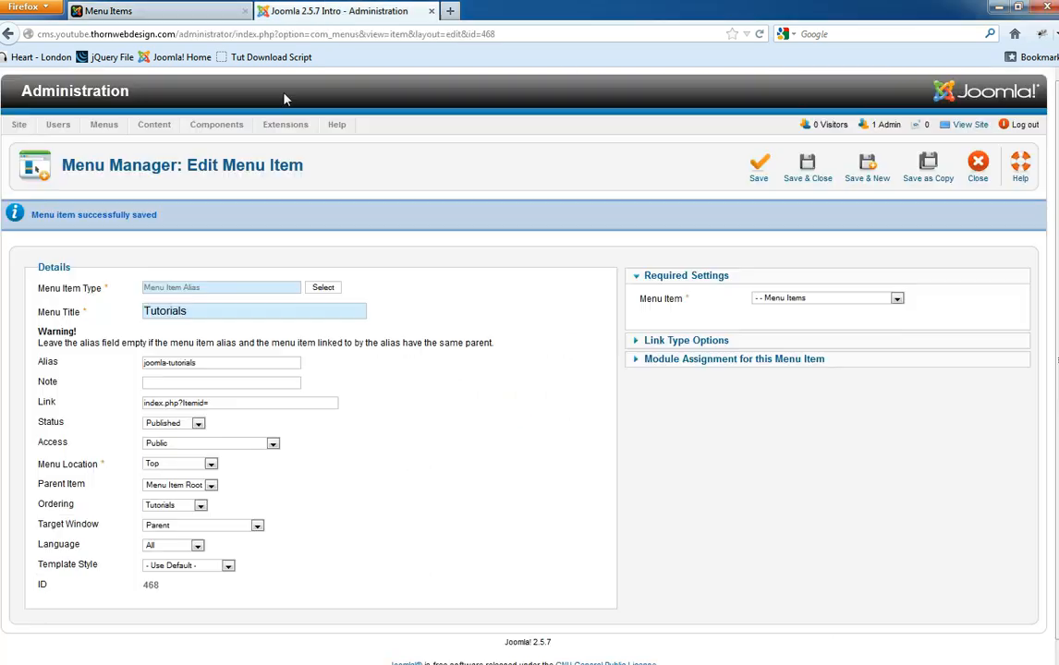
left_click(790, 166)
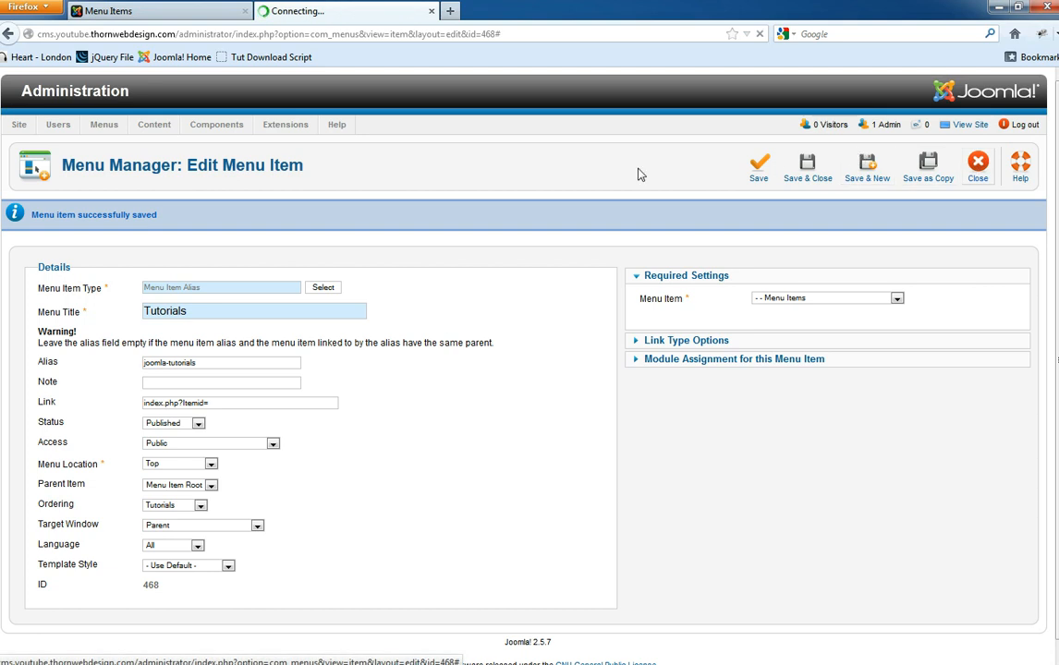
mouse_move(277, 124)
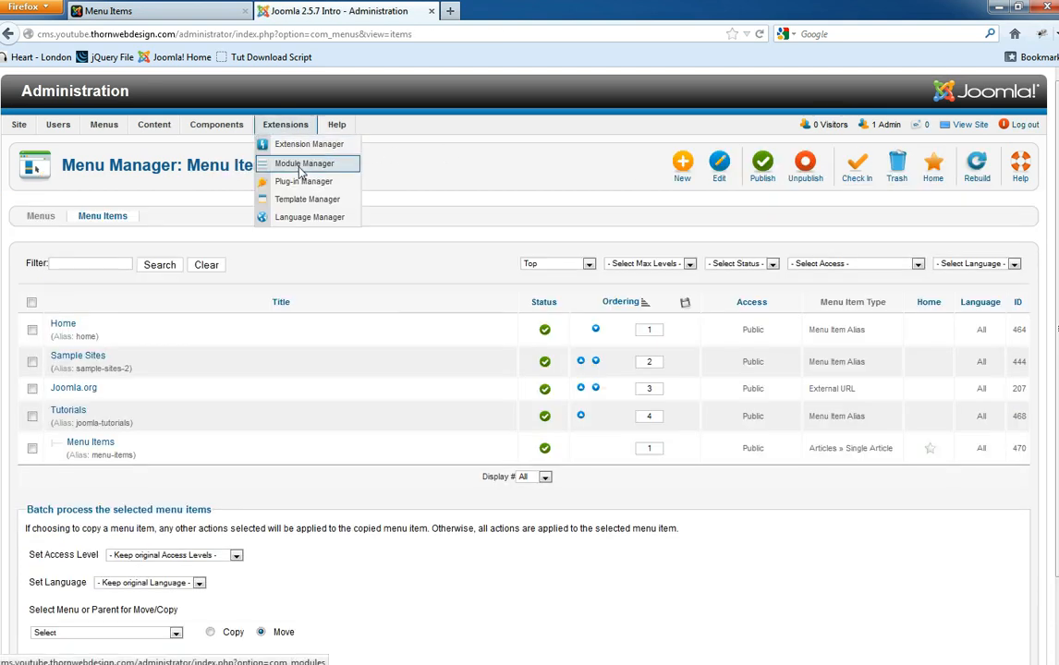
left_click(139, 11)
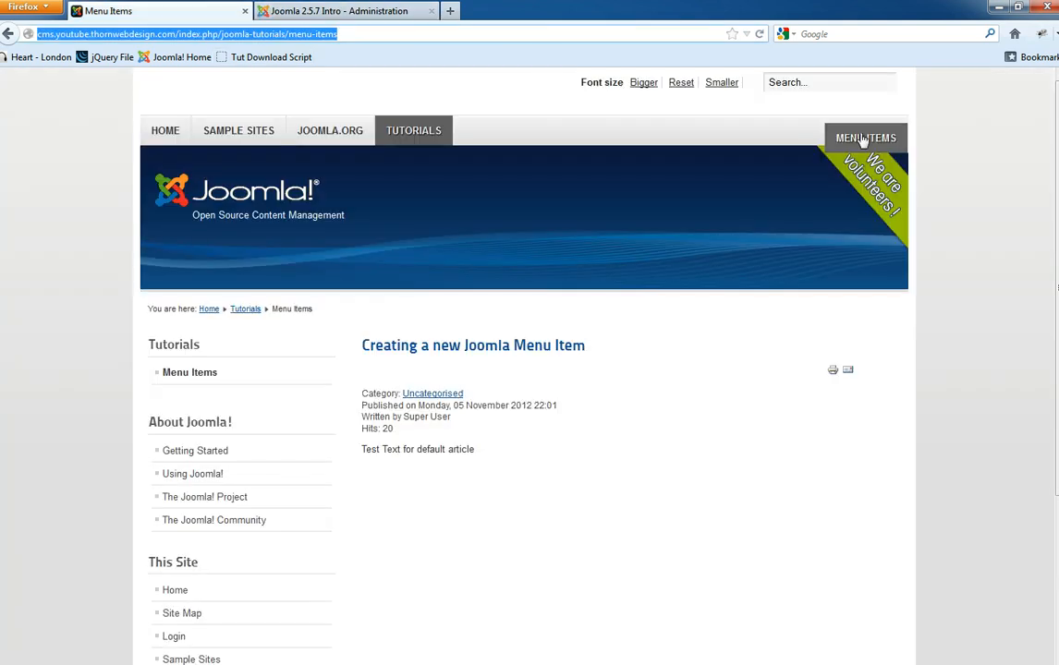
left_click(323, 10)
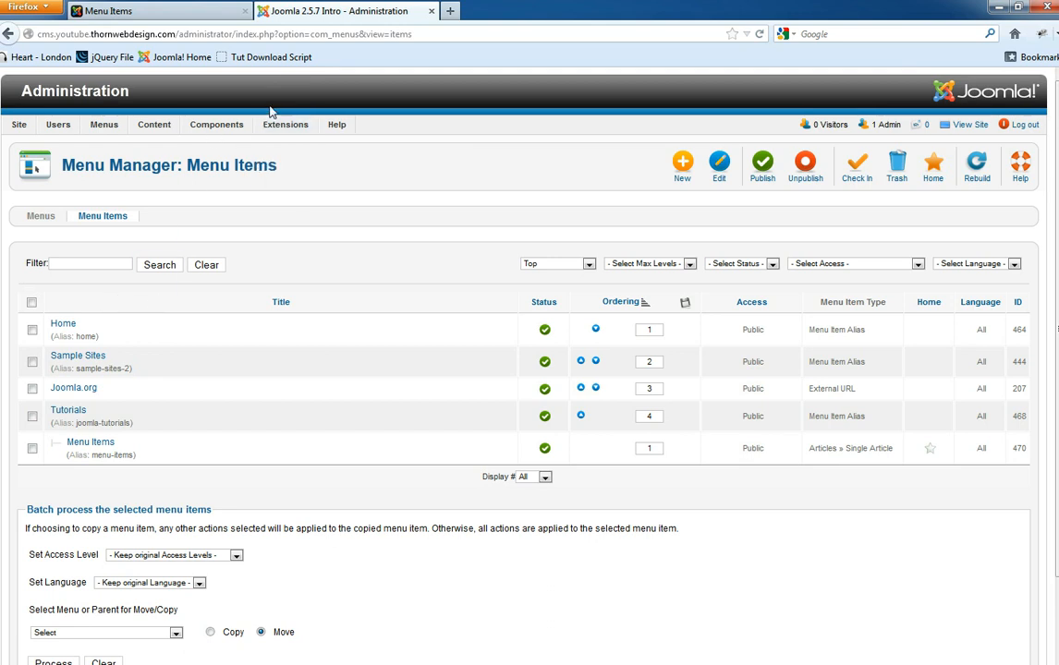
mouse_move(277, 124)
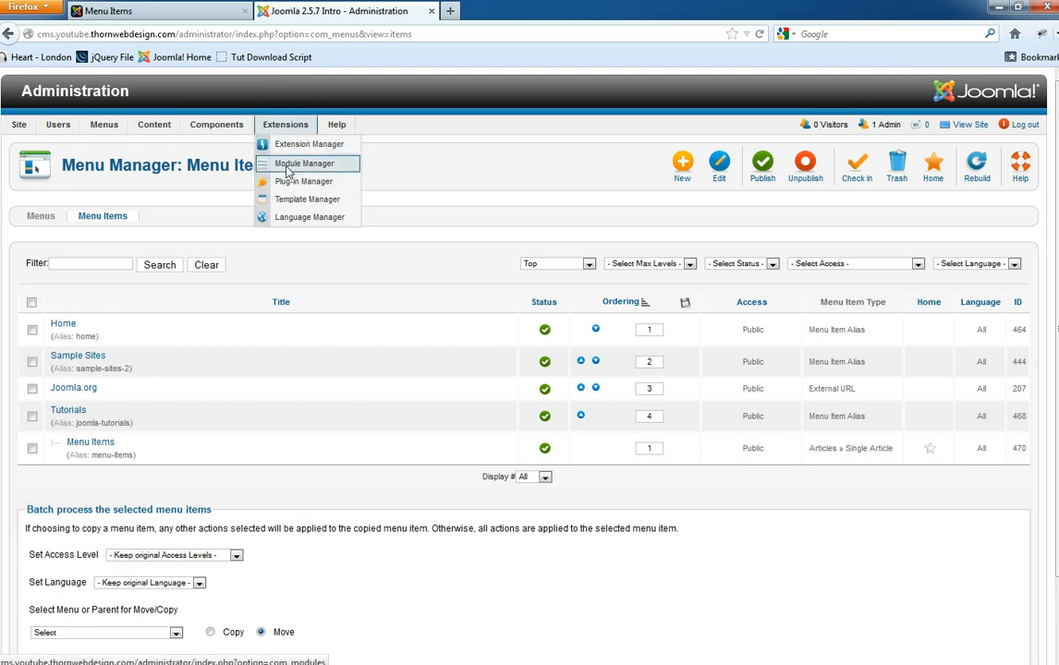
left_click(138, 10)
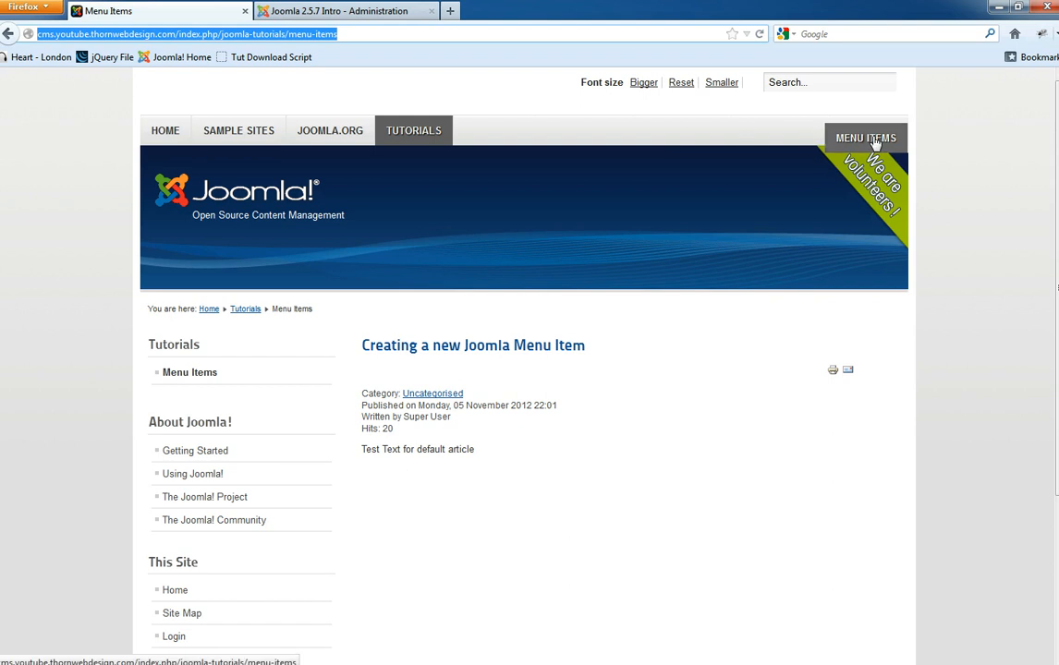
left_click(339, 10)
mouse_move(285, 124)
left_click(296, 167)
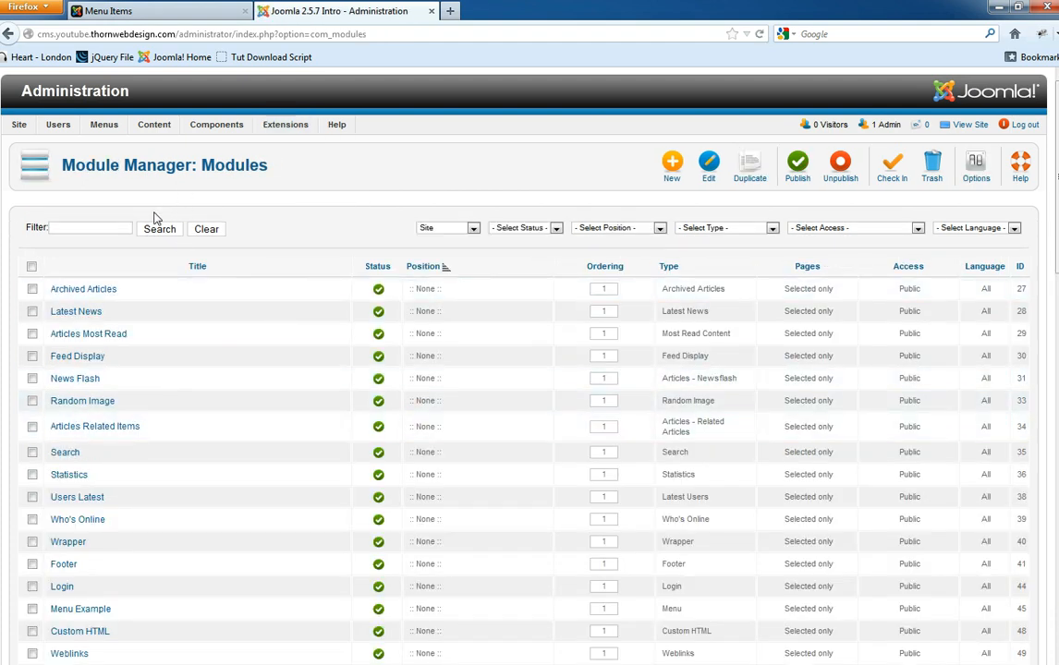
- Recheck the Tutorials link from the home page on the front end
mouse_move(263, 124)
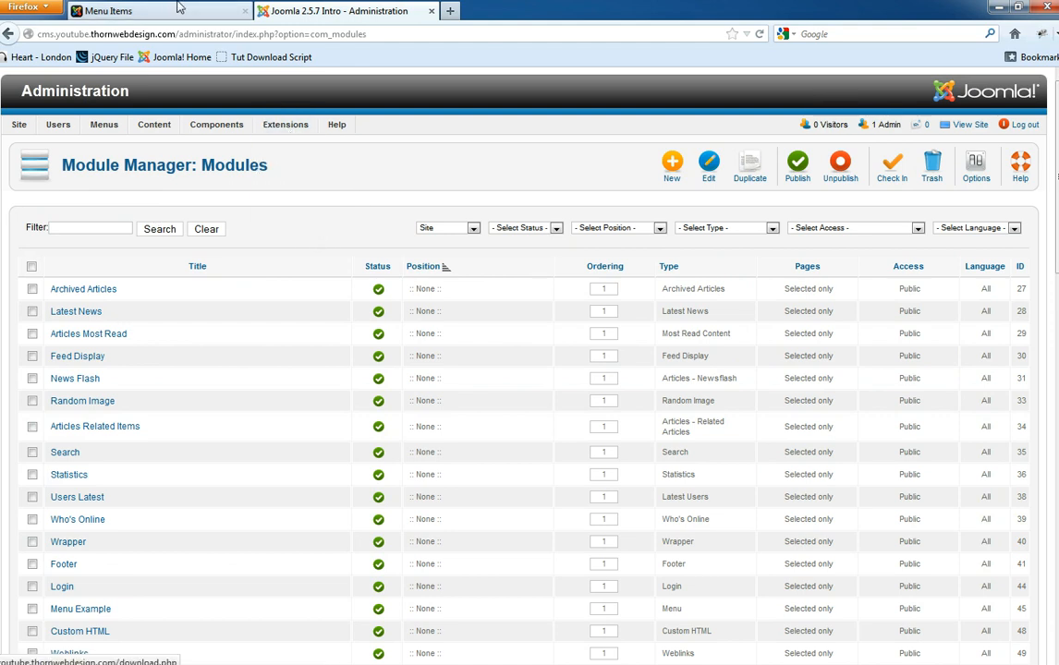
key("ctrl+Page_Up")
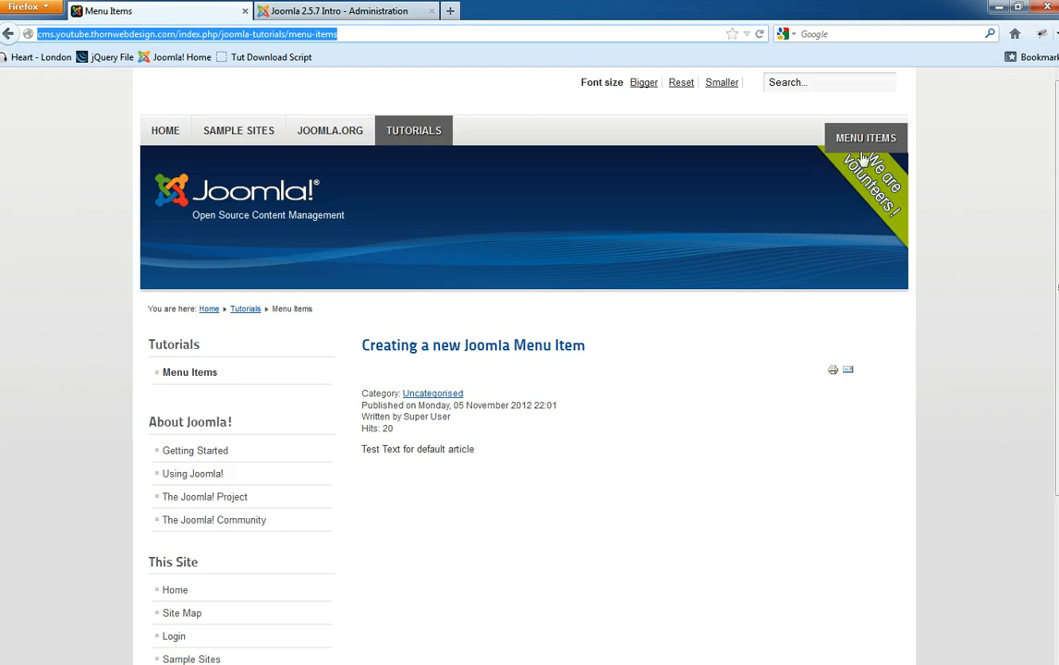
left_click(432, 131)
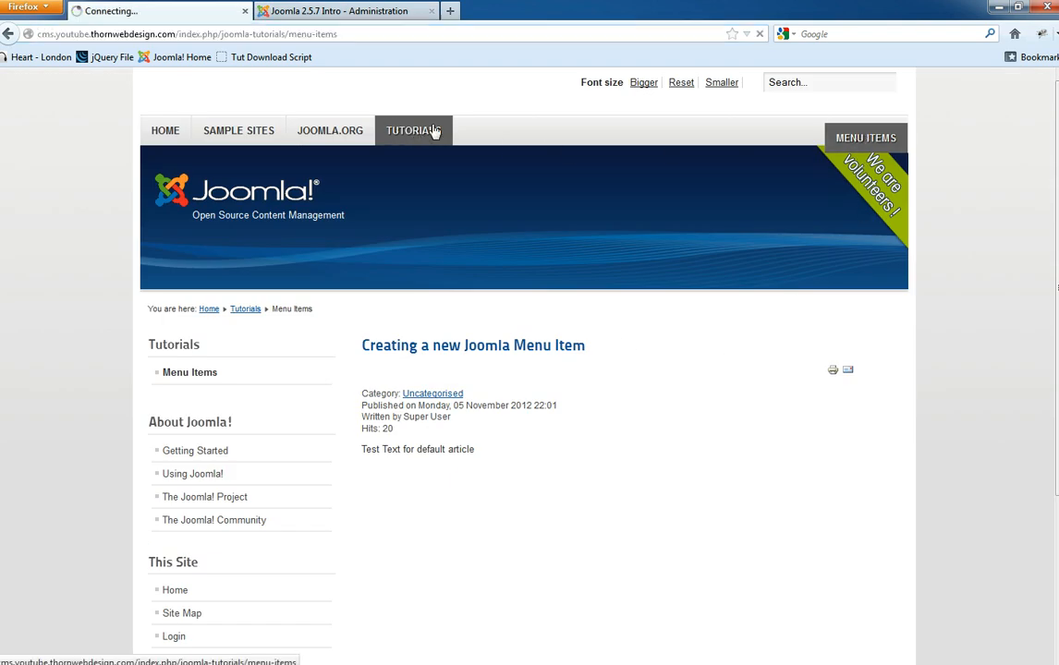
left_click(164, 131)
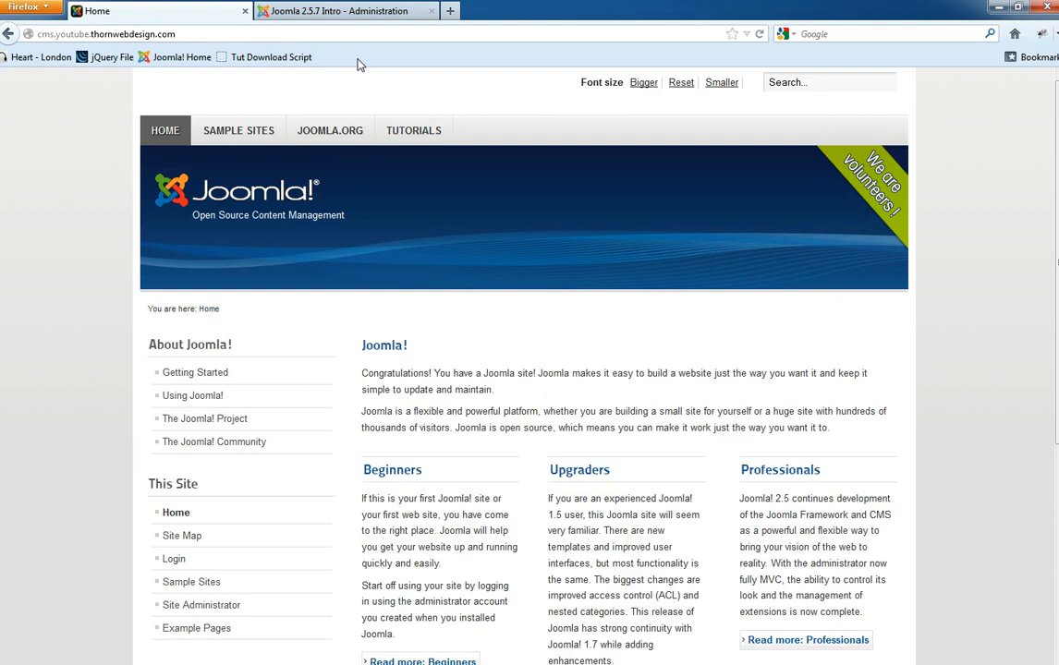
left_click(404, 138)
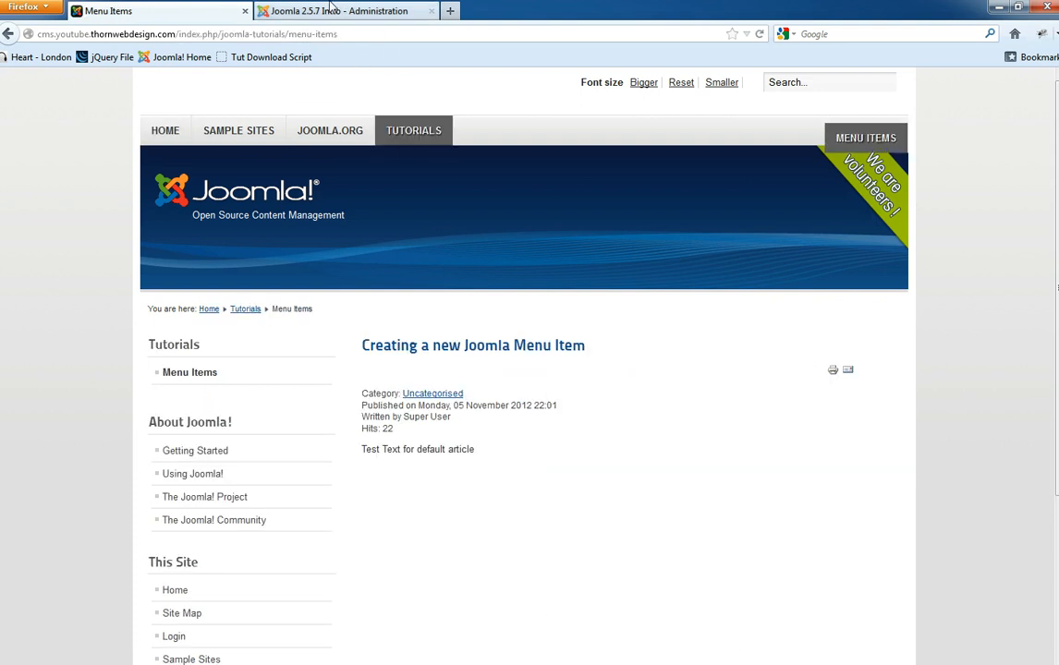
- Back in administration, reload the modules list and show the Top menu's items
left_click(337, 11)
left_click(296, 171)
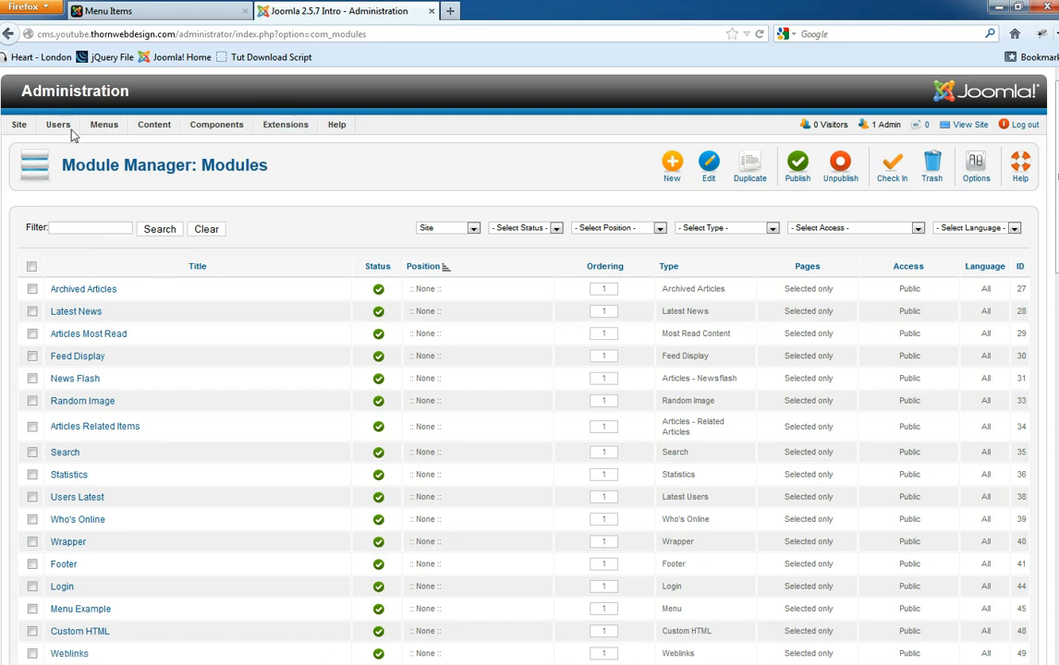
mouse_move(95, 126)
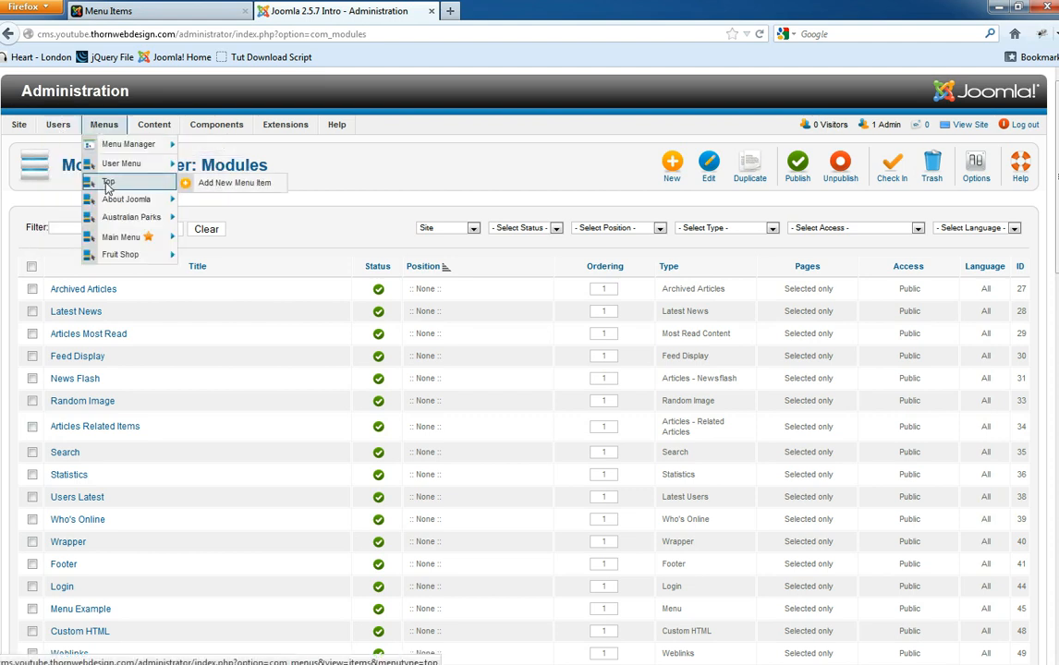
left_click(108, 184)
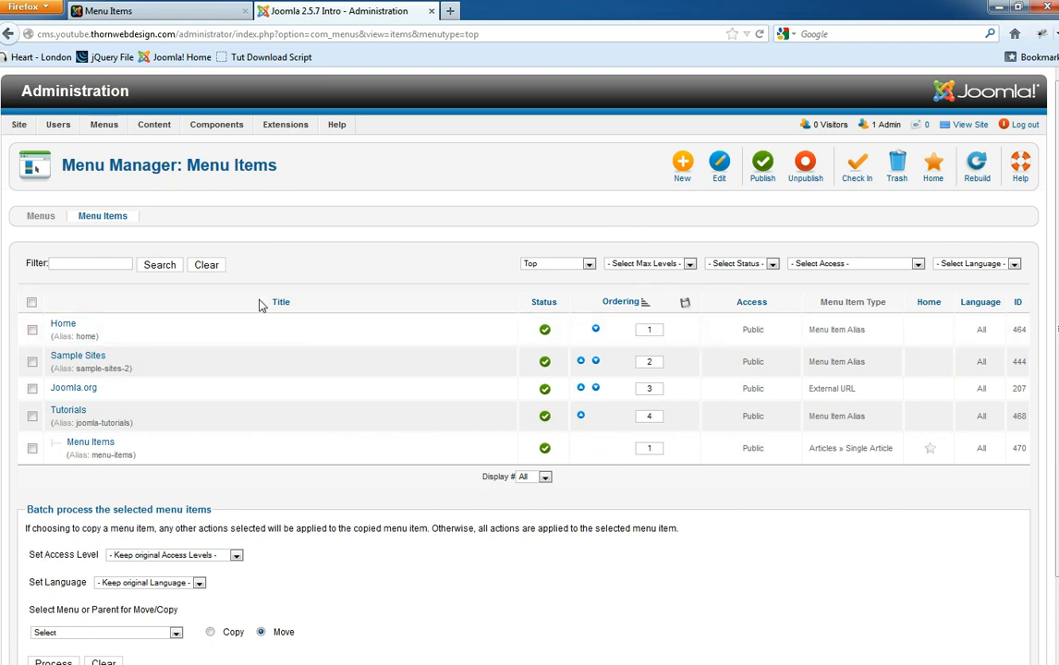
left_click(58, 325)
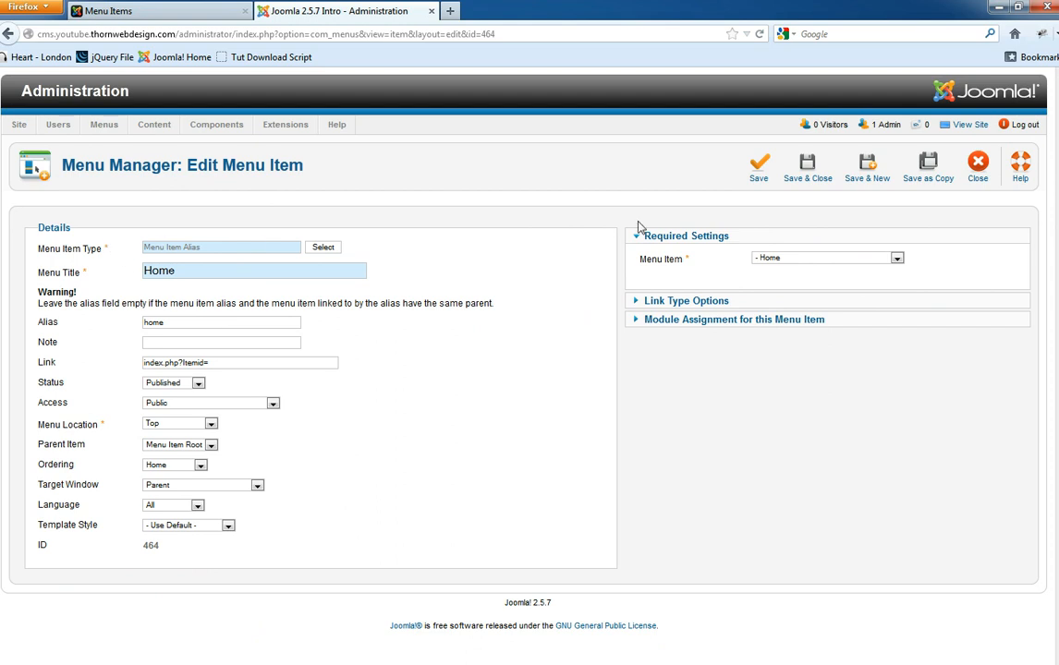
left_click(725, 322)
scroll(924, 416, "down", 3)
scroll(1040, 481, "down", 4)
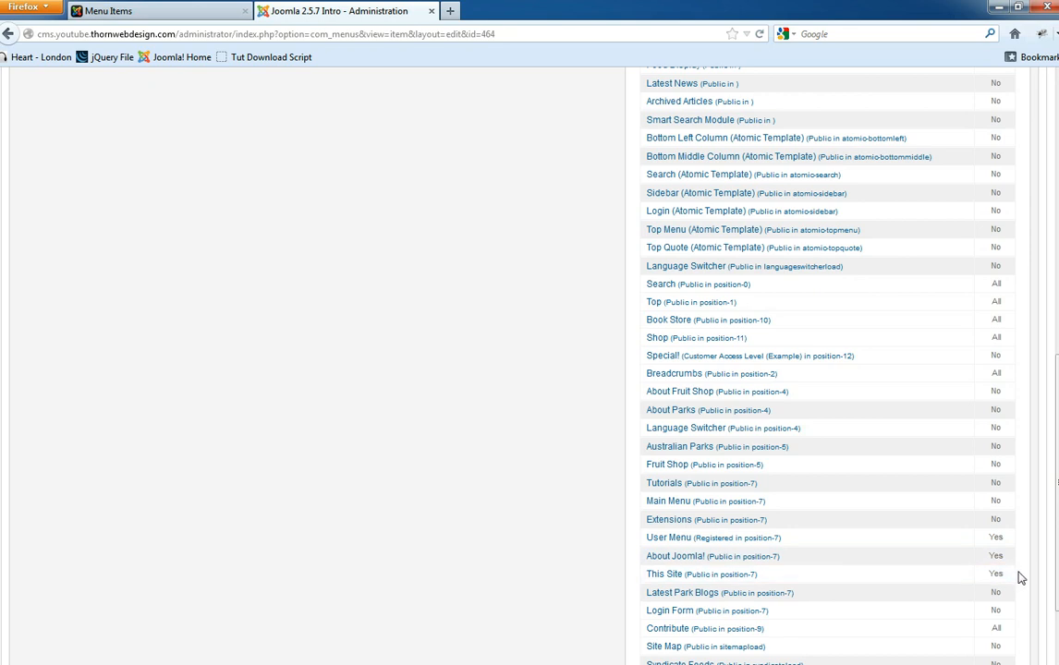
scroll(1012, 568, "down", 3)
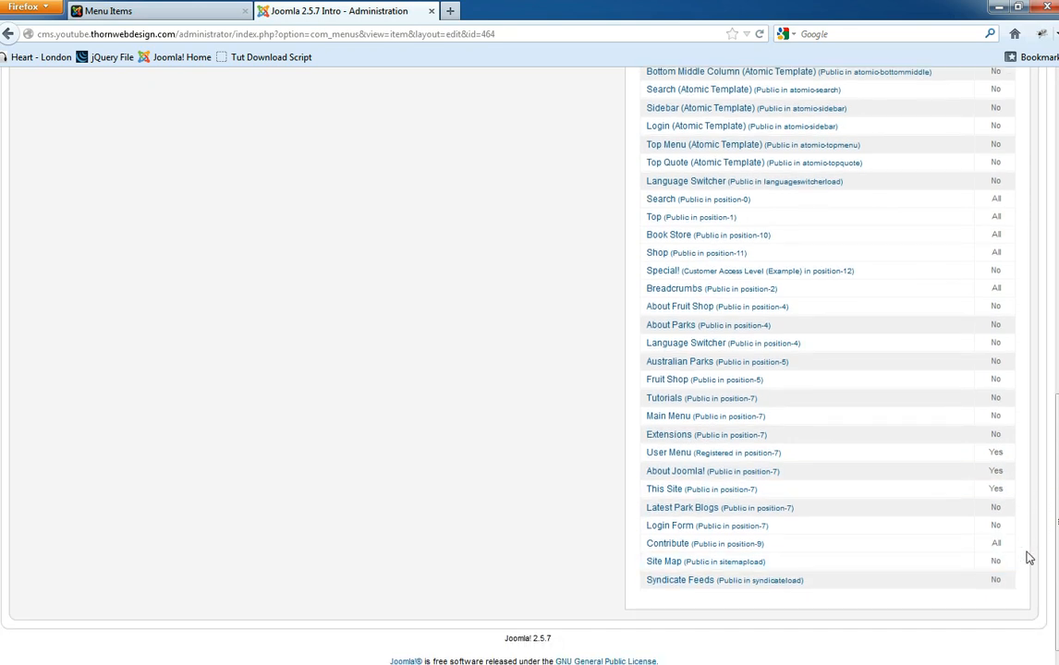
scroll(1021, 549, "up", 12)
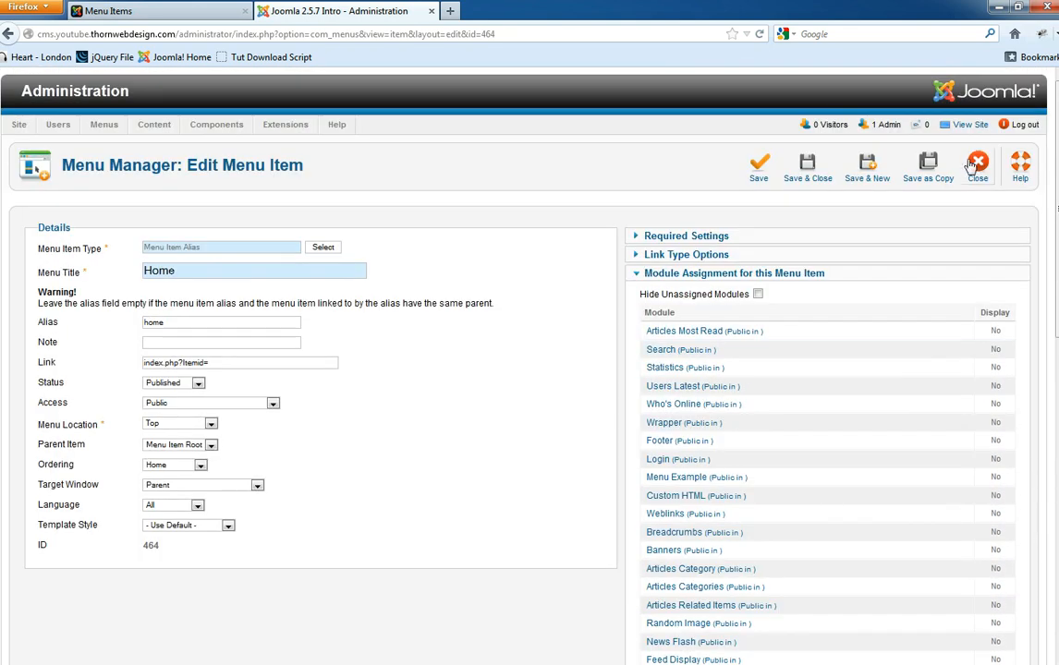
left_click(808, 159)
mouse_move(285, 125)
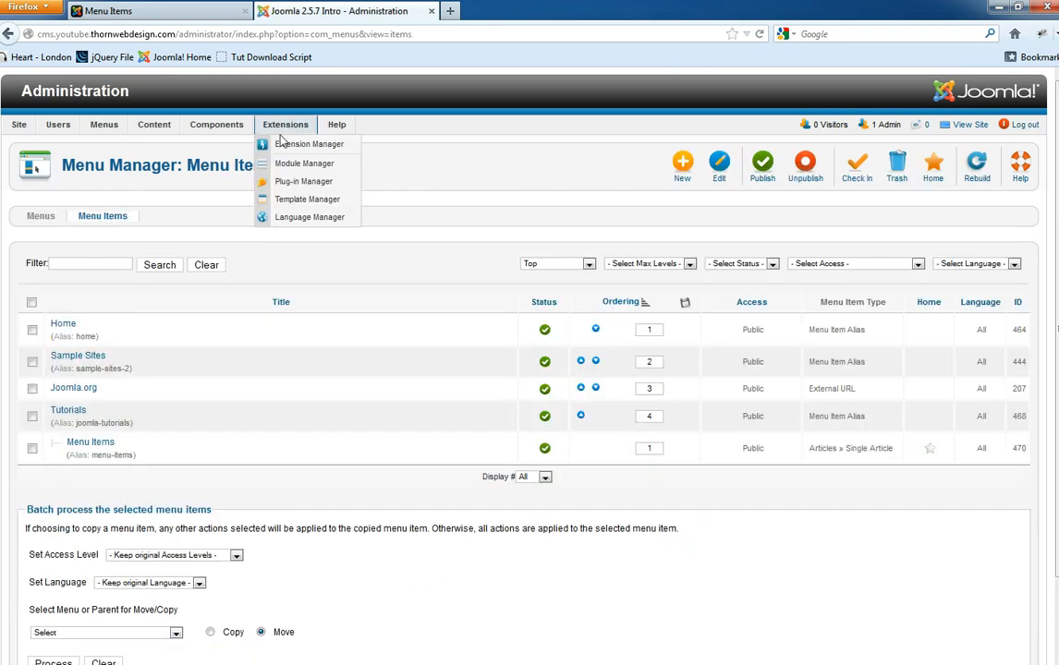
- Open the Module Manager and filter it to position-7 modules
left_click(311, 149)
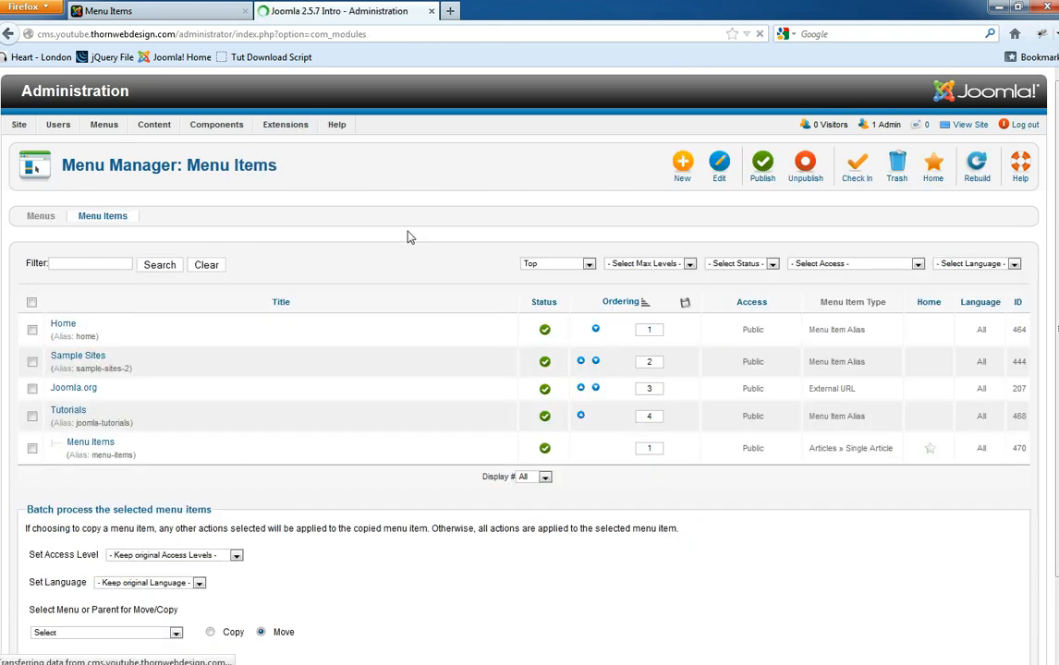
left_click(647, 229)
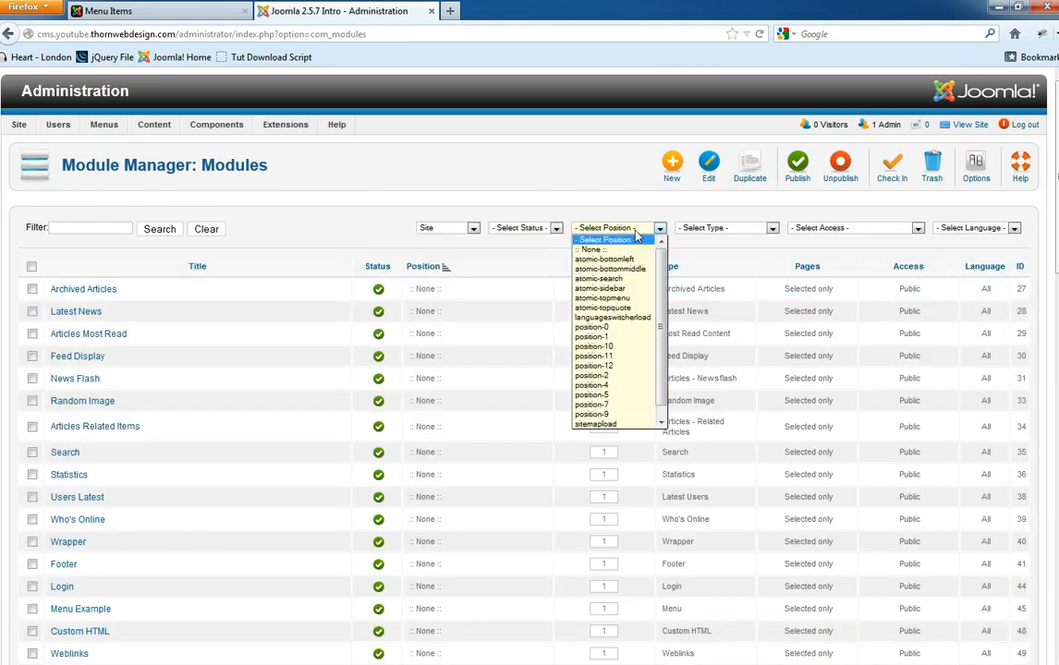
left_click(610, 396)
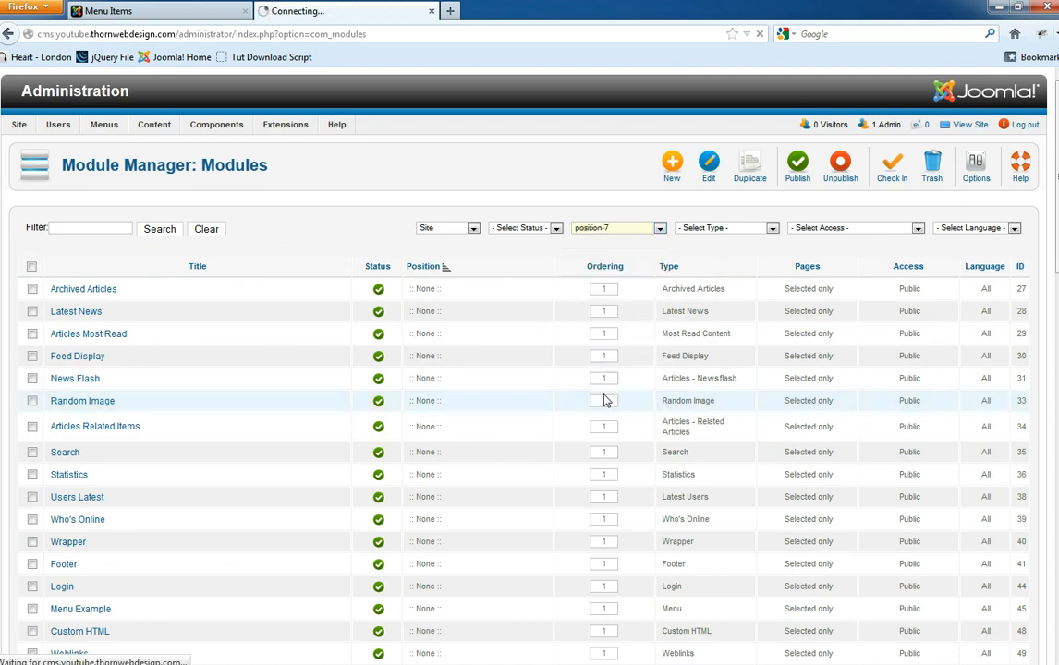
- Replace the front-end page path with a tp=1 parameter, which comes out mistyped as ?tptp=1
left_click(154, 8)
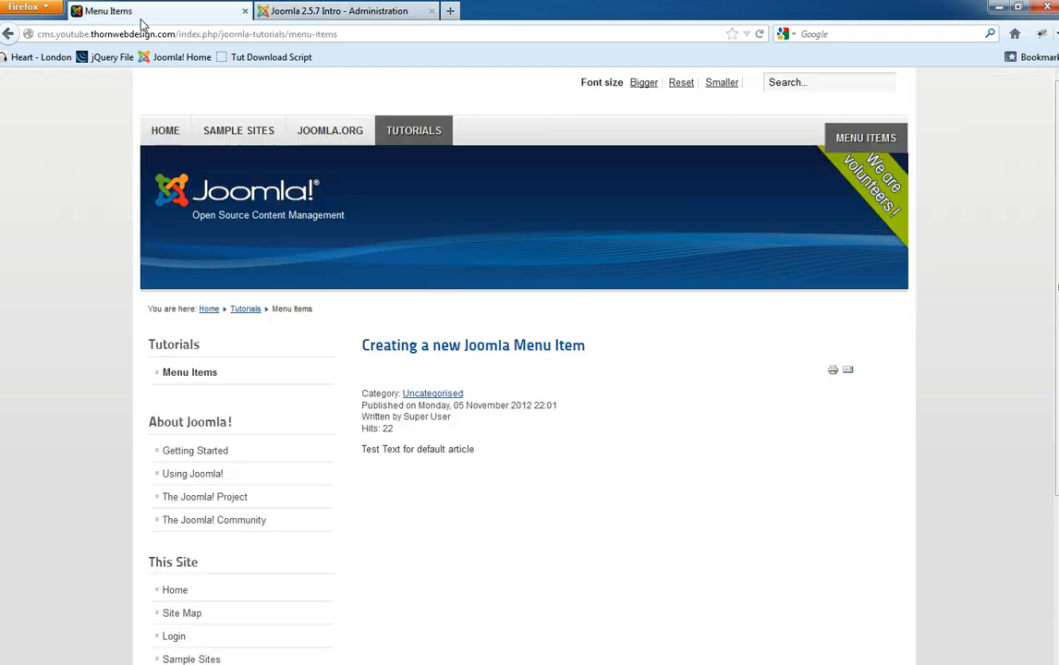
left_click(366, 33)
left_click(365, 34)
left_click_drag(366, 33, 176, 33)
key("BackSpace")
type("?tp")
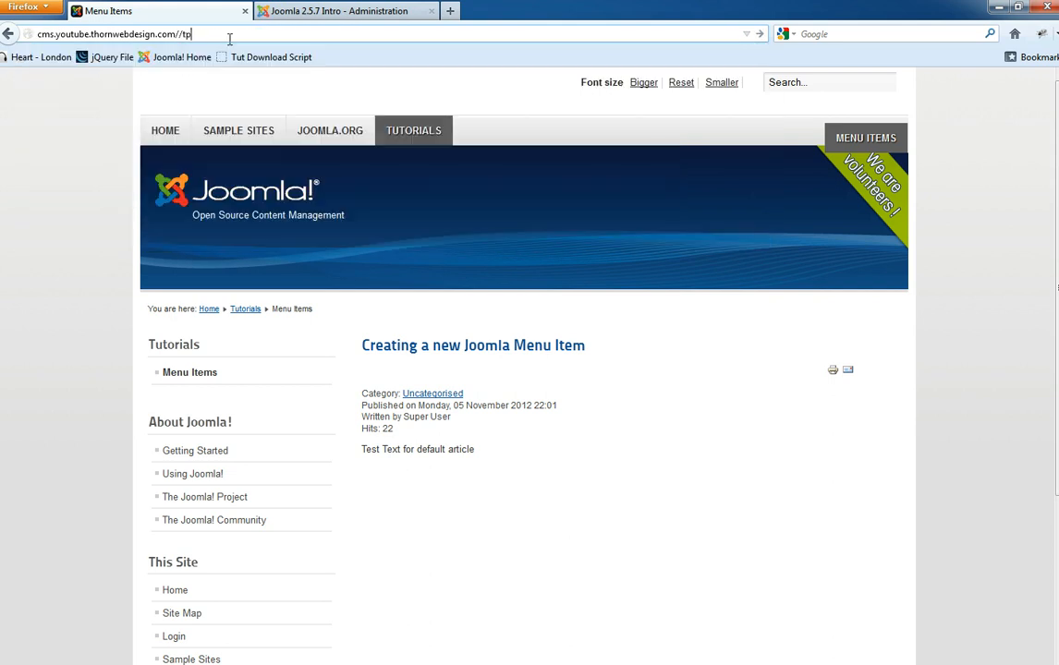
type("tp=1")
key("Return")
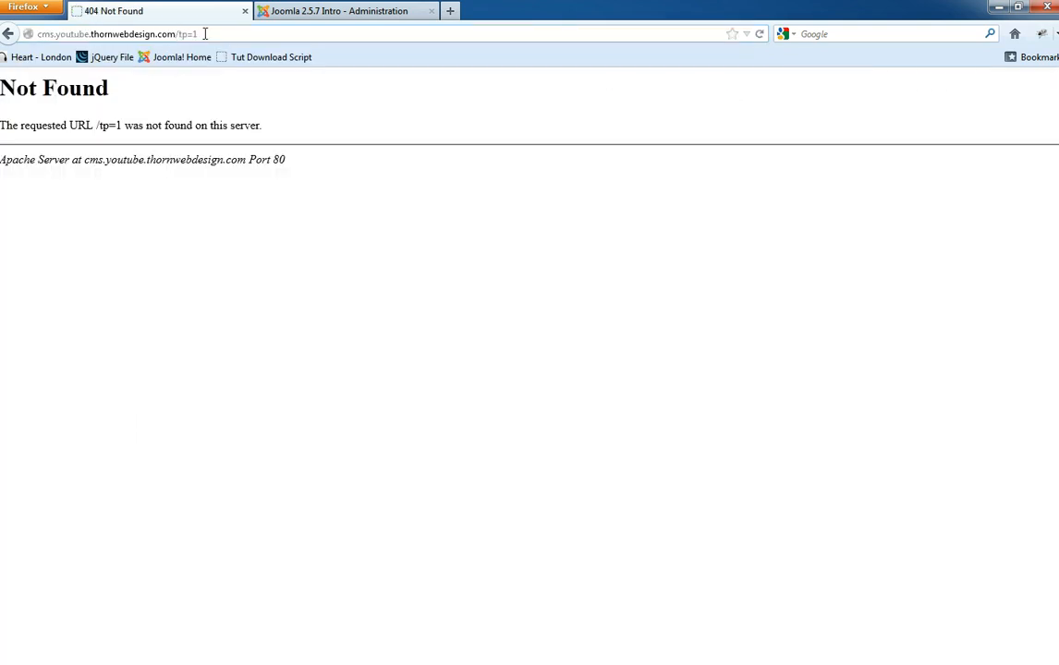
left_click(196, 34)
left_click(181, 34)
mouse_move(194, 32)
left_mouse_down()
mouse_move(206, 31)
mouse_move(190, 32)
left_mouse_up()
- Correct the address to ?tp=1 and reload the site with module positions outlined
left_click(297, 11)
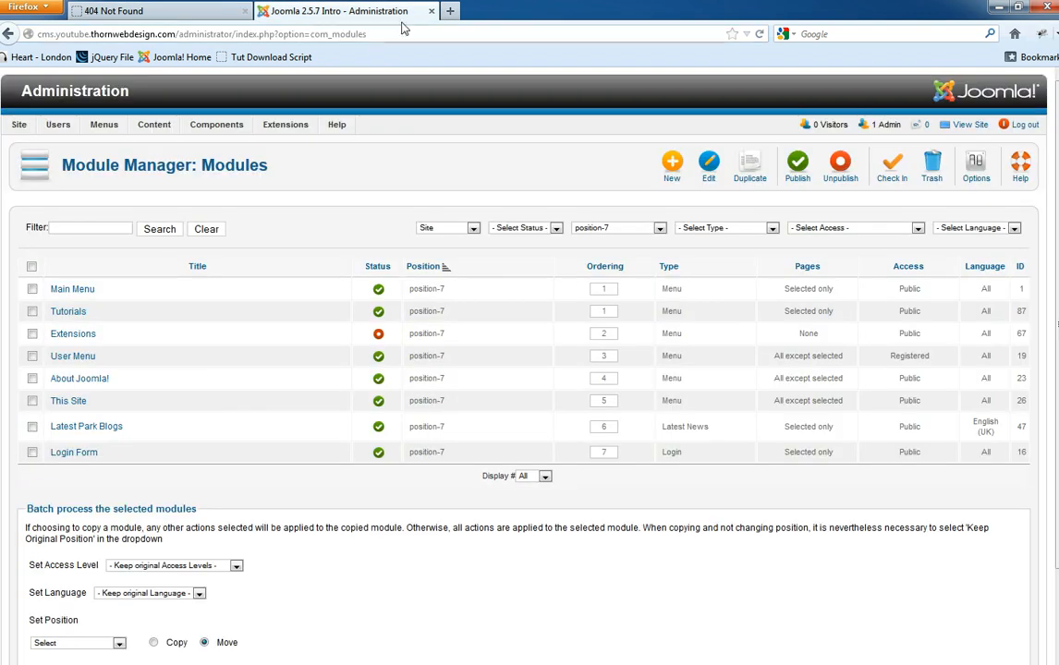
left_click(450, 11)
left_click(176, 11)
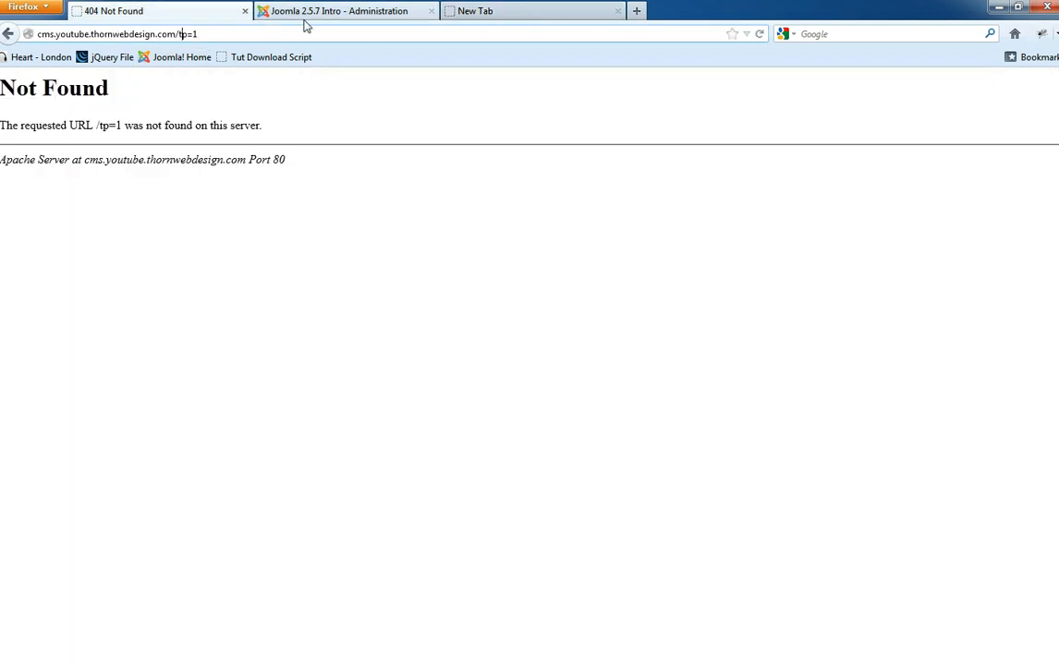
type("?")
key("Return")
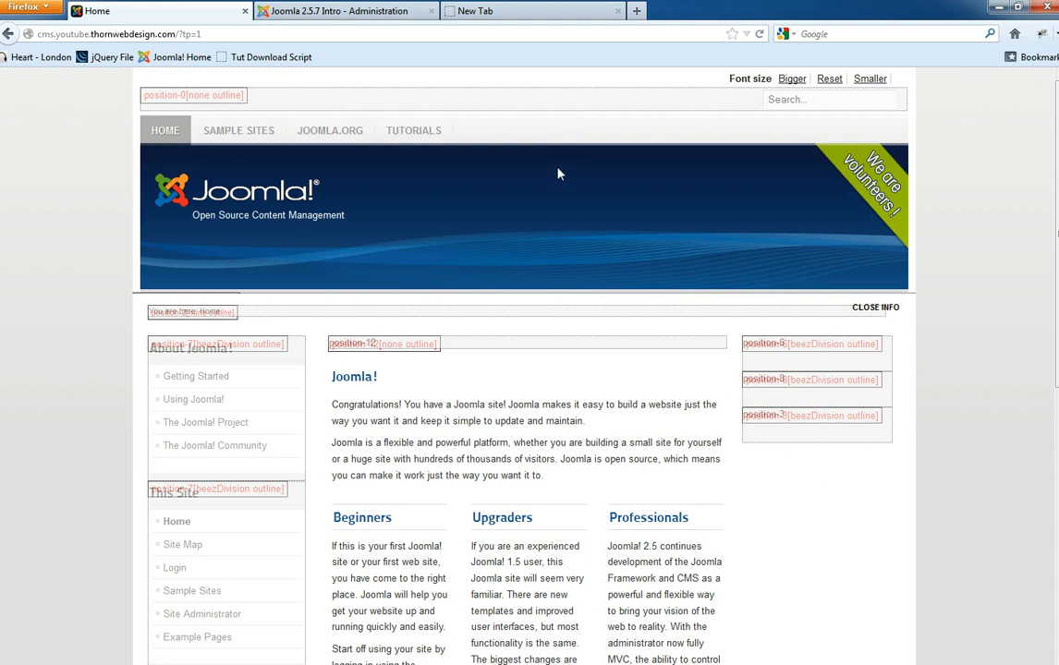
- Filter the Module Manager to position-0 and compare with the outlined front page
left_click(397, 11)
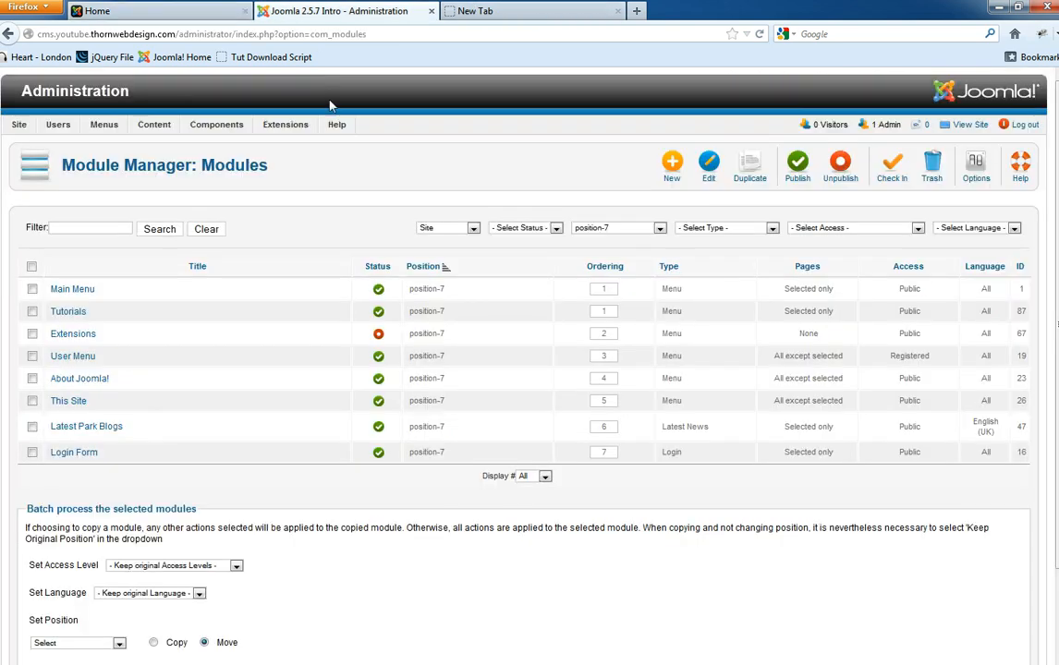
left_click(614, 227)
left_click(582, 305)
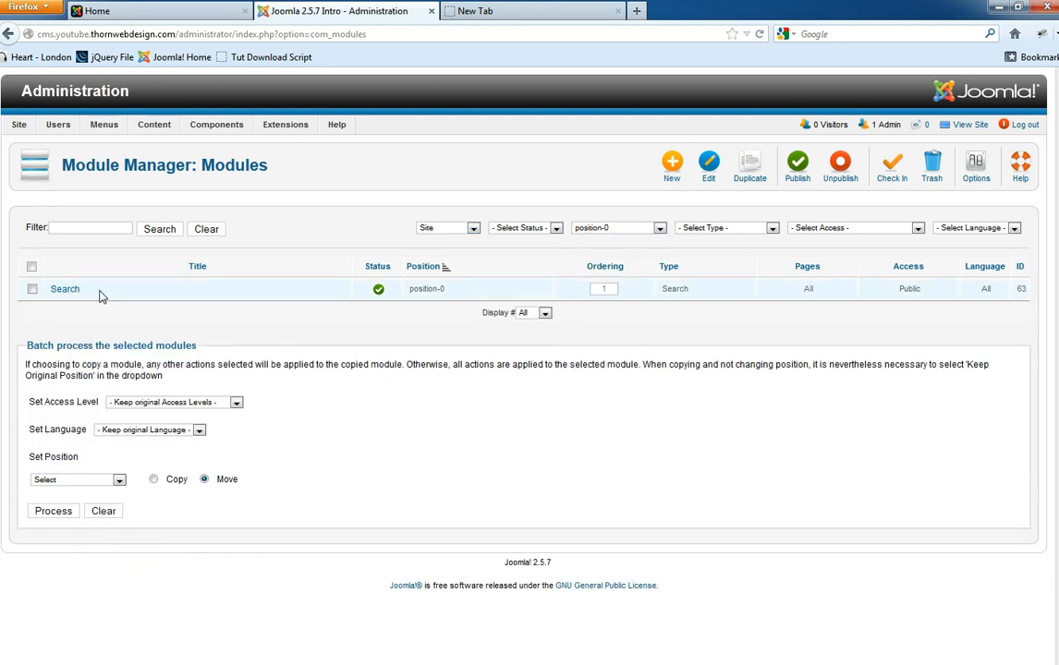
left_click(167, 9)
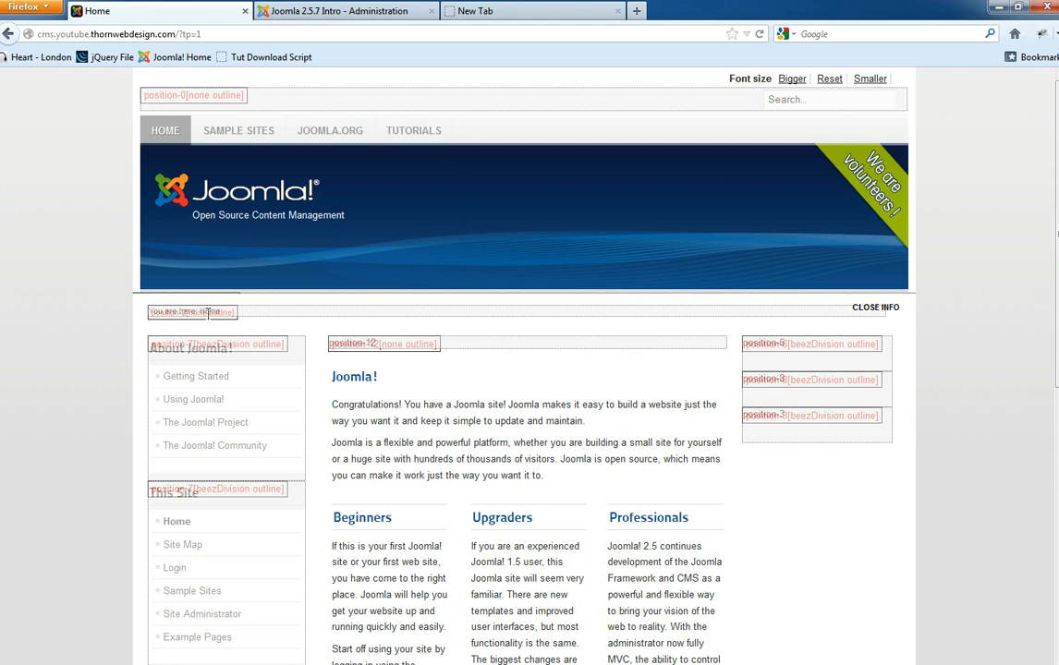
left_click(261, 11)
mouse_move(303, 141)
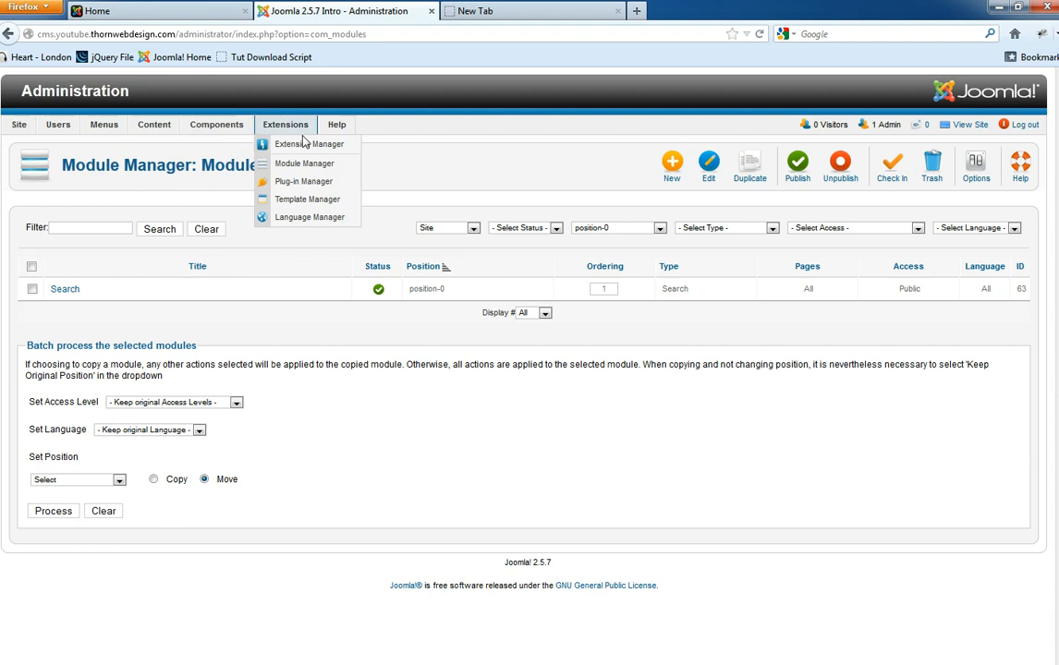
left_click(304, 163)
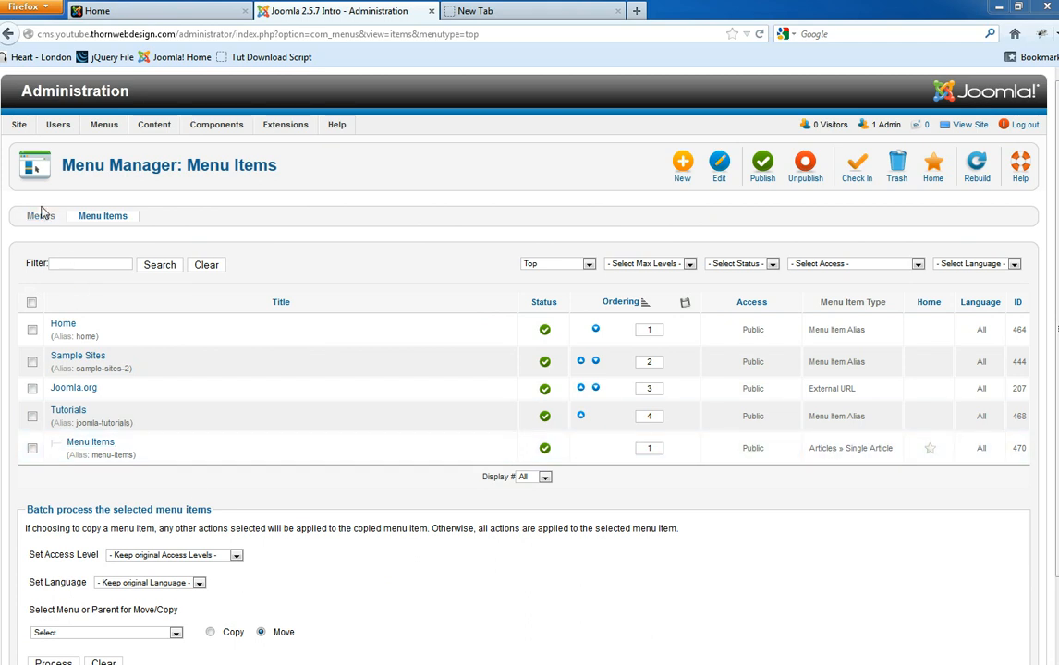
- Review the Menu Manager list of menus and linked modules, then return to the Module Manager
mouse_move(104, 125)
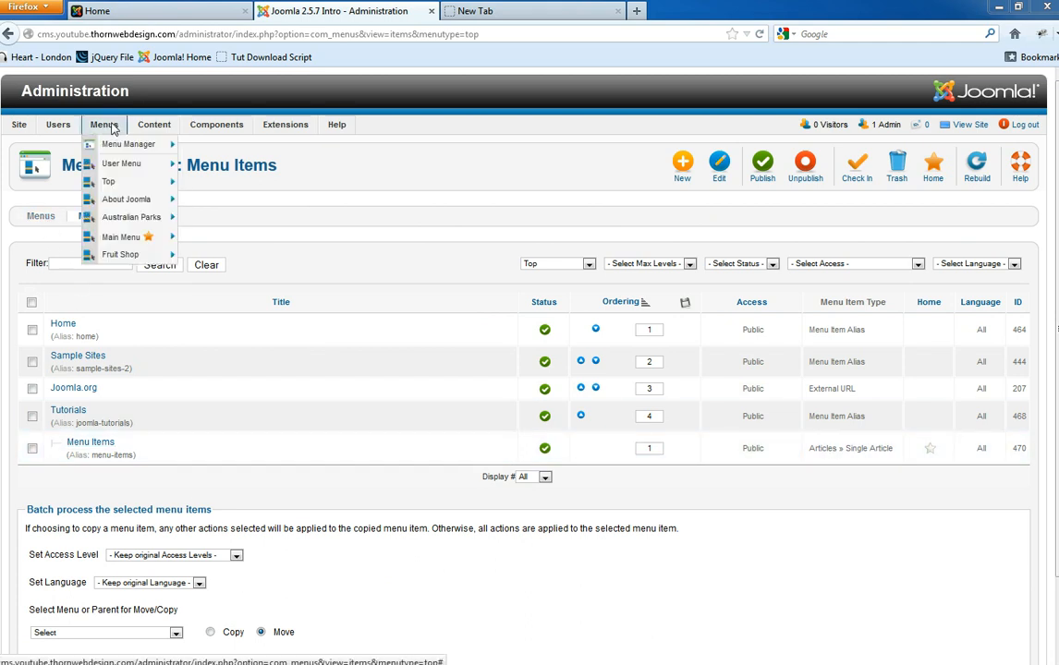
left_click(117, 146)
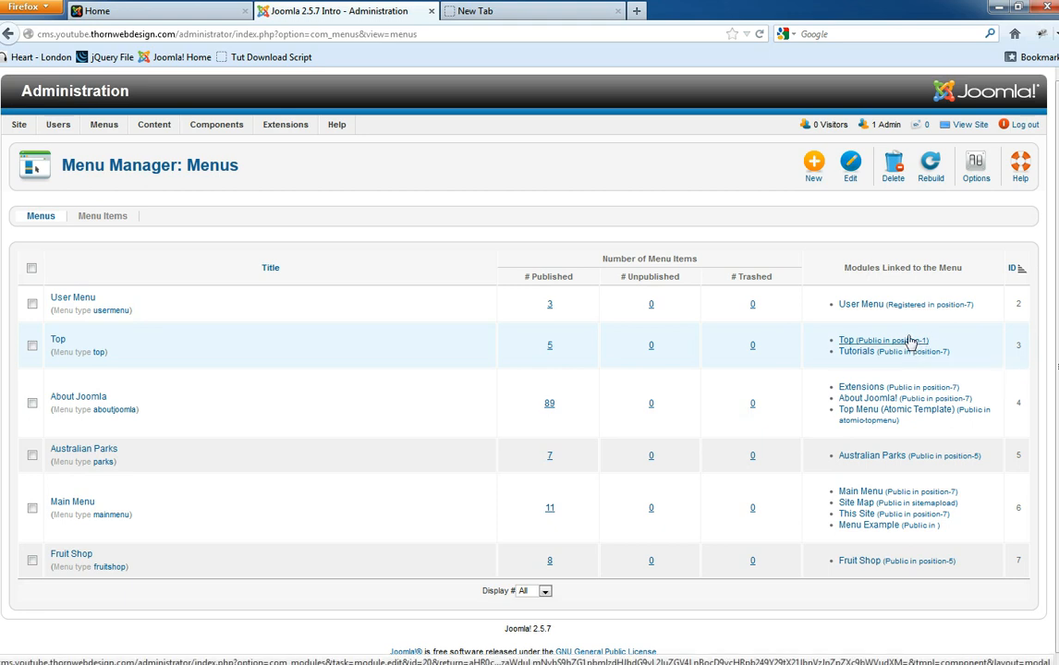
mouse_move(289, 132)
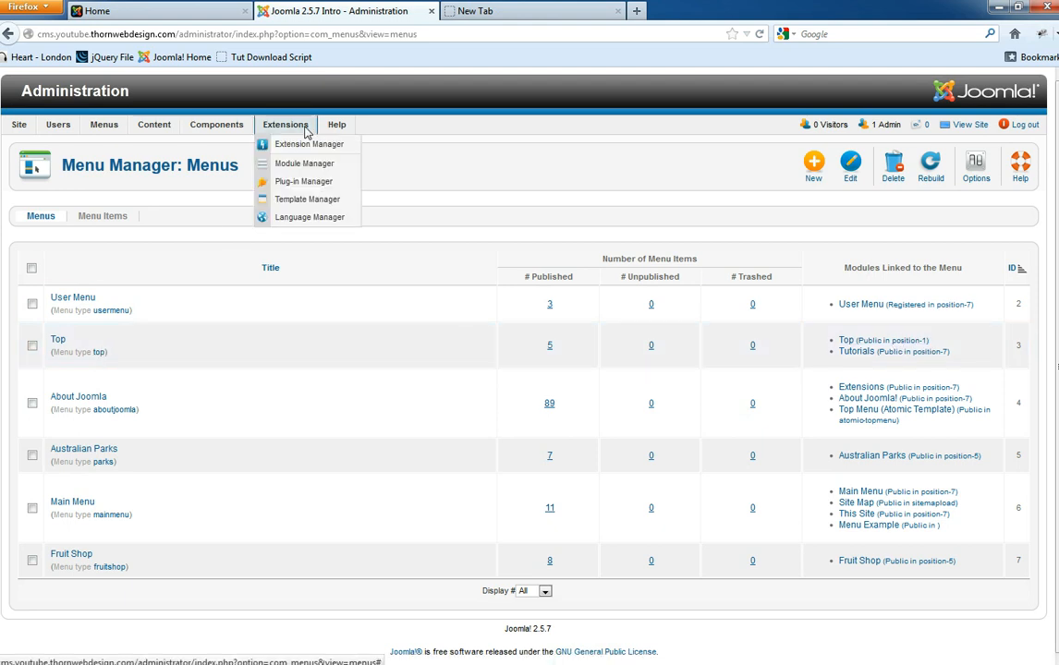
left_click(290, 163)
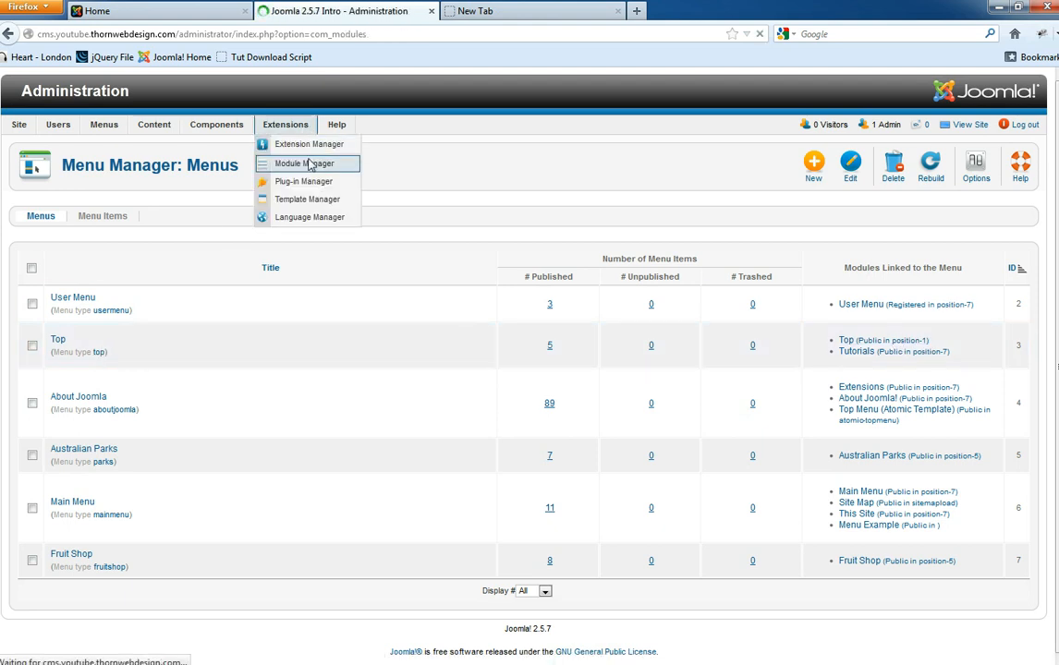
- Clear the module search, filter to position-1, and open the Top module
left_click_drag(89, 229, 16, 227)
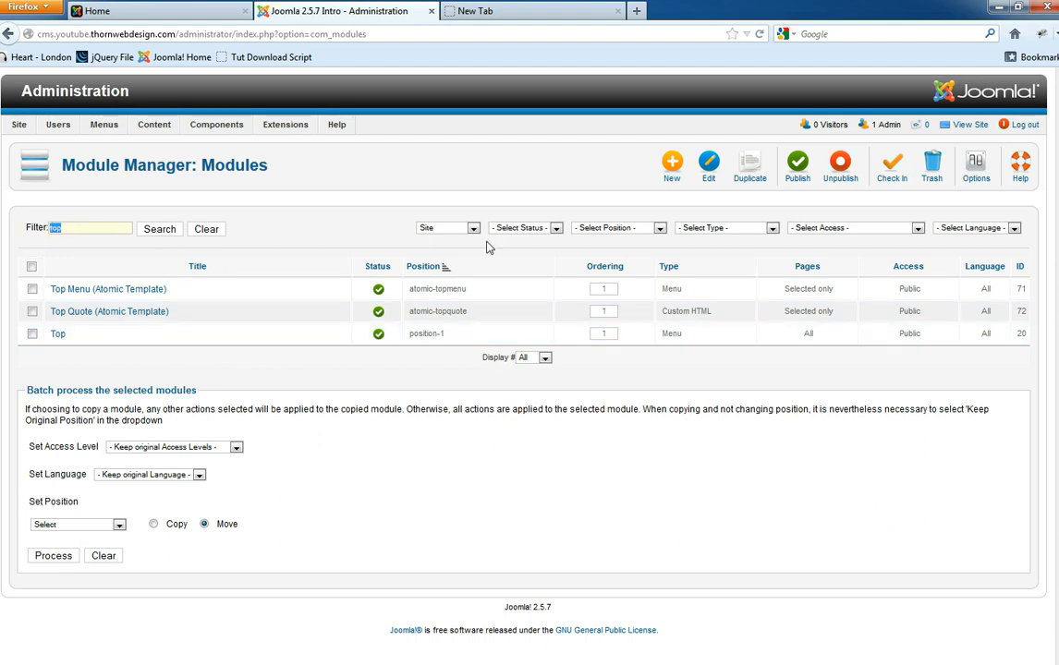
left_click_drag(480, 334, 414, 334)
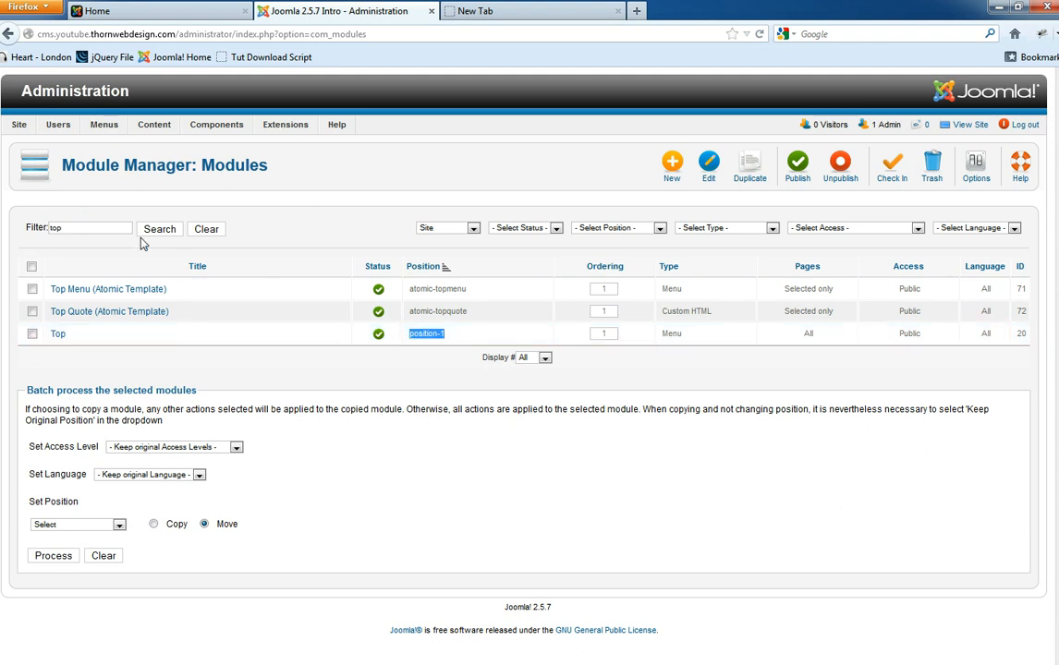
left_click(207, 230)
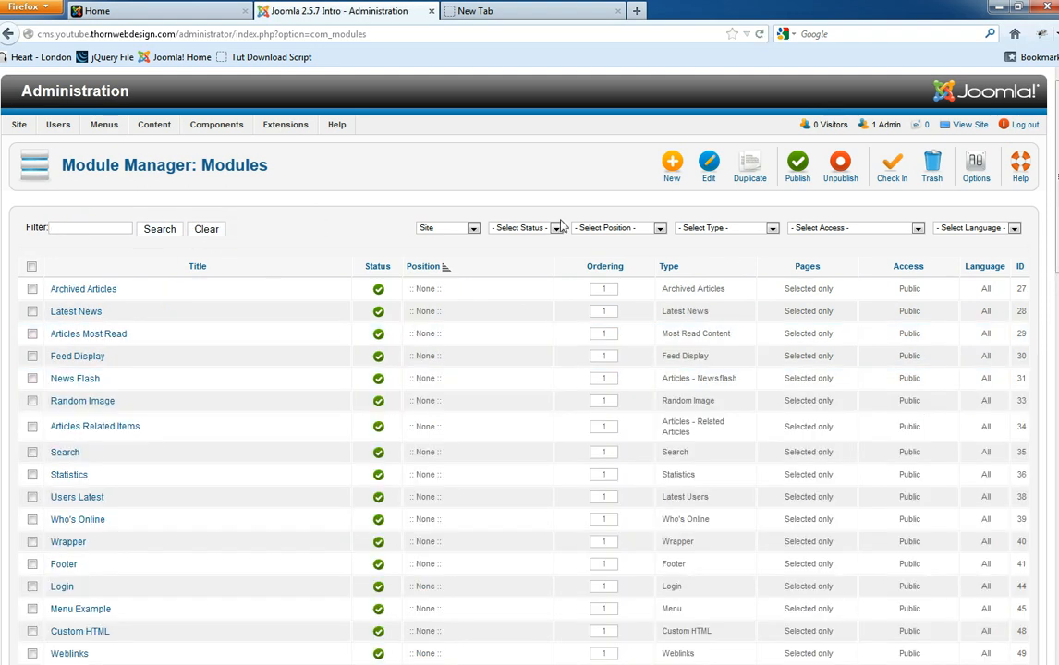
left_click(632, 228)
left_click(593, 336)
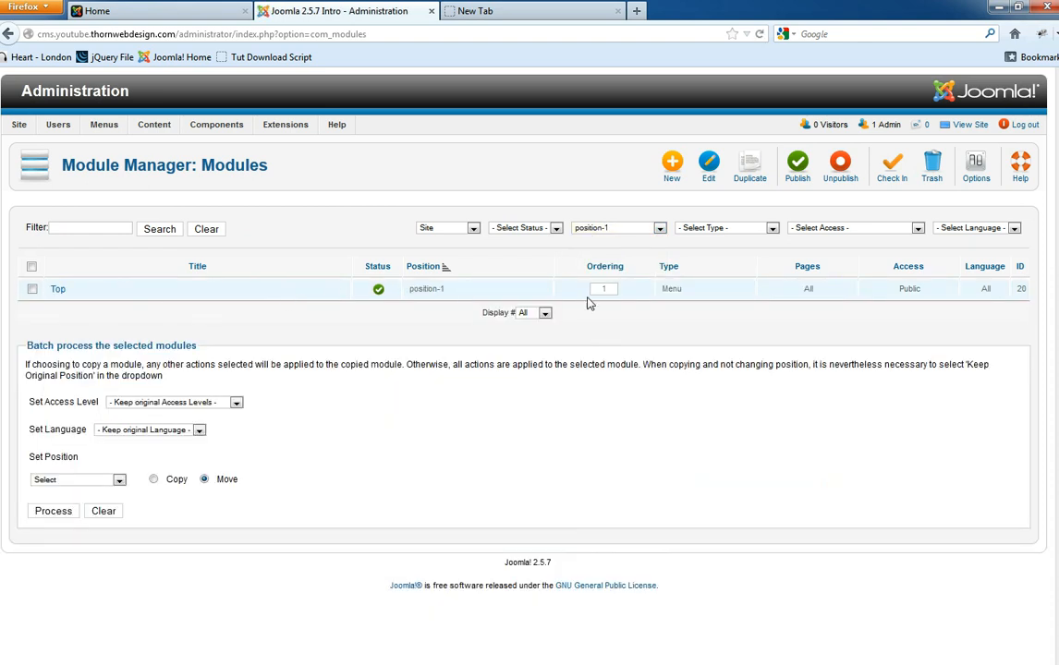
left_click(59, 292)
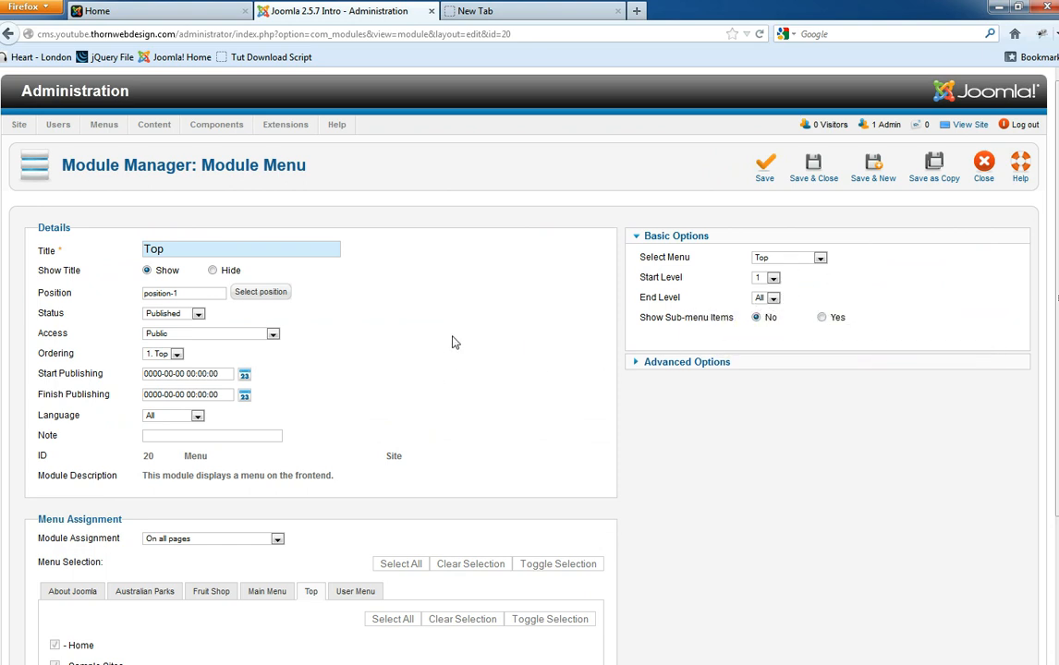
- Review the Top module options alongside the front-end Tutorials page
scroll(352, 390, "down", 4)
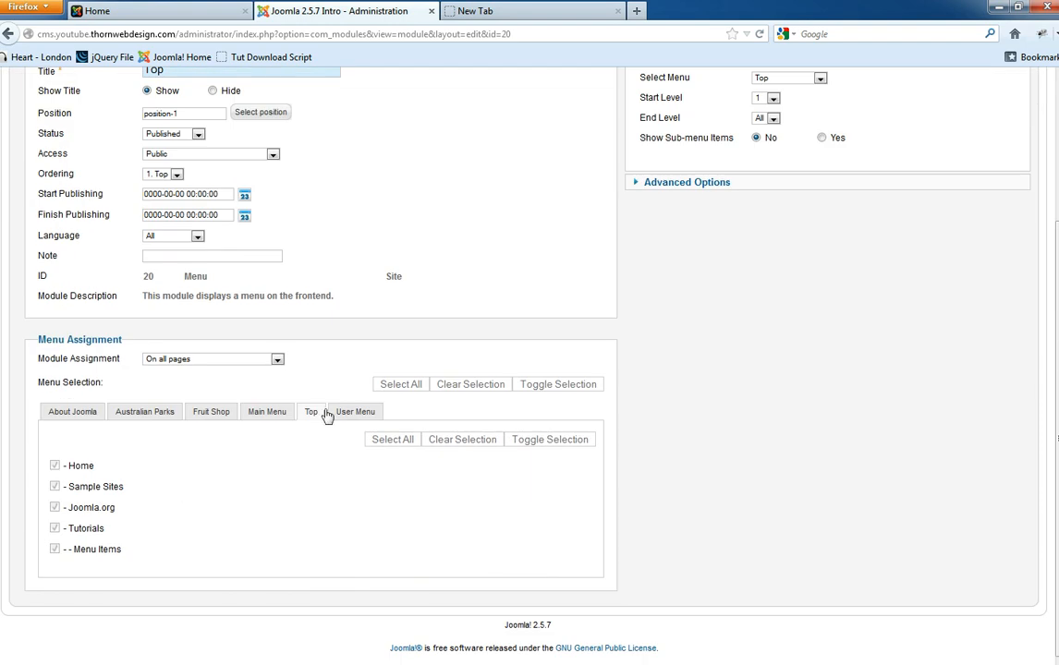
scroll(300, 437, "up", 5)
left_click(143, 10)
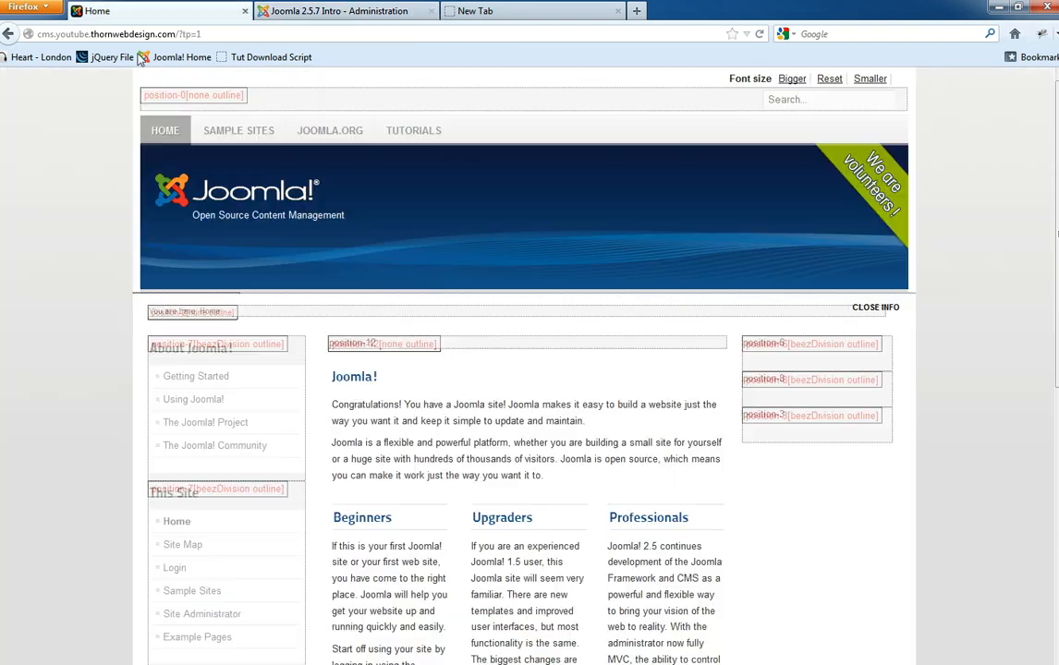
left_click(402, 133)
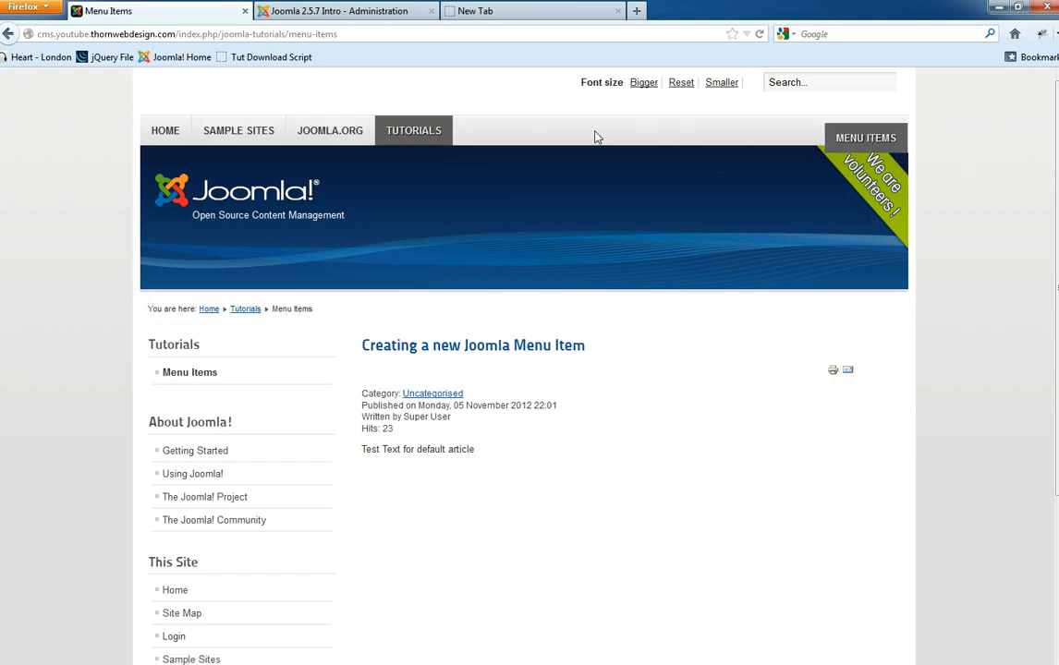
left_click(412, 11)
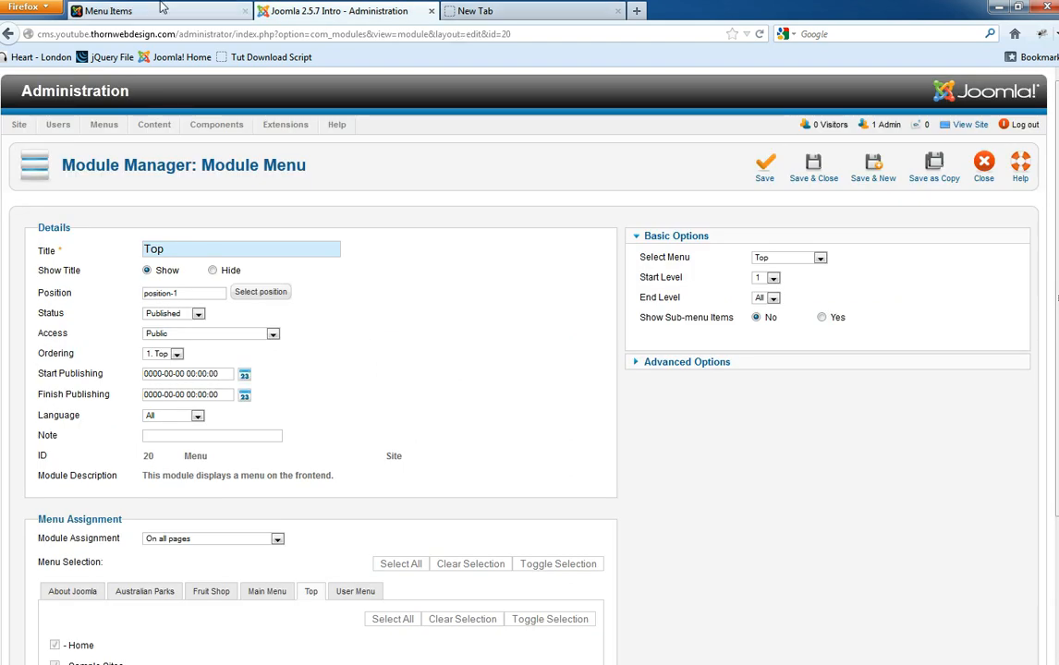
left_click(222, 10)
- Set the Top module's End Level to 1, save, and reload the front end to confirm
left_click(361, 9)
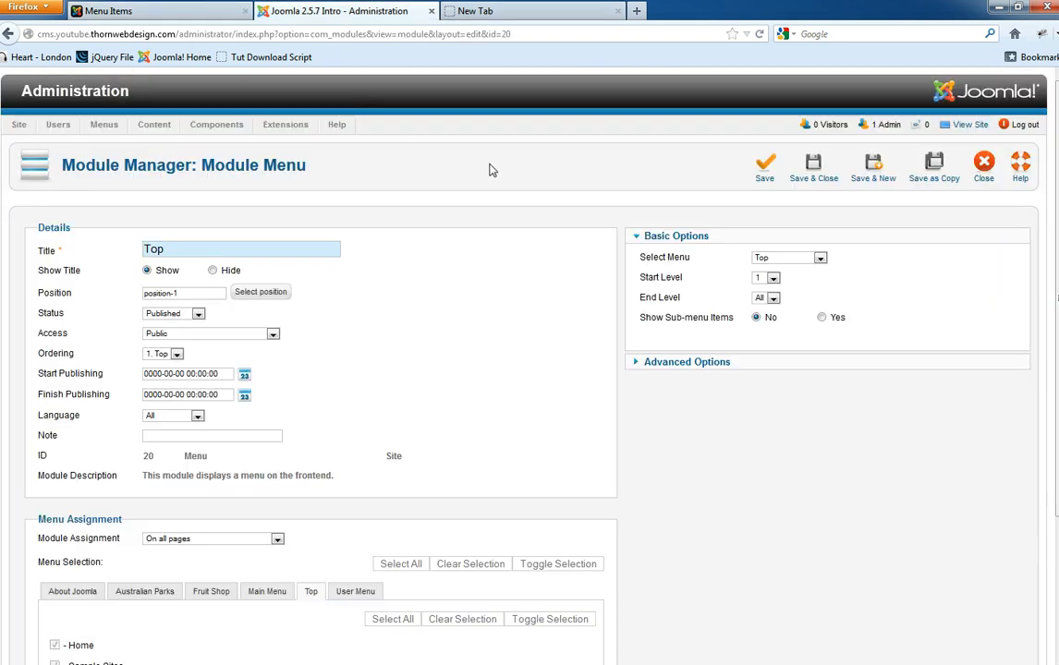
left_click(772, 299)
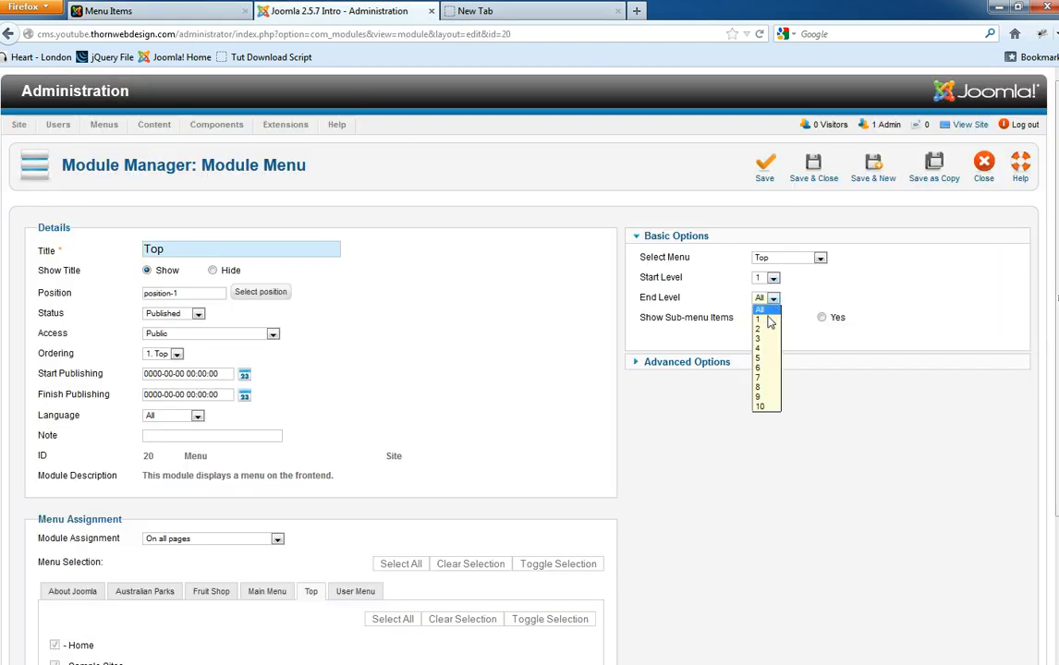
left_click(768, 320)
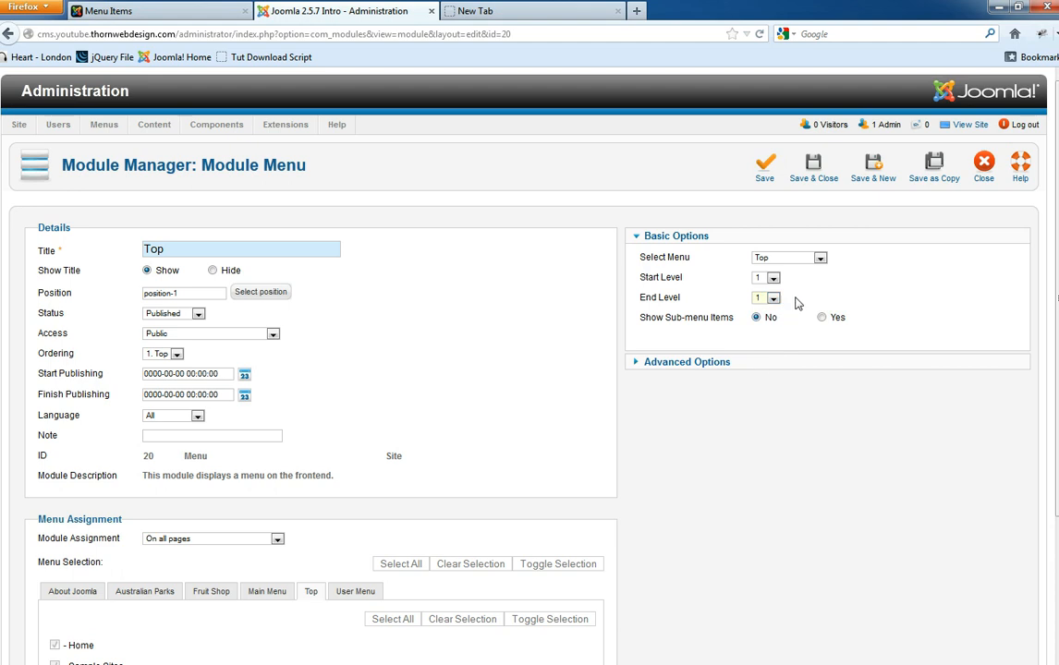
left_click(765, 168)
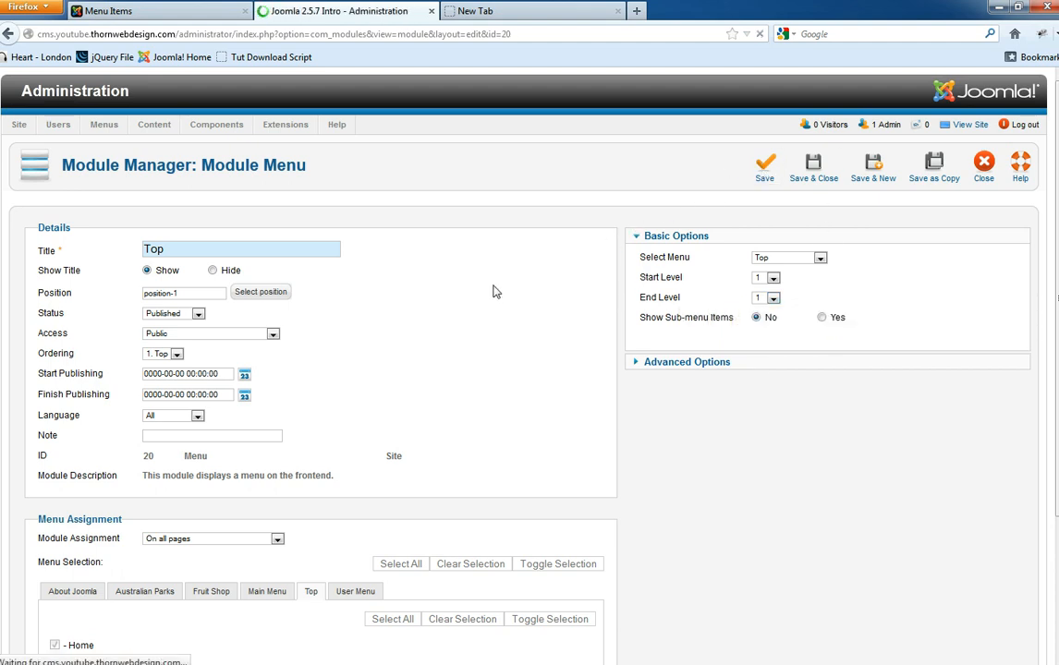
left_click(109, 11)
key("F5")
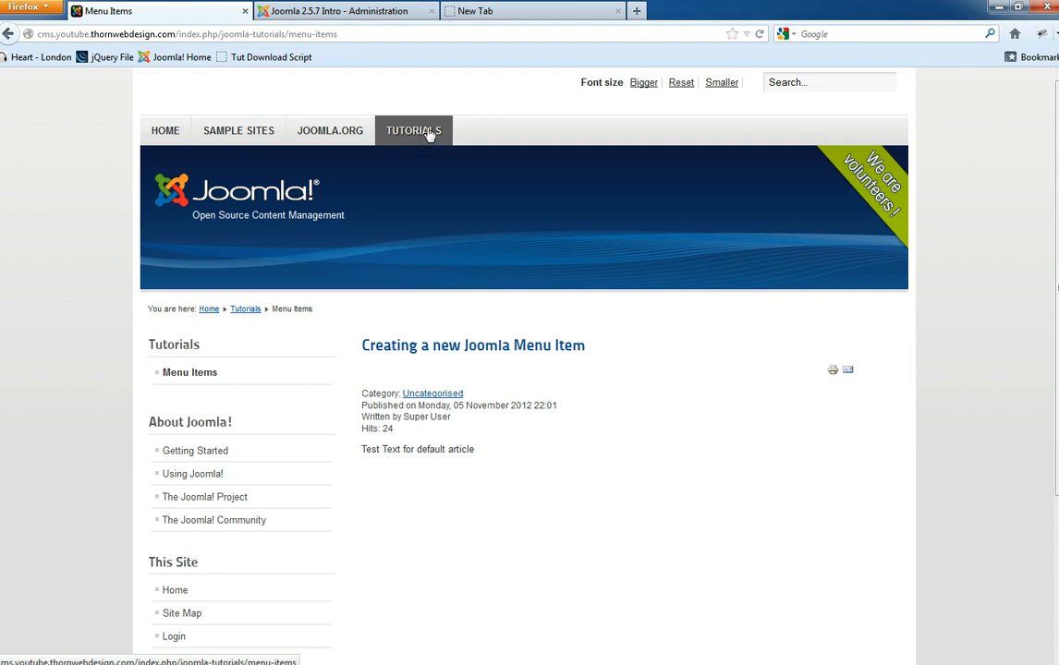
left_click(330, 10)
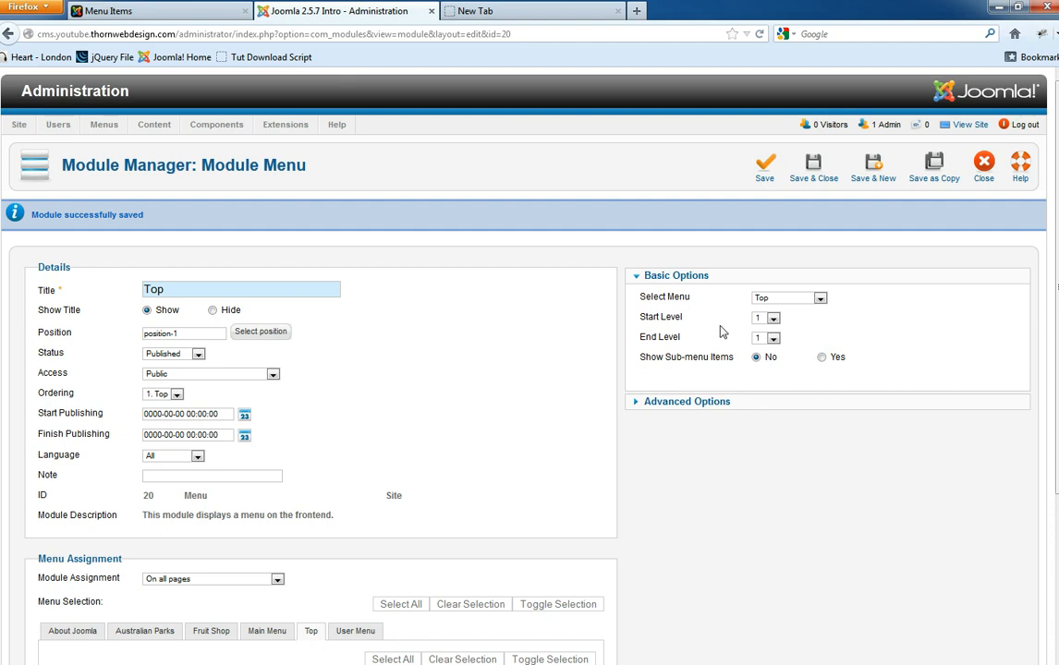
left_click_drag(685, 317, 652, 316)
left_click(99, 8)
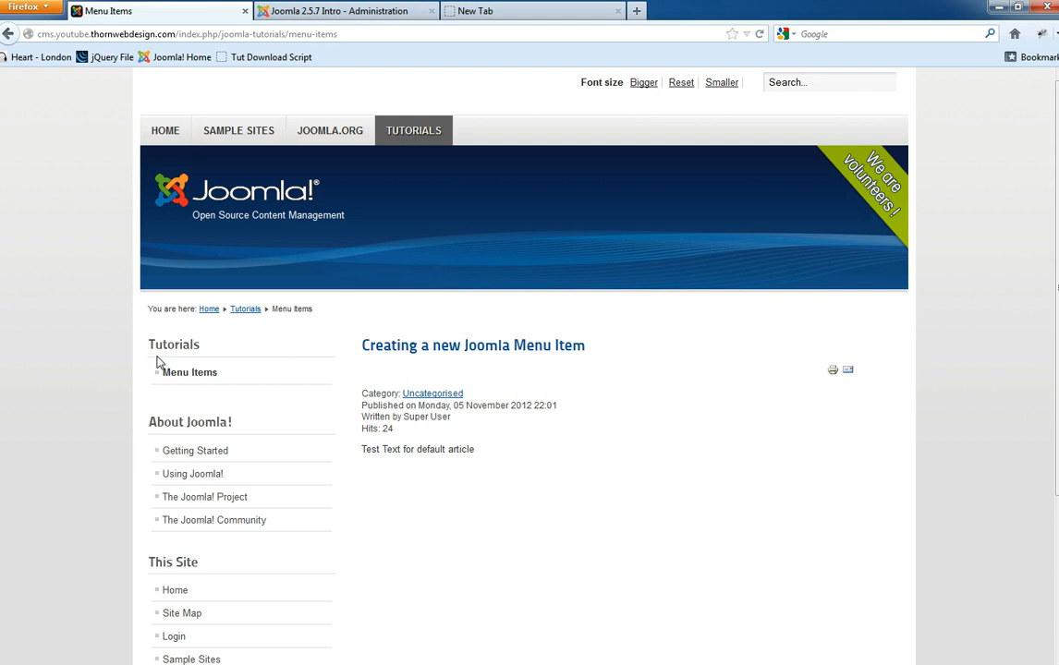
- Load the site home page at ?tp=1 so every module position is outlined
left_click(191, 33)
left_click(191, 33)
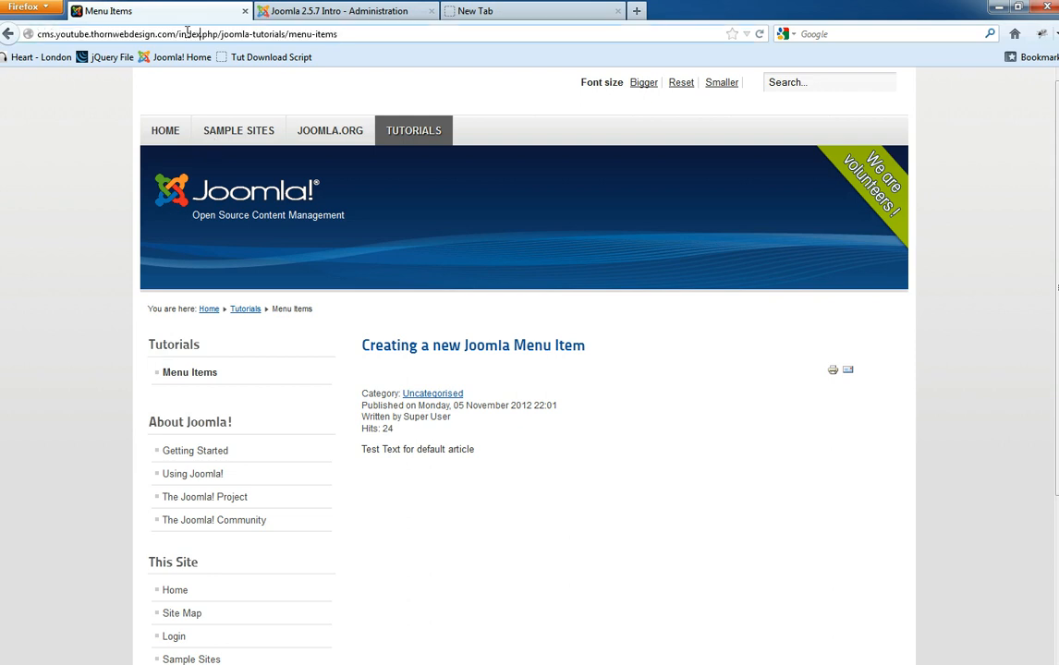
left_click_drag(179, 33, 443, 25)
key("BackSpace")
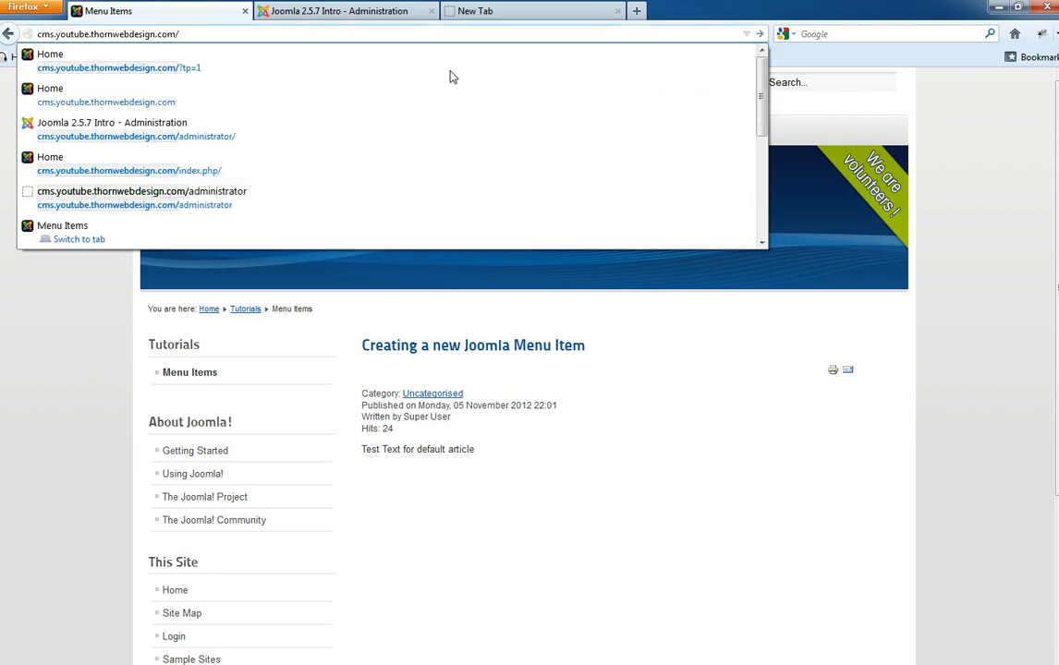
type("?tp=1")
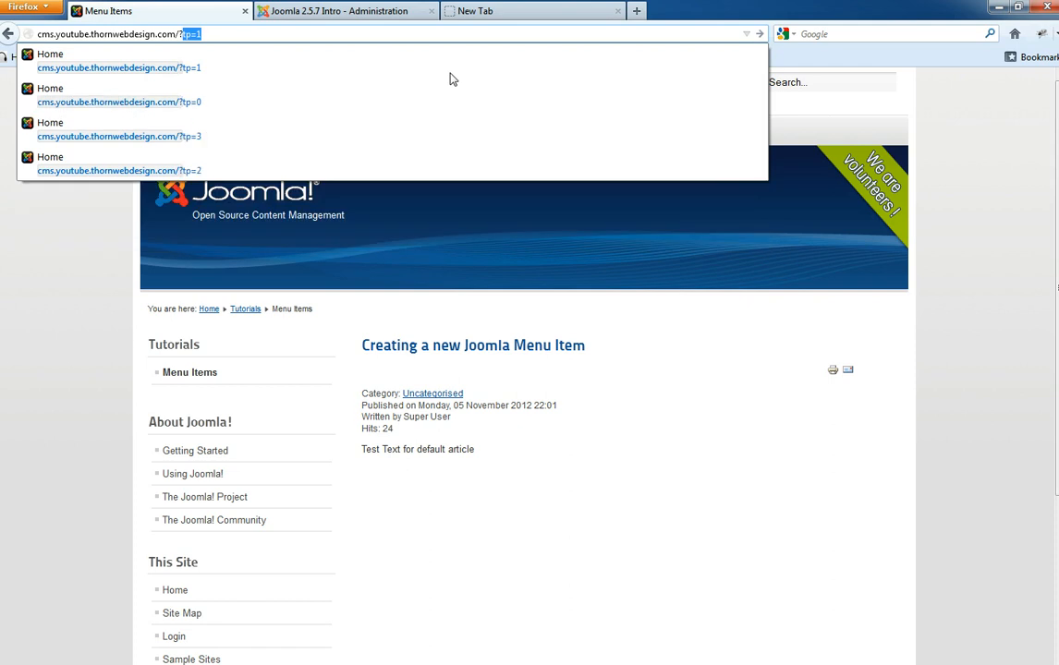
key("Return")
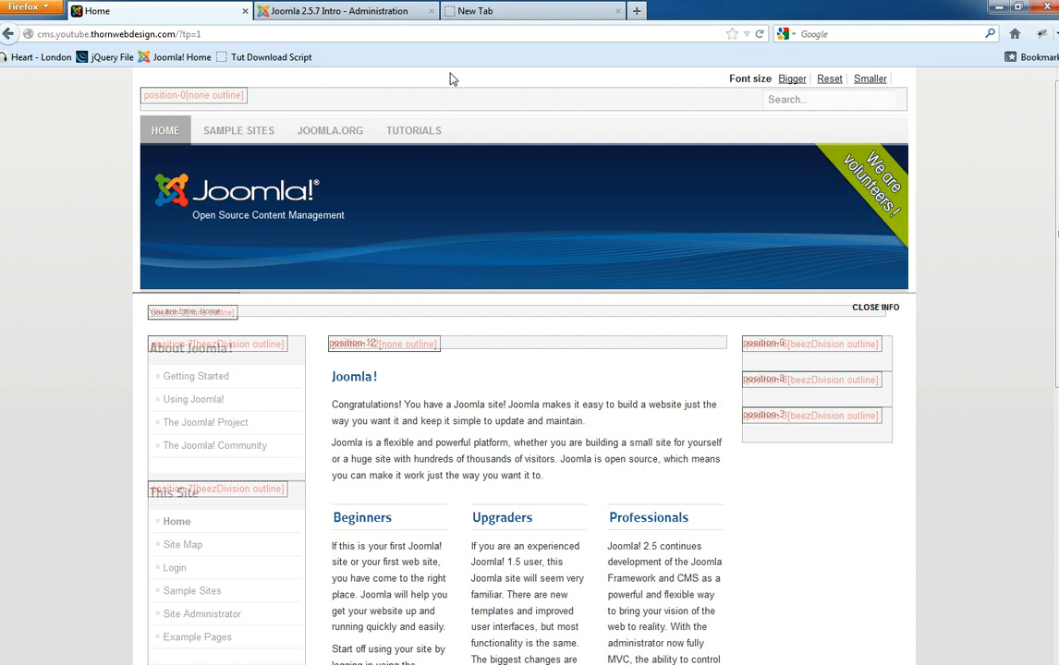
left_click(276, 8)
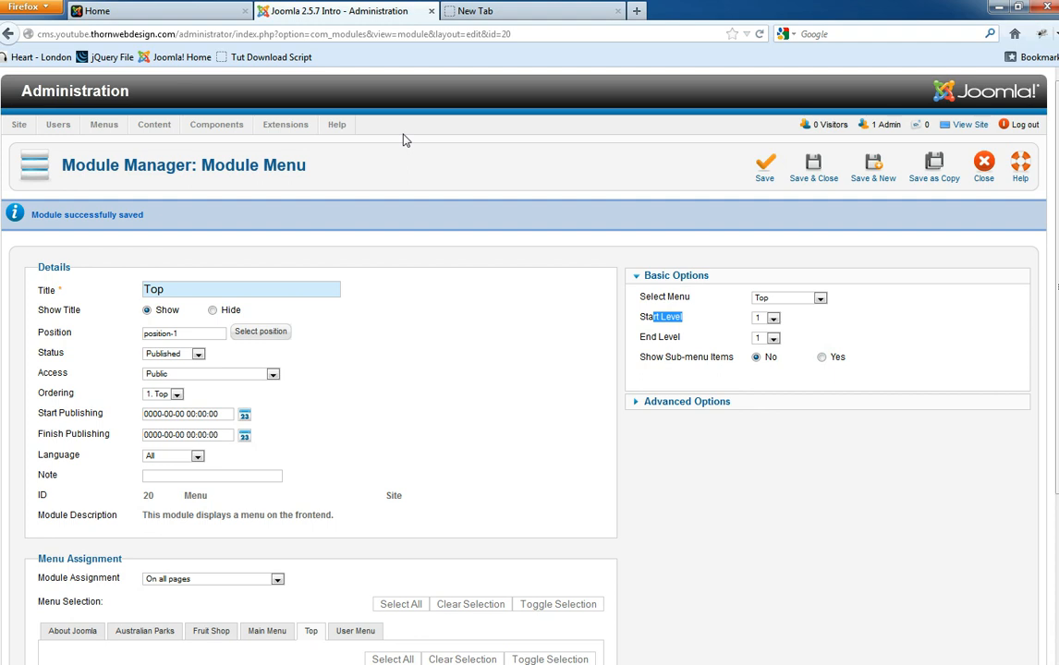
- Close the Top module and save Template Manager options with Preview Module Positions Enabled
left_click(972, 177)
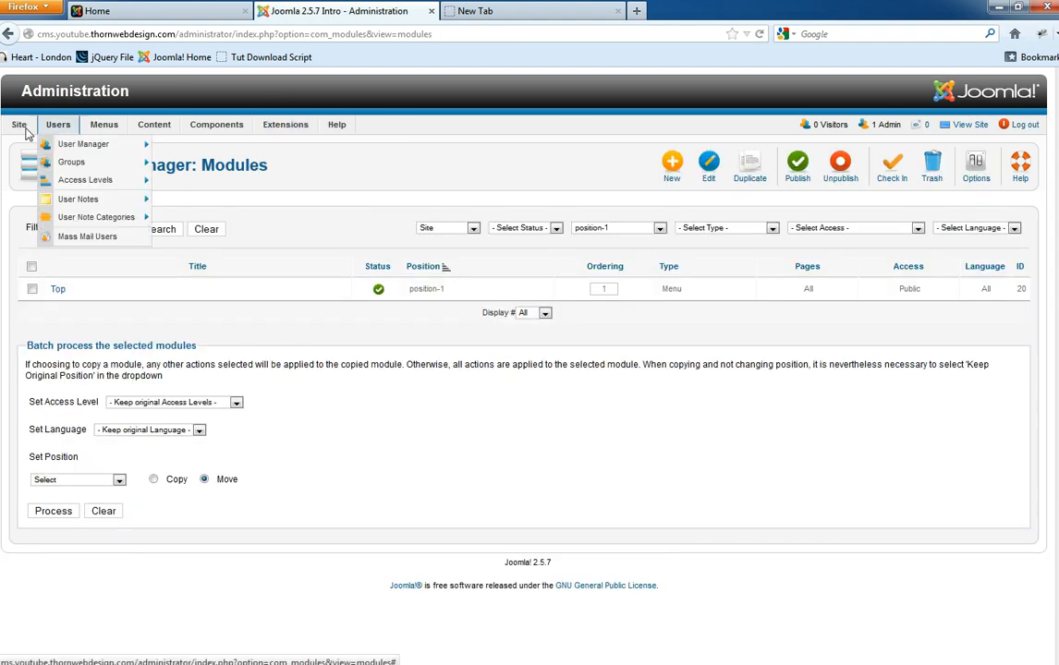
mouse_move(287, 129)
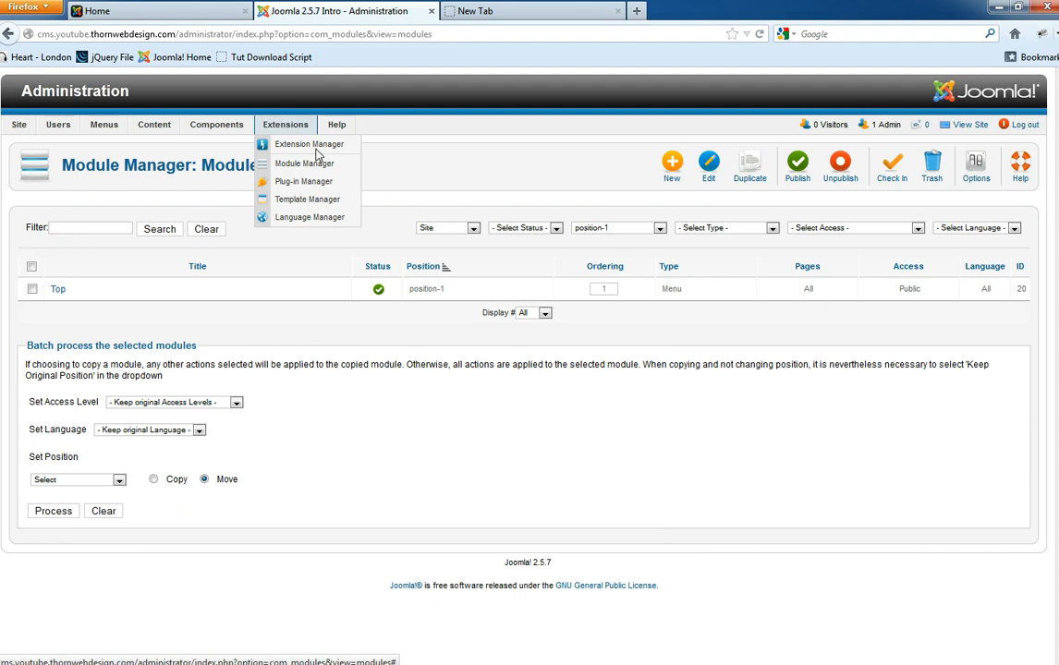
left_click(317, 203)
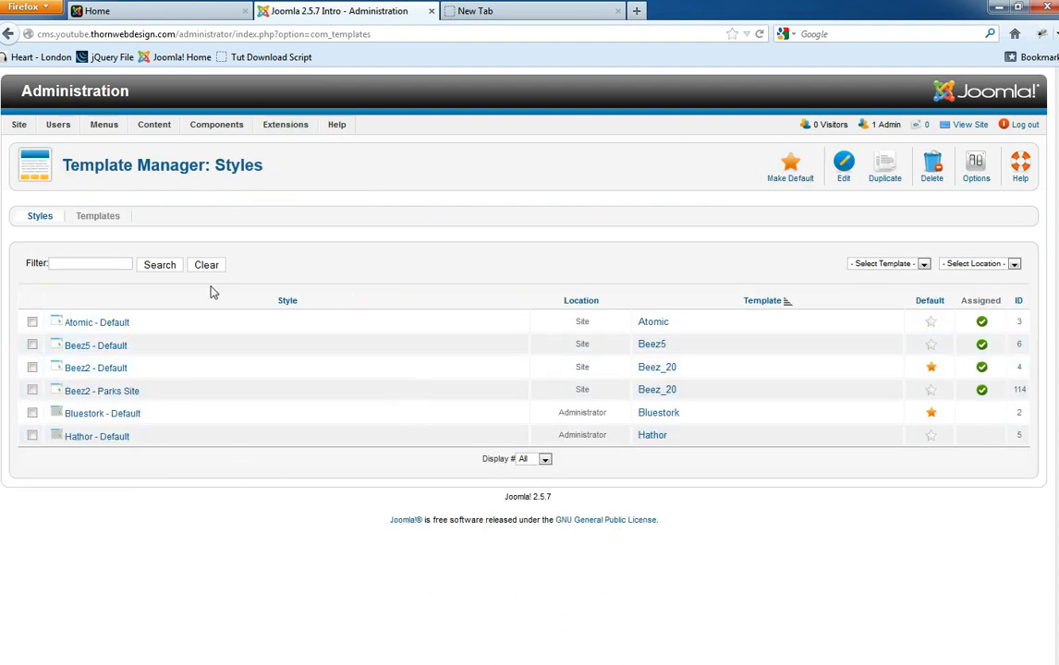
left_click(976, 166)
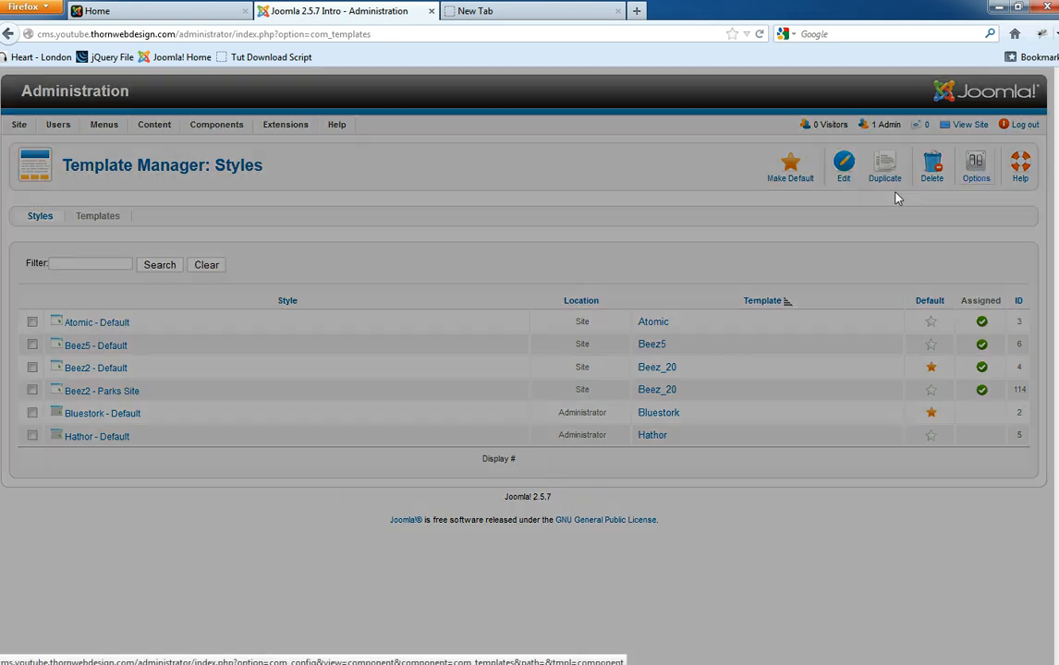
mouse_move(227, 288)
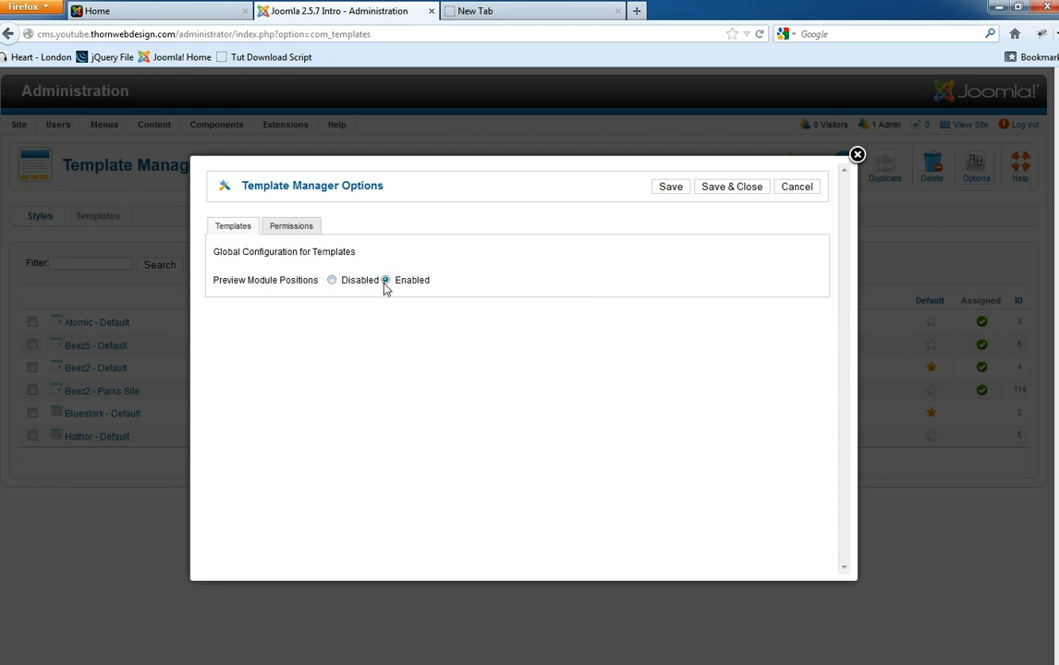
left_click(669, 188)
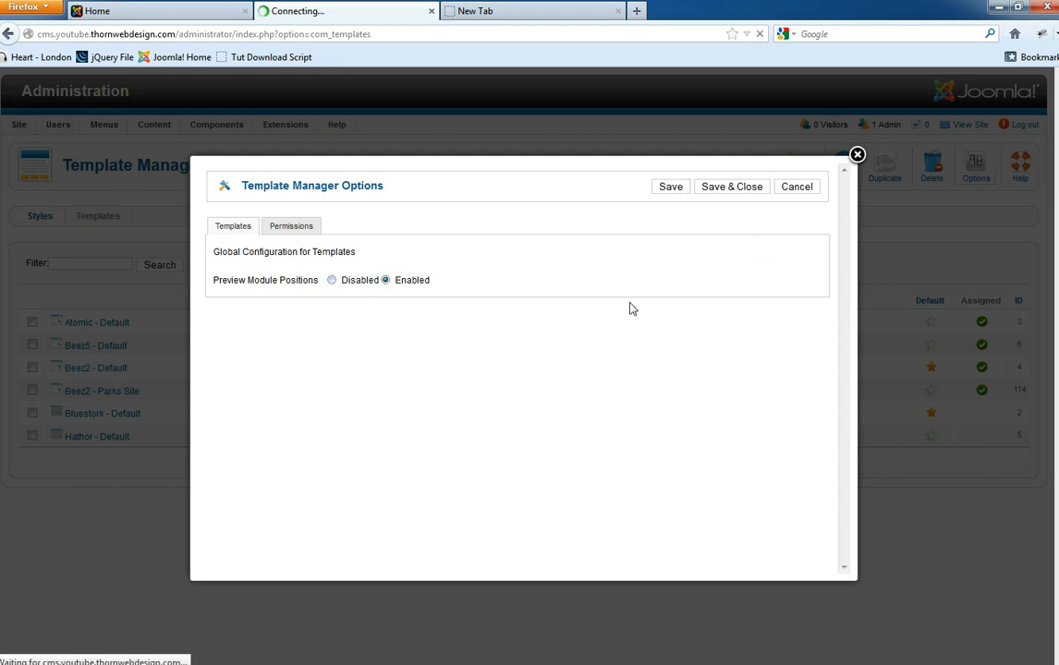
left_click(159, 9)
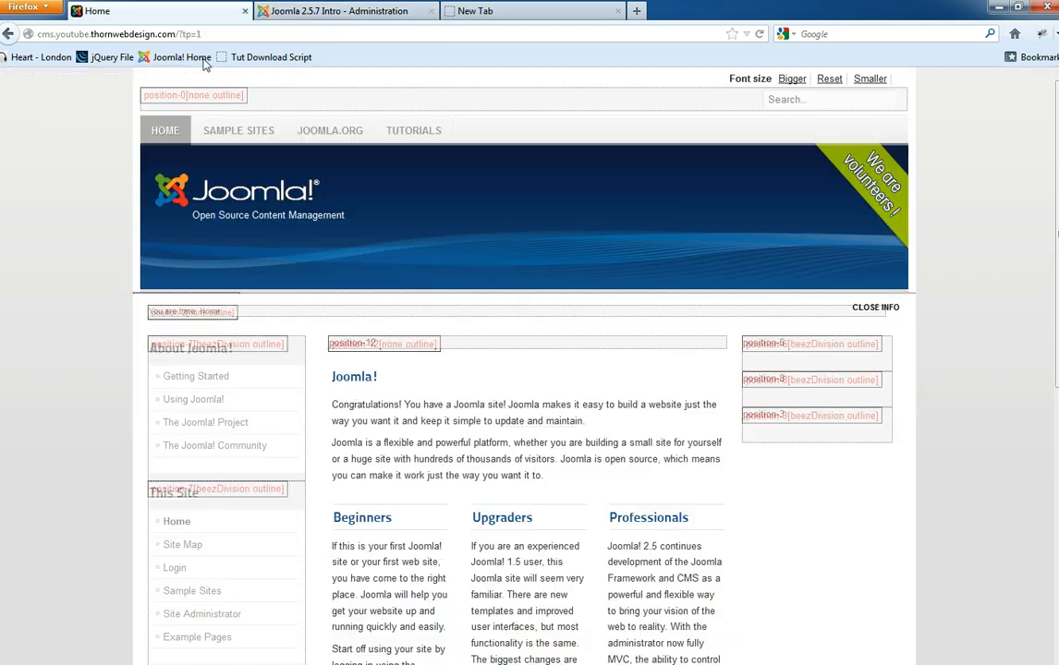
- Change the address from ?tp=1 to ?tp=0 and reload the home page without module position outlines
left_click(189, 34)
key("BackSpace")
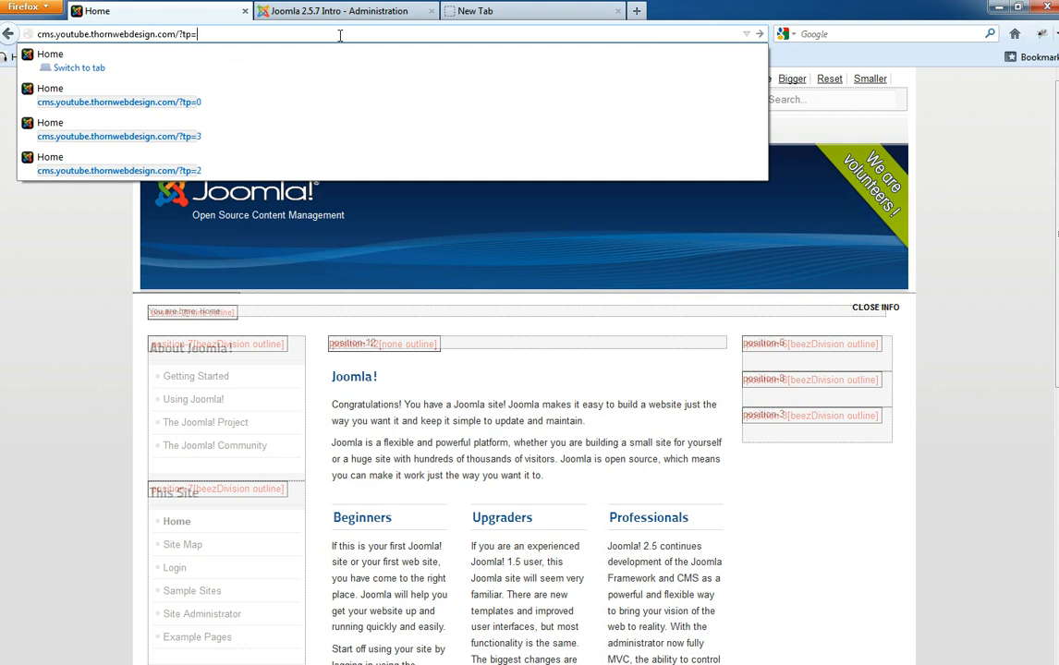
type("0")
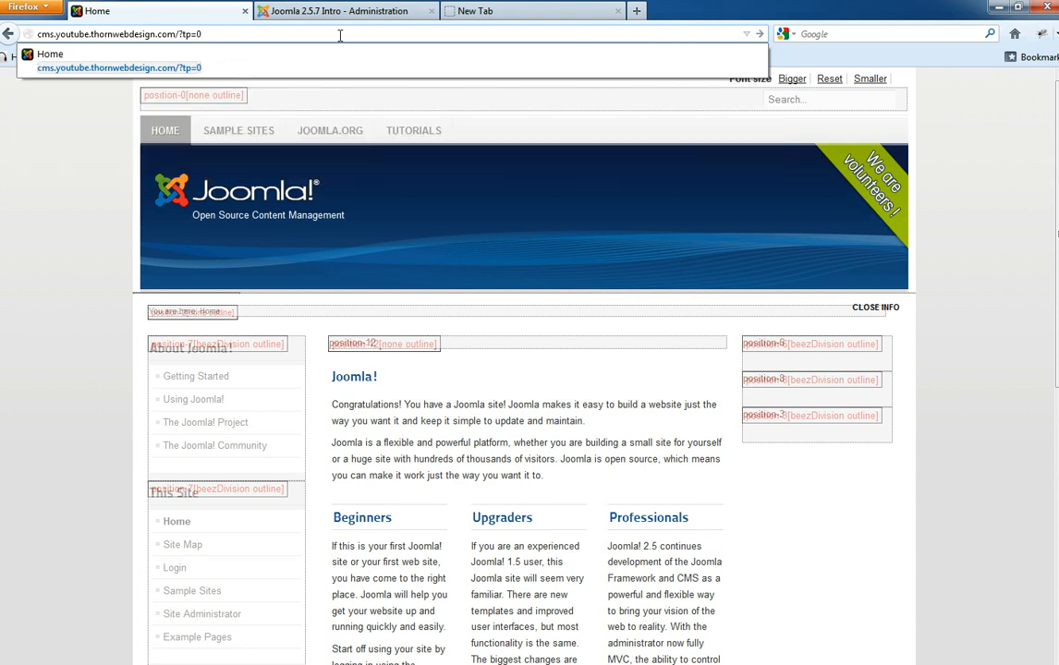
key("Return")
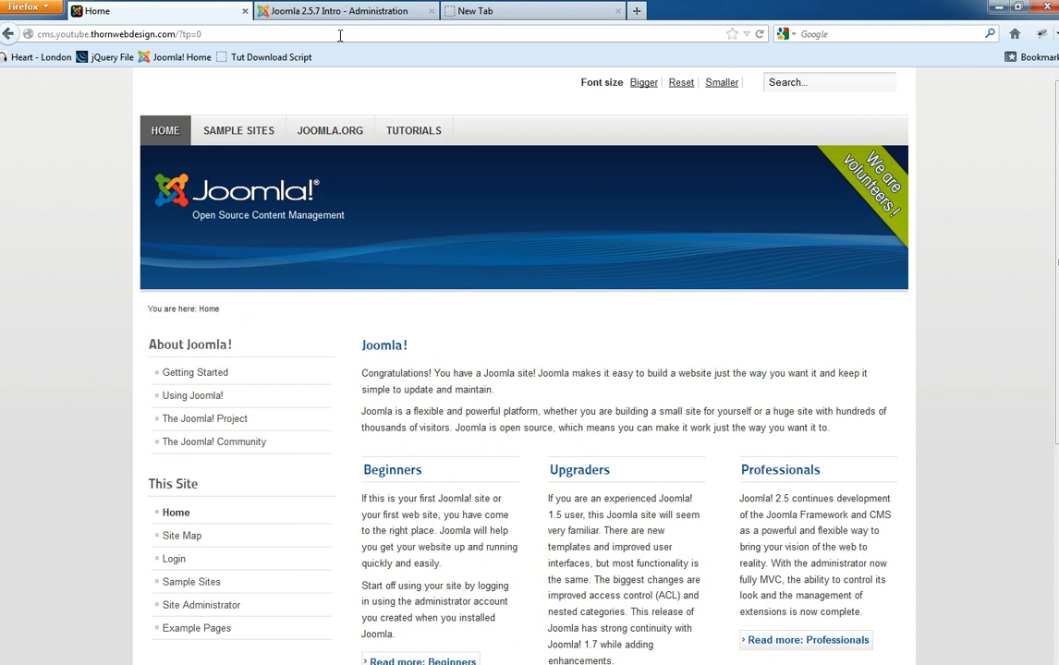
left_click(211, 33)
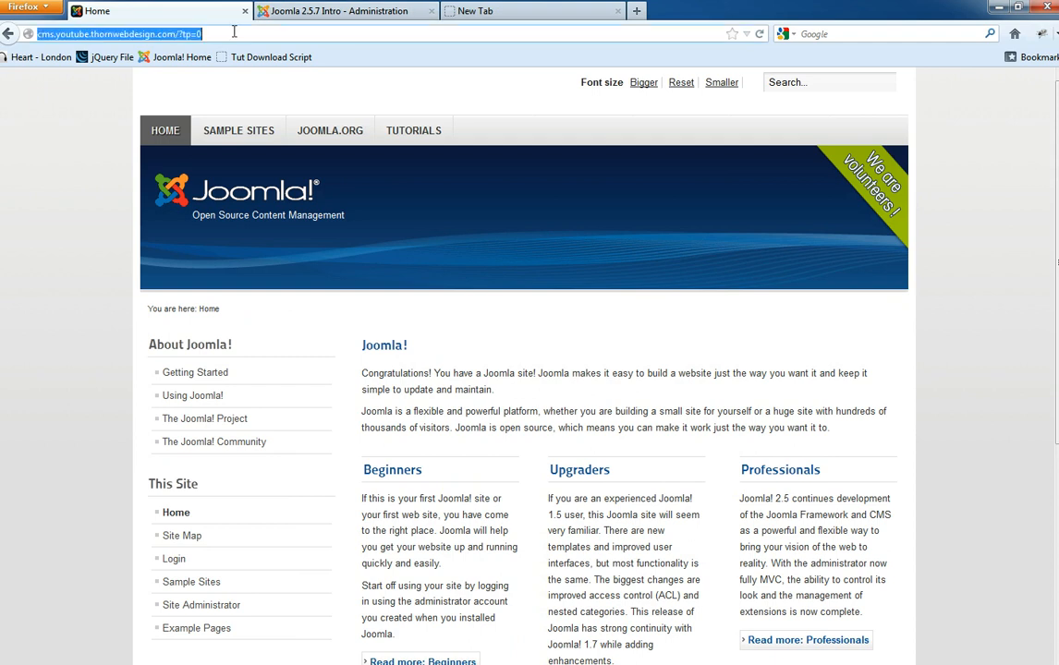
left_click(335, 7)
- Disable Preview Module Positions in the Template Manager options, then open the site's Tutorials page
left_click(331, 319)
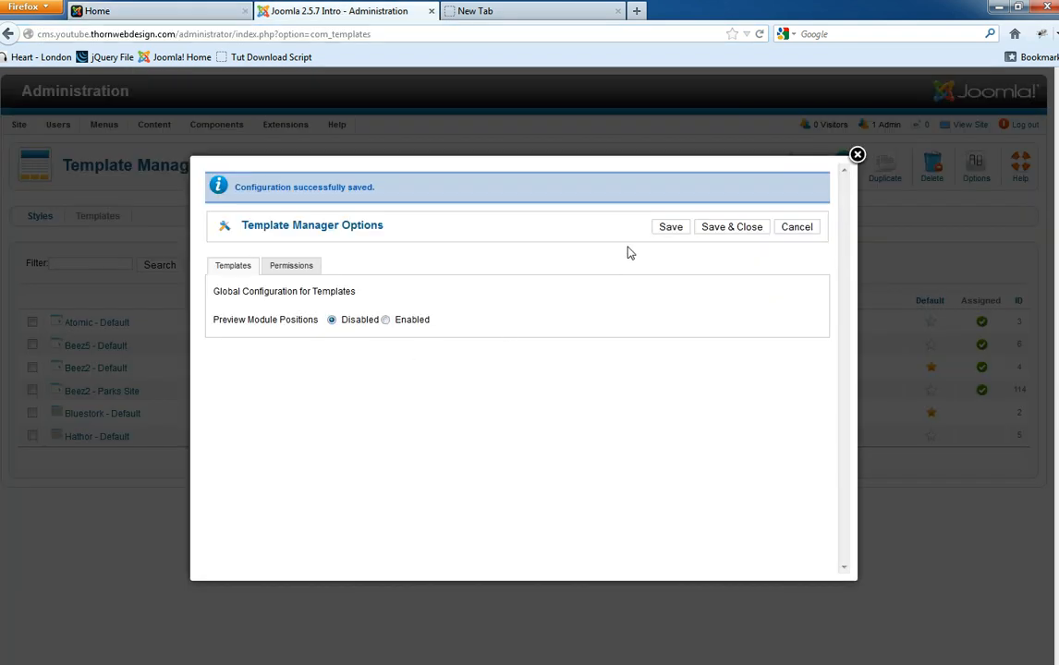
left_click(745, 229)
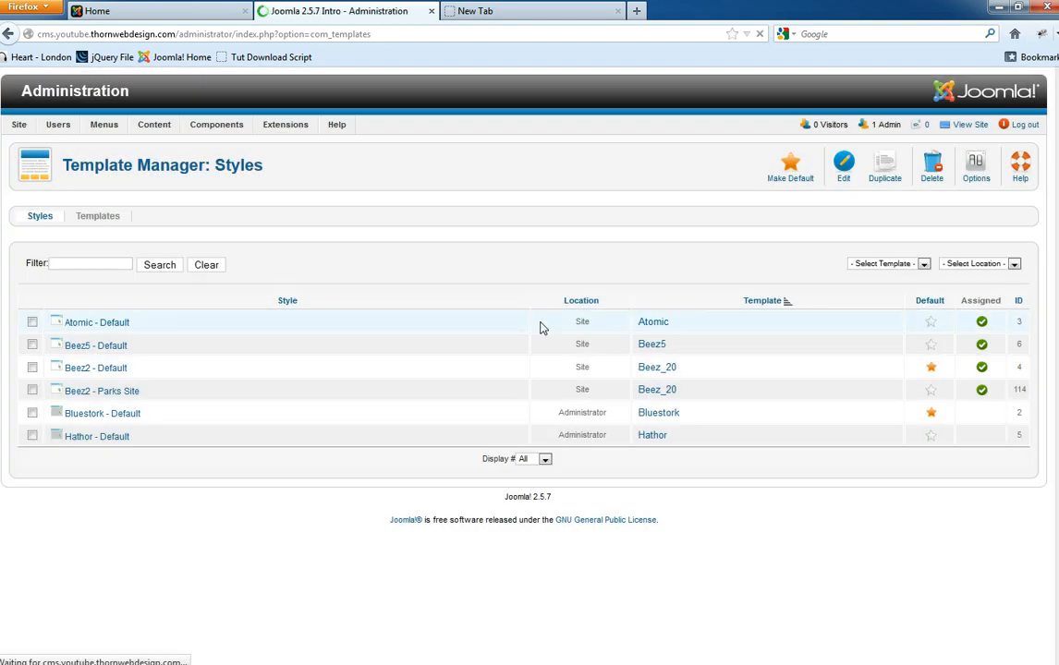
left_click(97, 11)
left_click(63, 270)
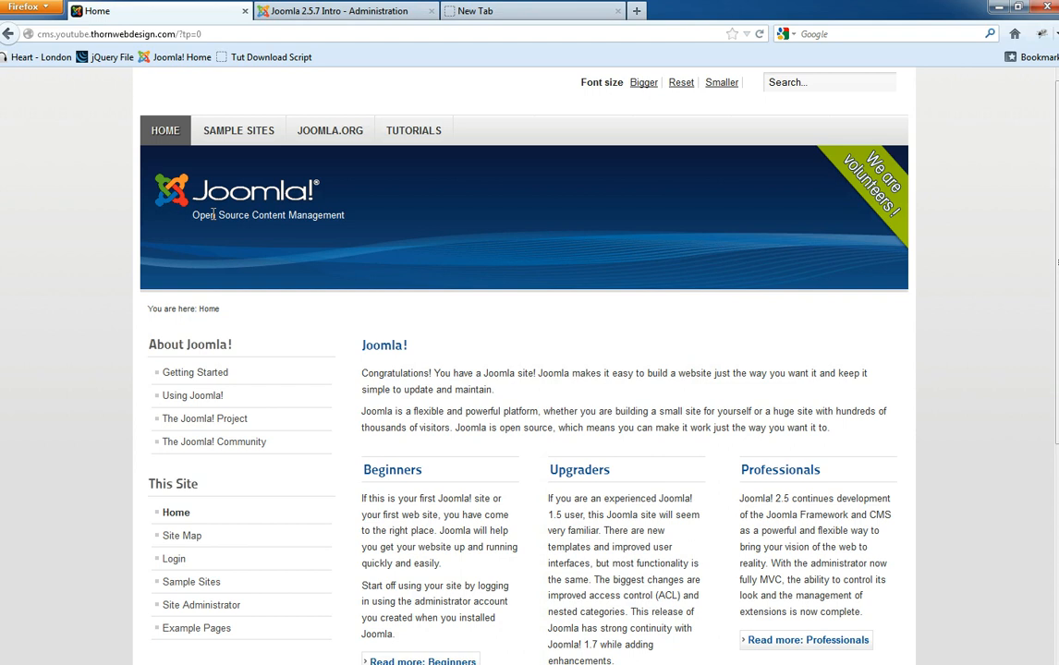
left_click(413, 130)
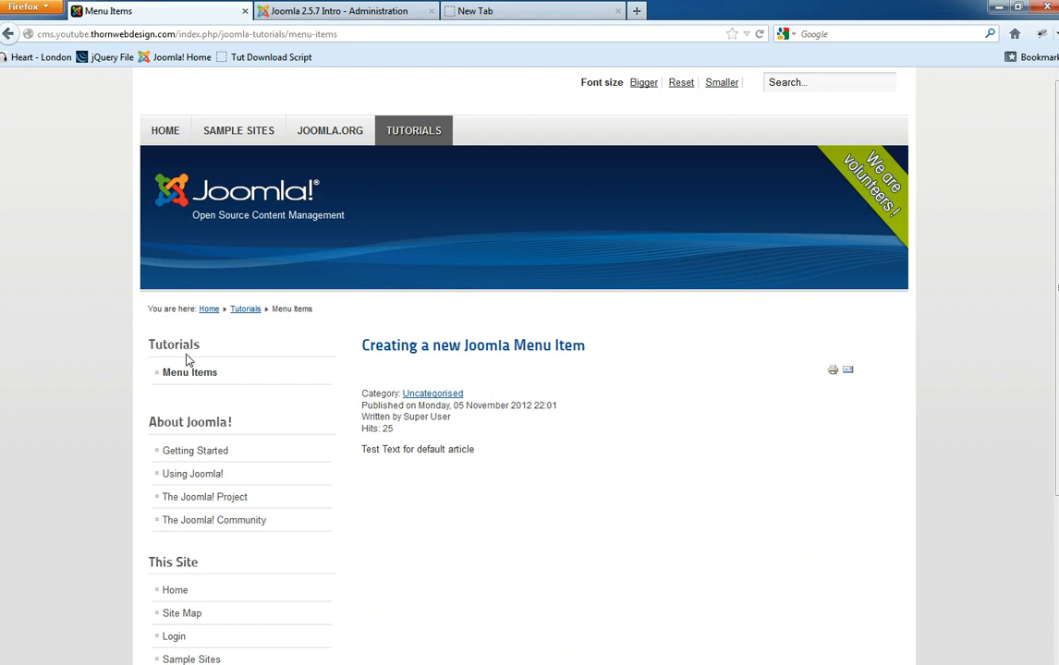
- Select the article heading and the /joomla-tutorials/menu-items path in the address bar
triple_click(441, 349)
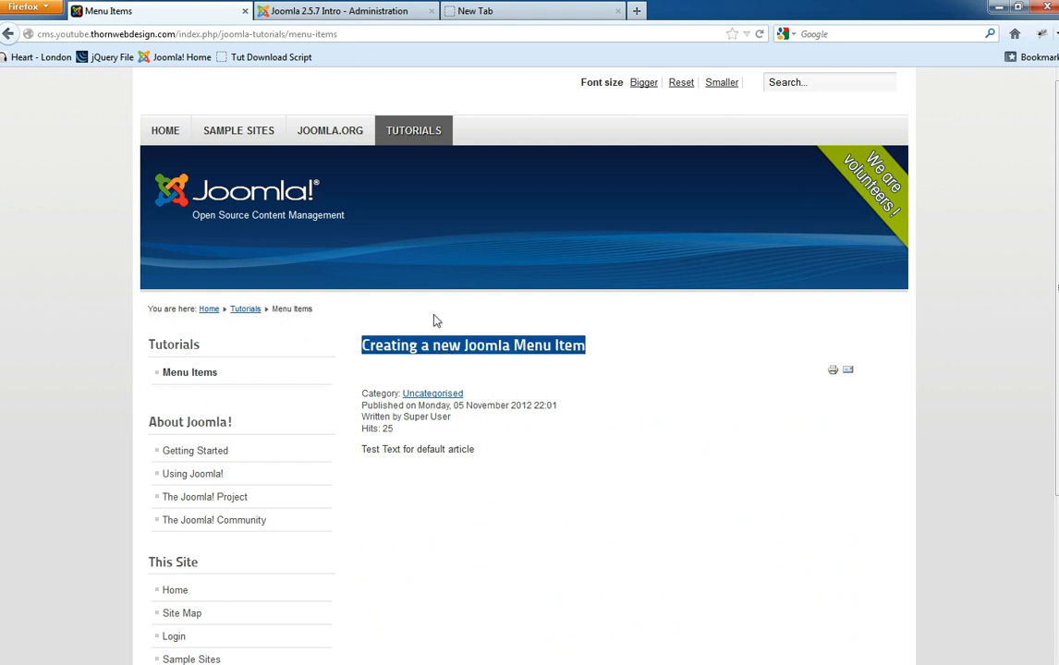
left_click(362, 37)
left_click(321, 34)
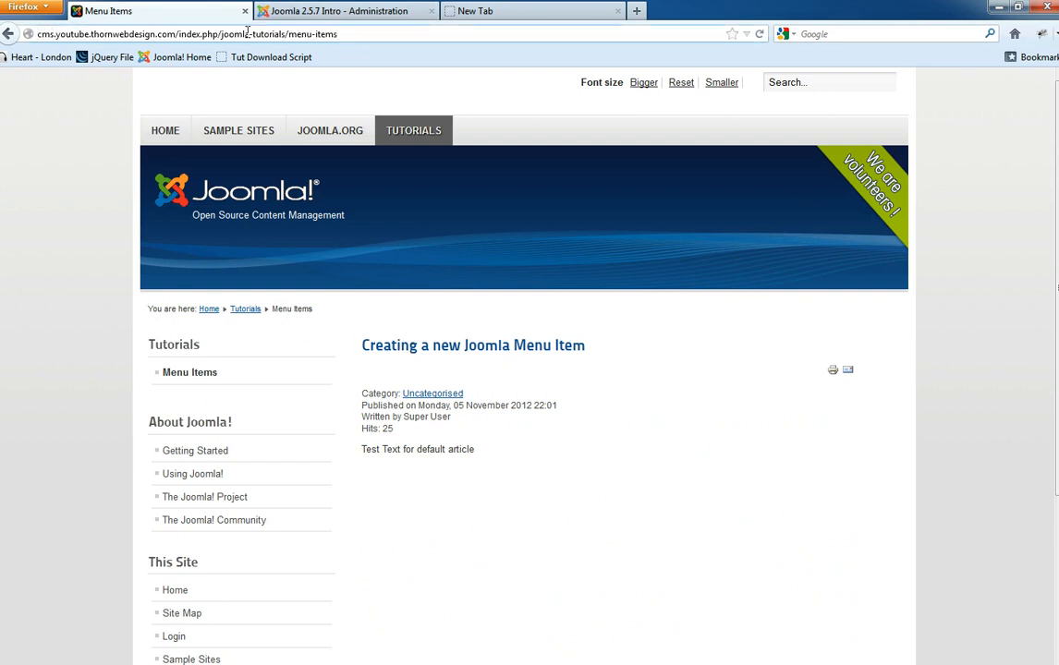
left_click_drag(221, 34, 431, 38)
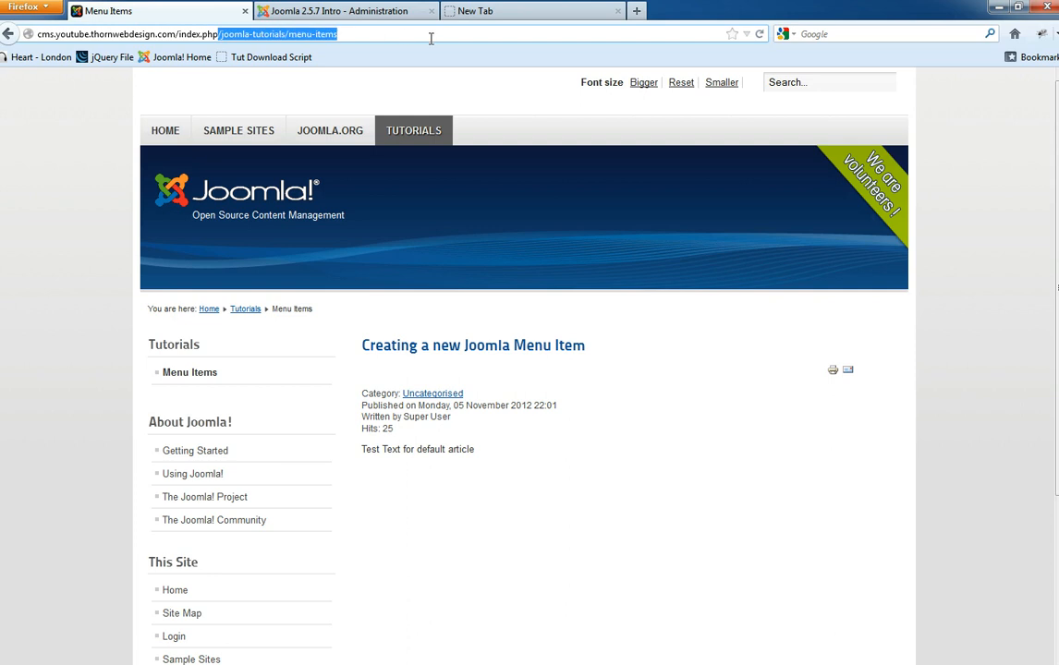